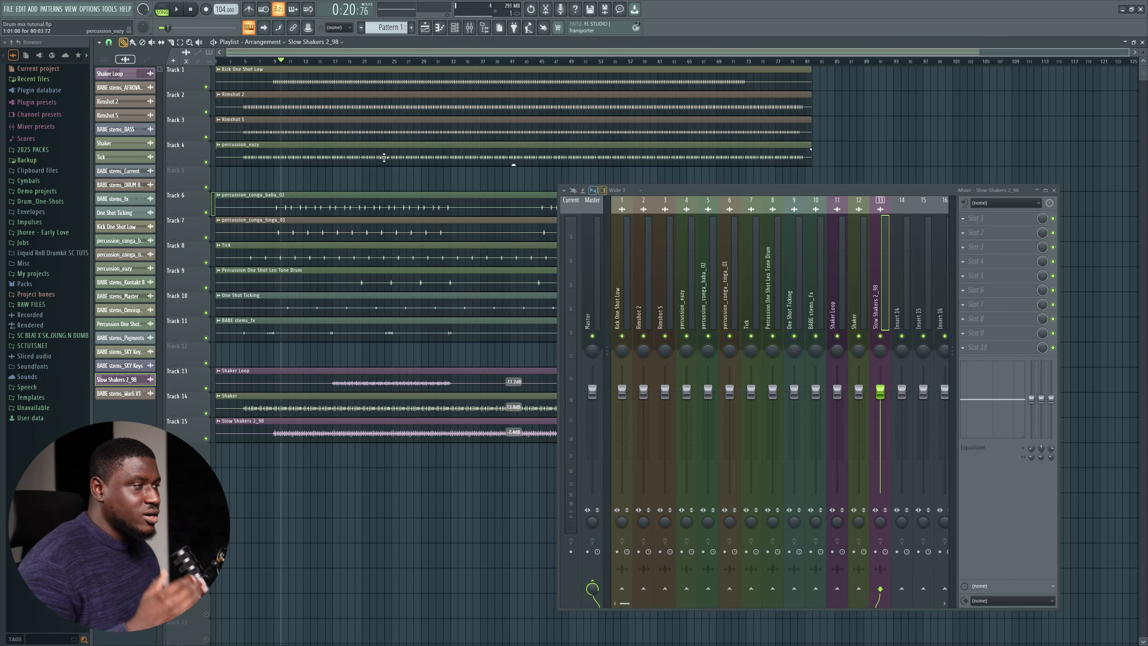
# Play the full drum arrangement from its marker, then solo the Kick One Shot Low mixer track
pyautogui.press('space')
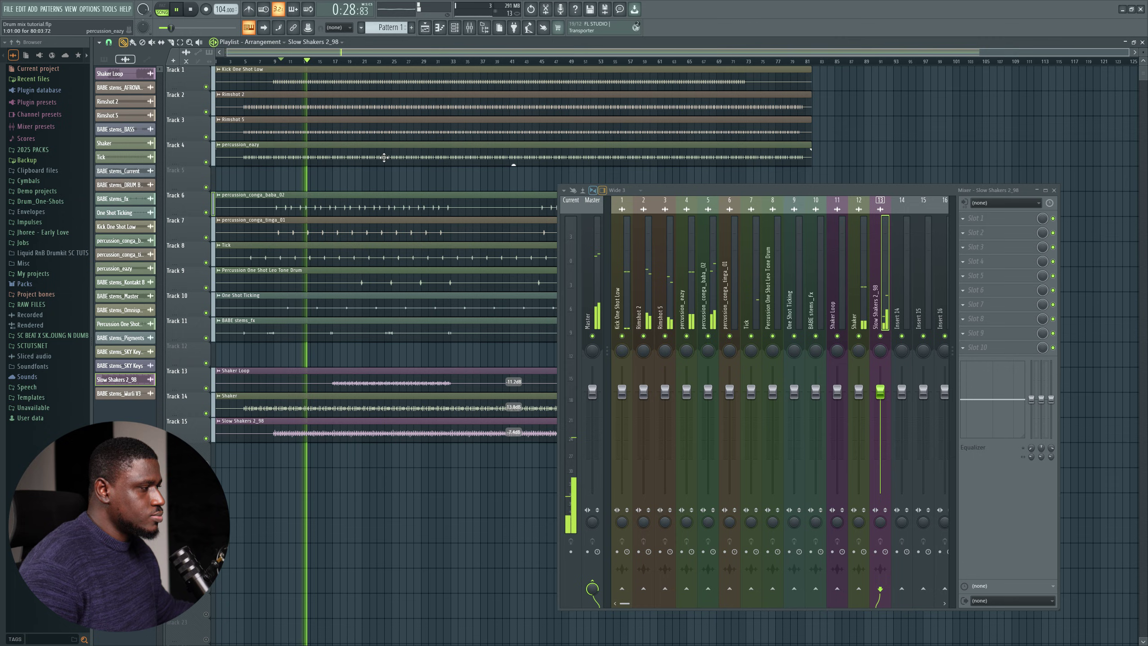
pyautogui.press('space')
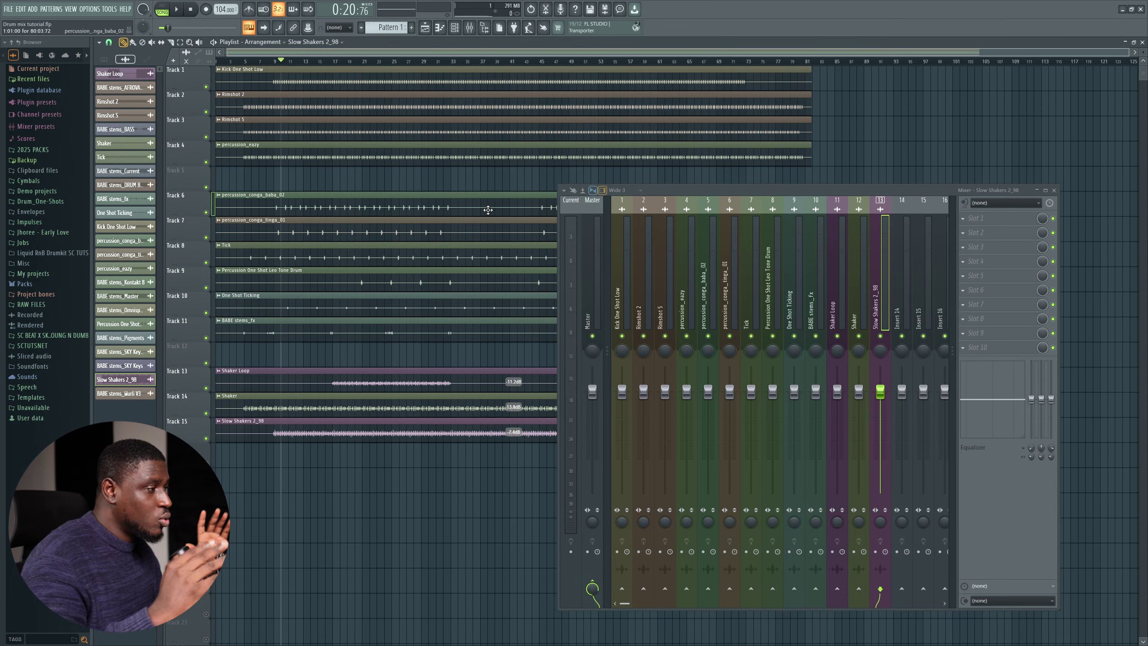
pyautogui.click(626, 290)
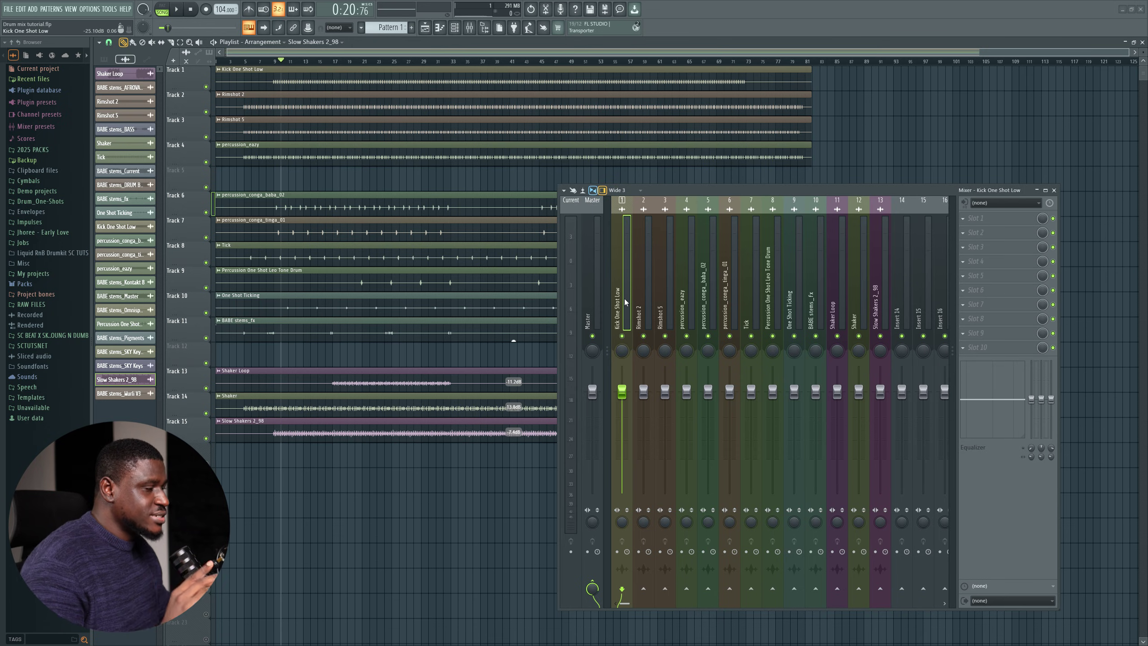
pyautogui.rightClick(630, 336)
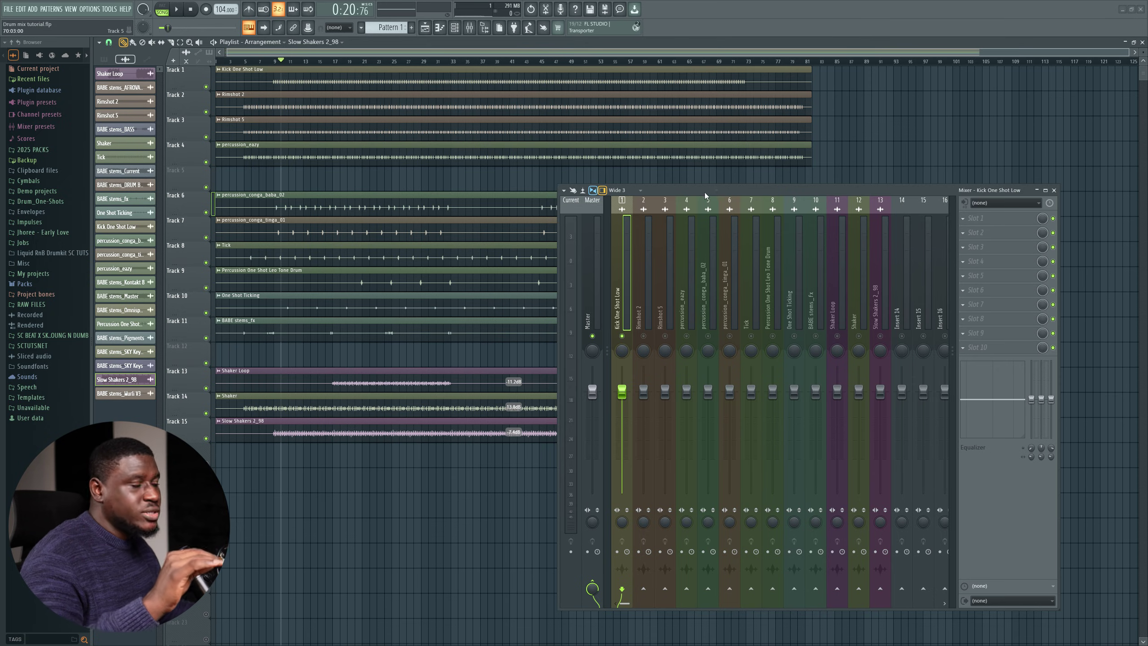
# Audition the soloed kick and make the mixer window full height beside the playlist's track clips
pyautogui.moveTo(716, 190); pyautogui.dragTo(517, 187)
pyautogui.press('space')
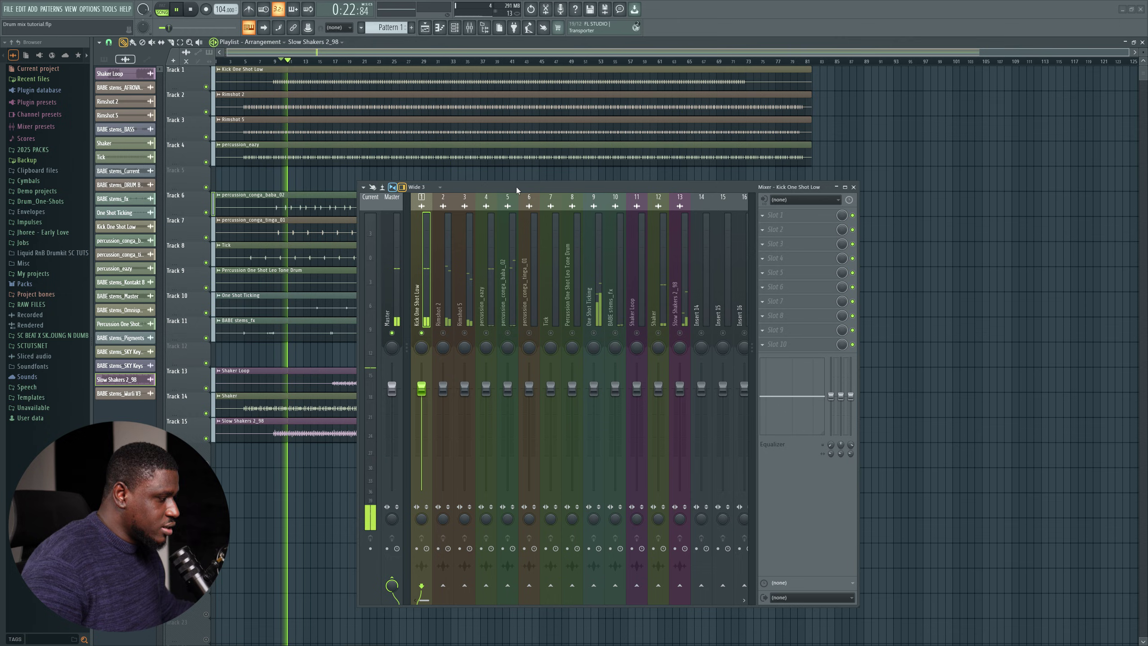
pyautogui.press('space')
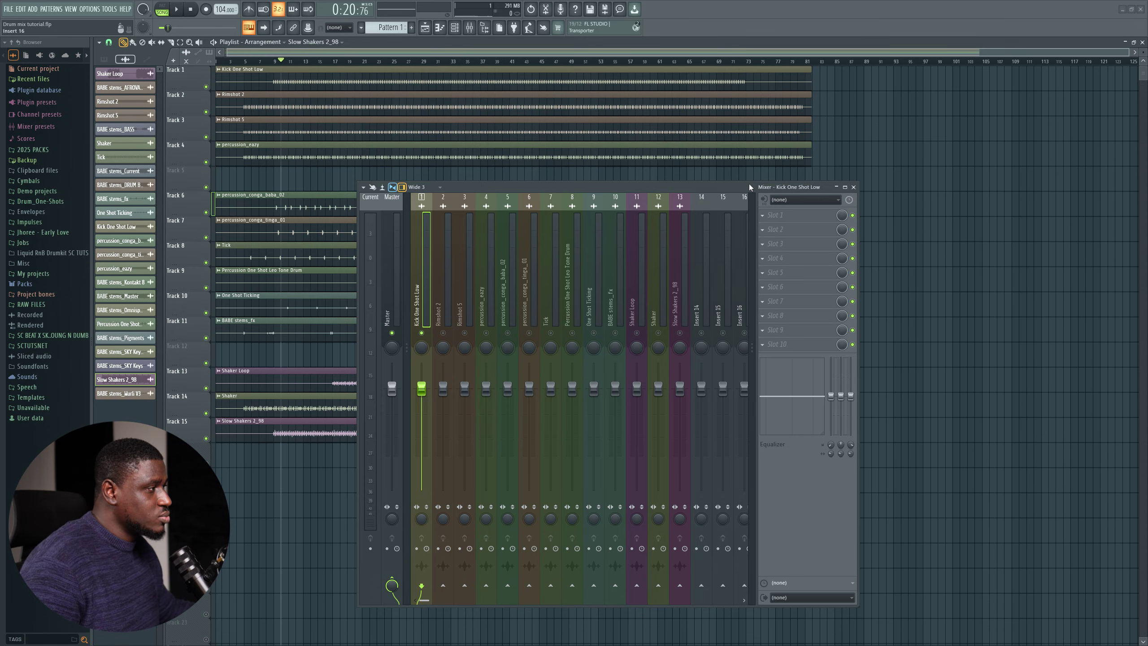
pyautogui.moveTo(748, 182); pyautogui.dragTo(734, 13)
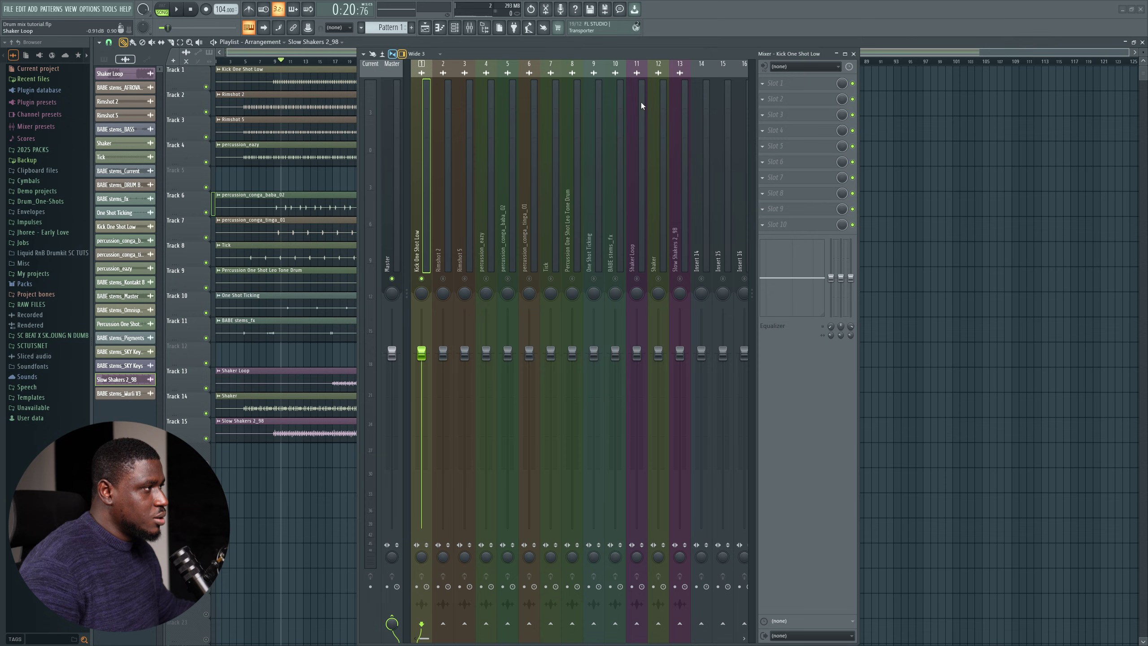
pyautogui.moveTo(639, 52); pyautogui.dragTo(843, 54)
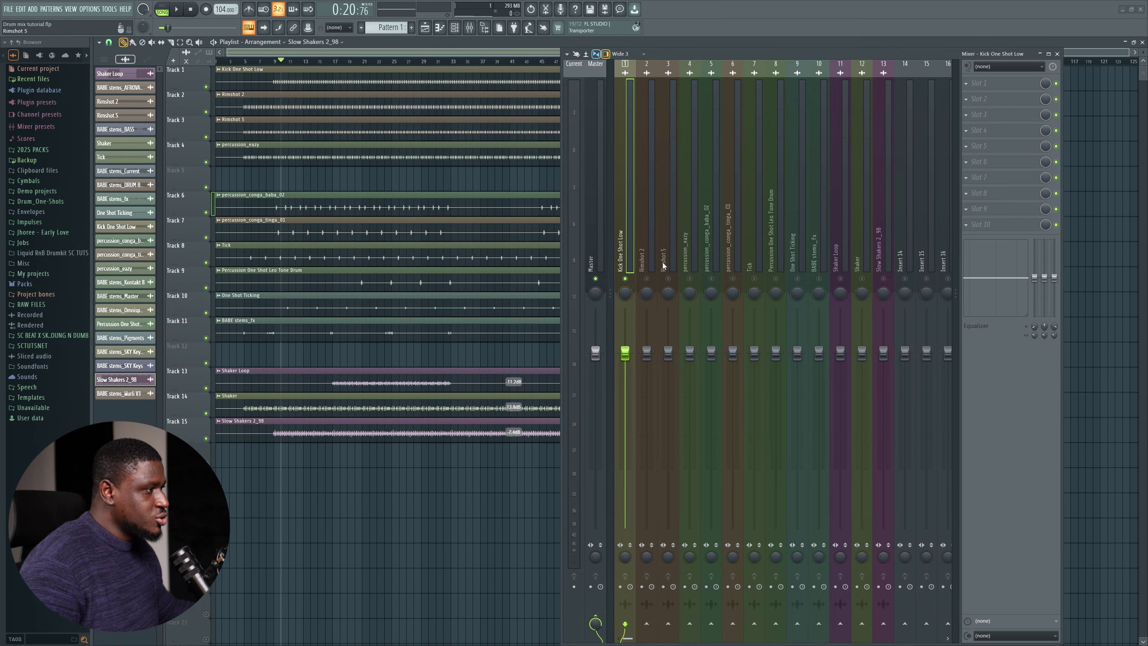
# Lower the Kick One Shot Low mixer volume to -3.0 dB and audition the kick
pyautogui.moveTo(625, 367); pyautogui.dragTo(625, 373)
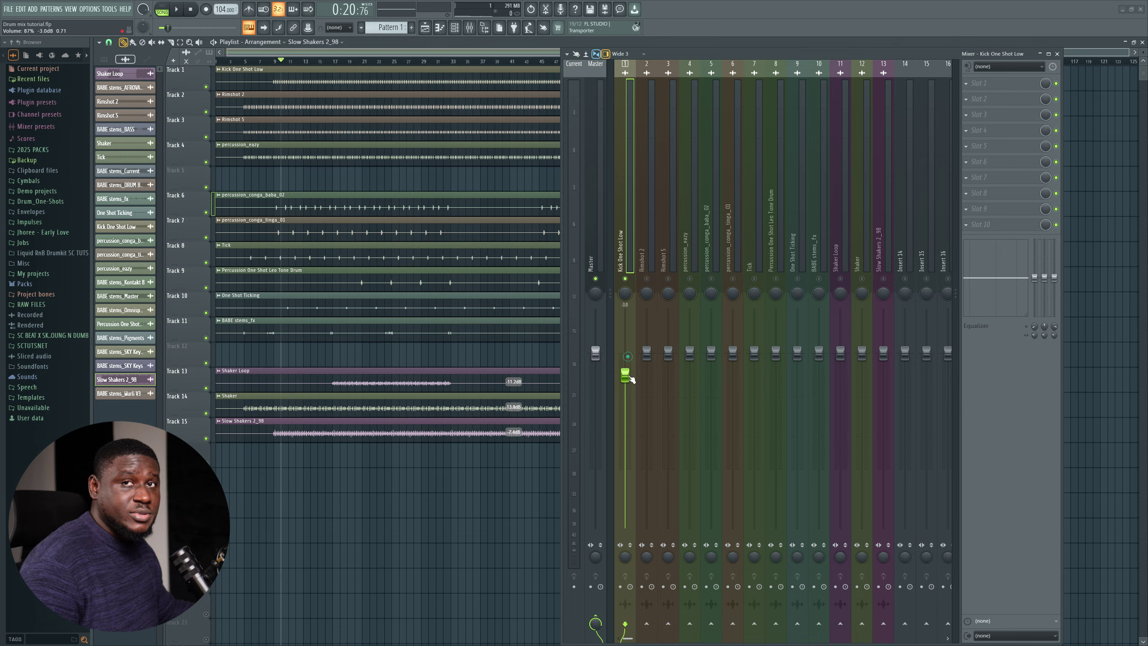
pyautogui.press('space')
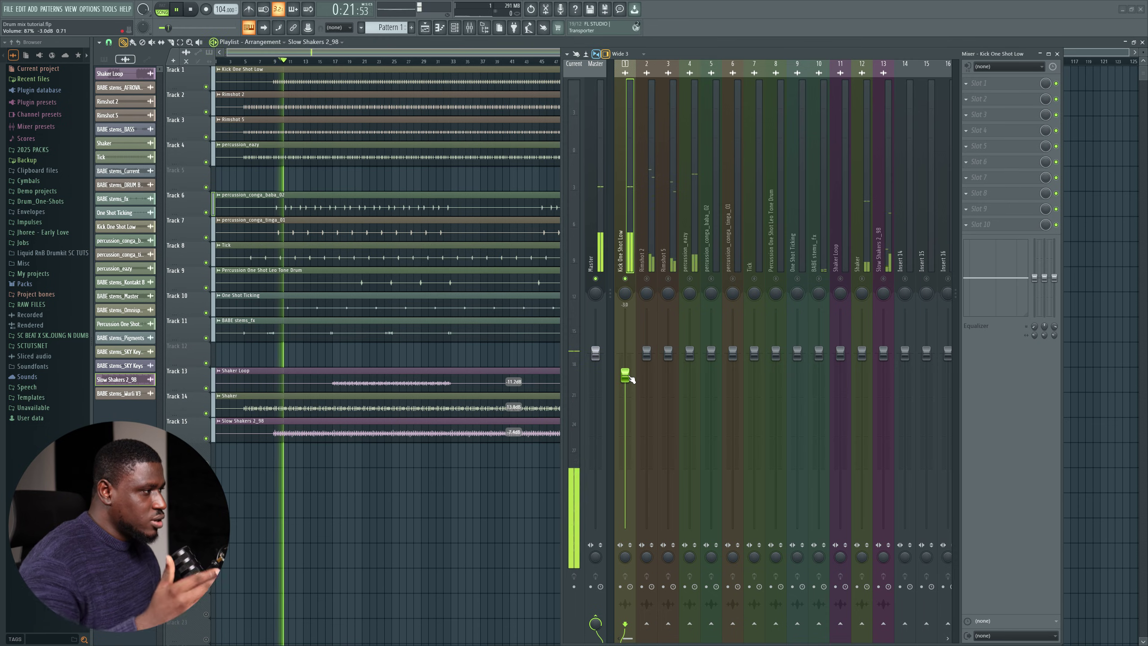
pyautogui.press('space')
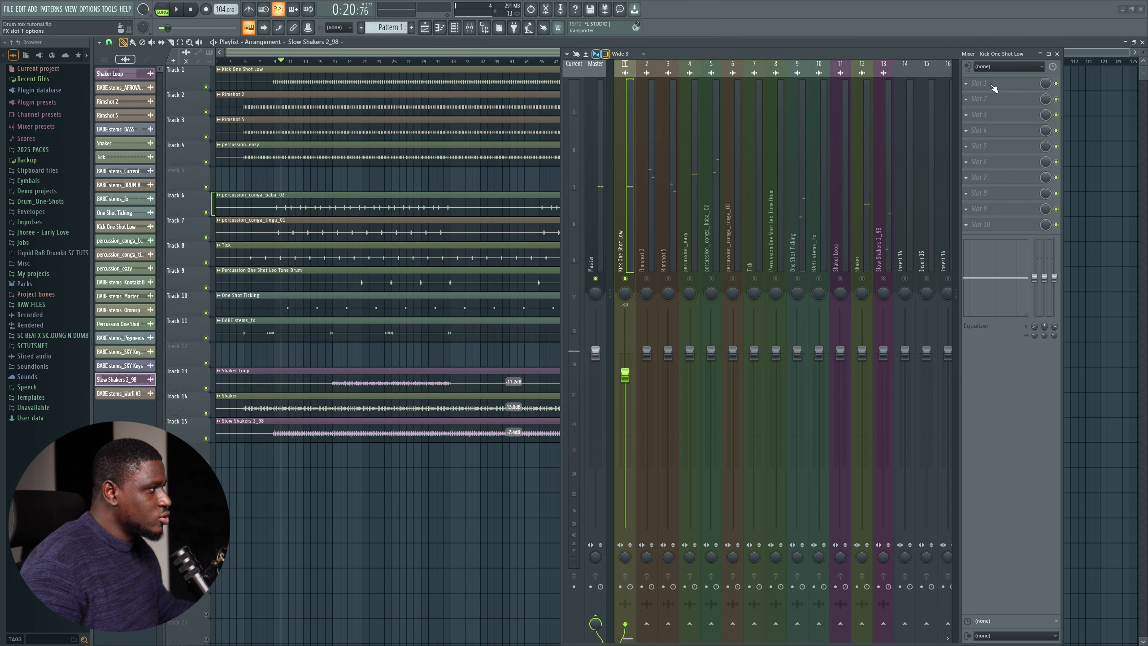
# Insert Fruity Parametric EQ 2 on the kick track and make band 1 a steep high-pass filter at about 30 Hz
pyautogui.click(989, 83)
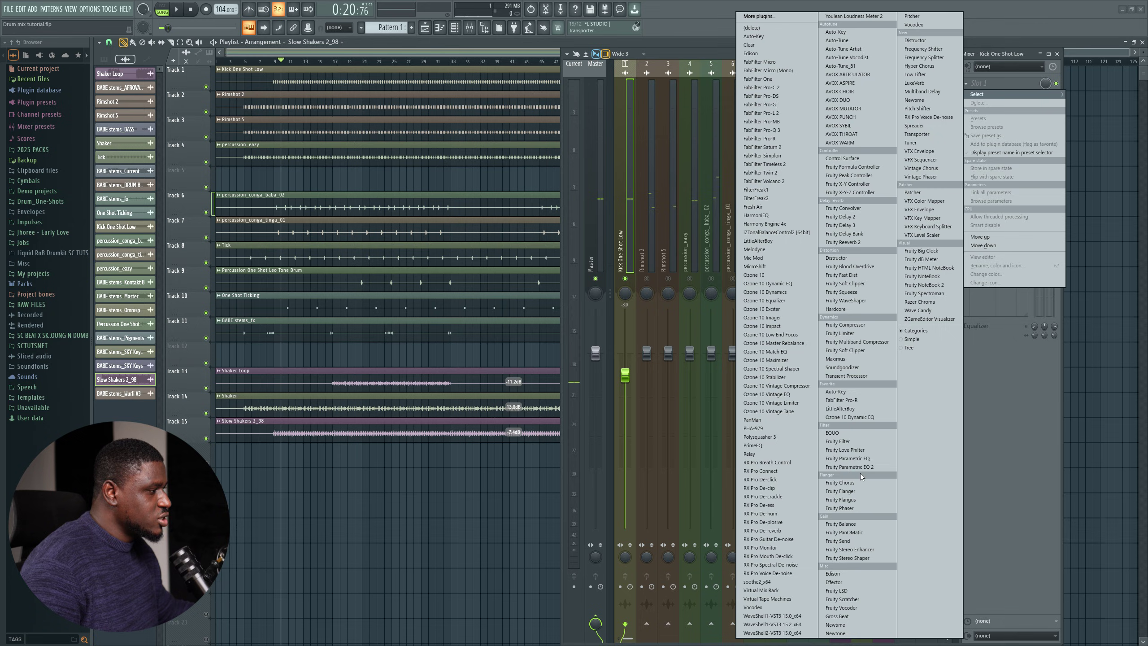
pyautogui.click(850, 467)
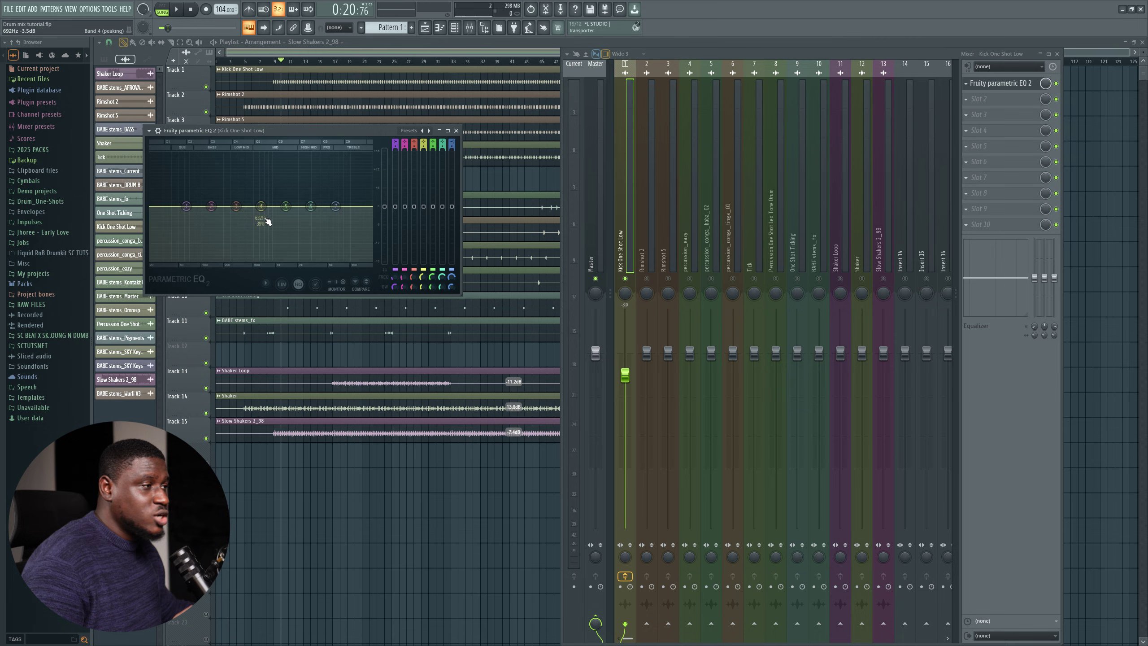
pyautogui.moveTo(187, 208); pyautogui.dragTo(166, 215)
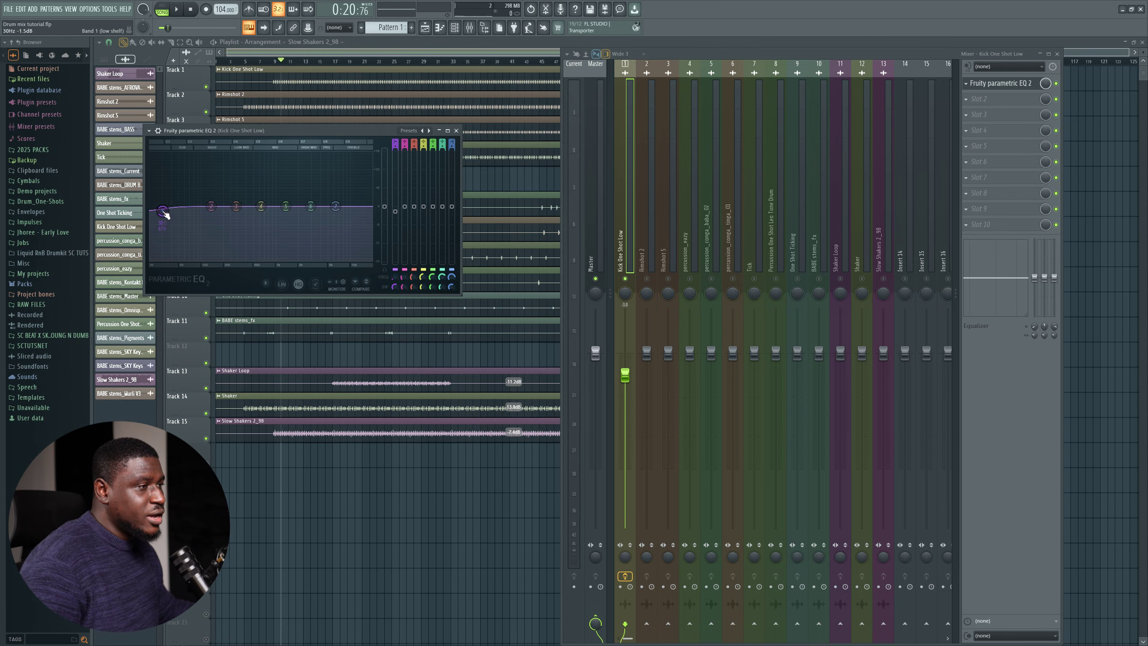
pyautogui.rightClick(165, 214)
pyautogui.click(209, 260)
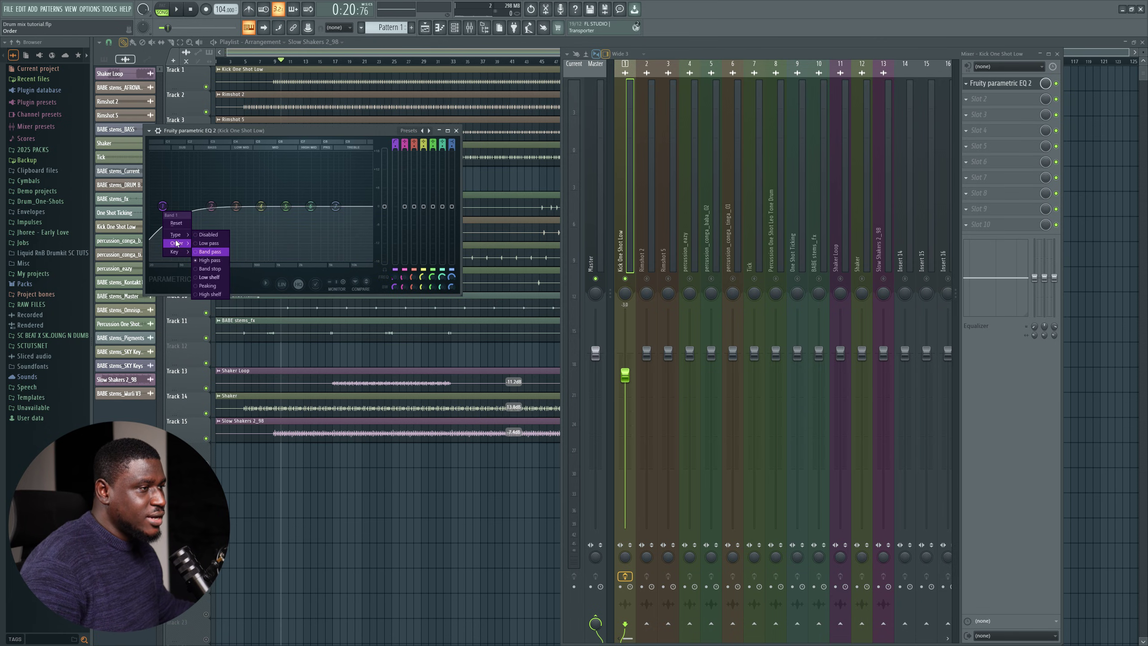
pyautogui.rightClick(203, 245)
pyautogui.click(168, 182)
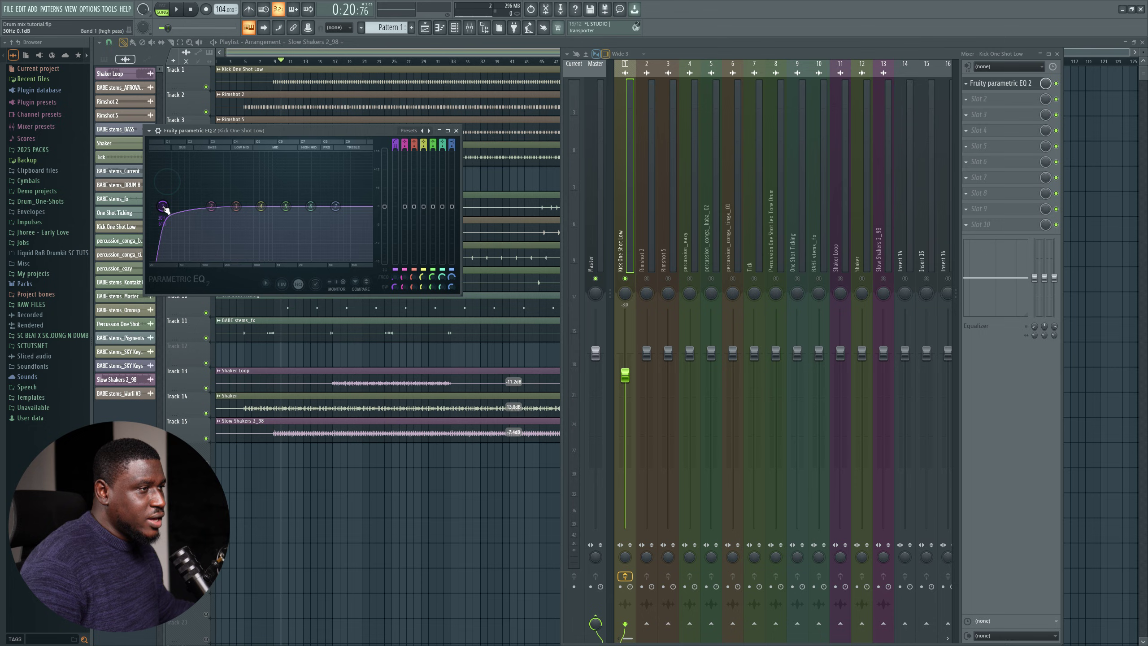
# Switch the kick EQ to linear phase mode, fine-tune the high-pass cutoff to about 31 Hz during playback, and close the EQ
pyautogui.click(285, 282)
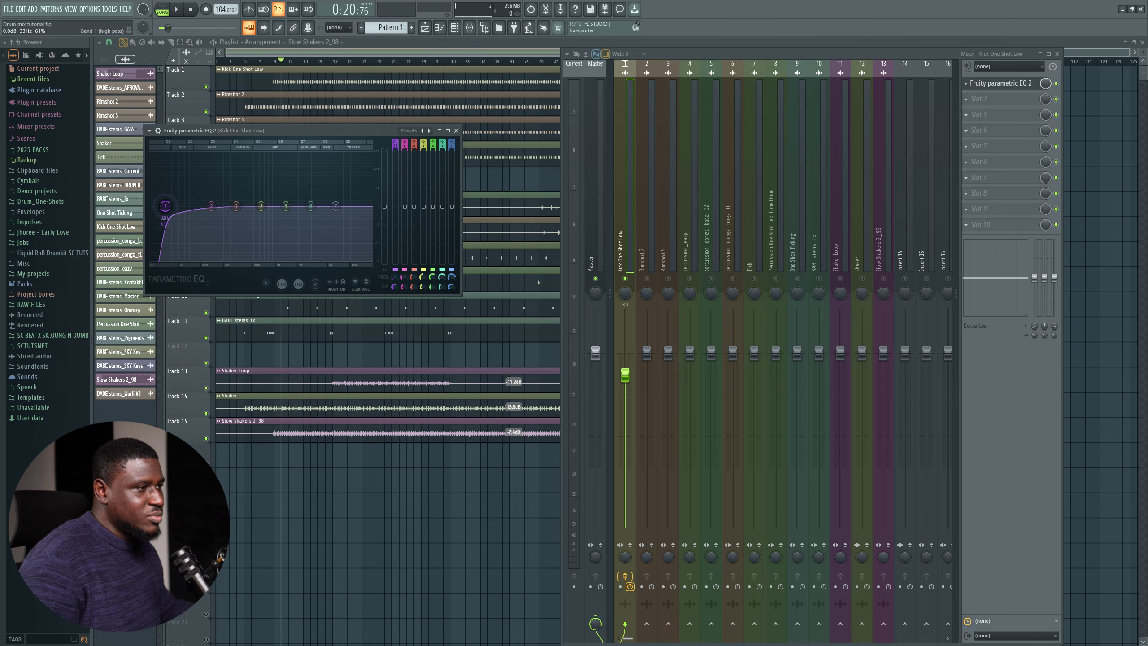
pyautogui.press('space')
pyautogui.moveTo(166, 206); pyautogui.dragTo(162, 206)
pyautogui.scroll(-3, 162, 205)
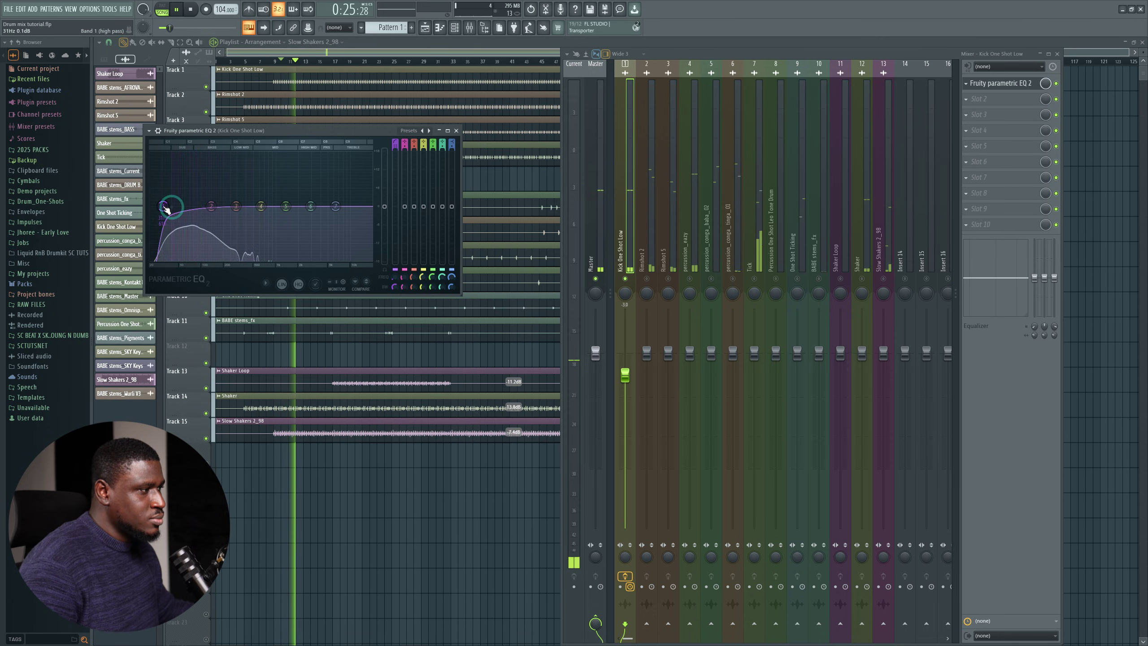
pyautogui.press('space')
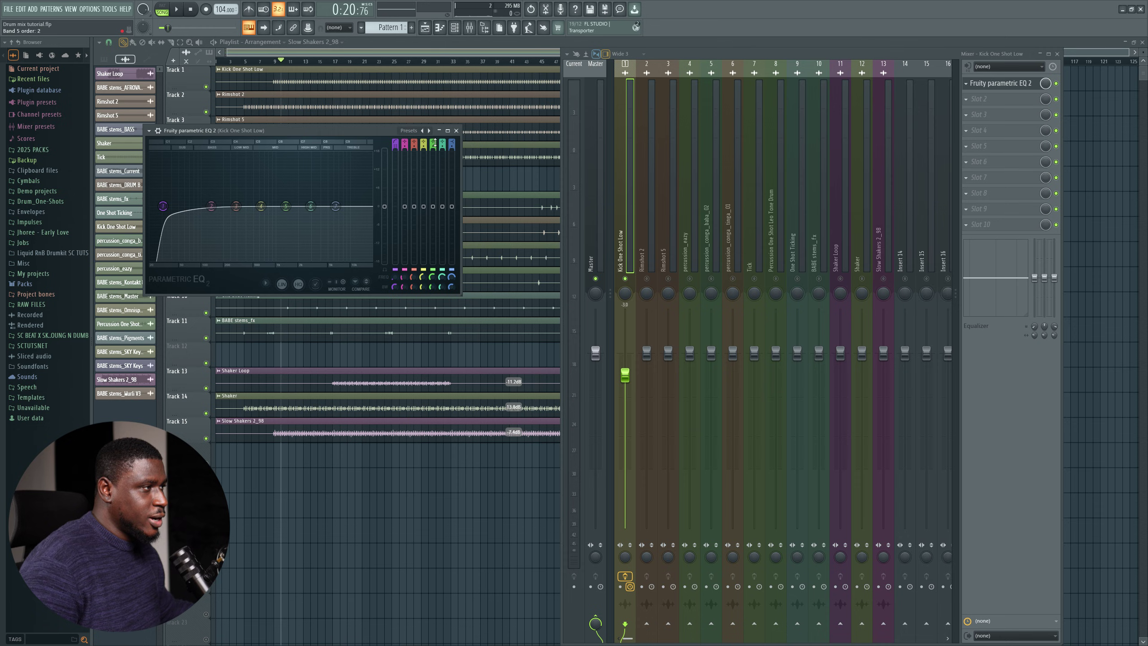
pyautogui.press('space')
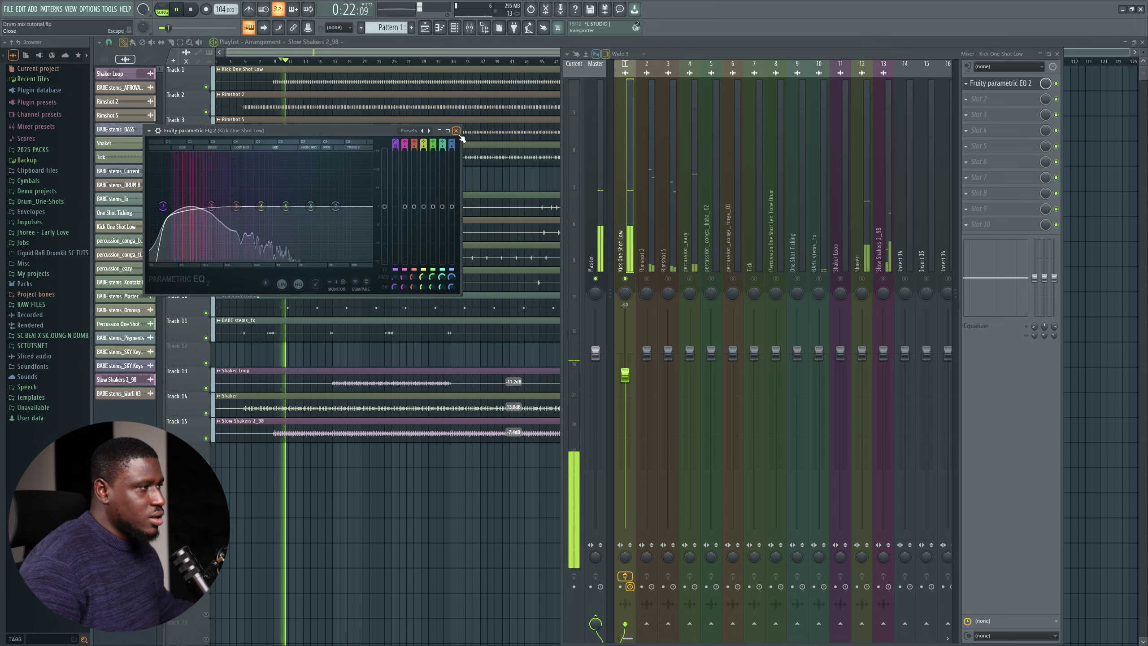
pyautogui.click(457, 131)
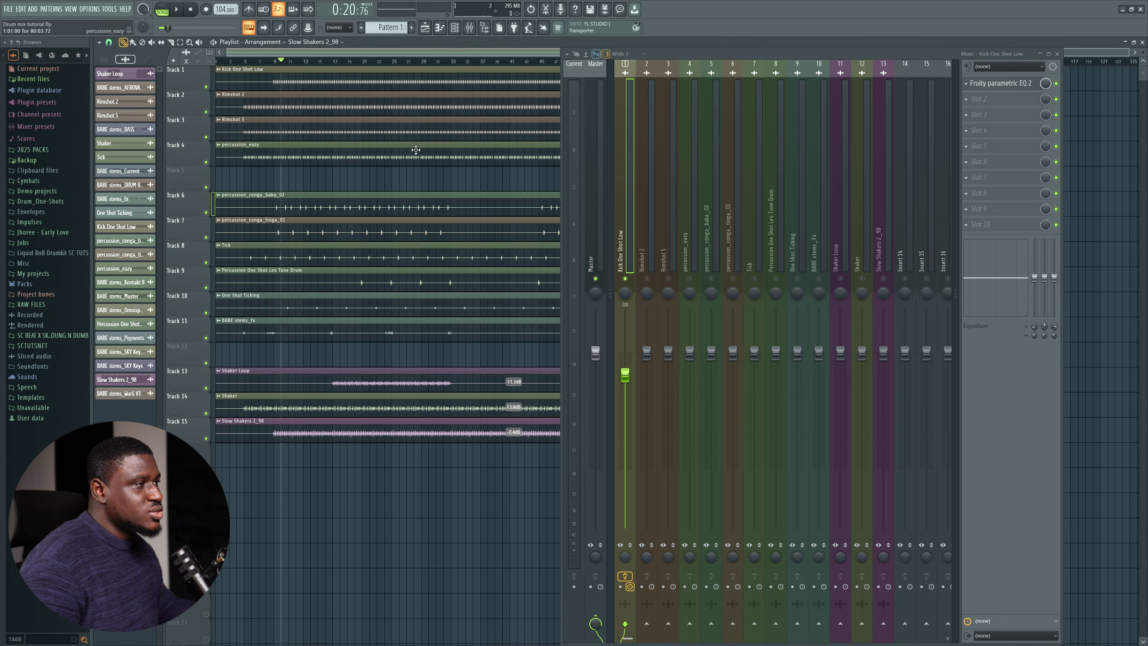
# Select the Rimshot 2 mixer track through its playlist clip, unmute it alongside the kick, and audition both
pyautogui.doubleClick(302, 101)
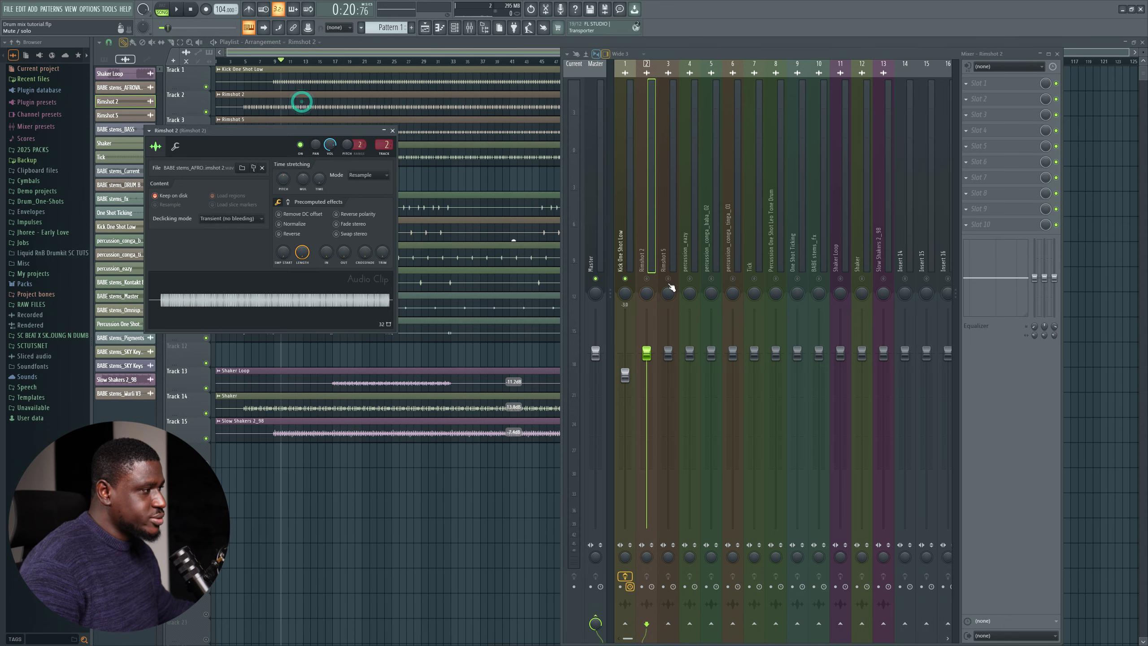
pyautogui.press('space')
pyautogui.click(392, 130)
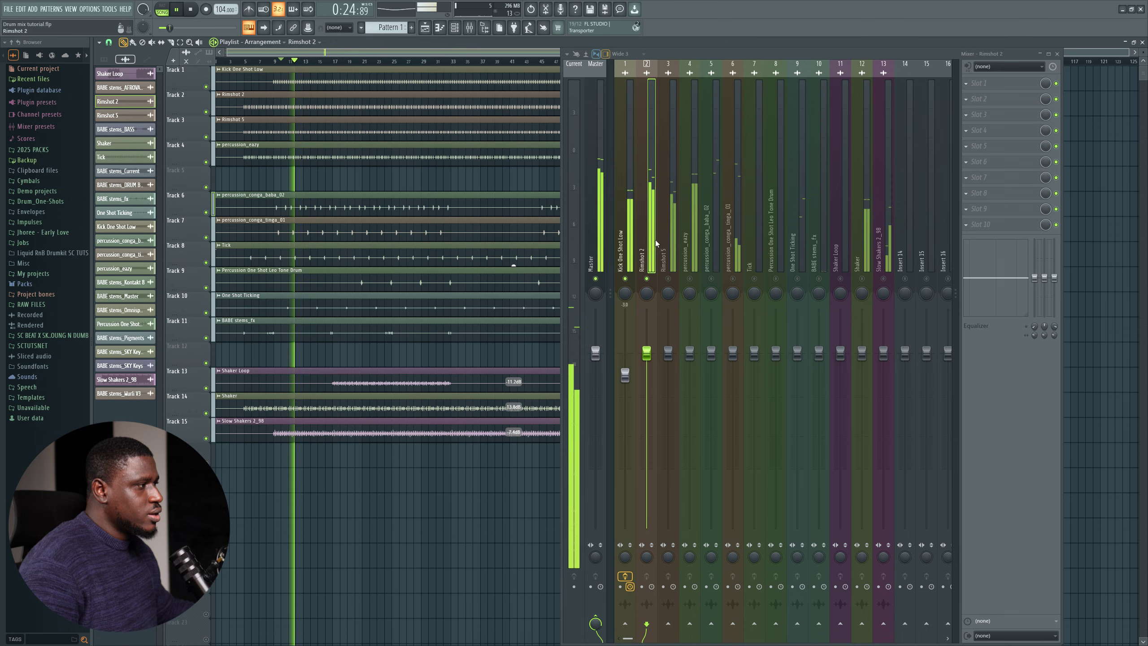
pyautogui.press('space')
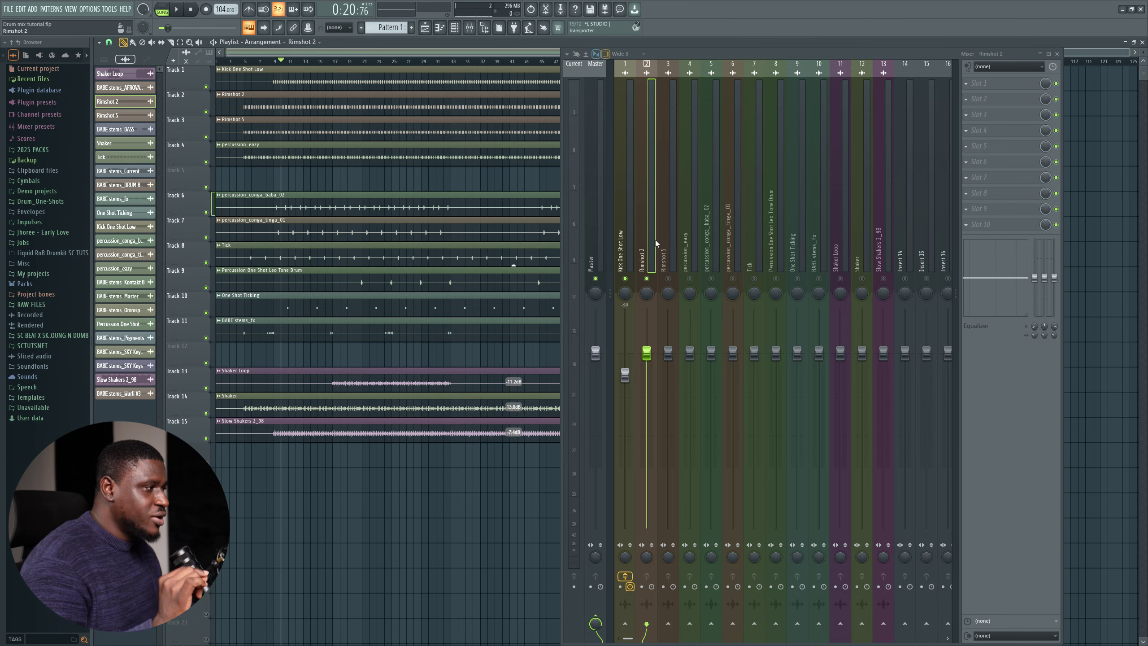
# Insert Fruity Parametric EQ 2 on Rimshot 2 and make band 1 a steep high-pass filter with its cutoff between bands 2 and 3
pyautogui.click(985, 86)
pyautogui.click(848, 466)
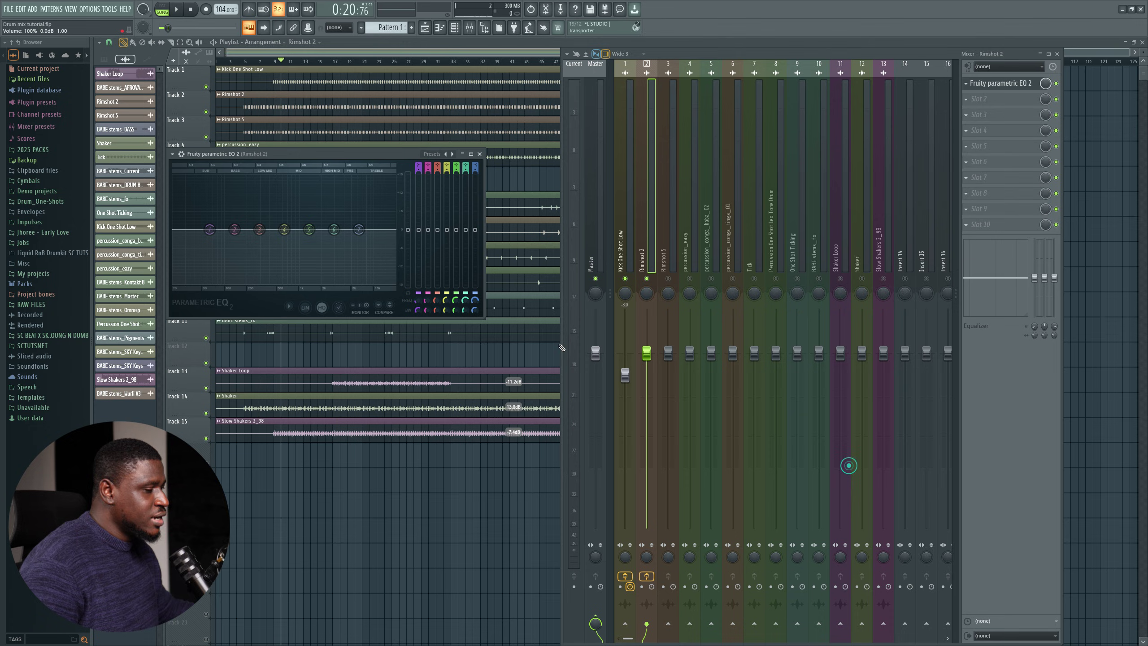
pyautogui.rightClick(210, 229)
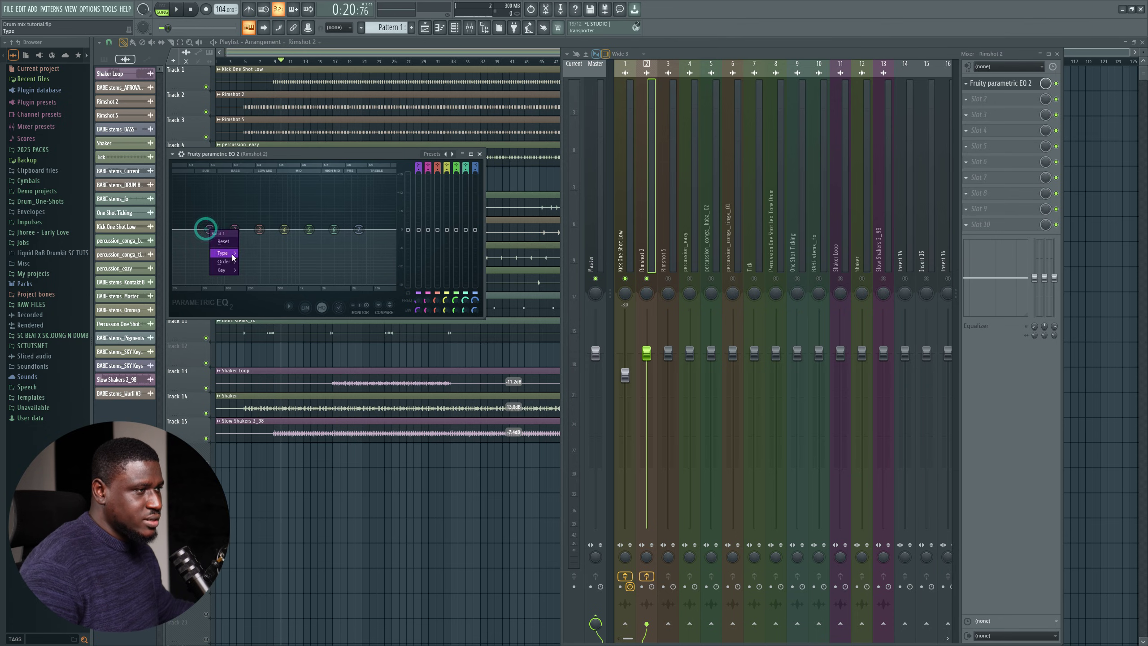
pyautogui.moveTo(210, 229); pyautogui.dragTo(246, 230)
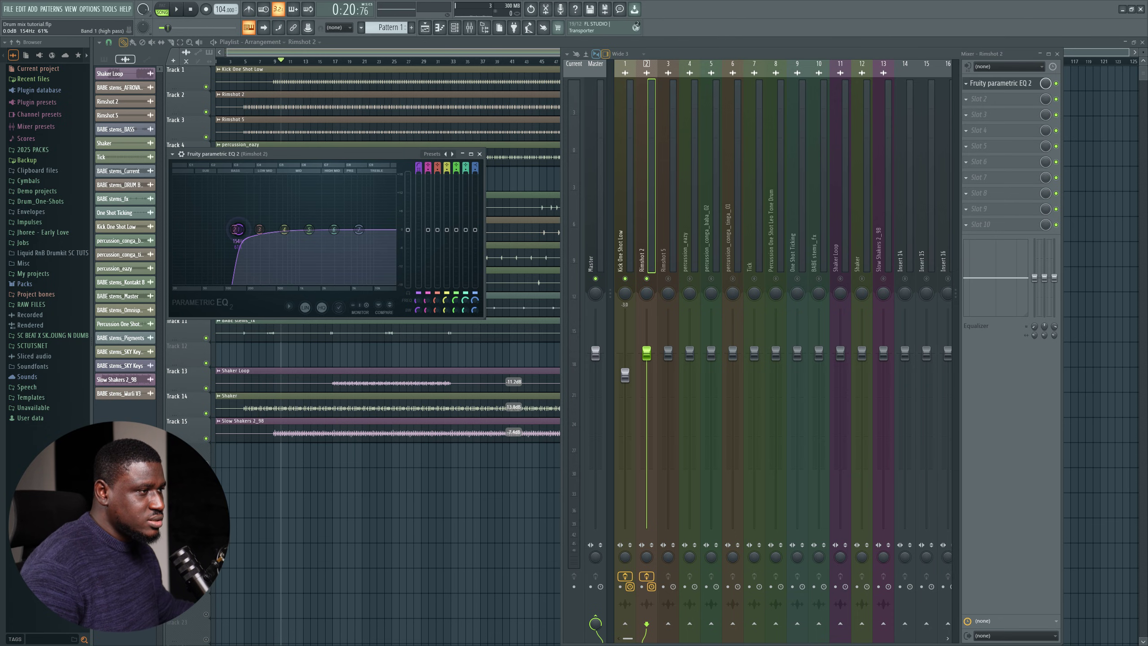
pyautogui.press('space')
pyautogui.press('space')
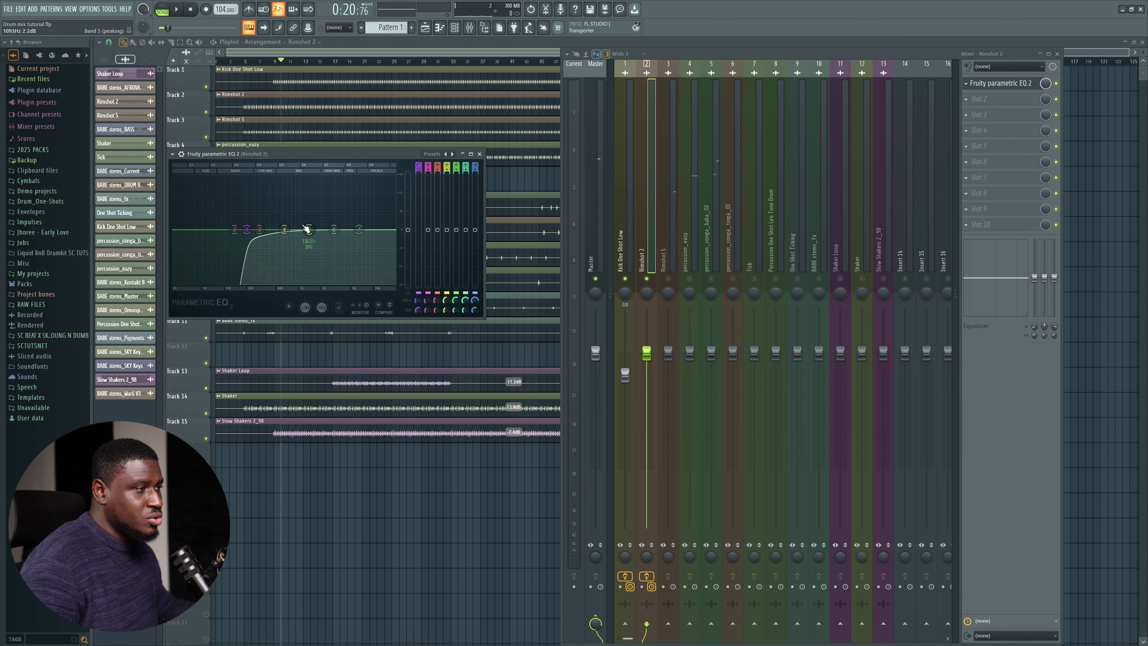
# Enable high precision for the rimshot EQ's heatmap and check the rimshot's spectrum during playback
pyautogui.click(291, 305)
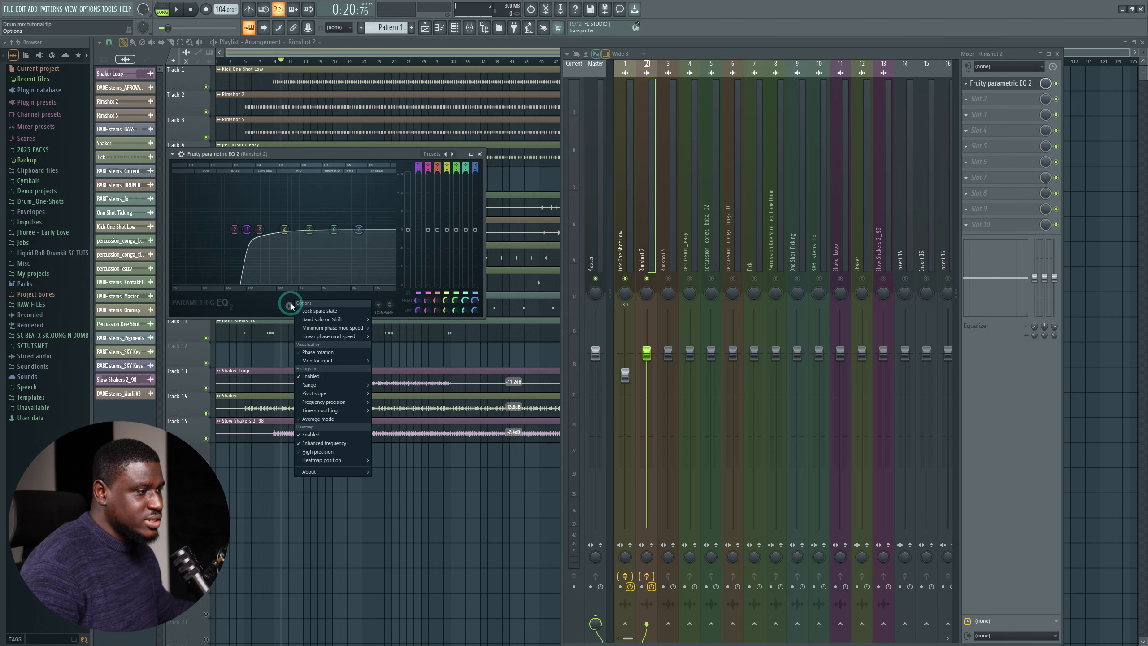
pyautogui.click(290, 305)
pyautogui.click(290, 306)
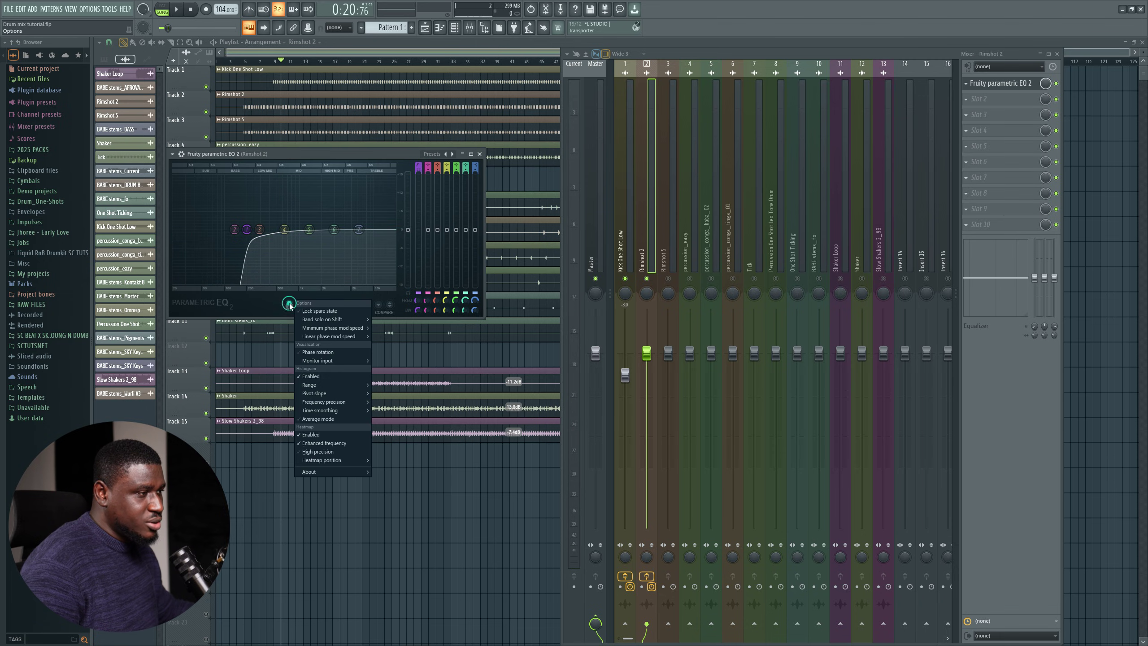
pyautogui.click(325, 450)
pyautogui.press('space')
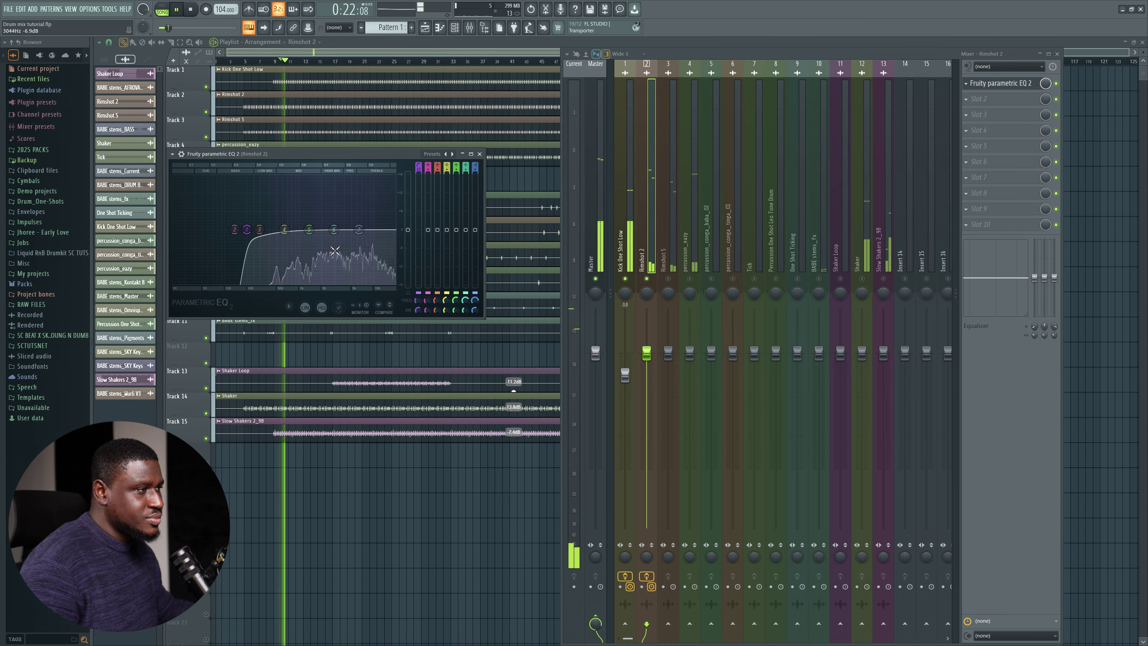
pyautogui.press('space')
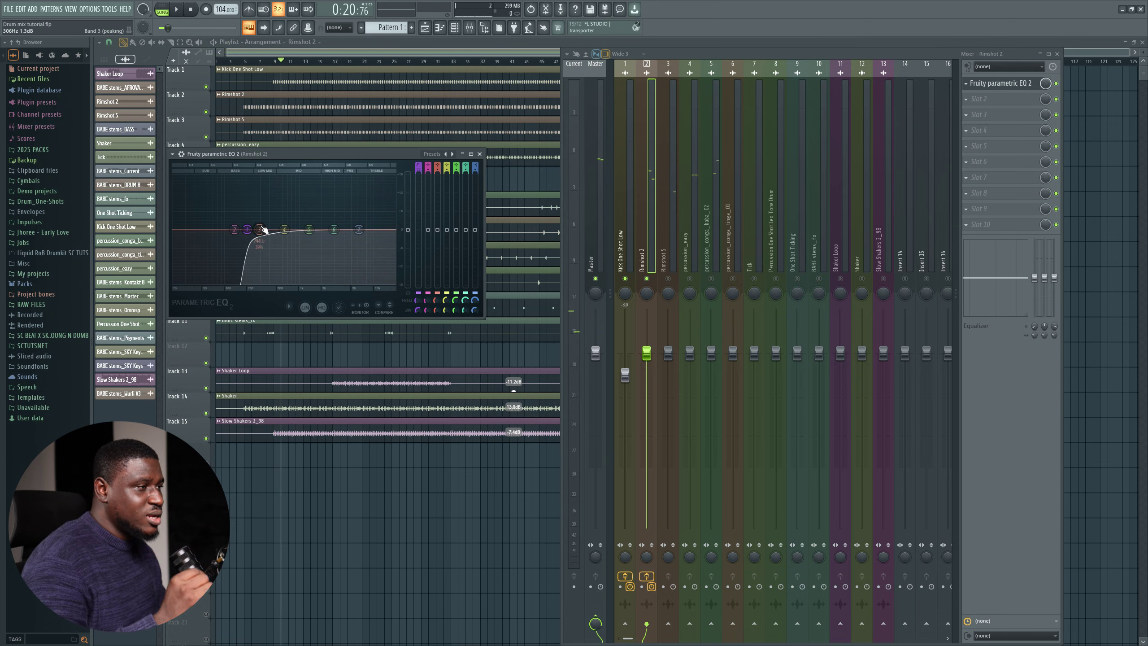
# Nudge the rimshot's high-pass cutoff slightly higher and lower the band 7 high shelf to about -3.5 dB at 5281 Hz
pyautogui.moveTo(248, 230); pyautogui.dragTo(250, 230)
pyautogui.moveTo(358, 230); pyautogui.dragTo(358, 232)
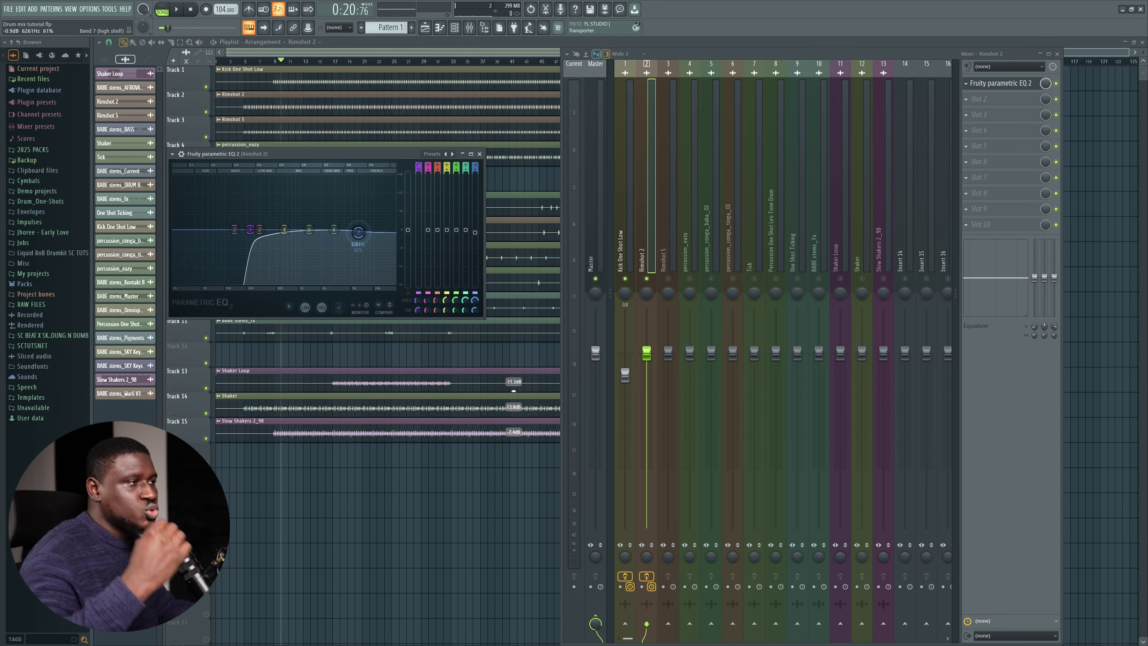
pyautogui.moveTo(358, 232); pyautogui.dragTo(356, 234)
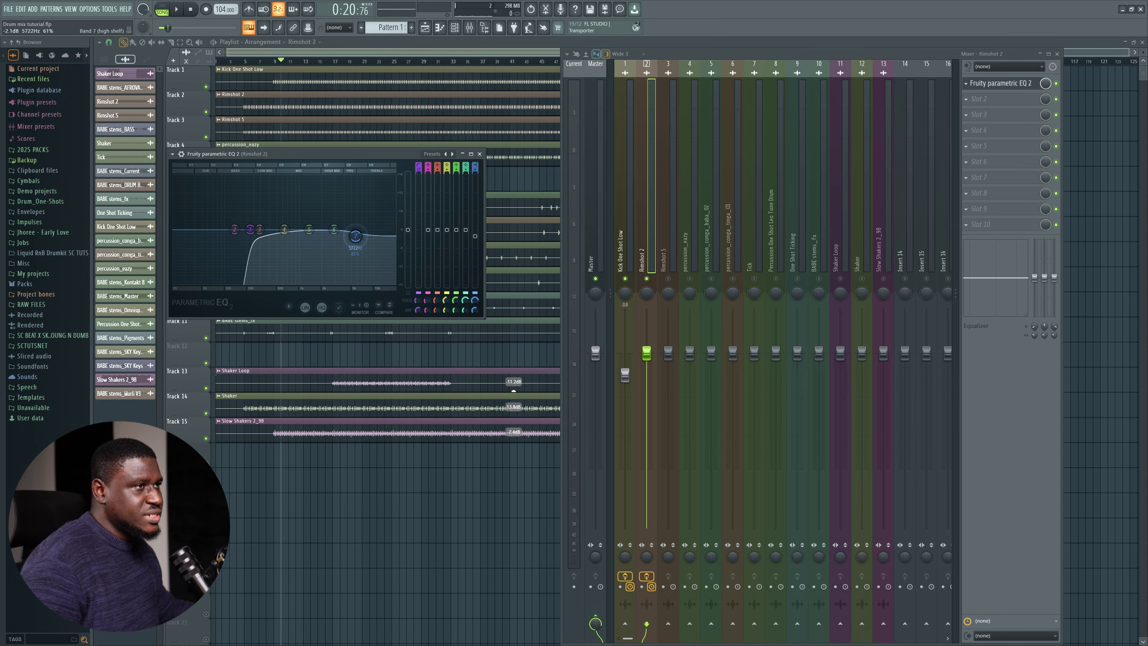
pyautogui.press('space')
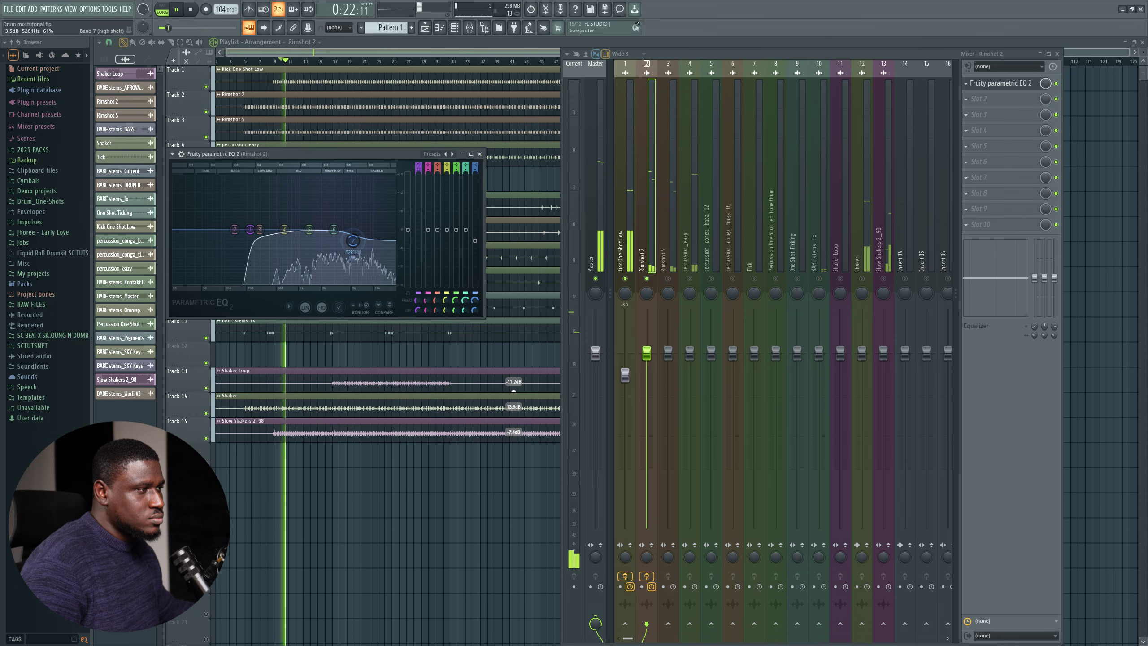
pyautogui.moveTo(356, 236); pyautogui.dragTo(353, 240)
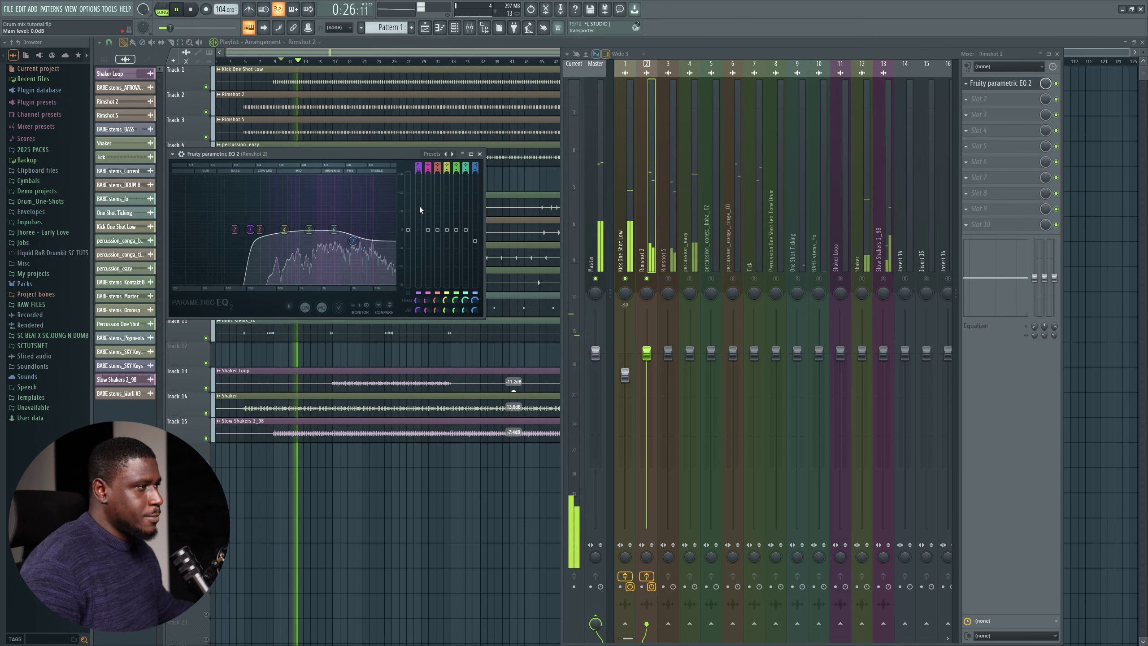
# Compare the Rimshot 2 sound with its parametric EQ bypassed and enabled during playback
pyautogui.press('space')
pyautogui.click(172, 154)
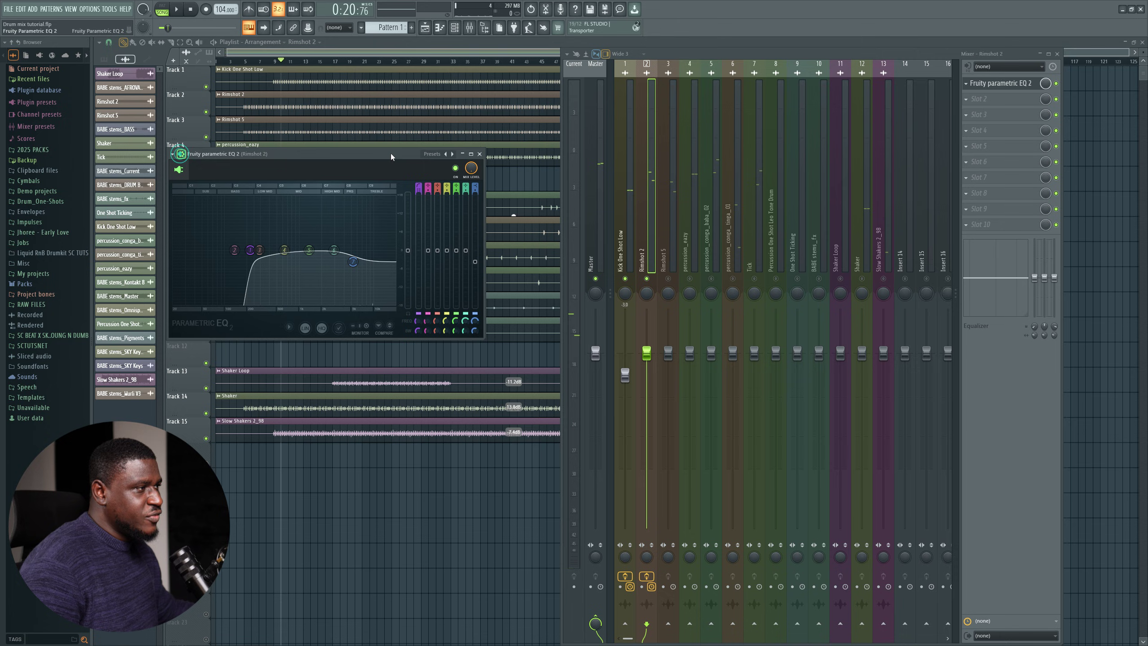
pyautogui.click(456, 169)
pyautogui.press('space')
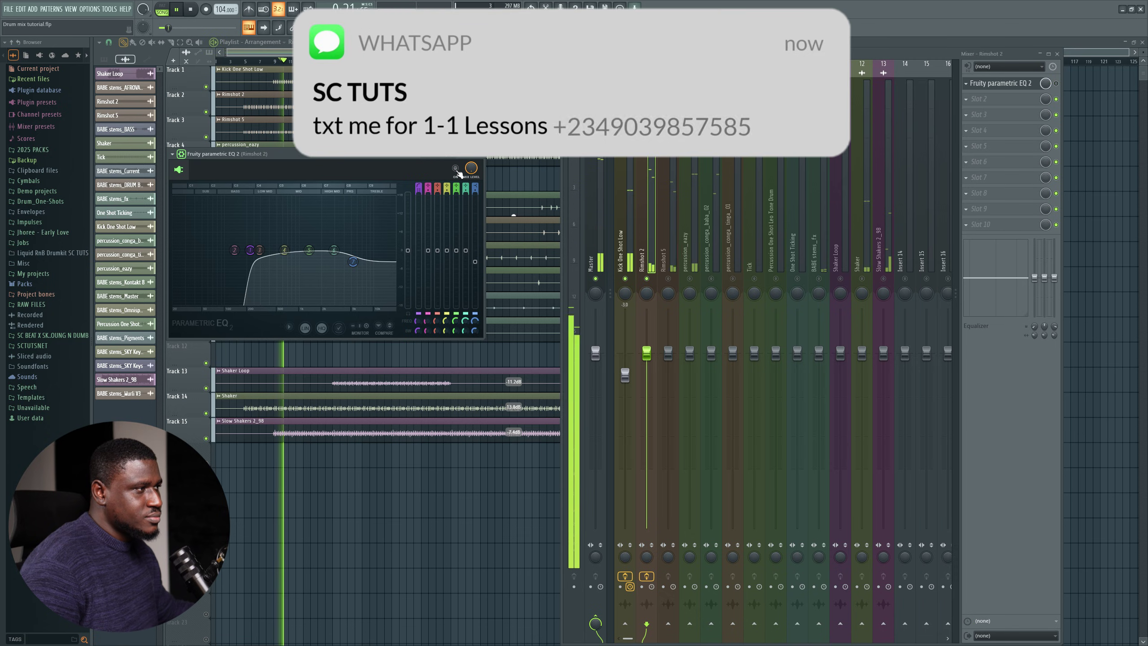
pyautogui.press('space')
pyautogui.click(455, 169)
pyautogui.press('space')
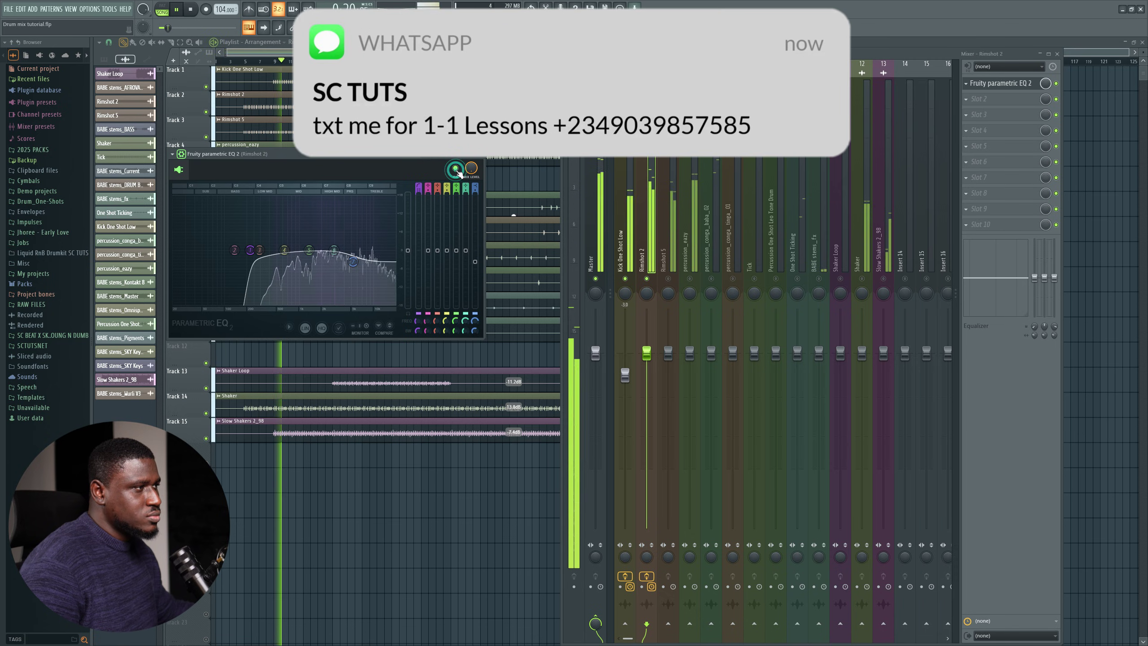
pyautogui.press('space')
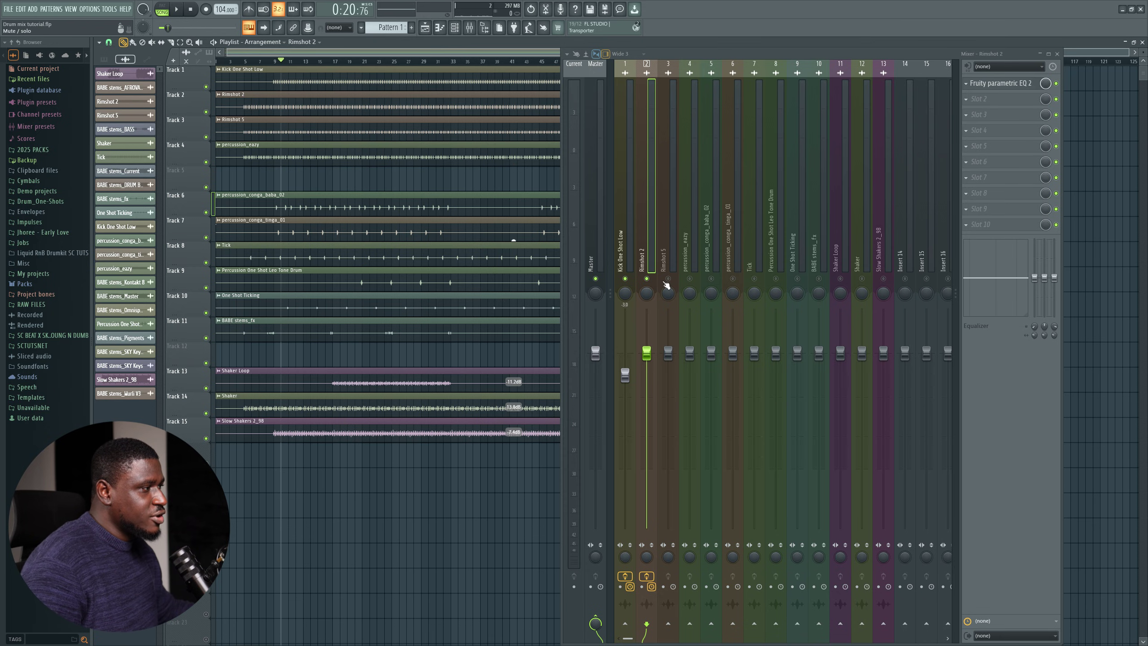
# Unmute and select the Rimshot 5 mixer track and insert Fruity Parametric EQ 2 in its first effect slot
pyautogui.click(663, 268)
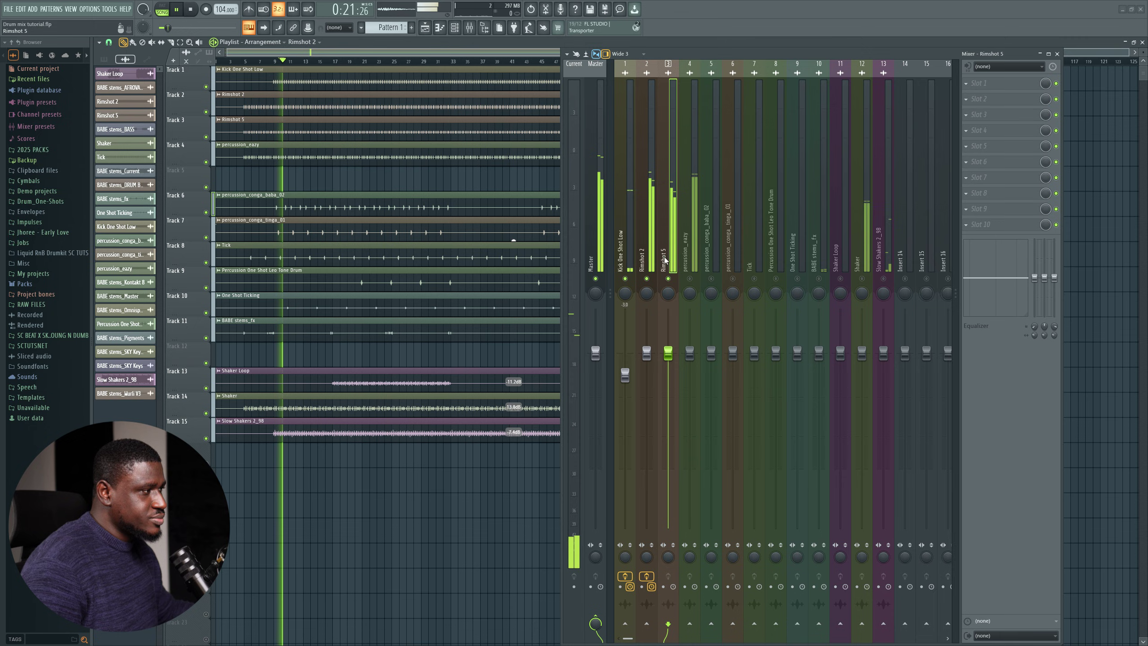
pyautogui.click(1014, 86)
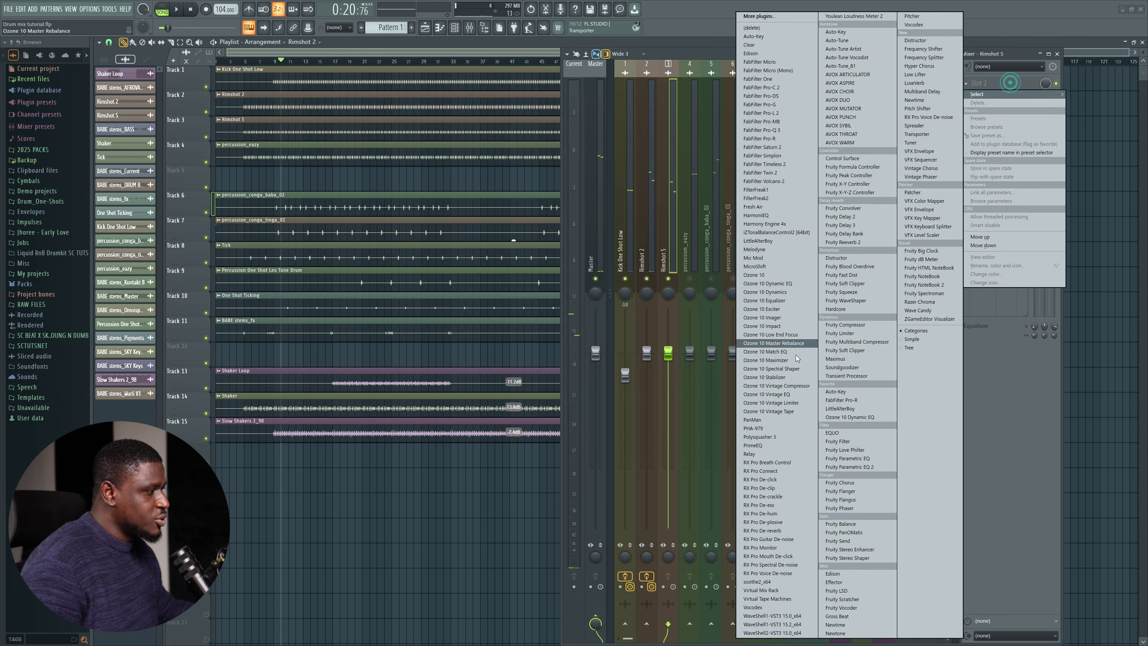
pyautogui.click(853, 465)
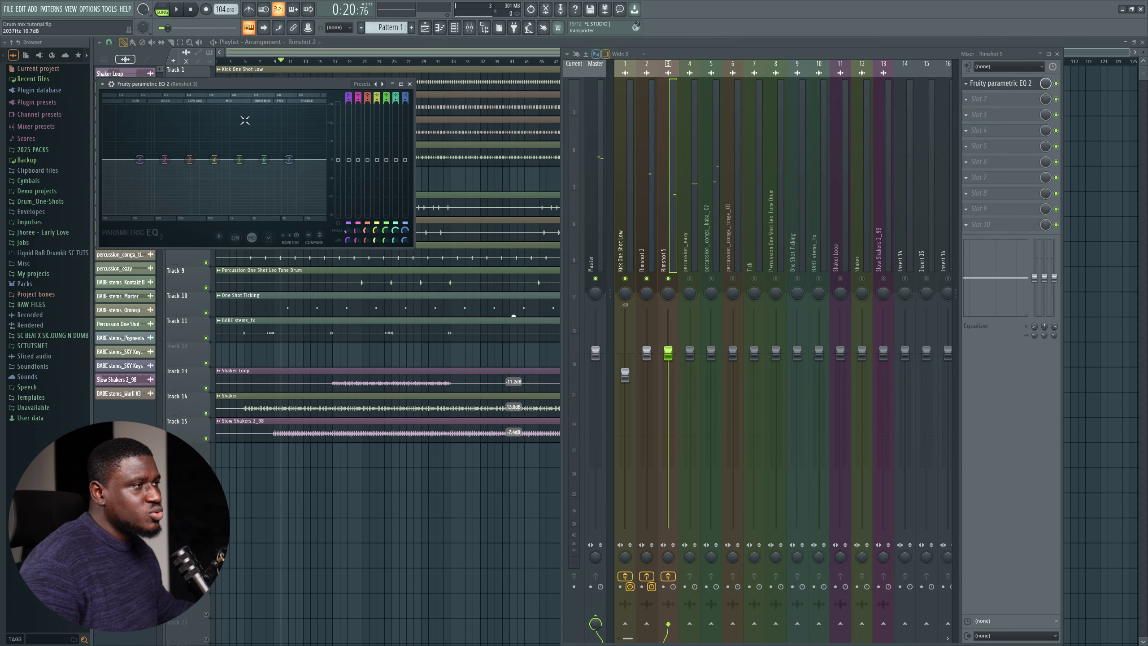
pyautogui.moveTo(240, 83); pyautogui.dragTo(346, 198)
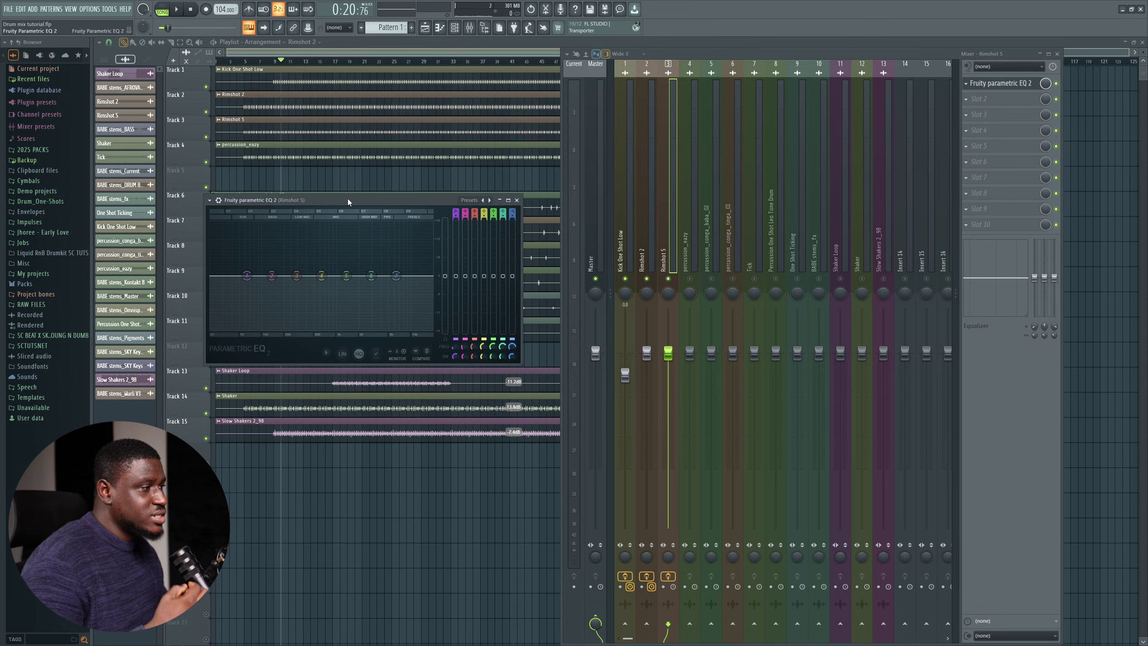
# Make band 1 of the Rimshot 5 EQ a steep high-pass filter and raise its cutoff to around band 3 during playback
pyautogui.rightClick(247, 275)
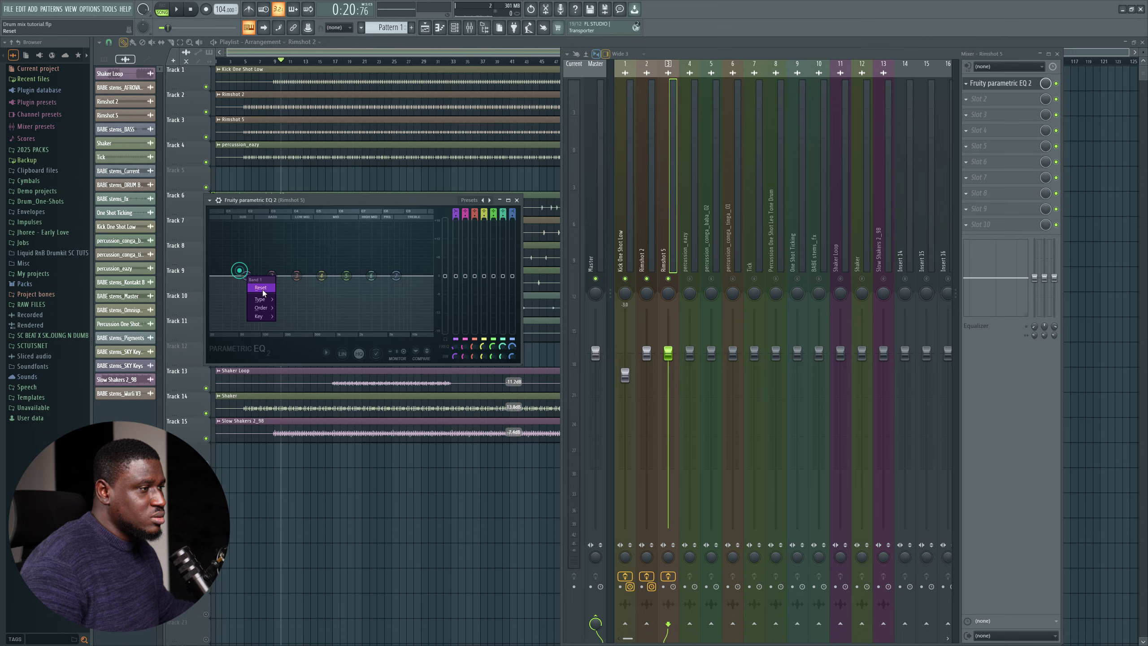
pyautogui.click(289, 318)
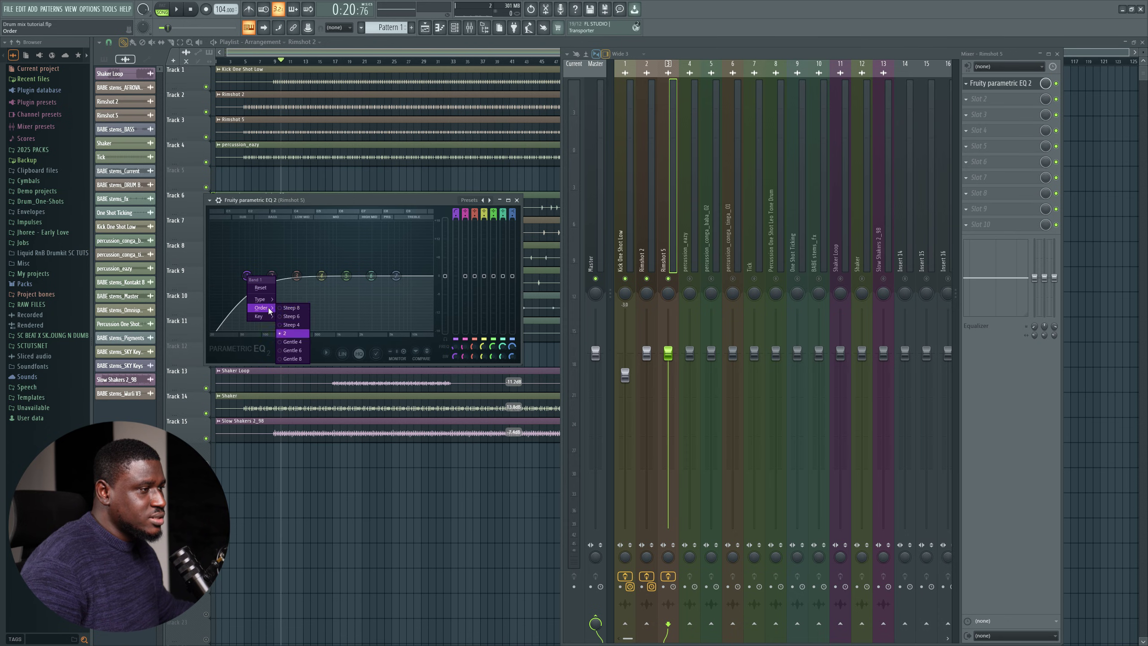
pyautogui.click(287, 315)
pyautogui.press('space')
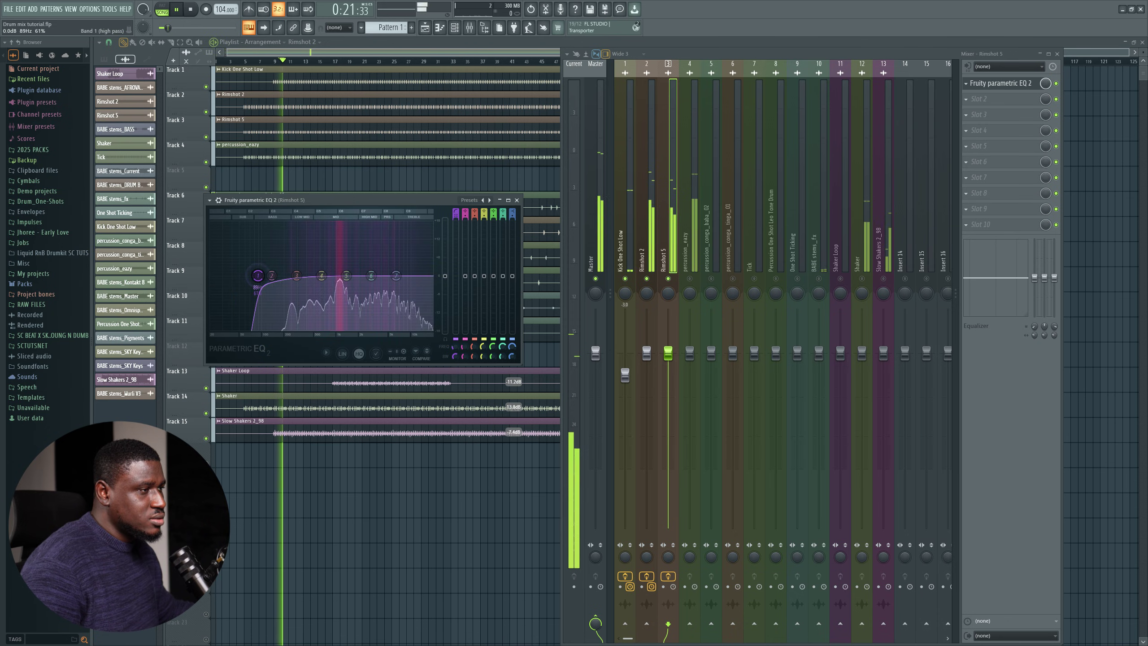
pyautogui.moveTo(271, 275); pyautogui.dragTo(296, 276)
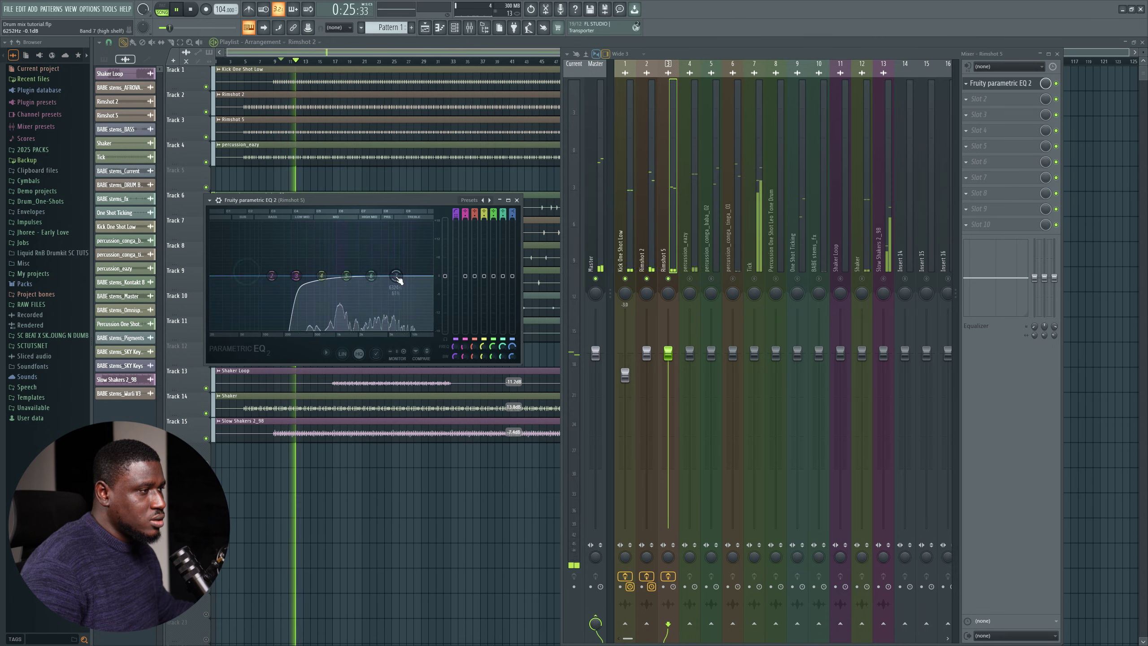
# Slightly lower the band 6 peak and the band 7 high shelf on the Rimshot 5 EQ, and close the EQ
pyautogui.click(371, 275)
pyautogui.moveTo(370, 275)
pyautogui.mouseDown()
pyautogui.moveTo(367, 284)
pyautogui.moveTo(393, 290)
pyautogui.moveTo(362, 288)
pyautogui.mouseUp()
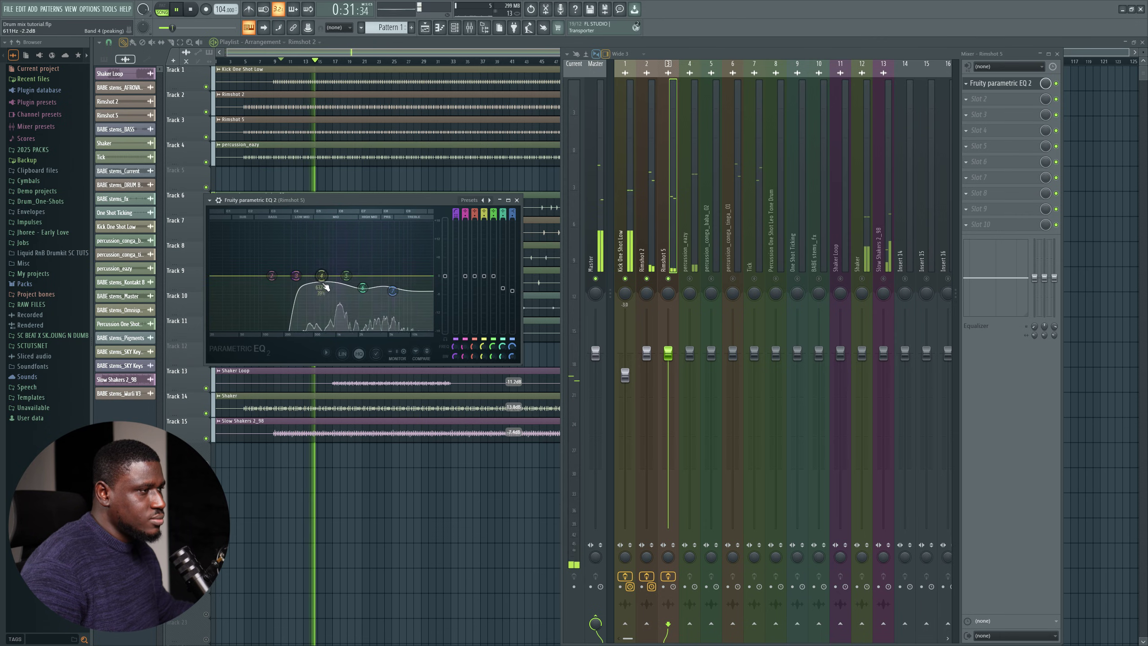
pyautogui.press('space')
pyautogui.click(516, 200)
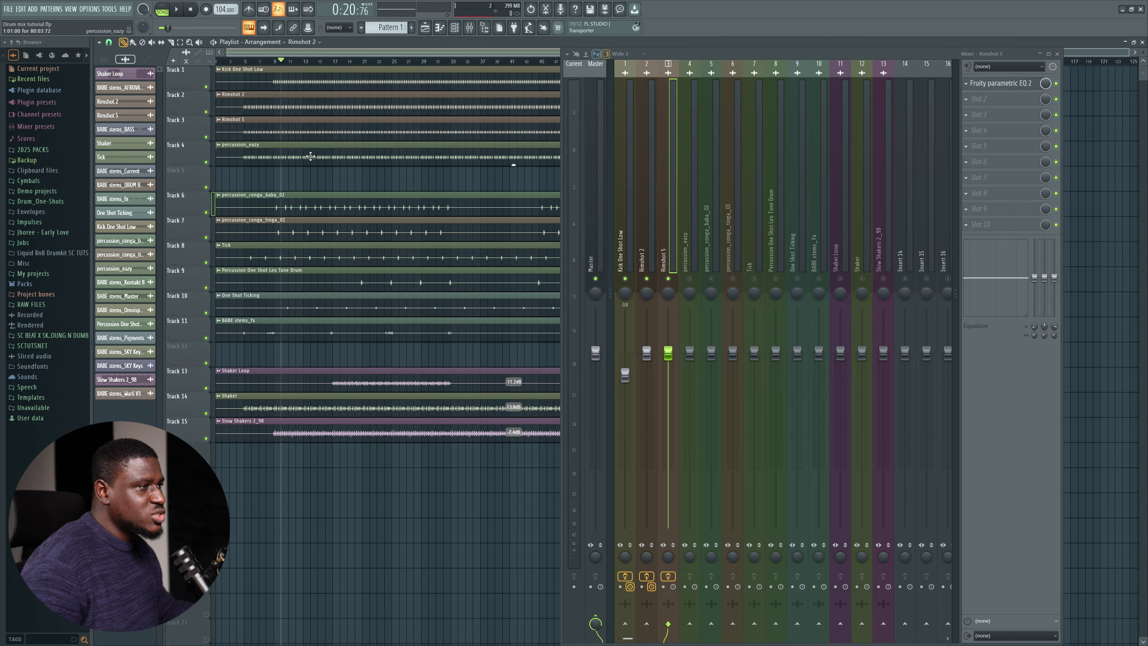
pyautogui.scroll(5, 278, 137)
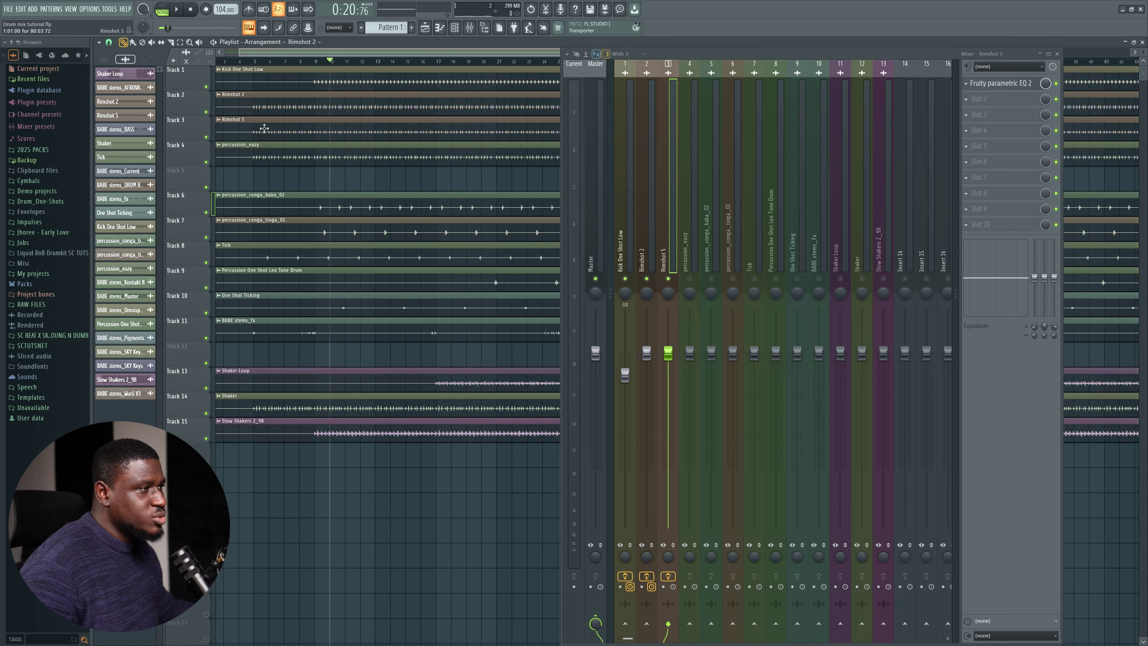
pyautogui.scroll(-2, 387, 181)
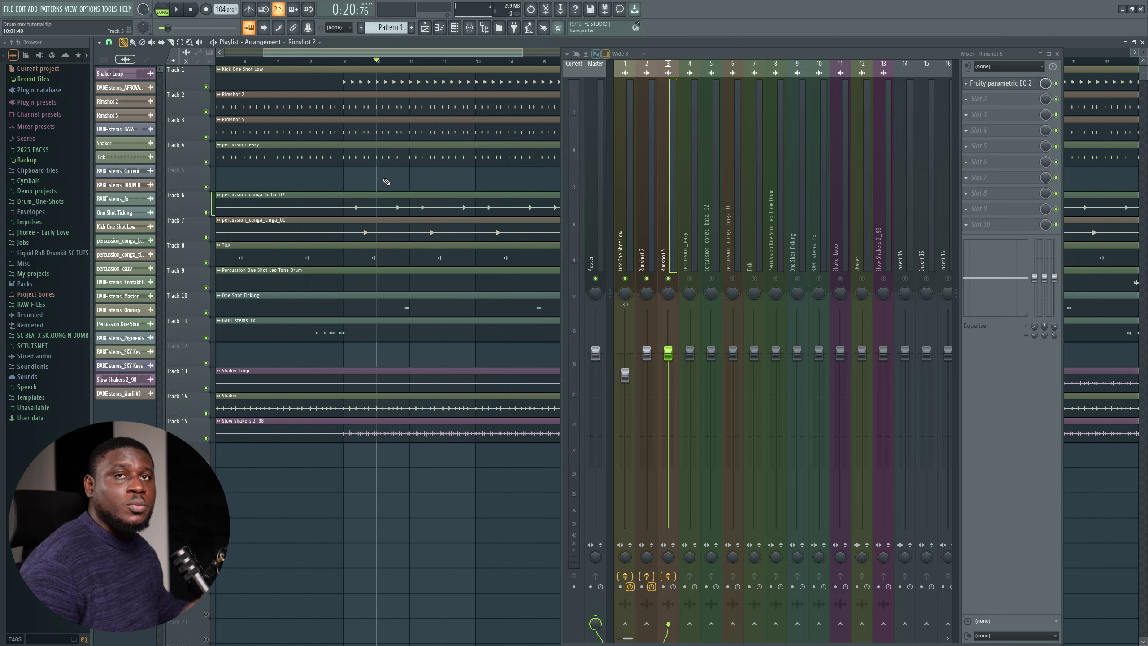
pyautogui.scroll(-2, 386, 182)
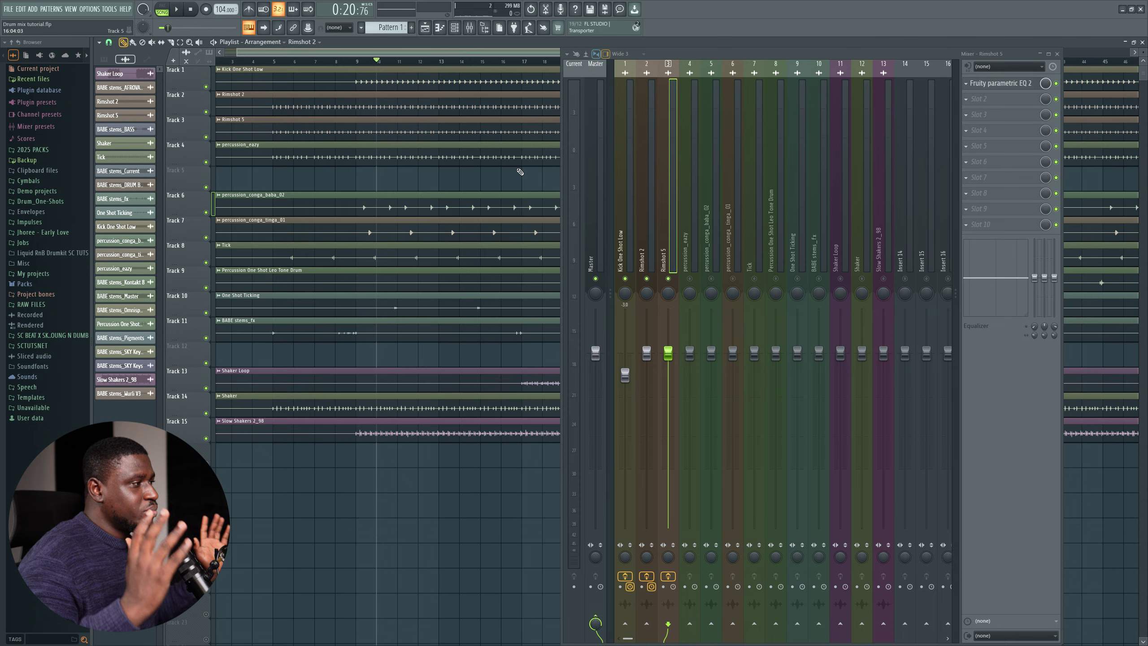
# Pan Rimshot 2 slightly left and Rimshot 5 about 19% right, checking the stereo spread during playback
pyautogui.moveTo(649, 295); pyautogui.dragTo(650, 297)
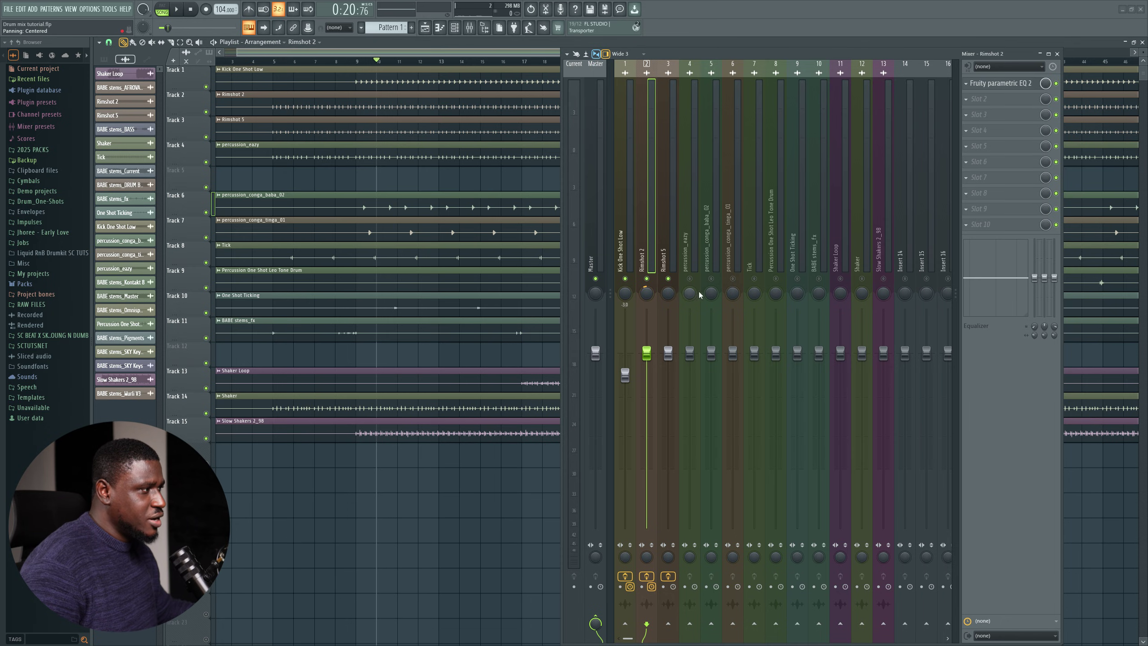
pyautogui.click(668, 292)
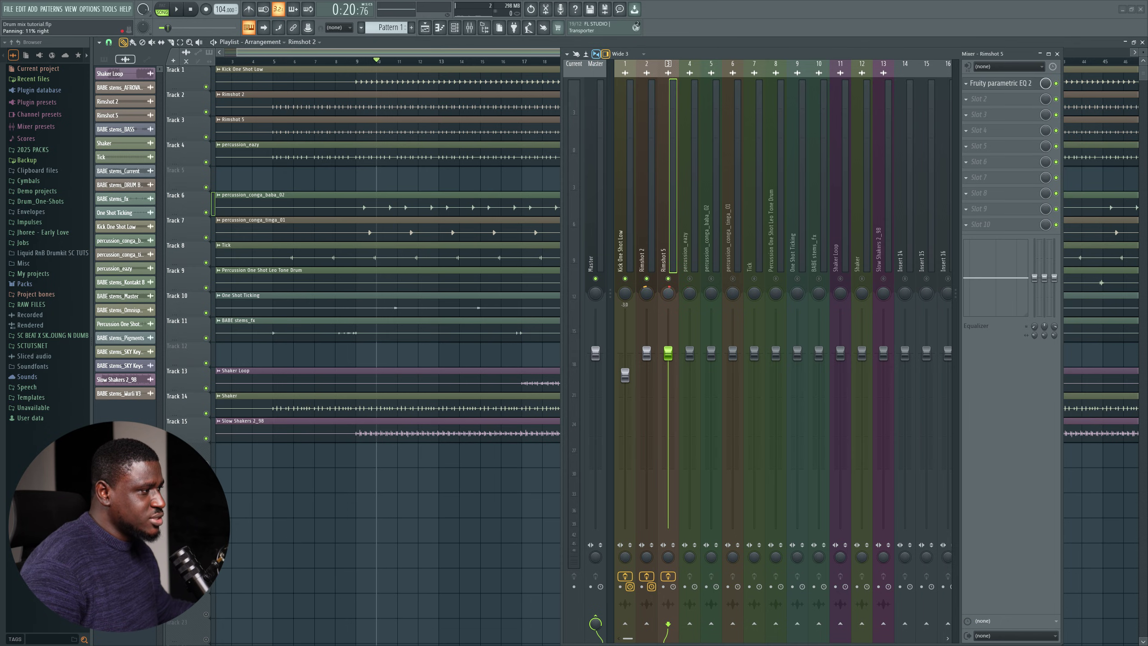
pyautogui.moveTo(669, 293); pyautogui.dragTo(668, 284)
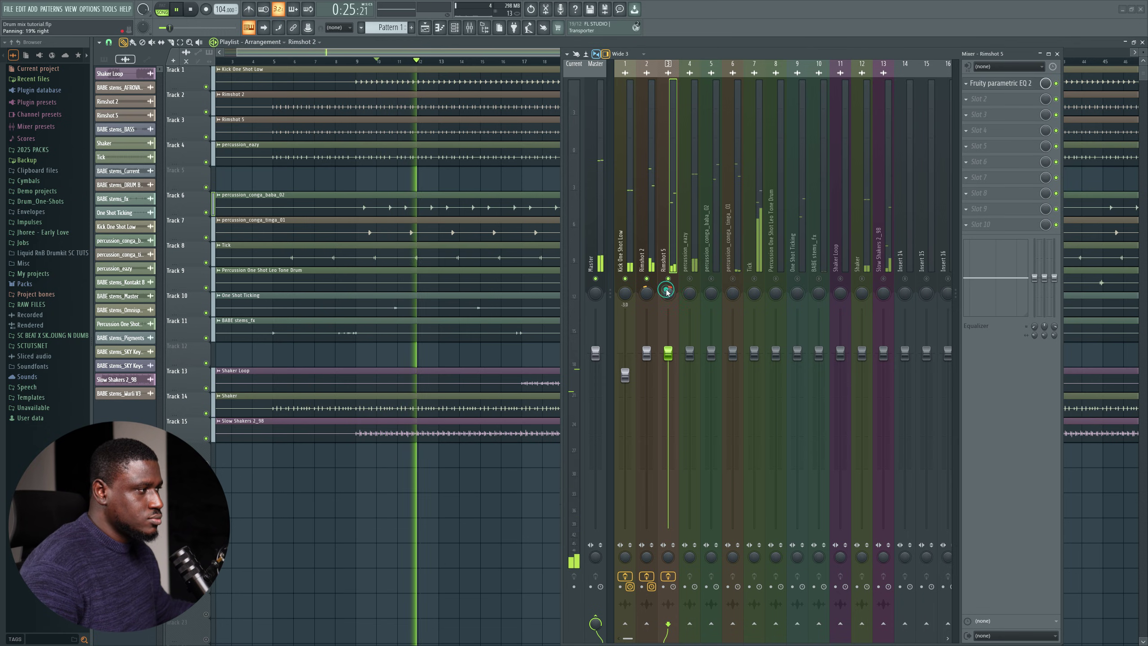
pyautogui.press('space')
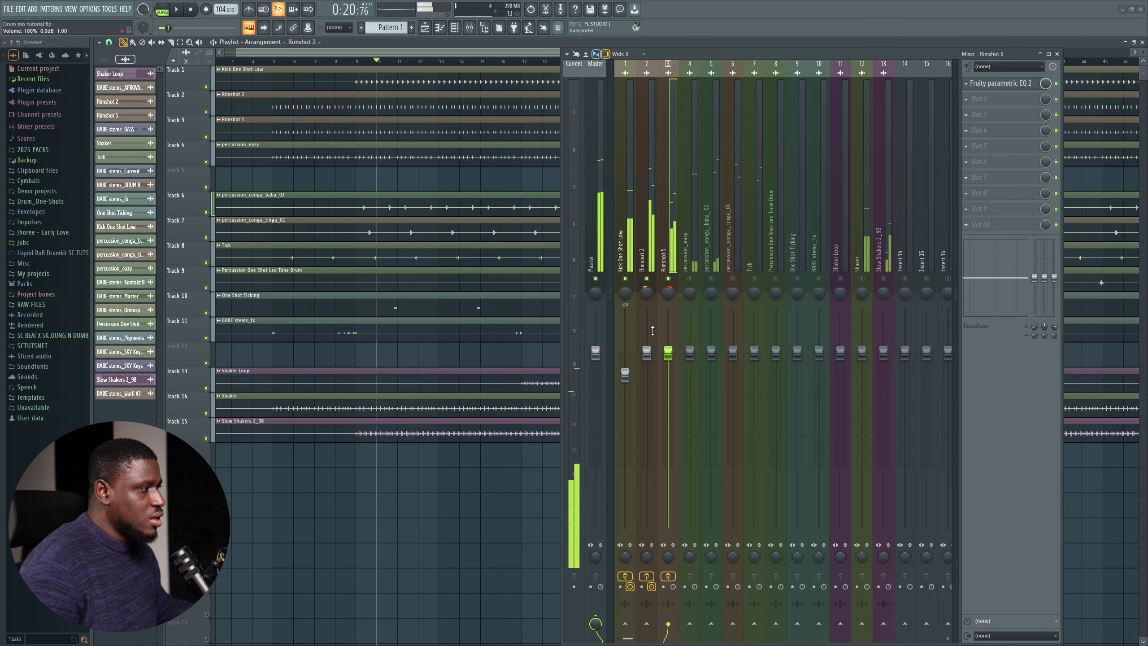
# Lower the Rimshot 2 and Rimshot 5 faders together to about -2.5 dB and audition them with the kick
pyautogui.click(648, 215)
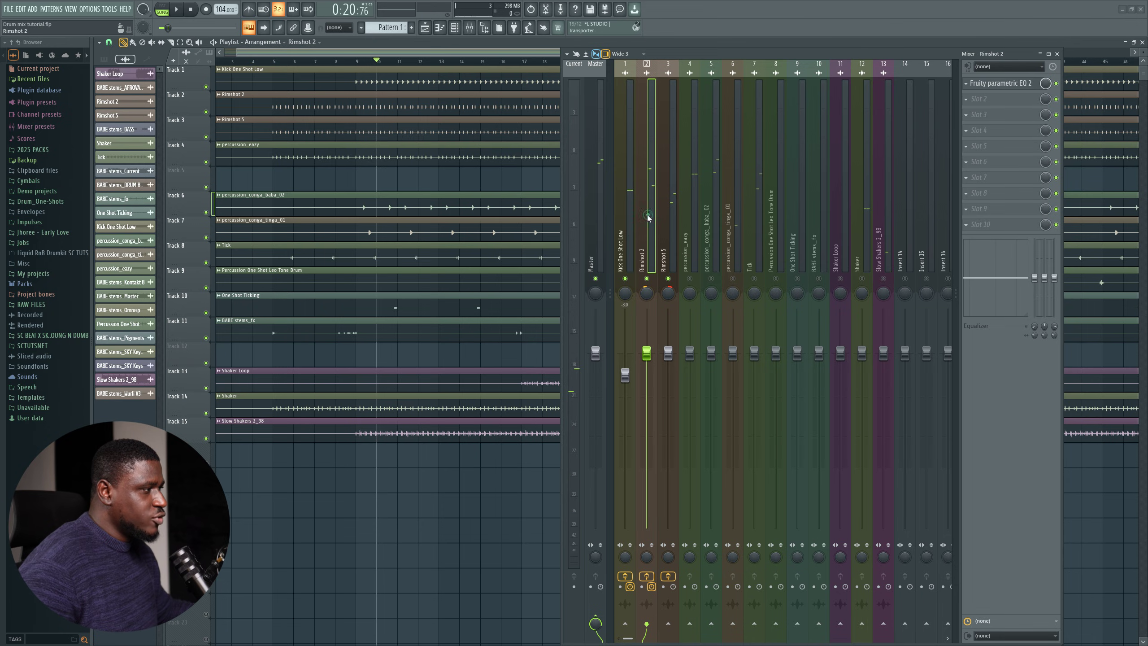
pyautogui.keyDown('ctrl'); pyautogui.click(664, 258); pyautogui.keyUp('ctrl')
pyautogui.moveTo(668, 353); pyautogui.dragTo(646, 372)
pyautogui.press('space')
pyautogui.press('space')
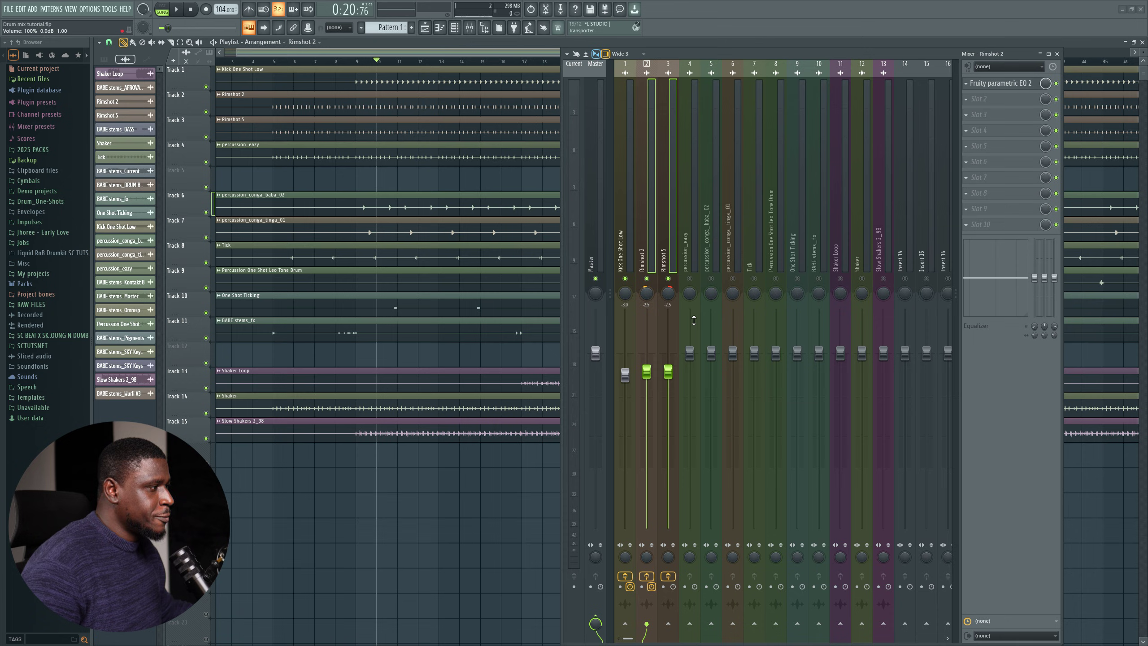
pyautogui.click(667, 212)
pyautogui.press('space')
# Select the percussion_eazy mixer track through its playlist clip, unmute it, and audition it with the kick and rimshots
pyautogui.press('space')
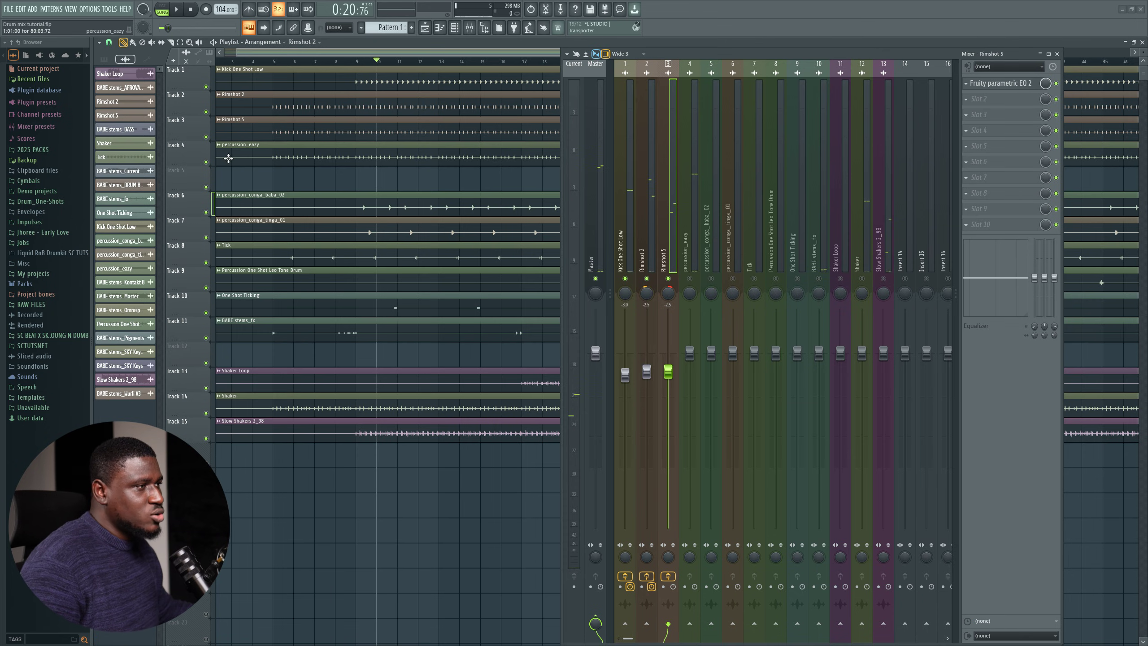
pyautogui.doubleClick(292, 159)
pyautogui.press('space')
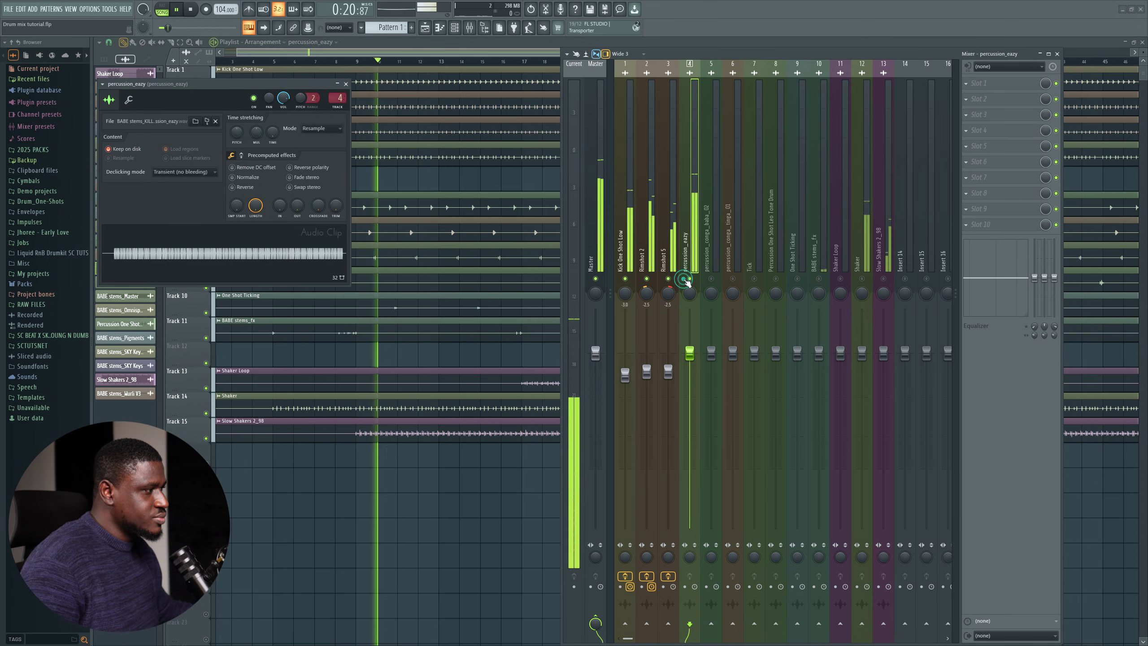
pyautogui.press('space')
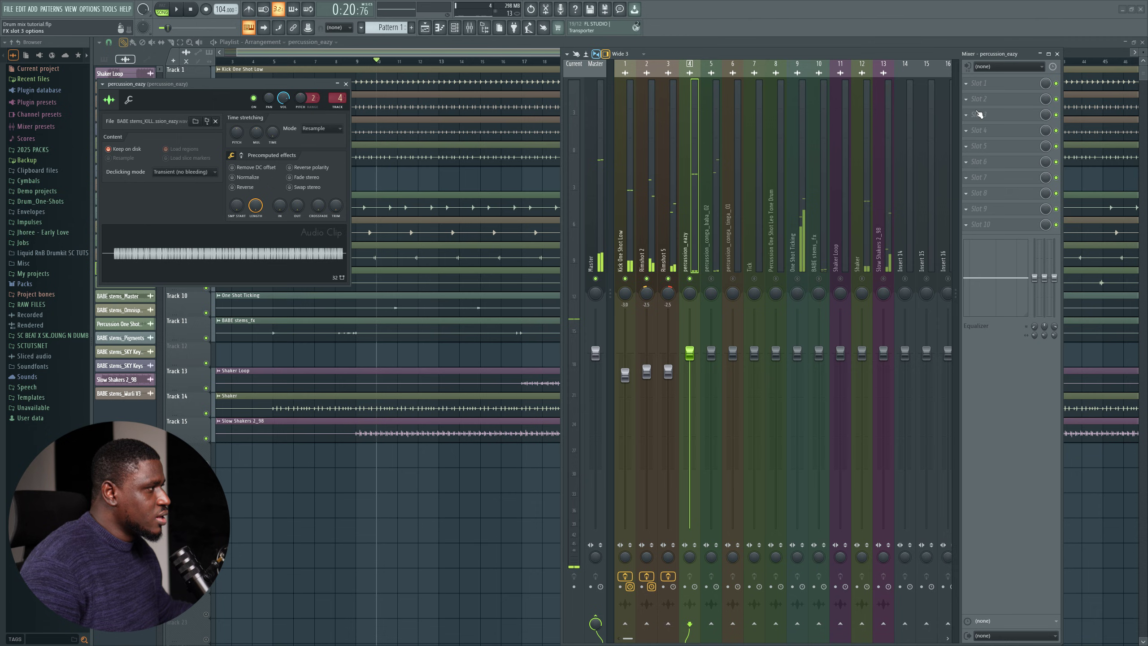
# Insert Fruity Parametric EQ 2 on percussion_eazy and make band 1 a high-pass filter with the Steep 8 order
pyautogui.click(995, 86)
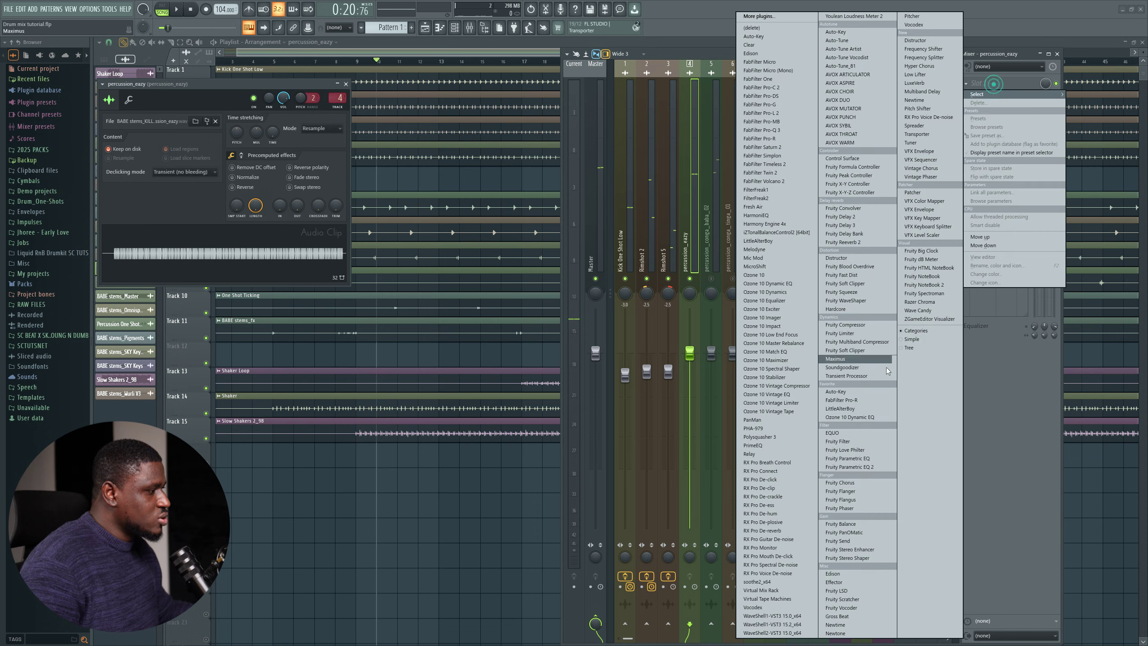
pyautogui.click(875, 467)
pyautogui.rightClick(163, 182)
pyautogui.click(204, 216)
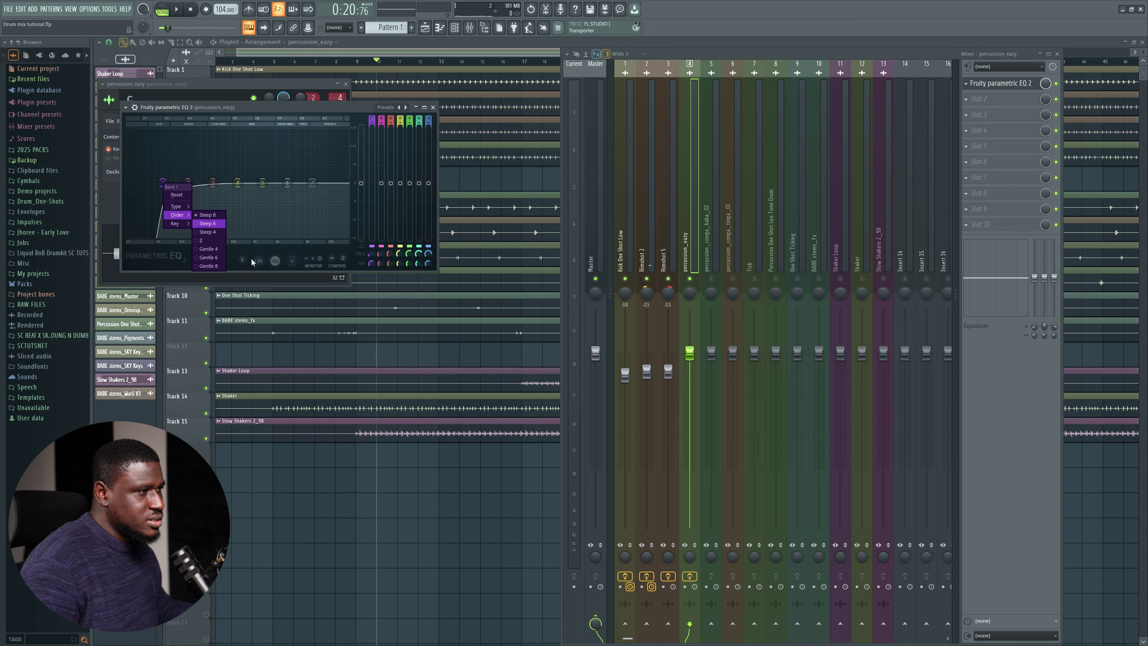
pyautogui.click(240, 267)
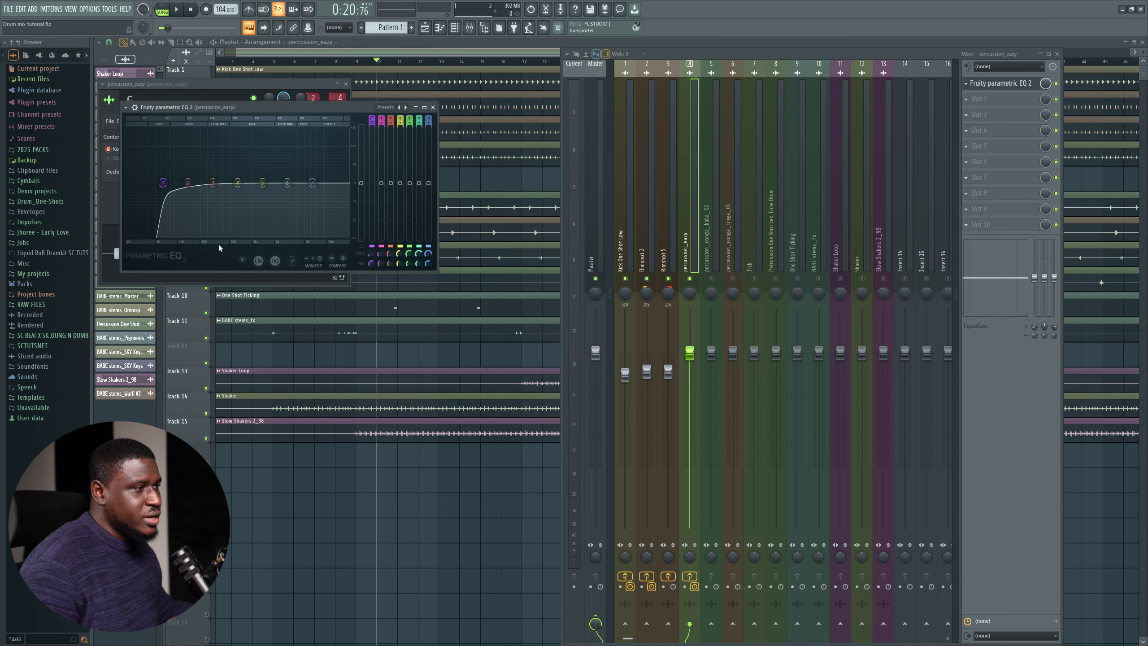
pyautogui.click(161, 183)
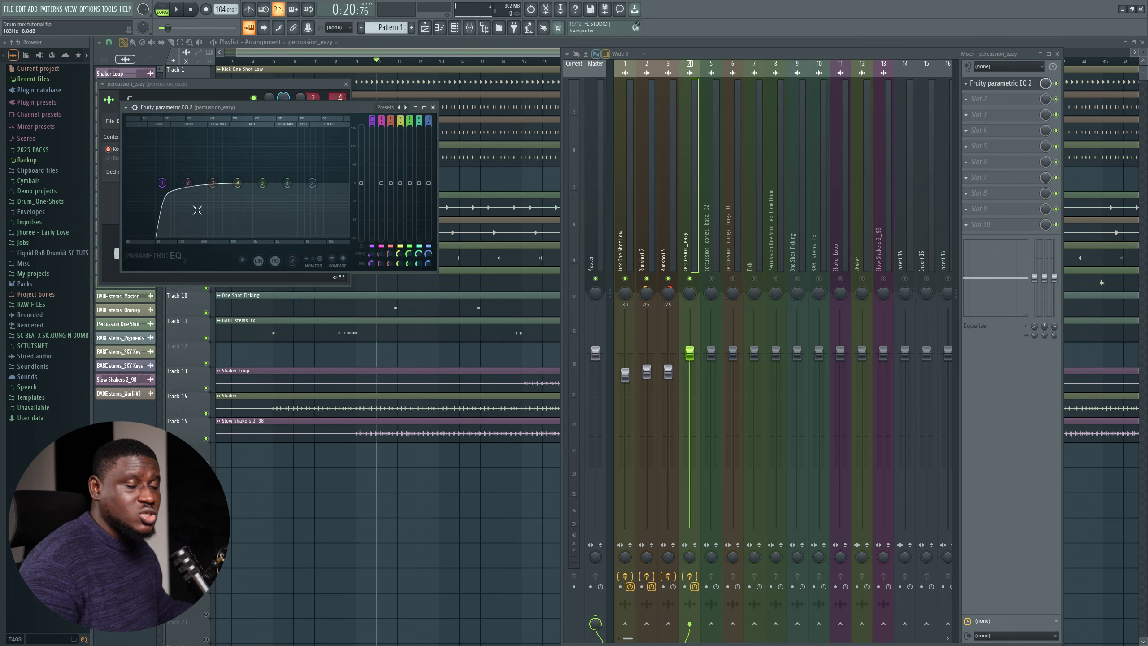
# Raise the percussion_eazy high-pass cutoff to just below band 4 and slightly lower bands 6 and 7 during playback
pyautogui.press('space')
pyautogui.moveTo(163, 182); pyautogui.dragTo(310, 193)
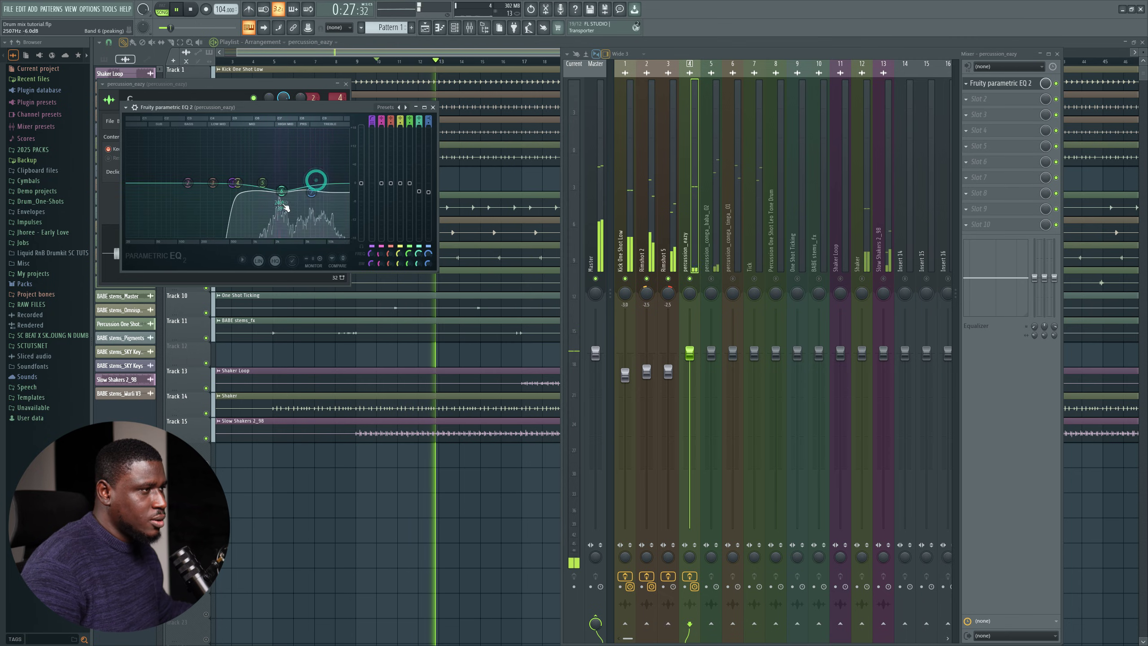
pyautogui.press('space')
# Set the percussion_eazy fader to about -2.6 dB while listening to it against the kick and rimshots
pyautogui.moveTo(697, 352); pyautogui.dragTo(697, 408)
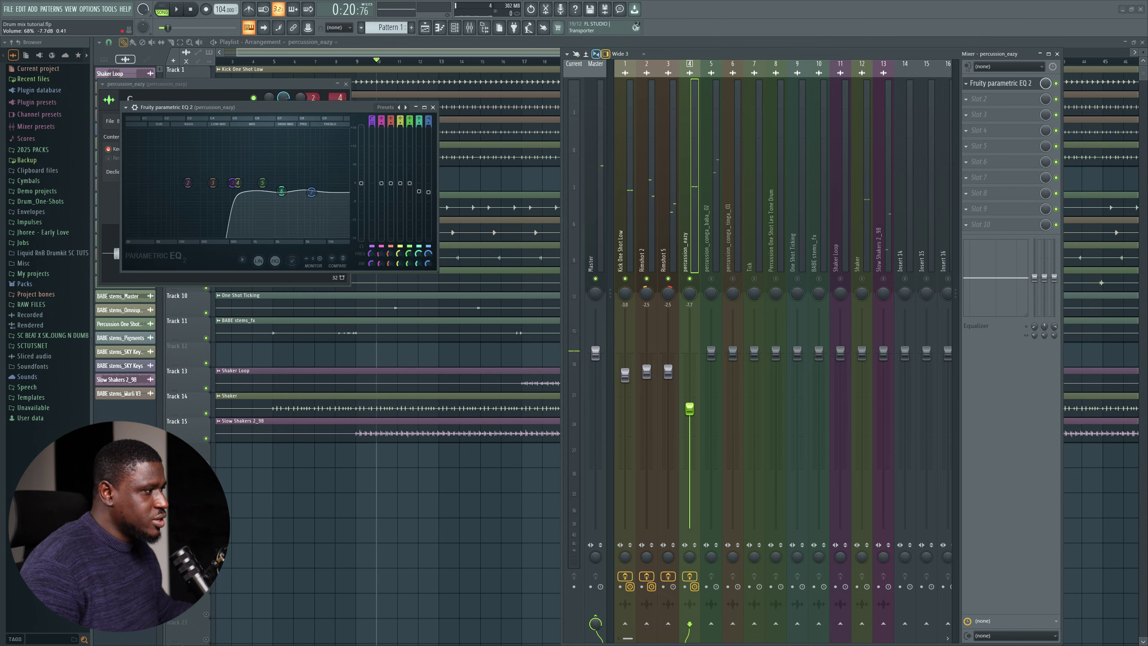
pyautogui.press('space')
pyautogui.moveTo(689, 509); pyautogui.dragTo(689, 372)
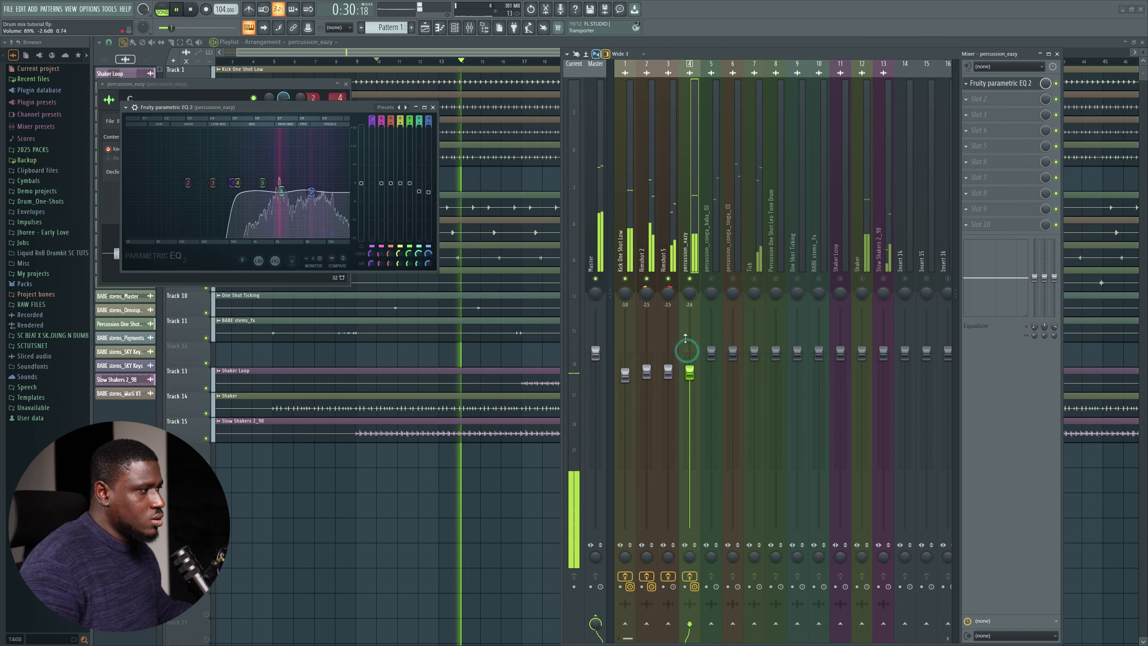
pyautogui.press('space')
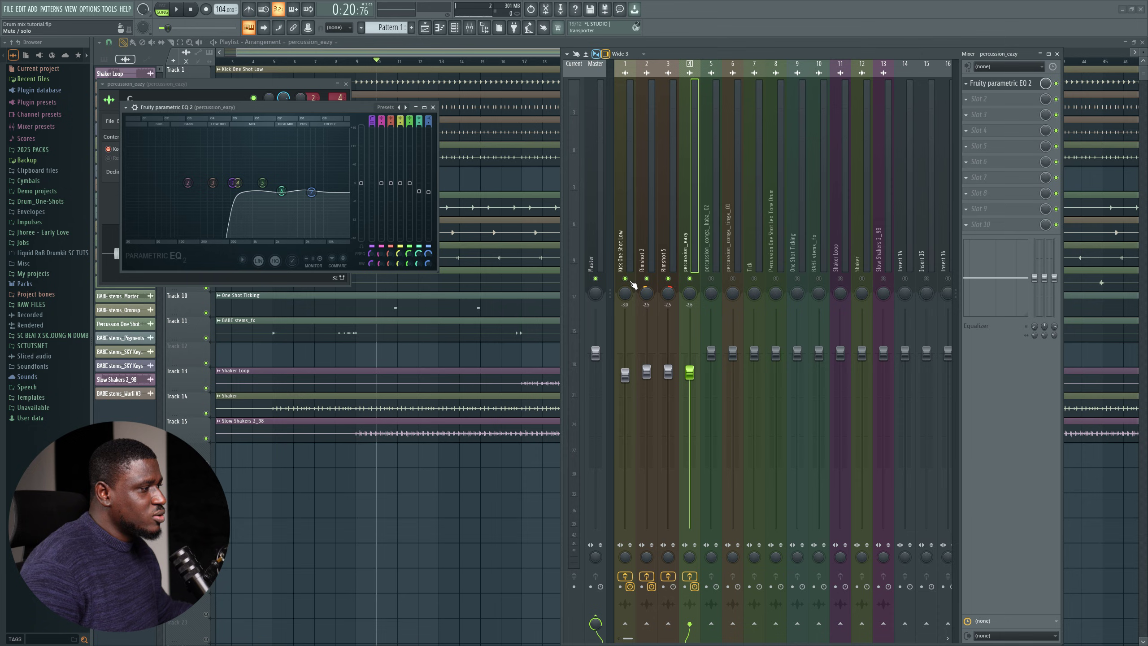
# Audition percussion_eazy with the rimshots while the kick is muted, and close its EQ and channel windows
pyautogui.press('space')
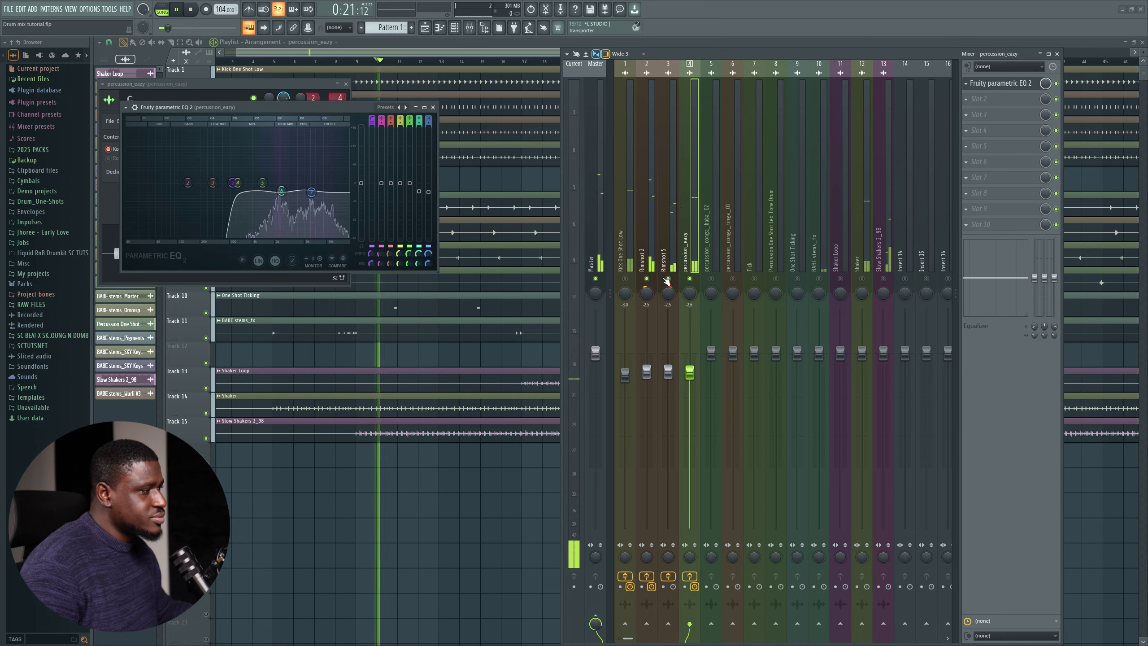
pyautogui.press('space')
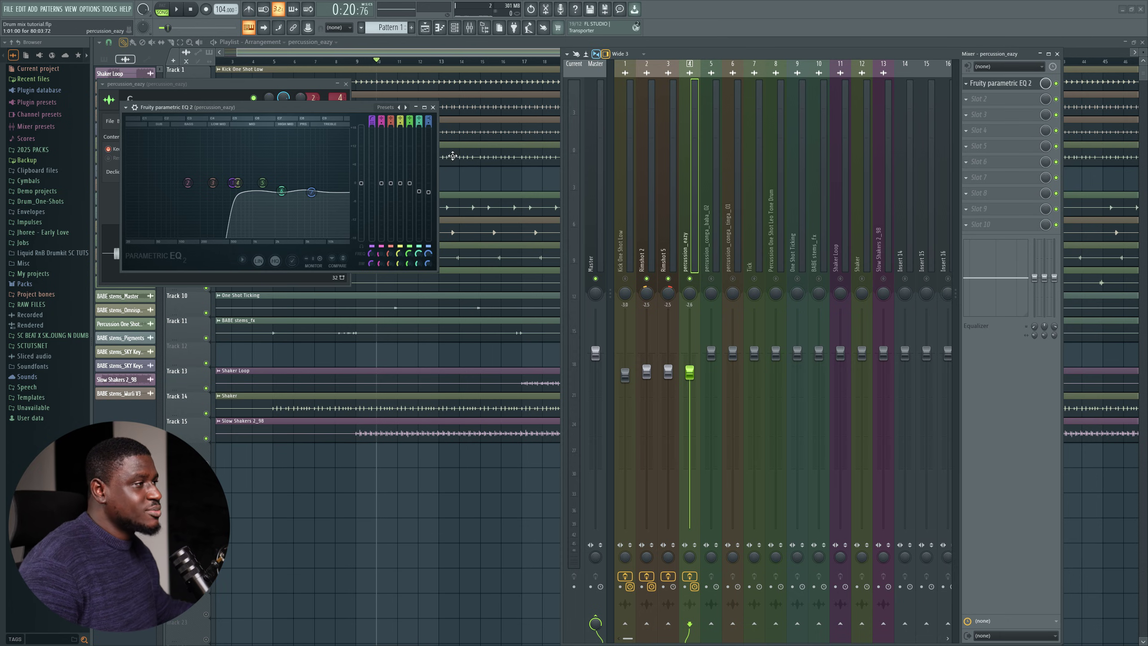
pyautogui.click(433, 109)
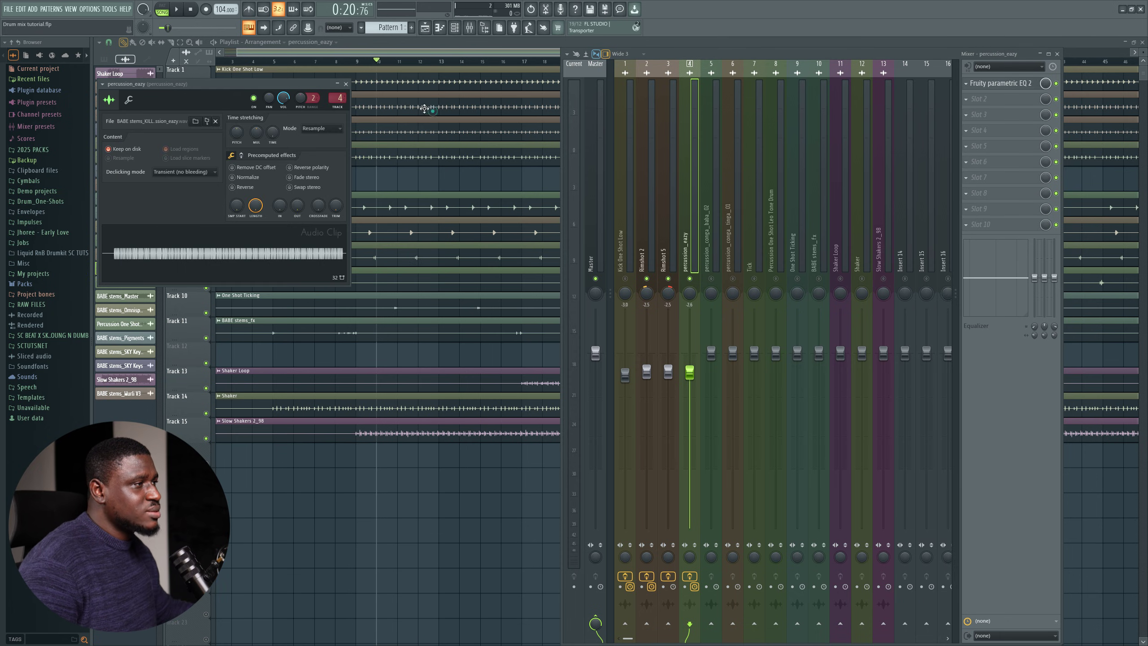
pyautogui.click(345, 84)
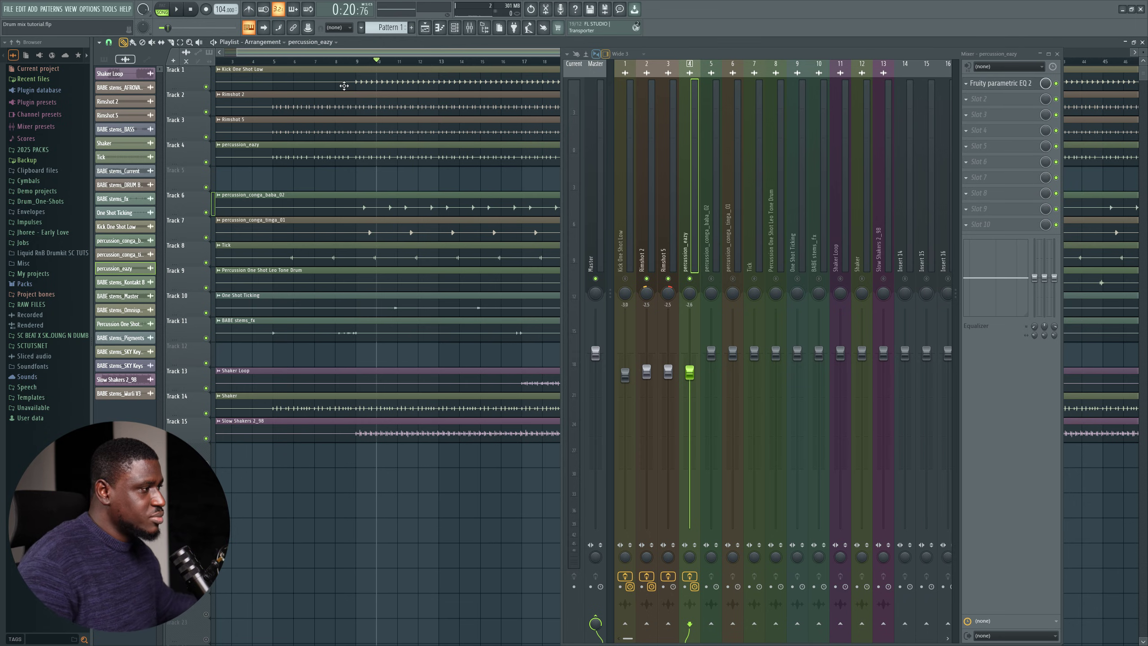
# Unmute Kick One Shot Low and lower the percussion_eazy fader to about -4.2 dB during playback
pyautogui.press('space')
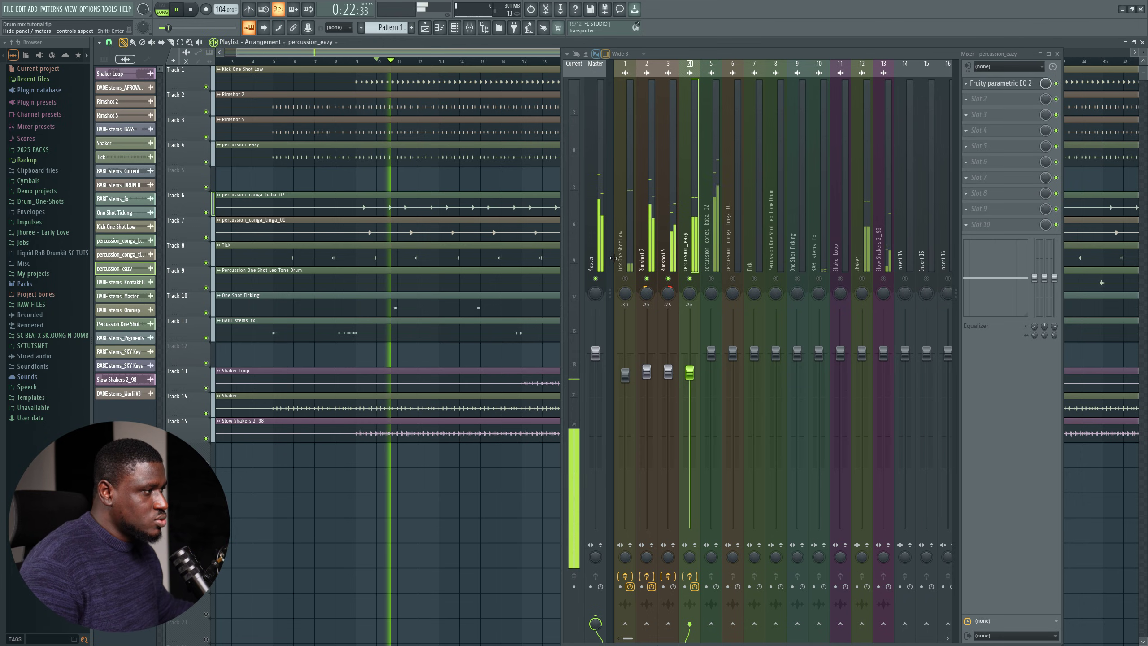
pyautogui.click(628, 284)
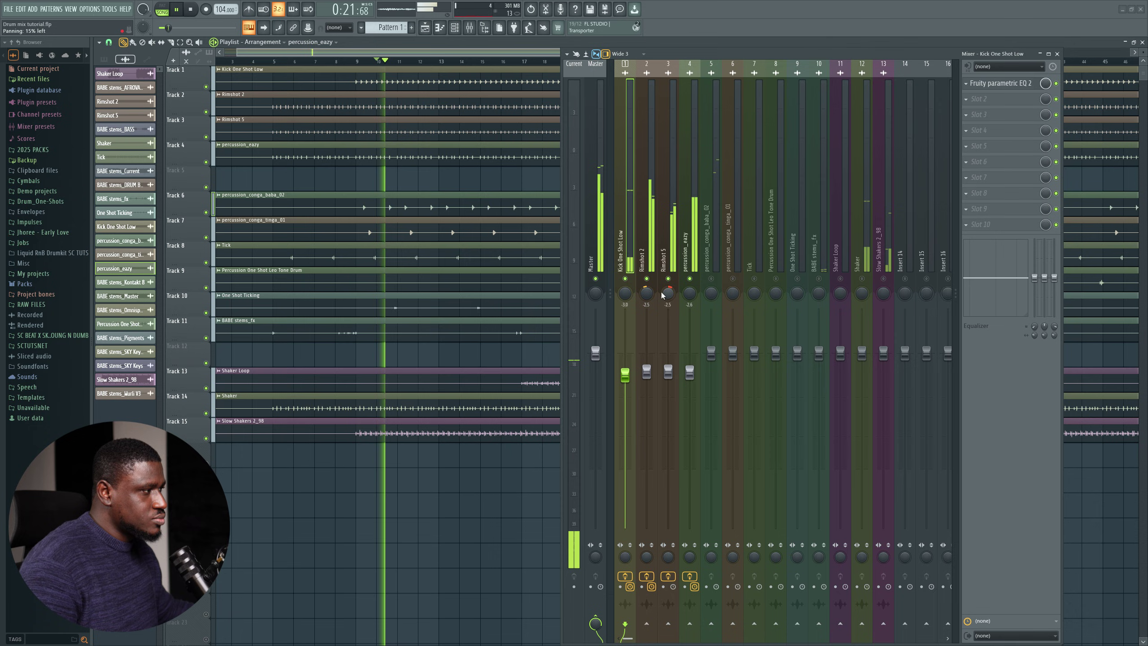
pyautogui.moveTo(690, 373); pyautogui.dragTo(689, 380)
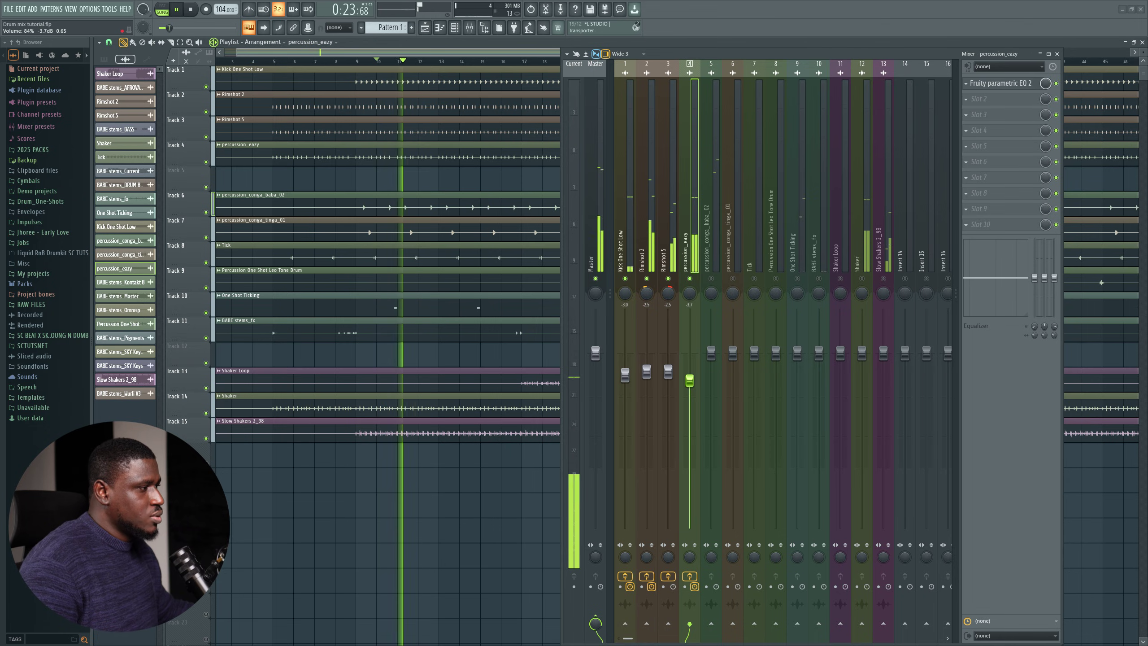
pyautogui.press('space')
pyautogui.moveTo(690, 380); pyautogui.dragTo(689, 384)
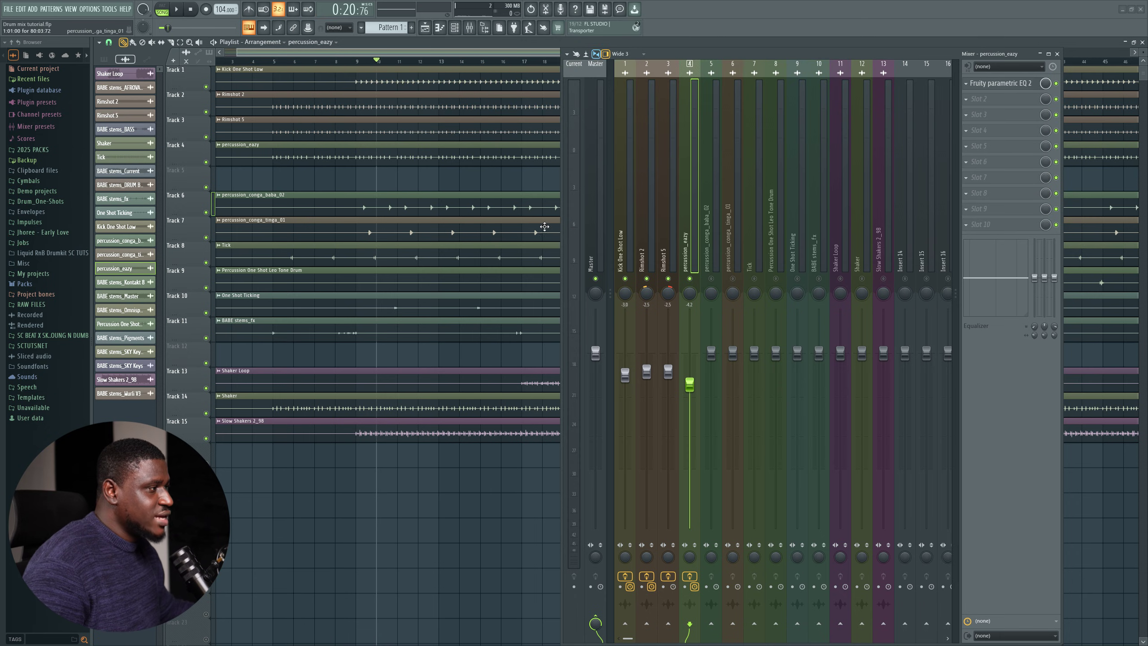
# Select and unmute the percussion_conga_baba_02 mixer track, insert Fruity Parametric EQ 2, and make band 1 a high-pass filter
pyautogui.doubleClick(500, 215)
pyautogui.click(711, 278)
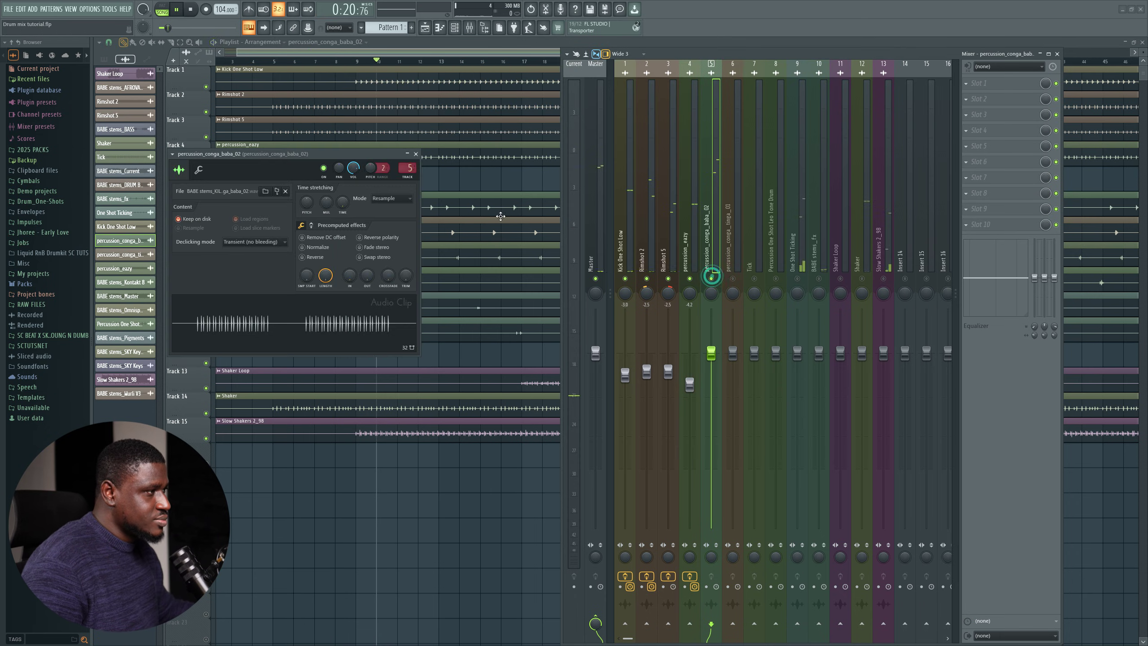
pyautogui.press('Escape')
pyautogui.press('space')
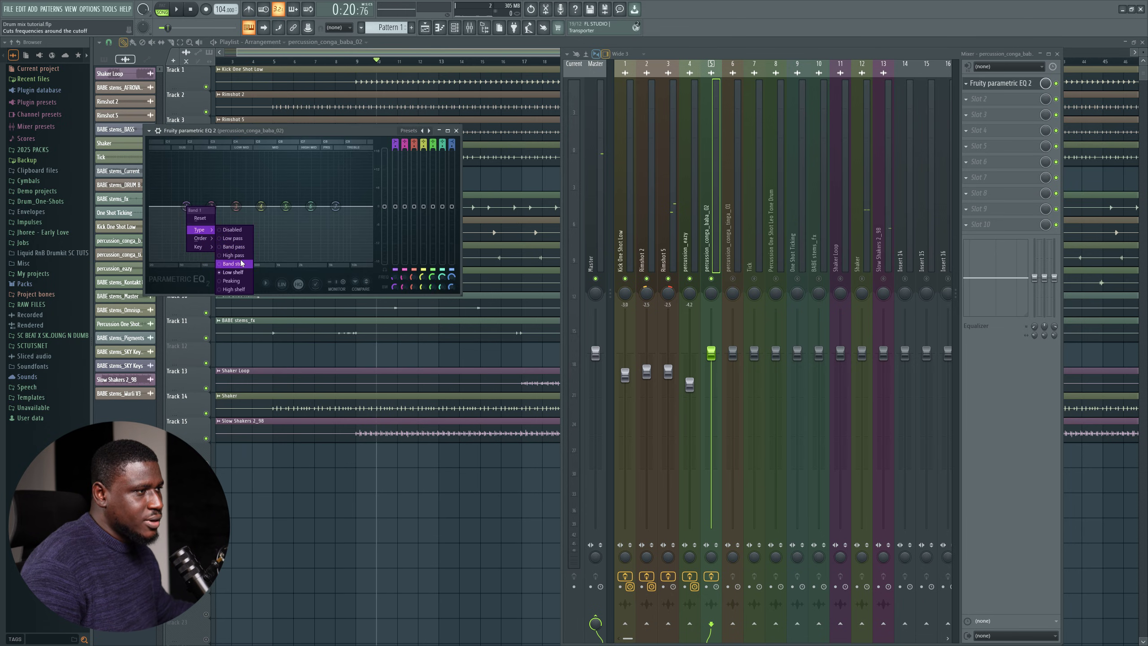
pyautogui.click(234, 255)
# Set the percussion_conga_baba_02 high-pass cutoff to about 72 Hz while the drums play
pyautogui.press('space')
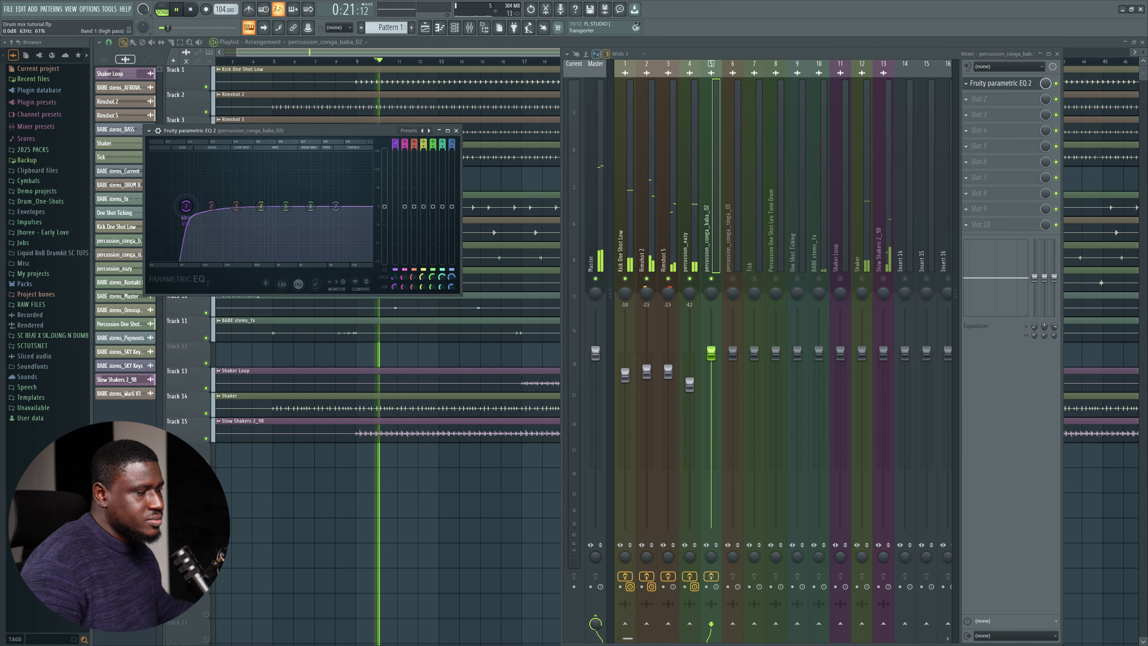
pyautogui.moveTo(186, 207); pyautogui.dragTo(186, 206)
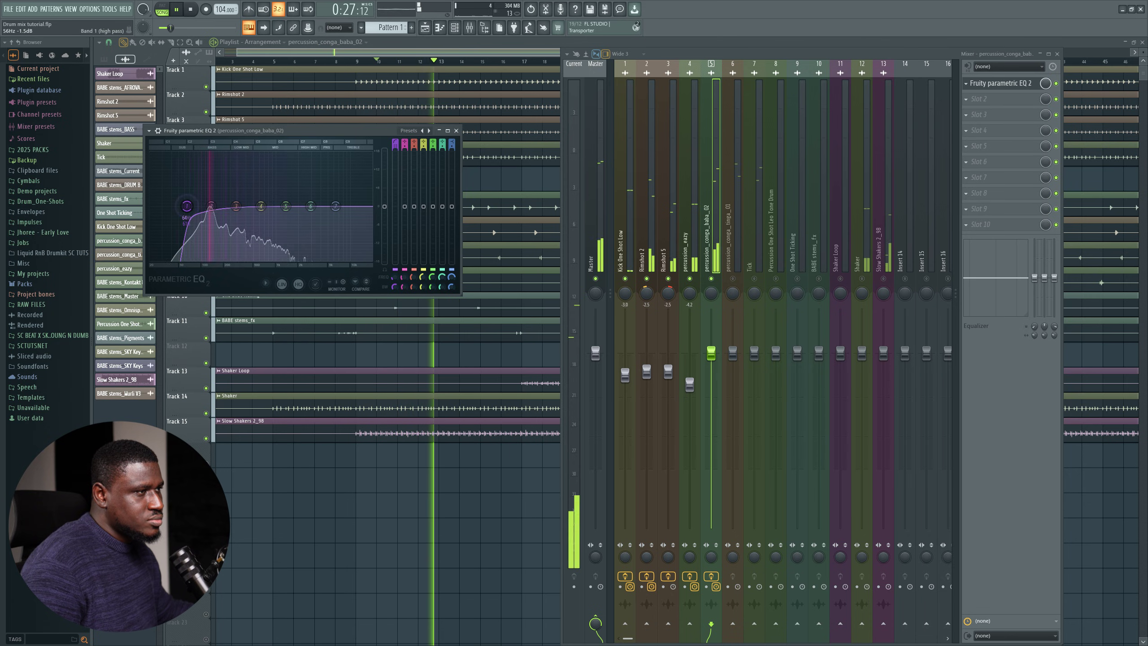
pyautogui.moveTo(186, 206); pyautogui.dragTo(190, 206)
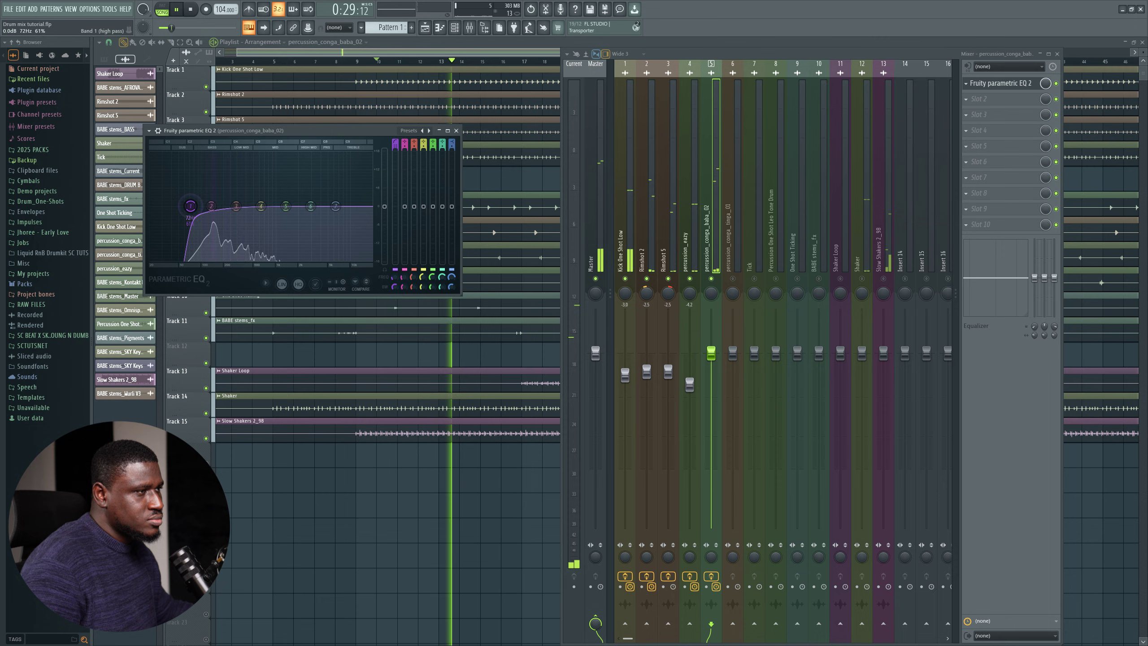
pyautogui.press('space')
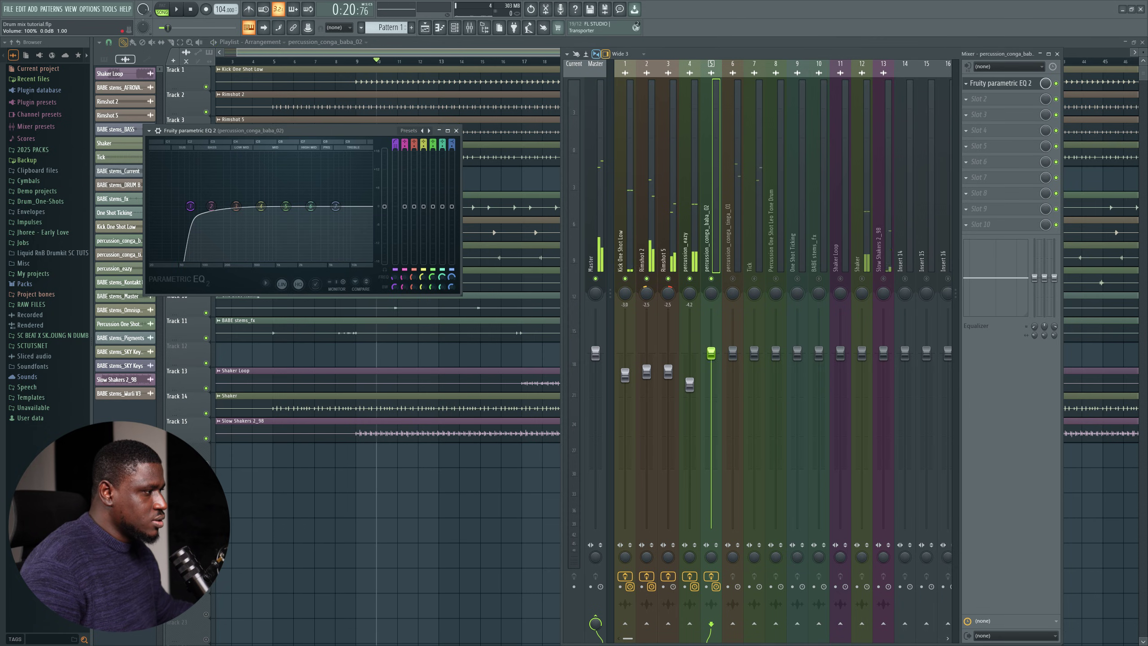
# Balance the percussion_conga_baba_02 fader at about -3.6 dB against the other drums and close its EQ window
pyautogui.press('space')
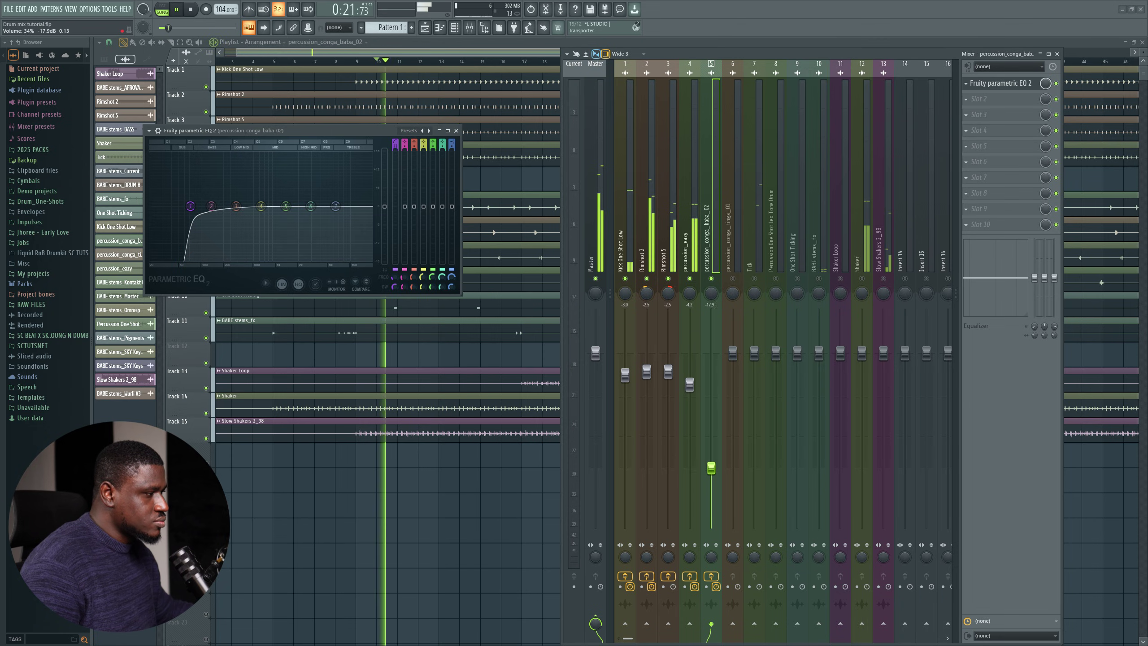
pyautogui.moveTo(711, 452); pyautogui.dragTo(711, 380)
pyautogui.press('space')
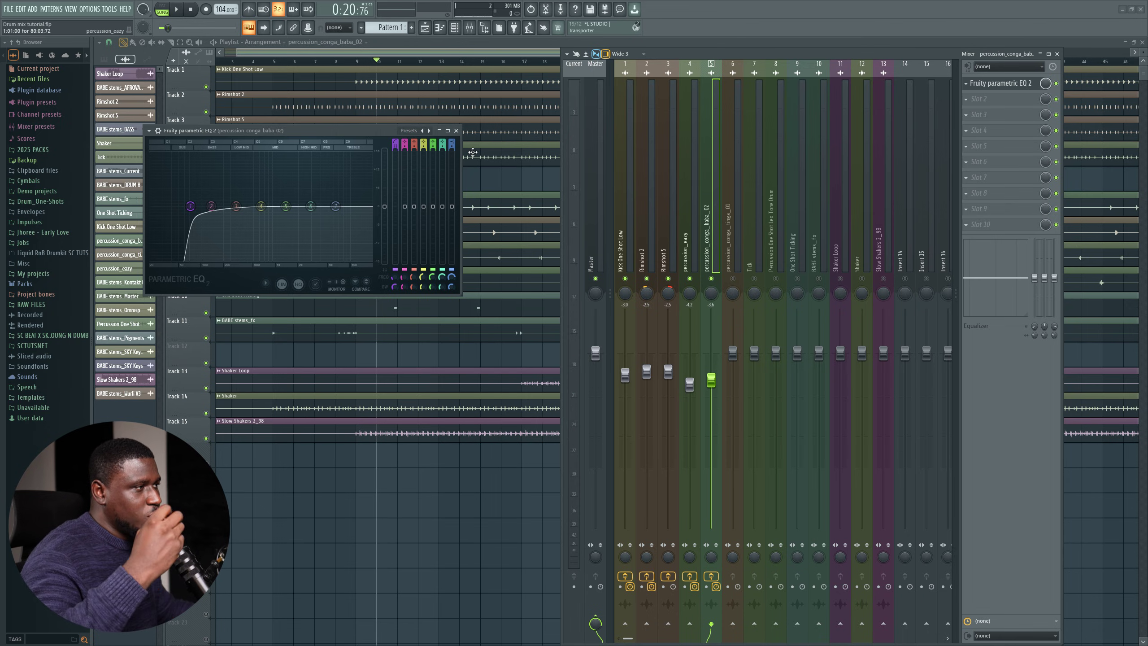
pyautogui.click(457, 130)
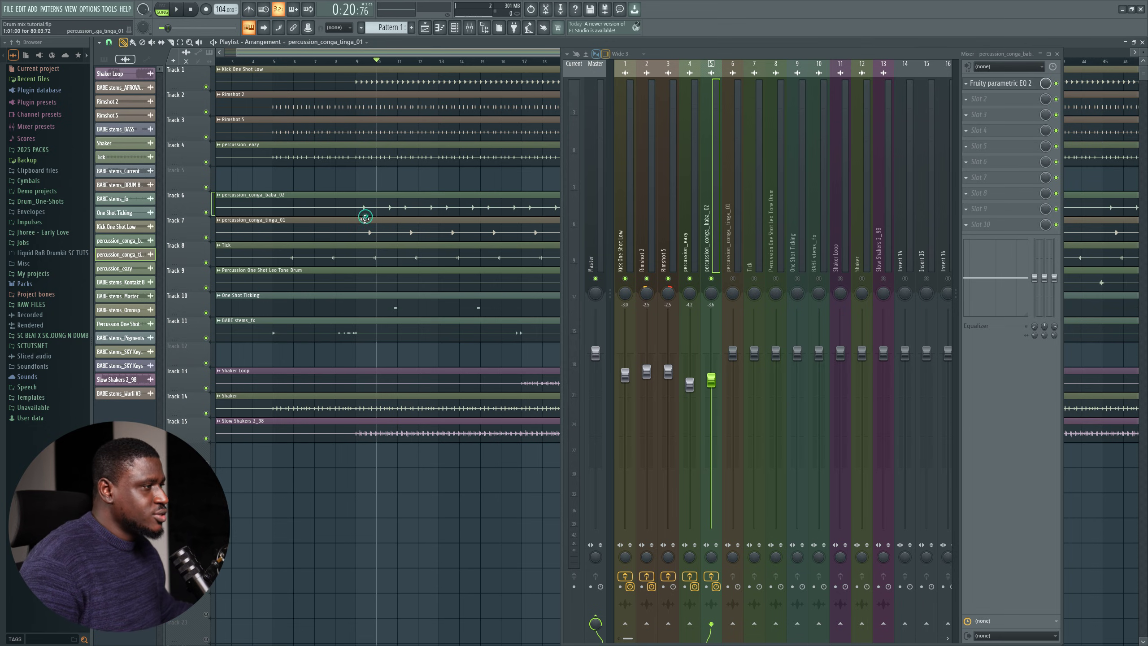
# Select the percussion_conga_tinga_01 mixer track through its playlist clip and audition the drum mix
pyautogui.press('space')
pyautogui.doubleClick(424, 253)
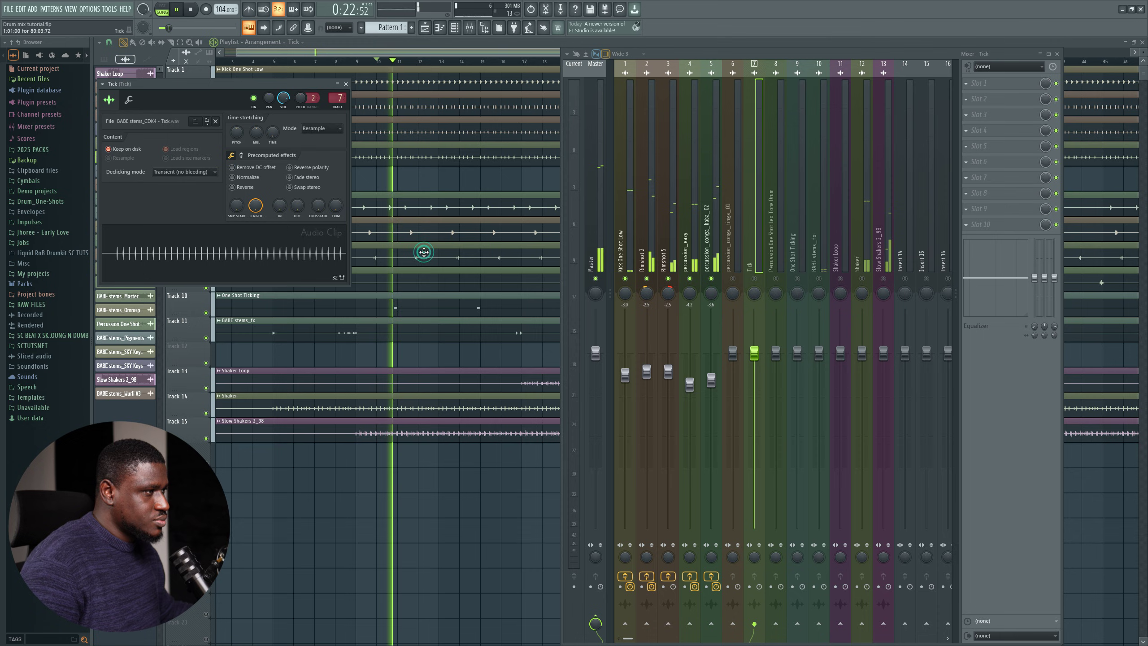
pyautogui.press('Escape')
pyautogui.click(415, 231)
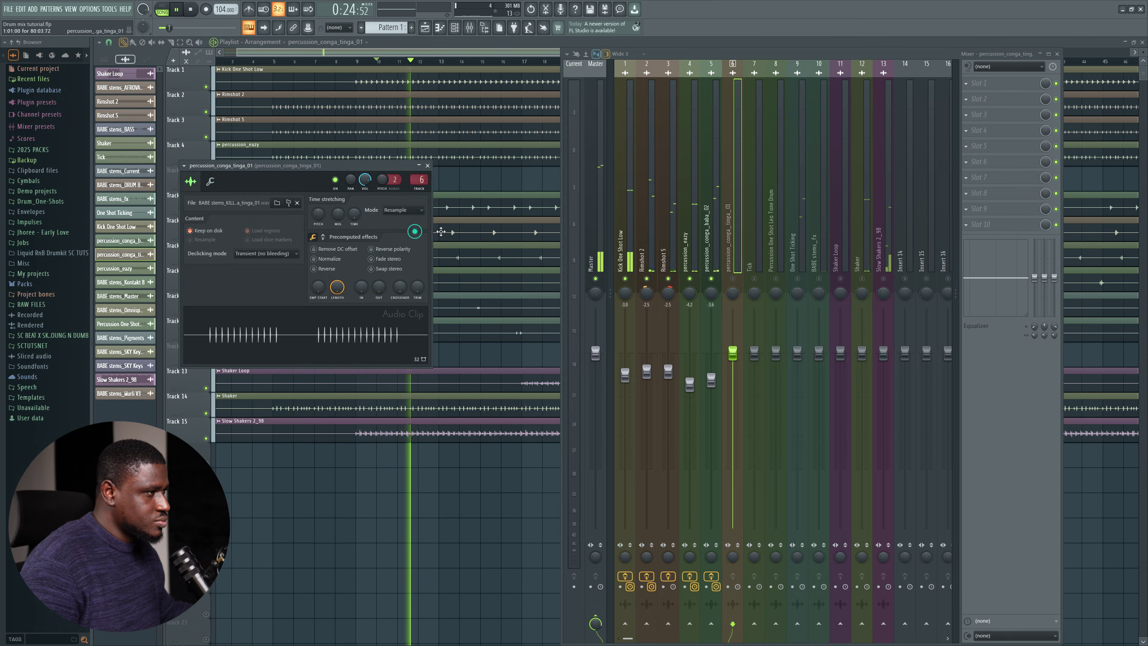
pyautogui.press('space')
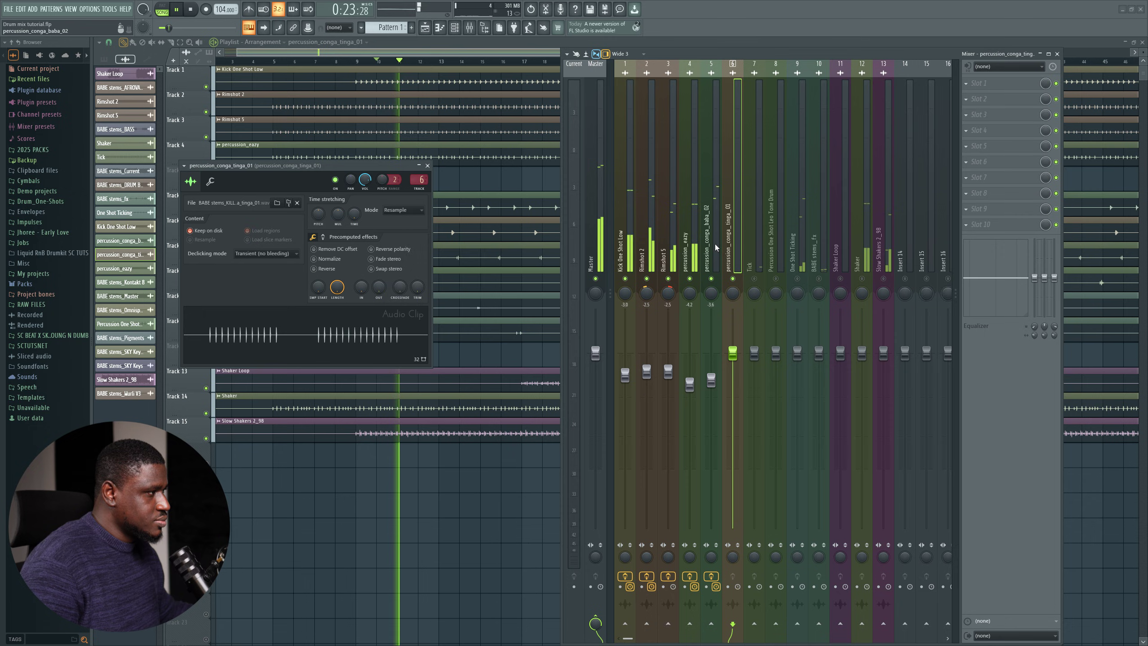
pyautogui.press('space')
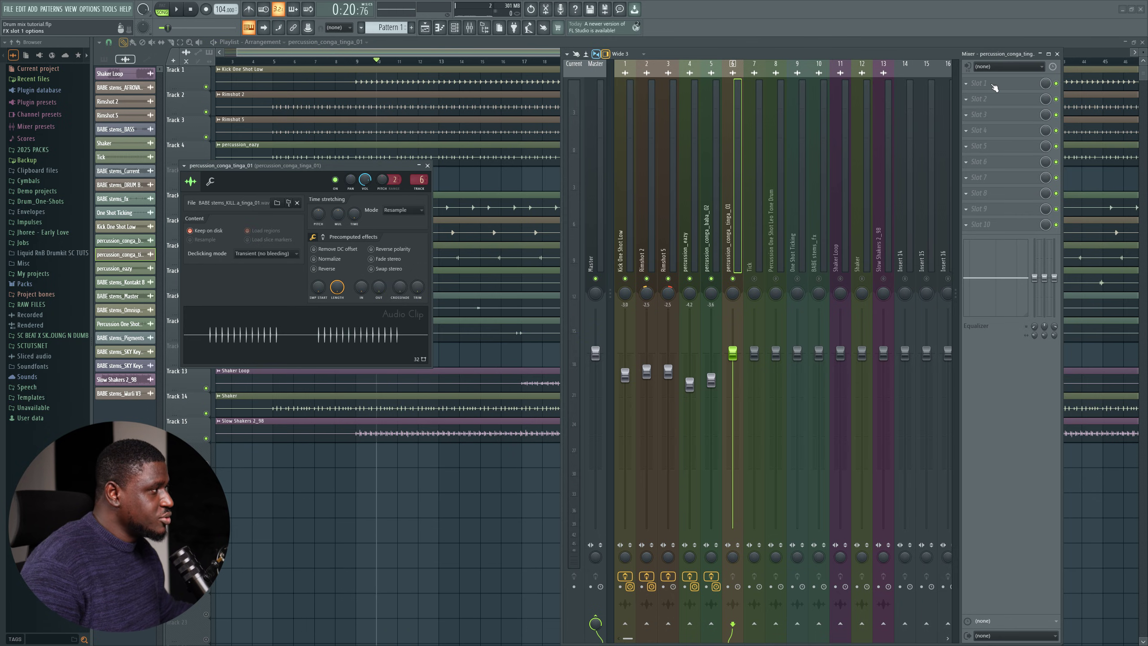
# Insert Fruity Parametric EQ 2 on percussion_conga_tinga_01 and make band 1 a high-pass filter with the Steep 8 order
pyautogui.click(986, 84)
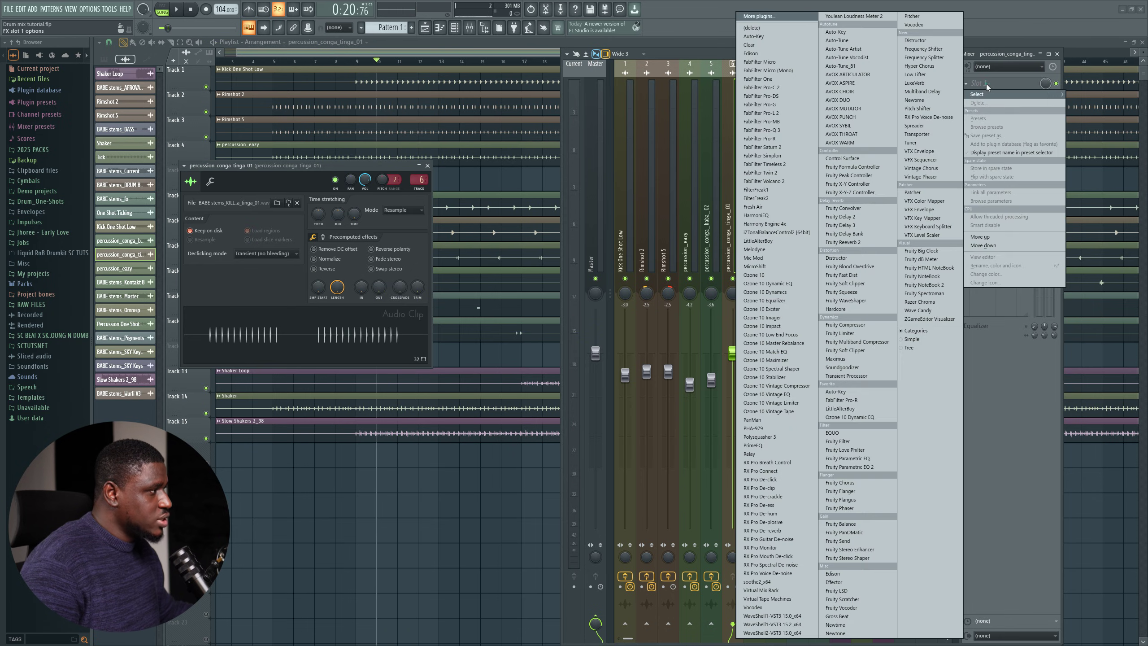
pyautogui.click(877, 468)
pyautogui.rightClick(210, 229)
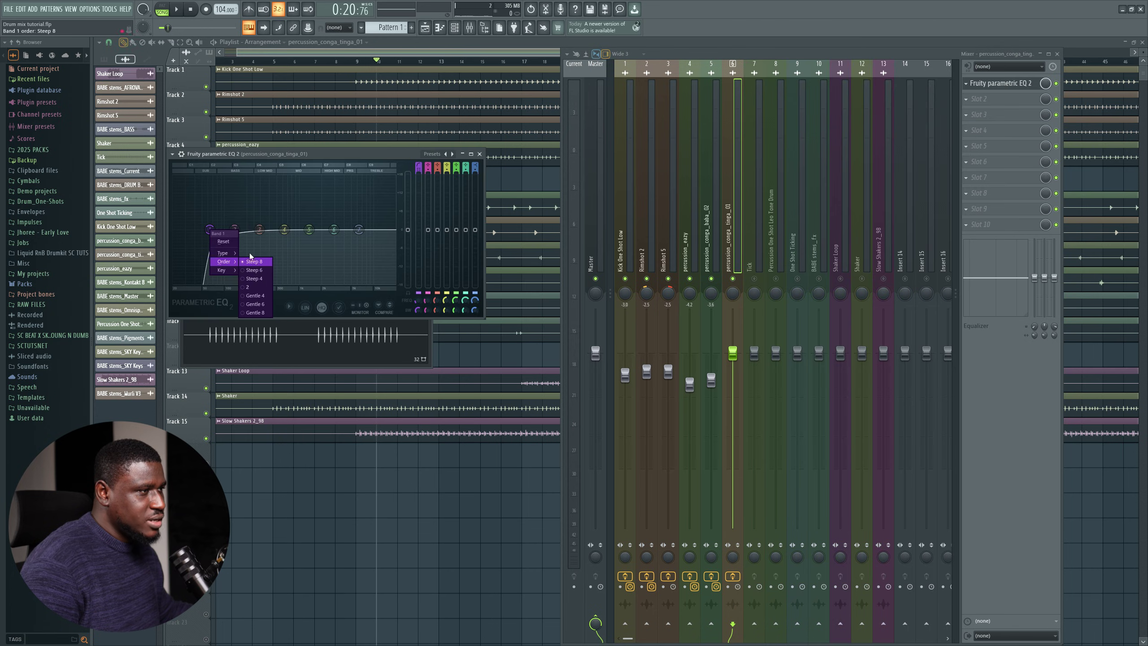
pyautogui.click(253, 261)
# Lower the percussion_conga_tinga_01 high-pass cutoff slightly below its default frequency during playback
pyautogui.press('space')
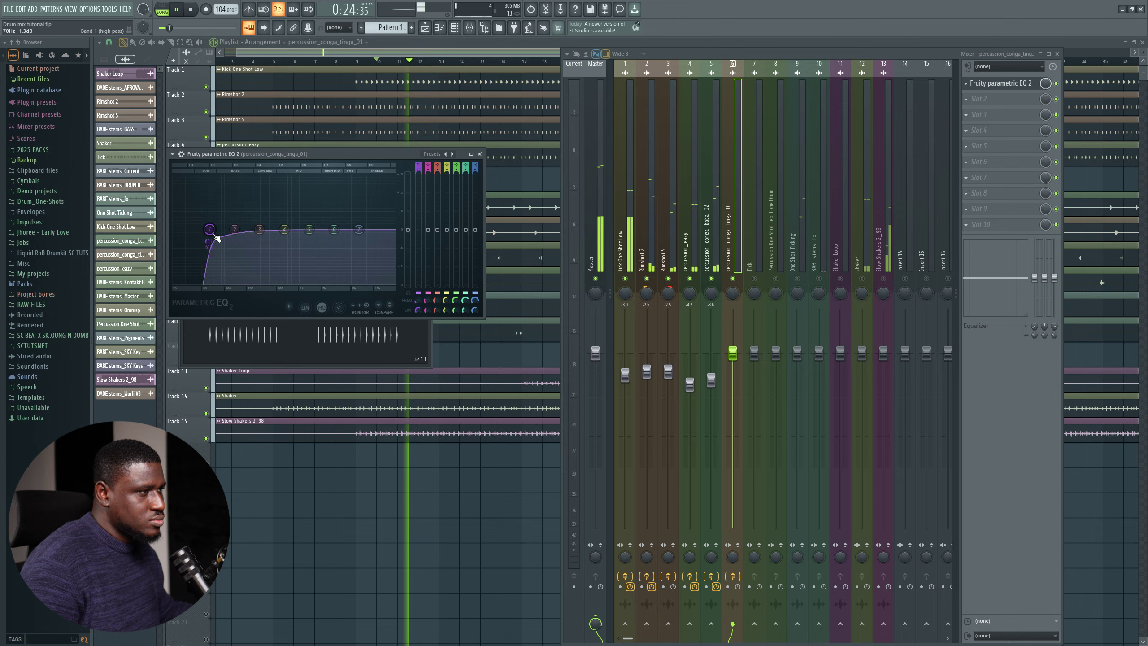
pyautogui.moveTo(214, 234); pyautogui.dragTo(208, 233)
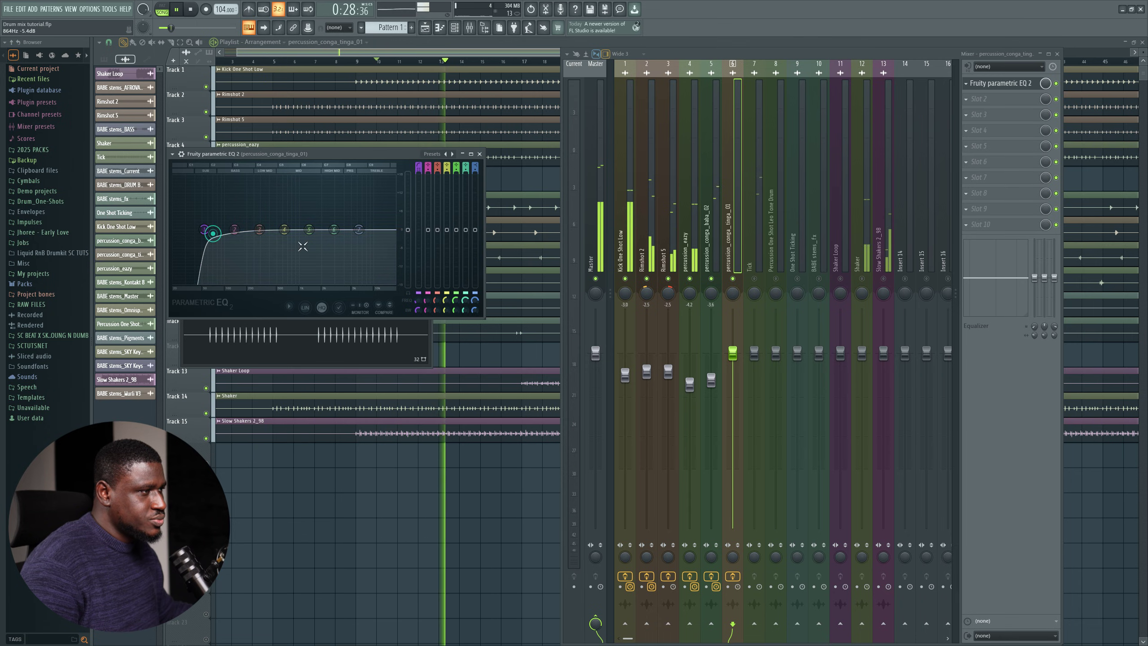
pyautogui.press('space')
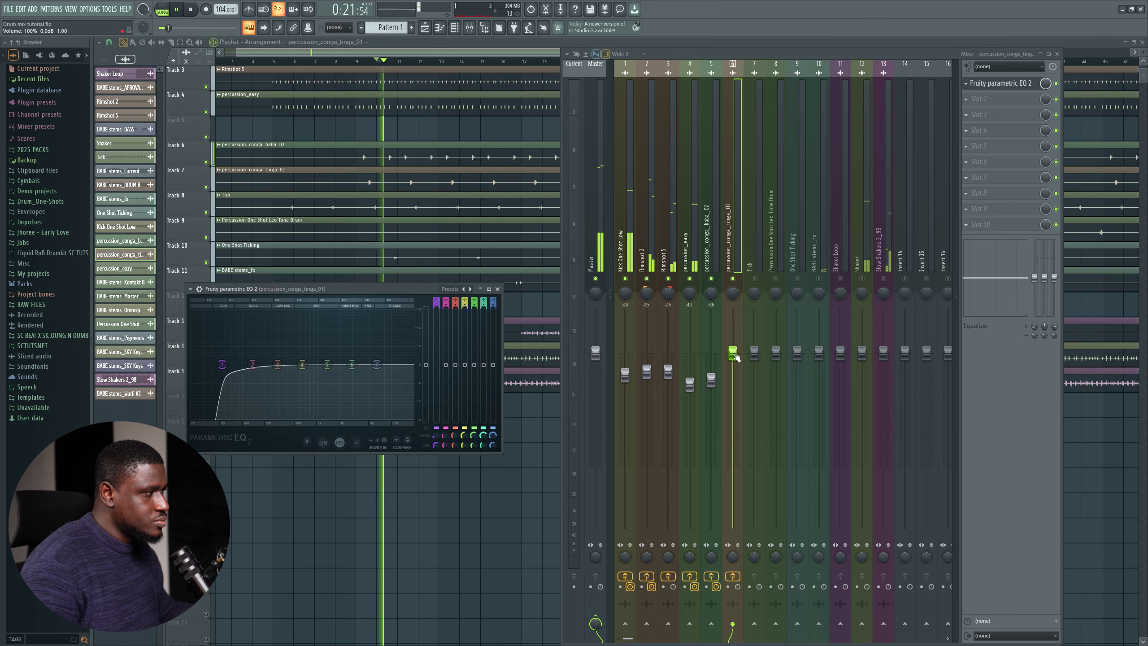
# Lower the percussion_conga_tinga_01 fader to about -4.7 dB while listening, and close its EQ window
pyautogui.moveTo(734, 354); pyautogui.dragTo(733, 383)
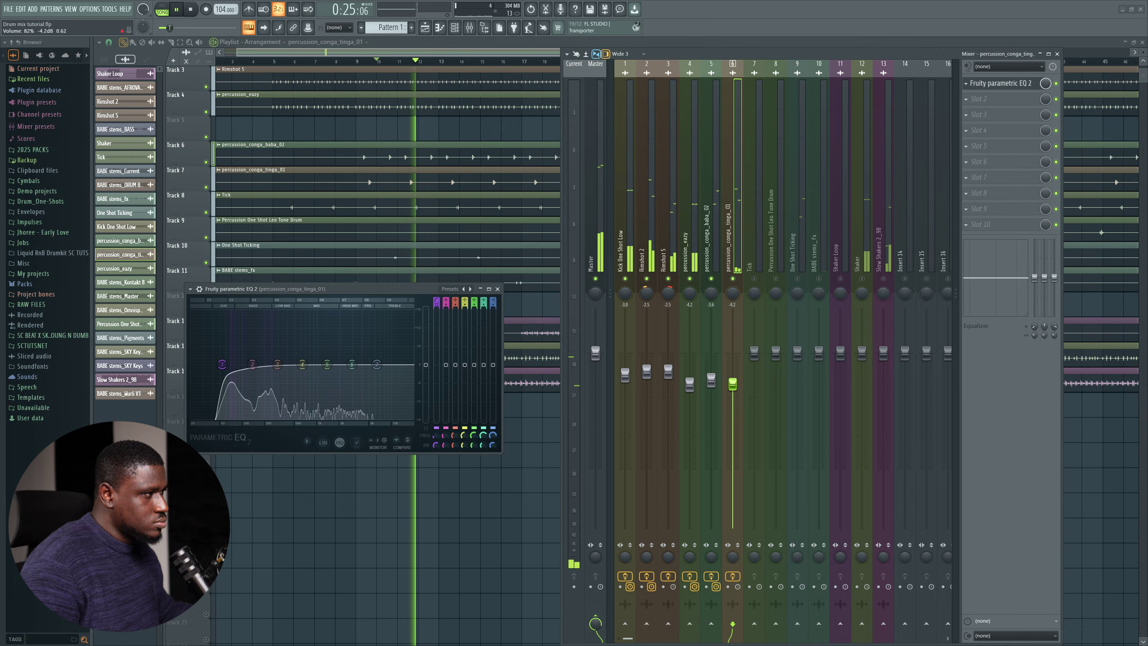
pyautogui.moveTo(733, 383); pyautogui.dragTo(733, 387)
pyautogui.press('space')
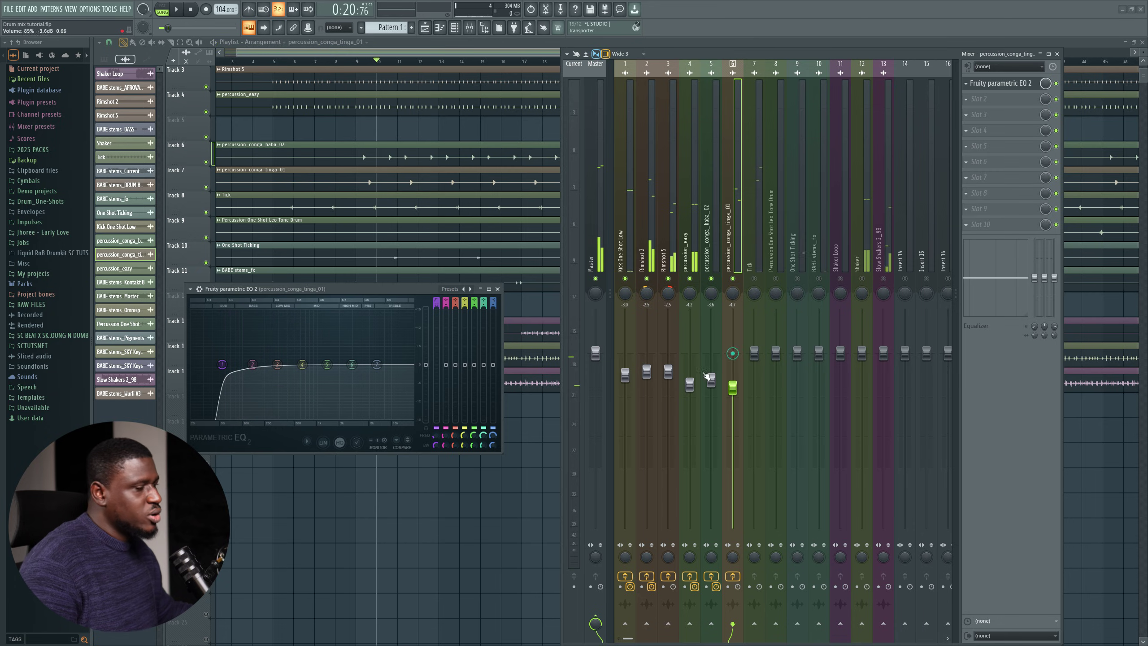
pyautogui.click(499, 288)
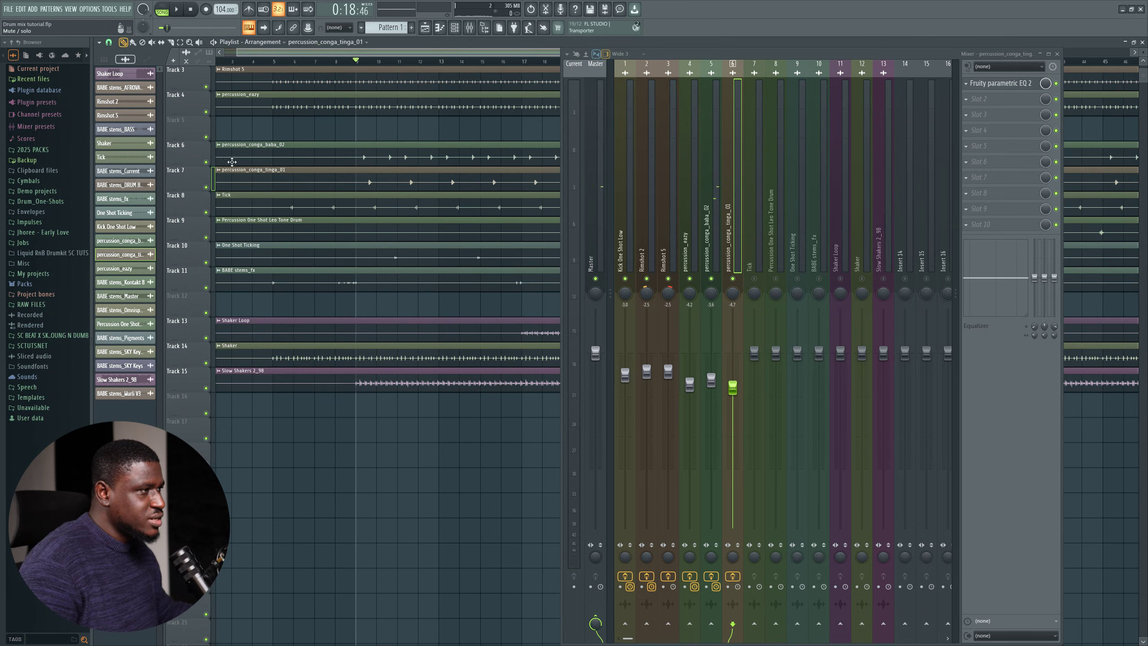
# Select percussion_conga_baba_02 through its playlist clip and pan its mixer track about 13% left during playback
pyautogui.doubleClick(408, 154)
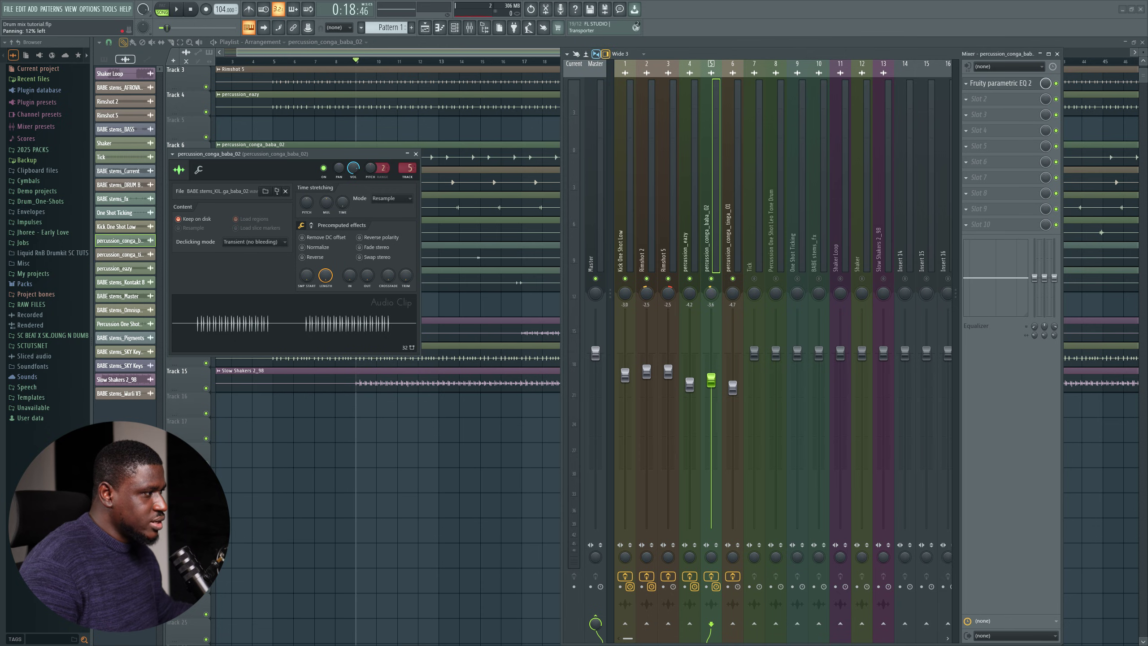
pyautogui.press('space')
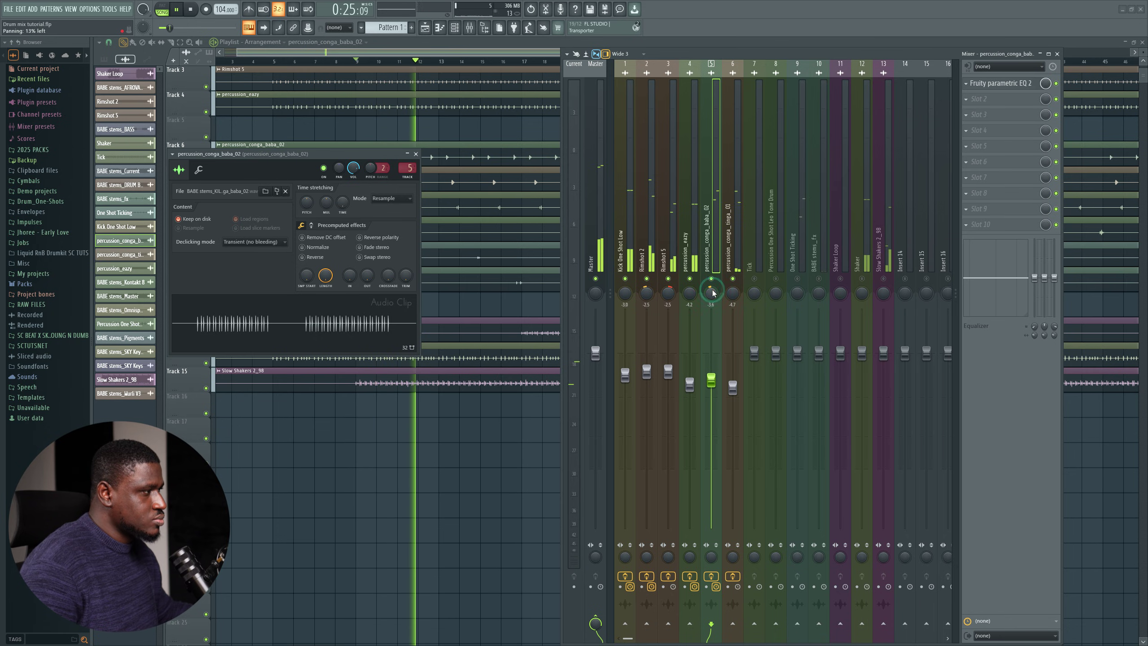
pyautogui.press('space')
pyautogui.click(490, 182)
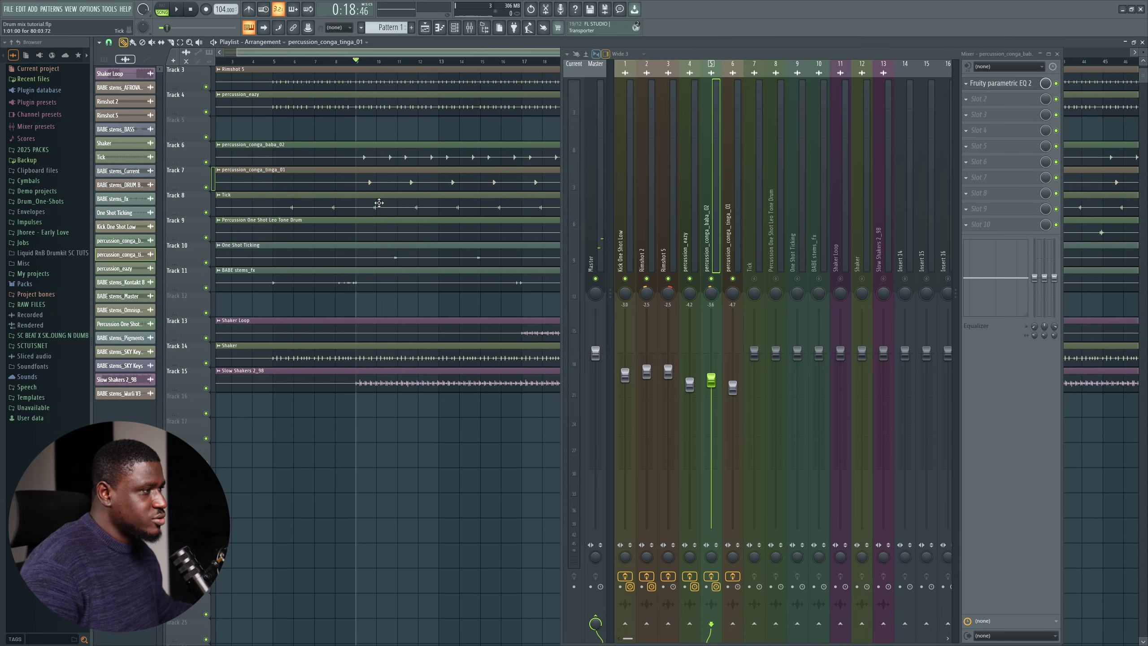
# Select the Percussion One Shot Leo Tone Drum mixer track through its clip and place the playhead just before its first hit
pyautogui.doubleClick(312, 229)
pyautogui.scroll(-3, 439, 235)
pyautogui.click(439, 235)
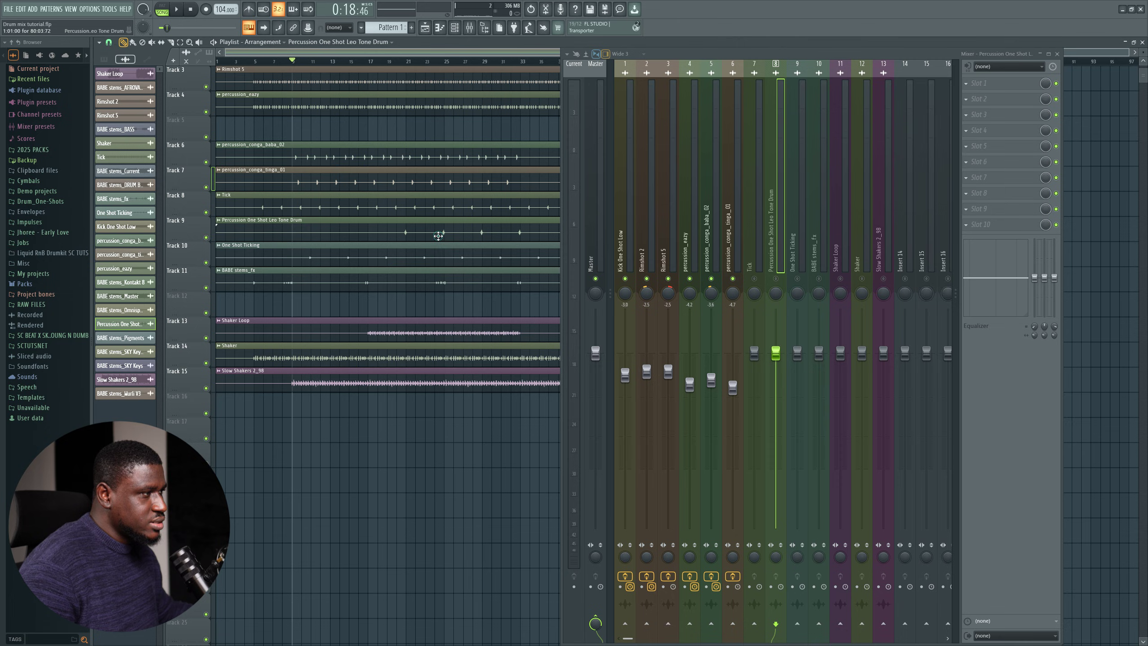
pyautogui.click(398, 57)
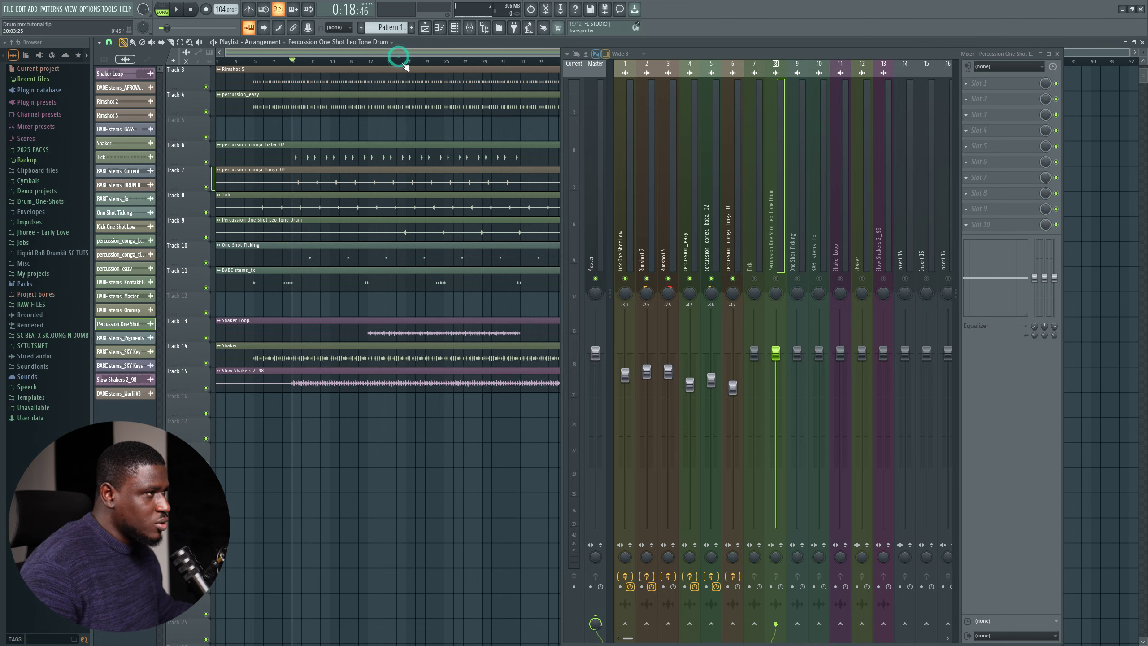
pyautogui.scroll(4, 406, 67)
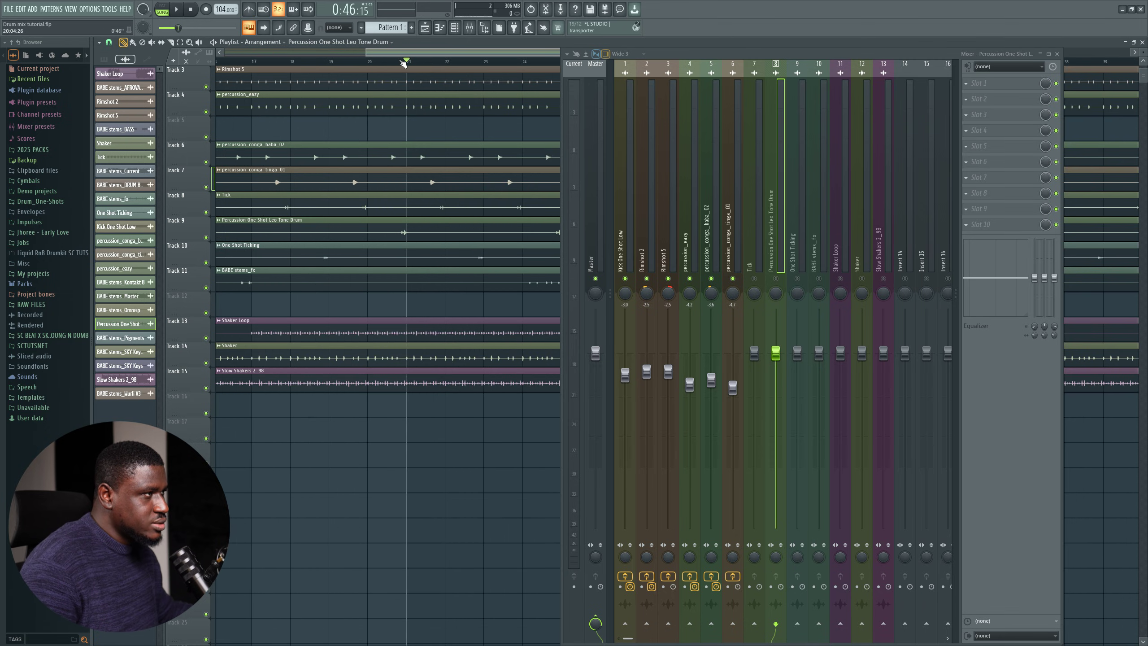
pyautogui.click(394, 64)
pyautogui.scroll(-3, 394, 63)
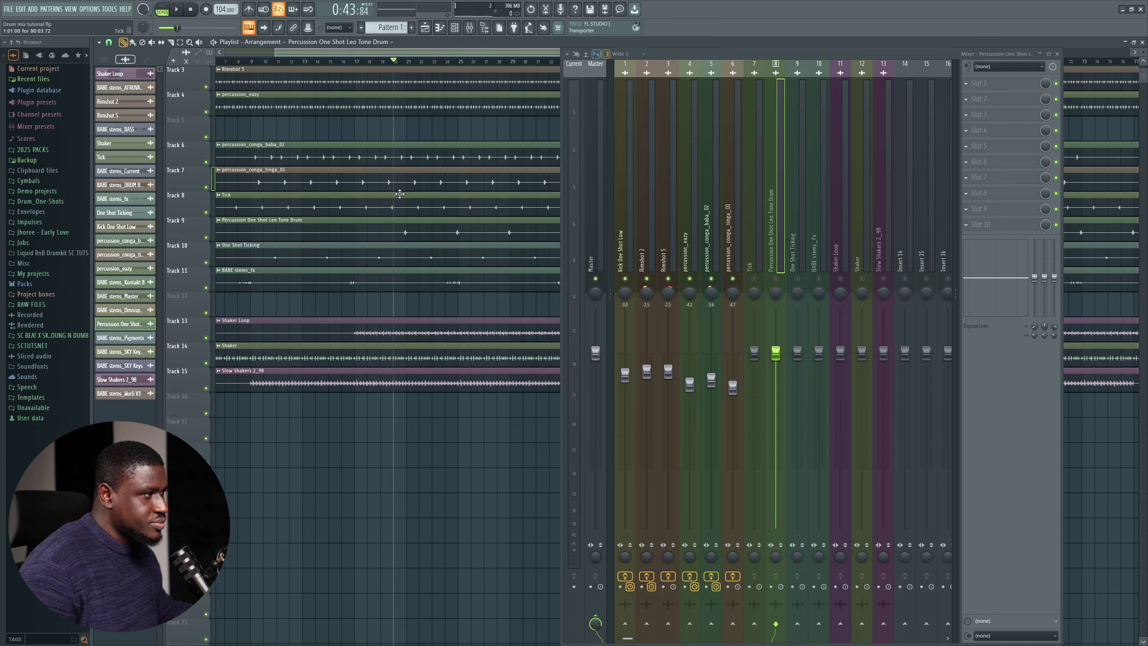
# Select the Tick mixer track through its playlist clip and unmute it
pyautogui.click(402, 198)
pyautogui.press('space')
pyautogui.click(440, 206)
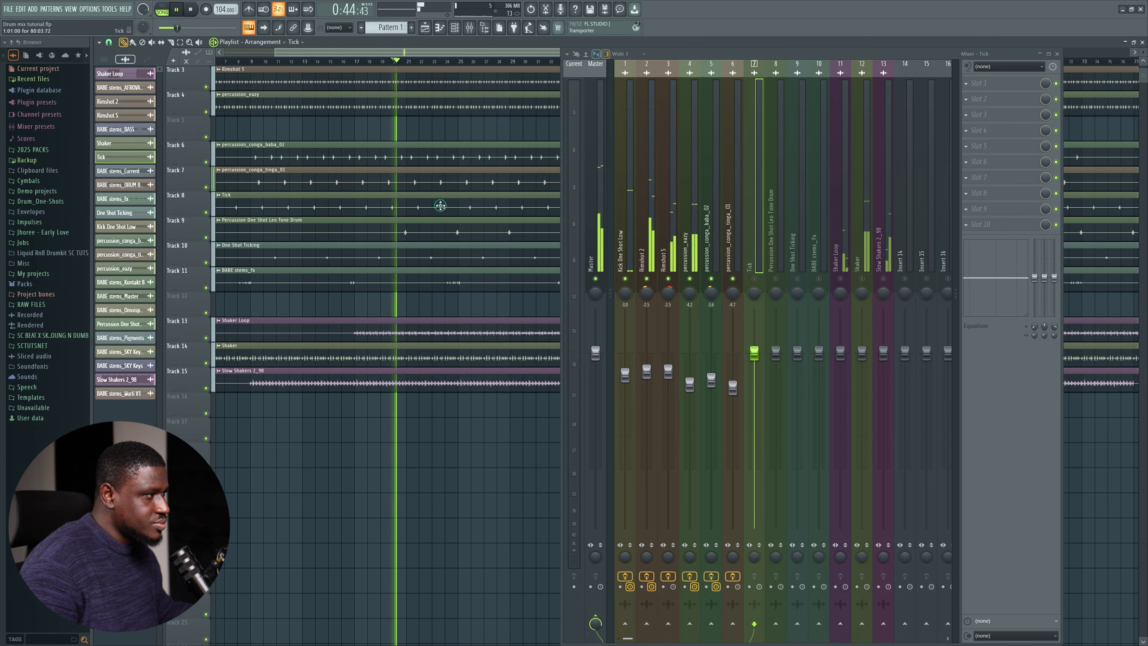
pyautogui.press('space')
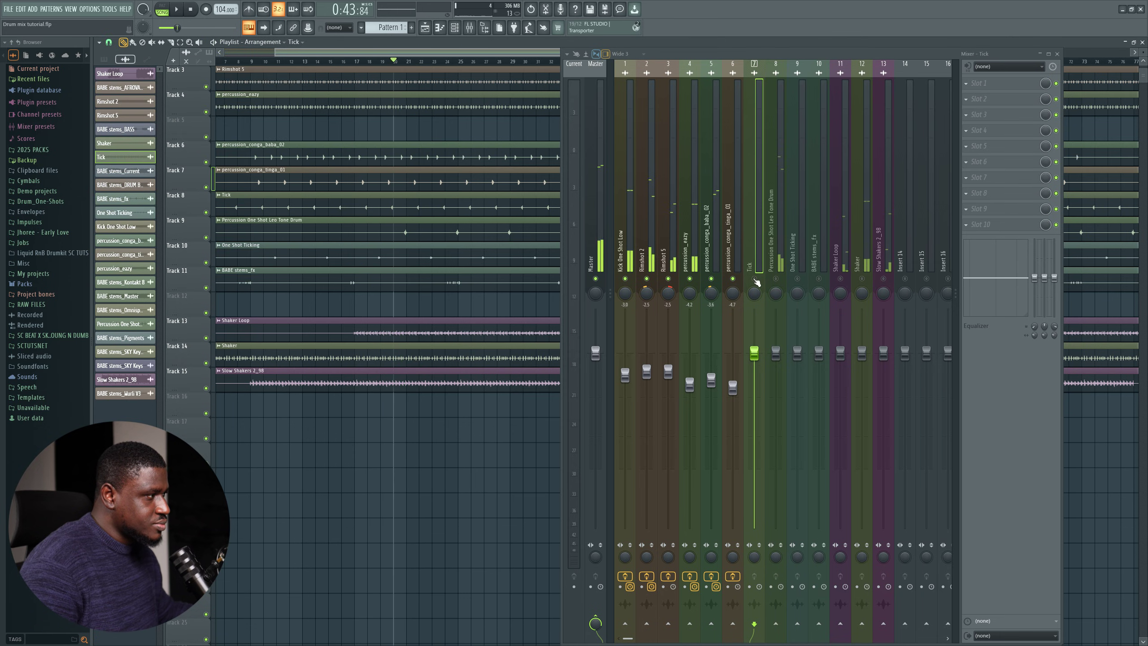
pyautogui.click(754, 279)
# Set the Tick fader to about -2.5 dB and pan the track 37% right while listening to the mix
pyautogui.press('space')
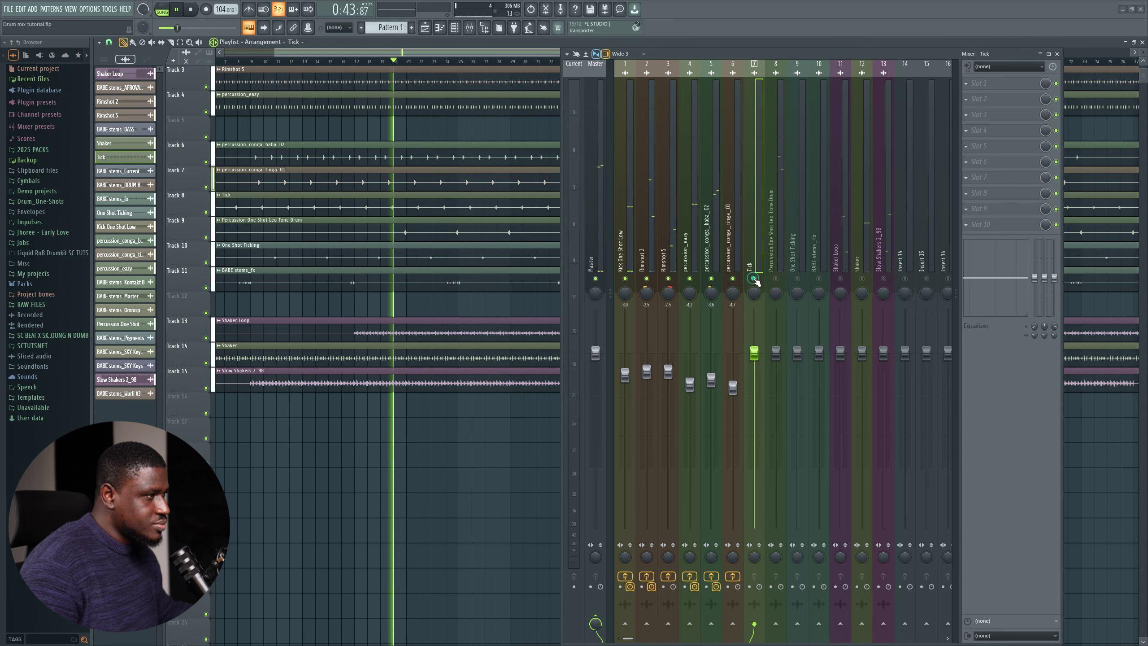
pyautogui.doubleClick(435, 204)
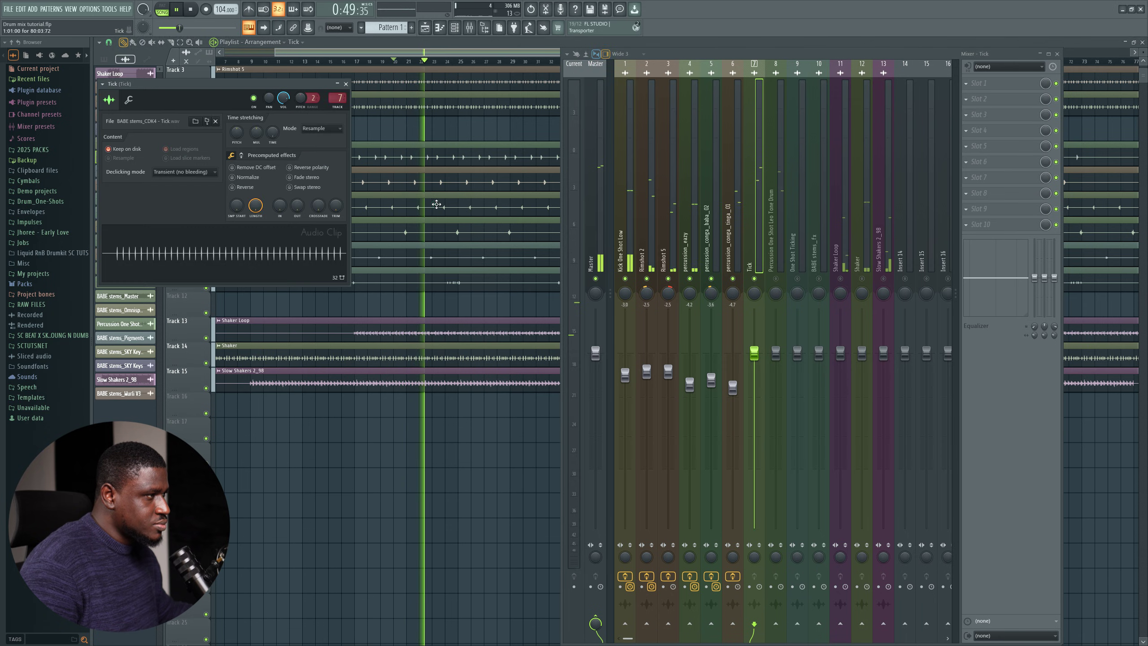
pyautogui.click(530, 209)
pyautogui.press('space')
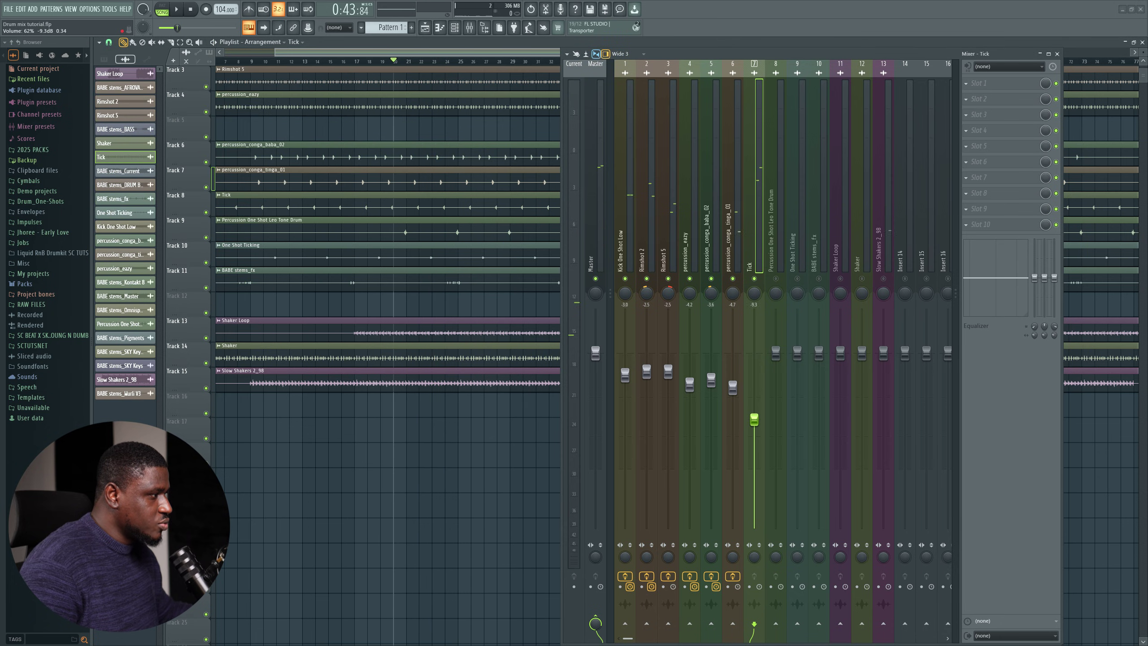
pyautogui.press('space')
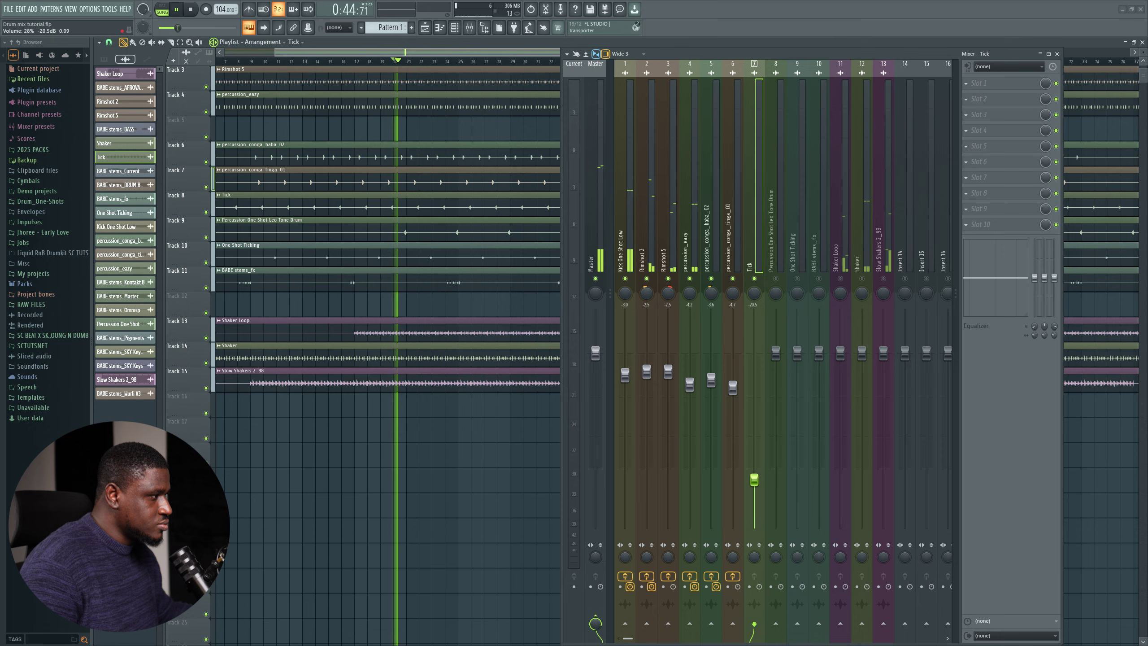
pyautogui.moveTo(754, 486); pyautogui.dragTo(757, 386)
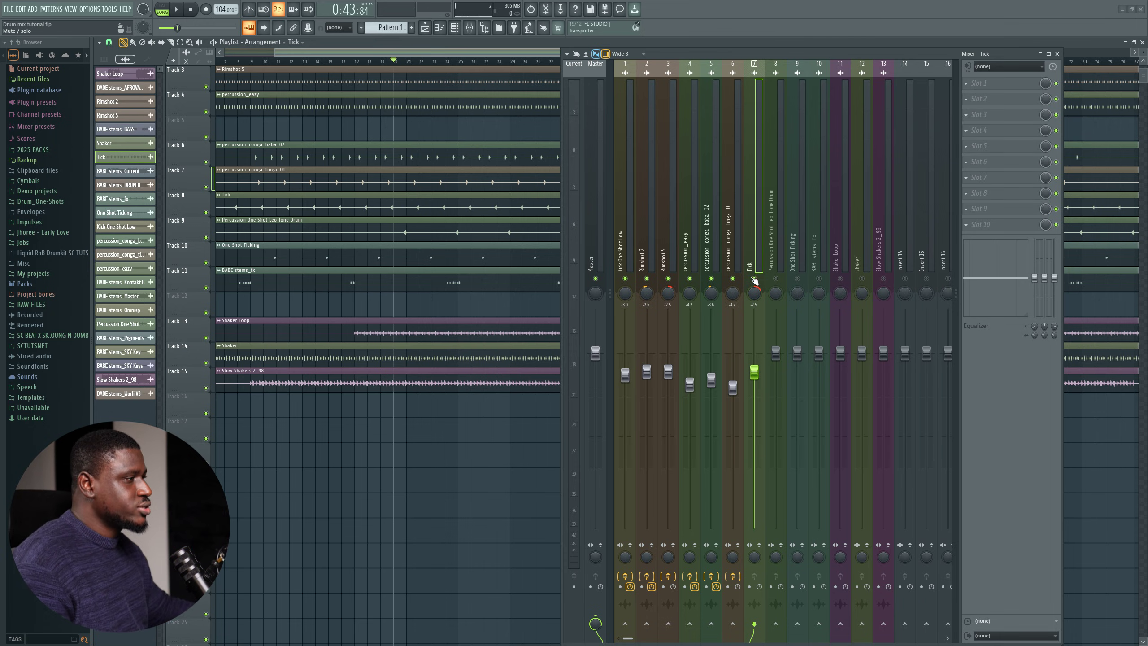
pyautogui.press('space')
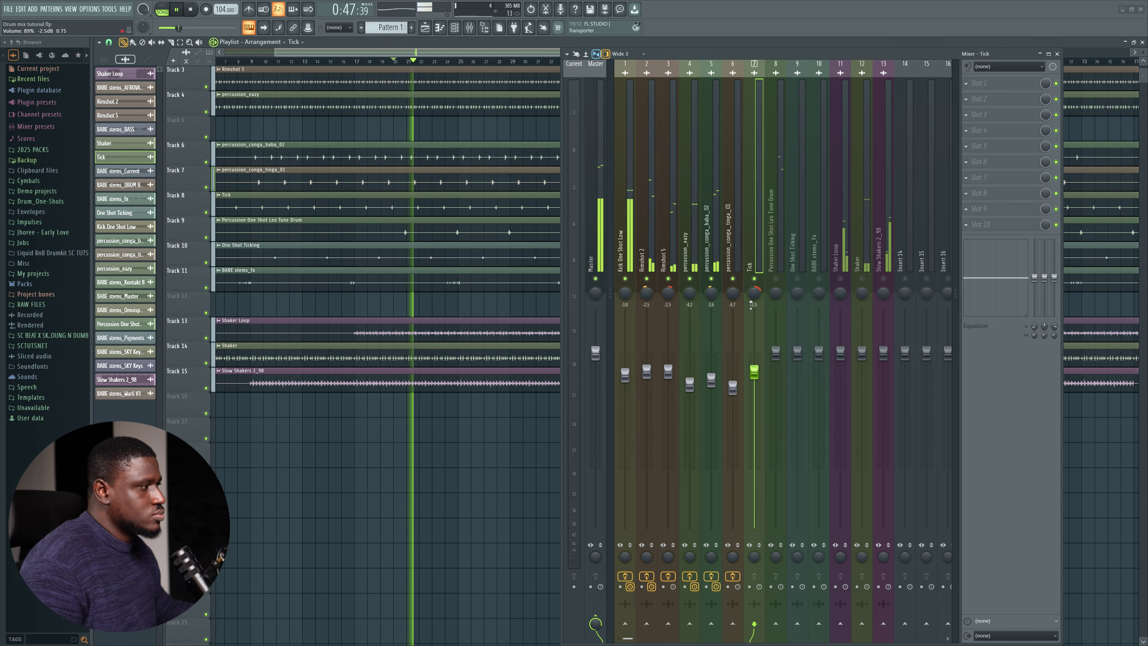
pyautogui.press('space')
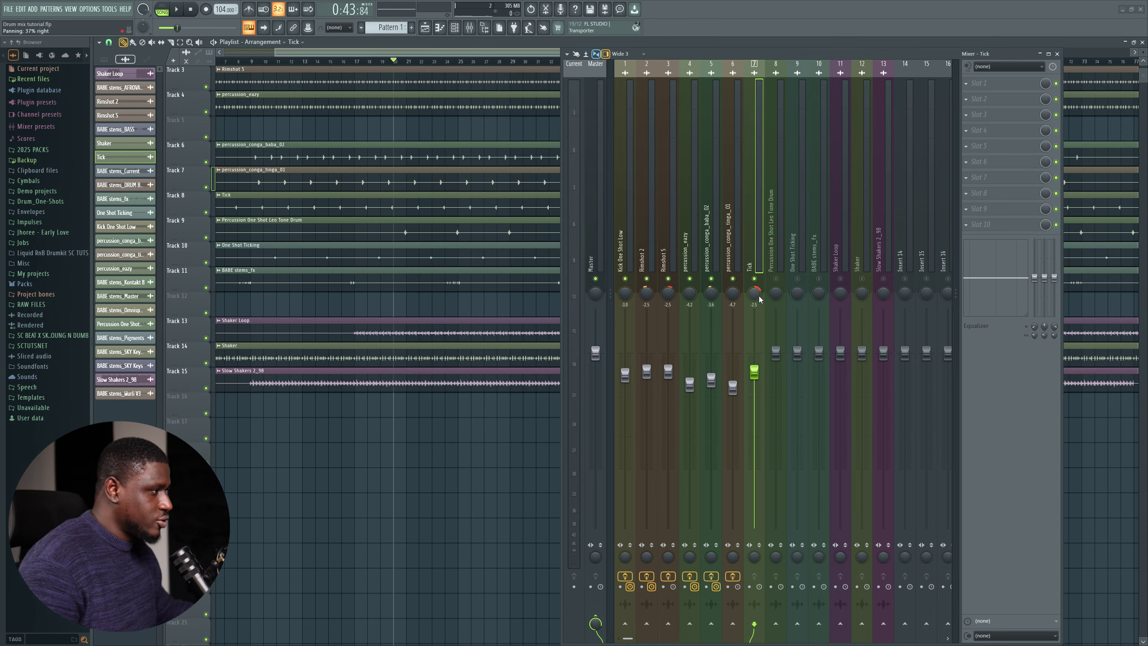
# Unmute the Percussion One Shot Leo Tone Drum mixer track and lower its fader to about -3.5 dB, playing from just before its first hit
pyautogui.click(773, 254)
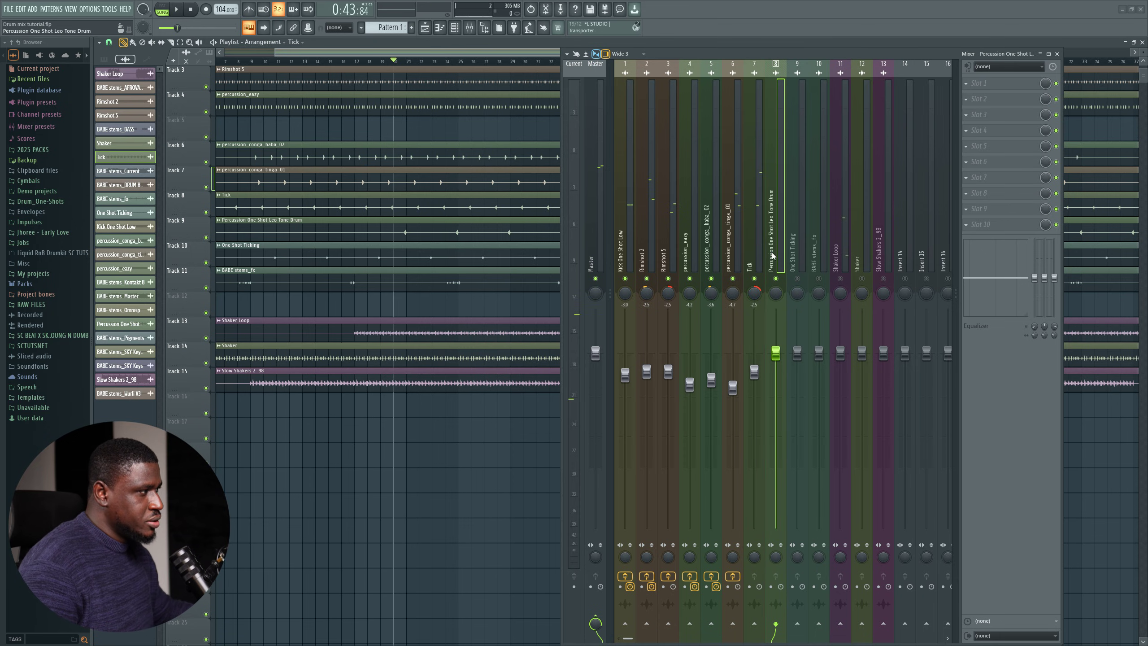
pyautogui.press('space')
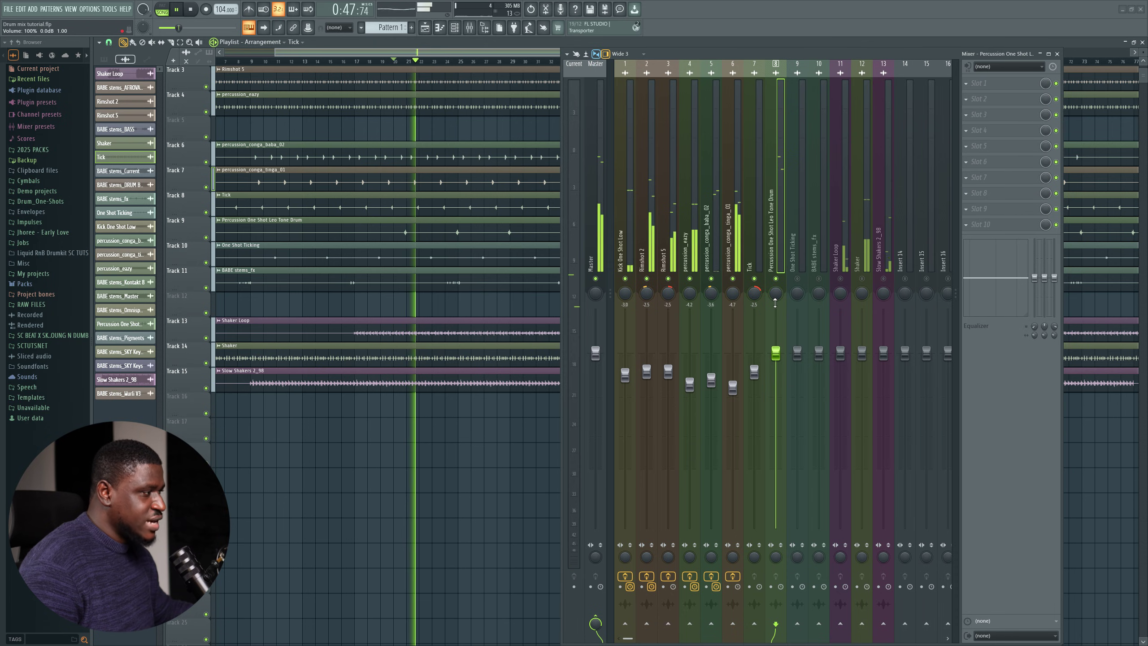
pyautogui.click(454, 64)
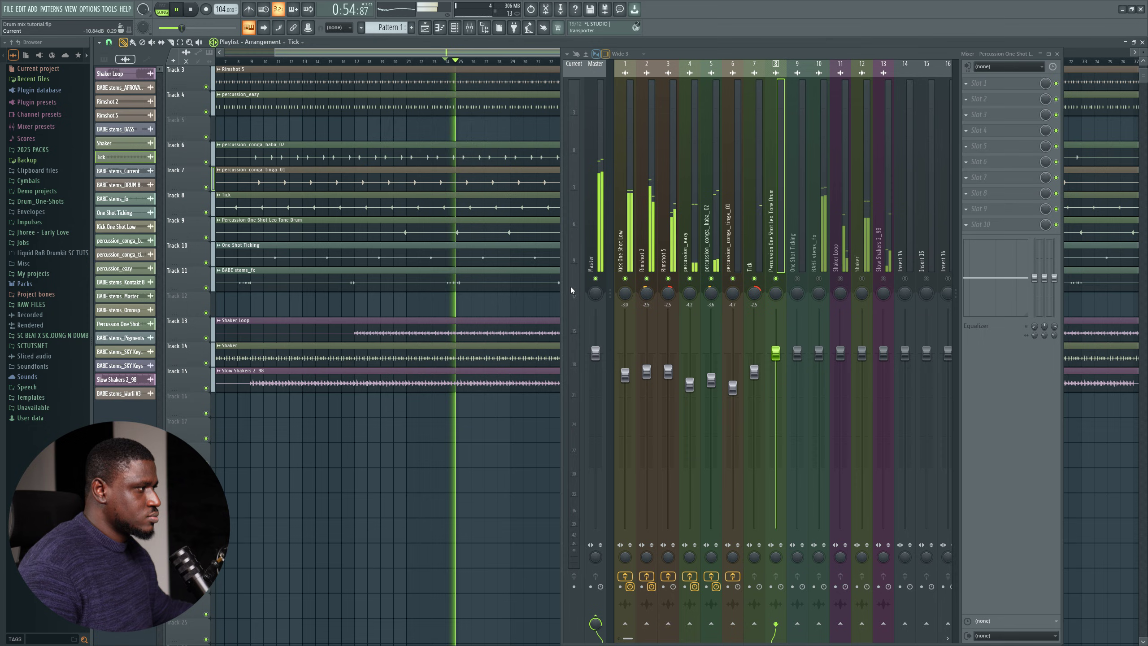
pyautogui.moveTo(778, 354); pyautogui.dragTo(776, 441)
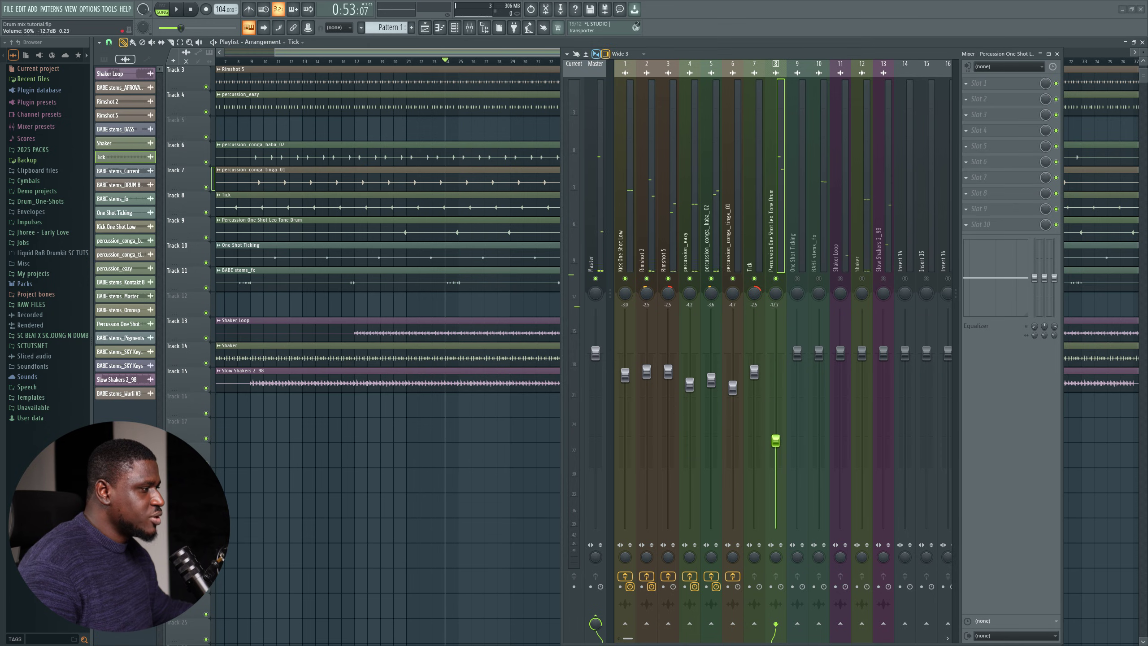
pyautogui.press('space')
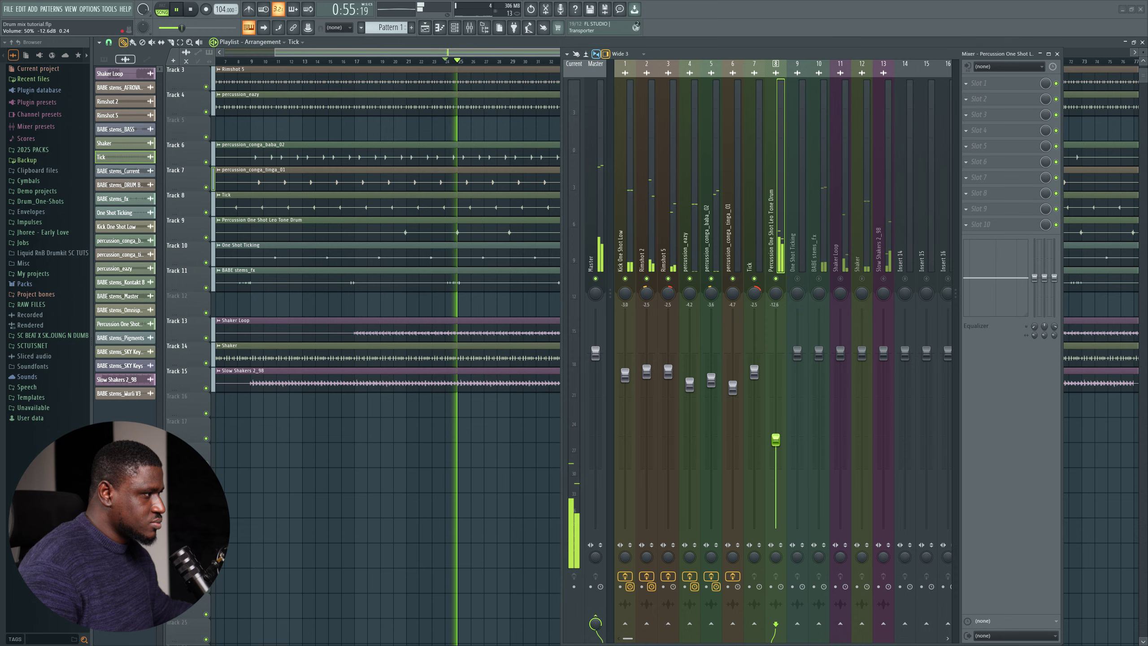
pyautogui.moveTo(776, 439); pyautogui.dragTo(776, 379)
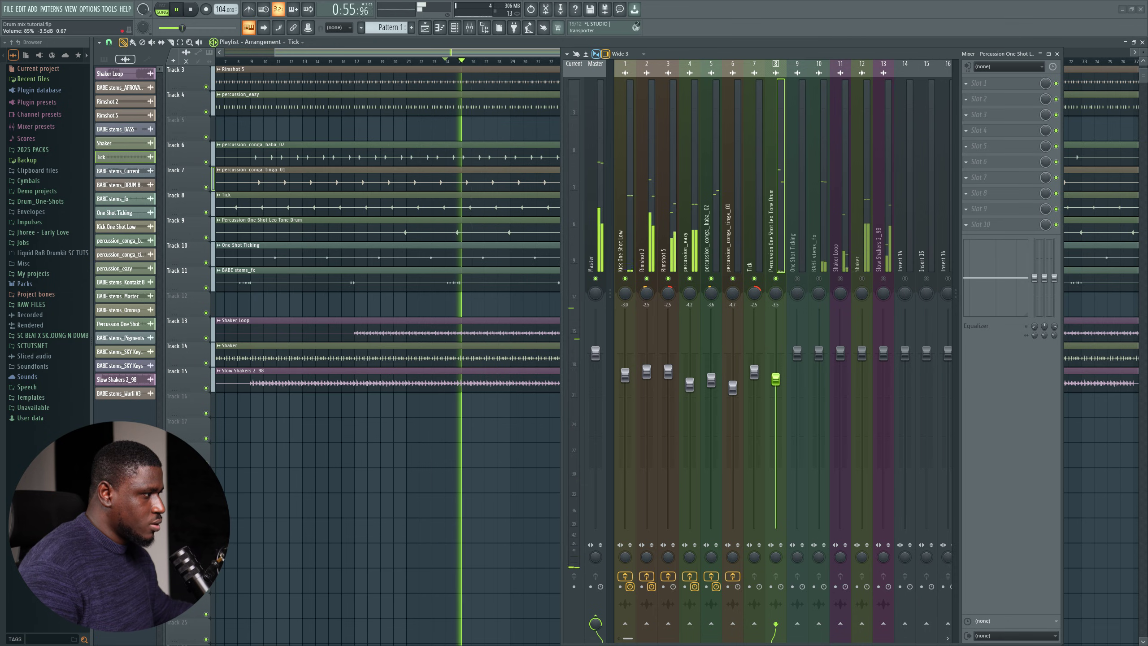
pyautogui.press('space')
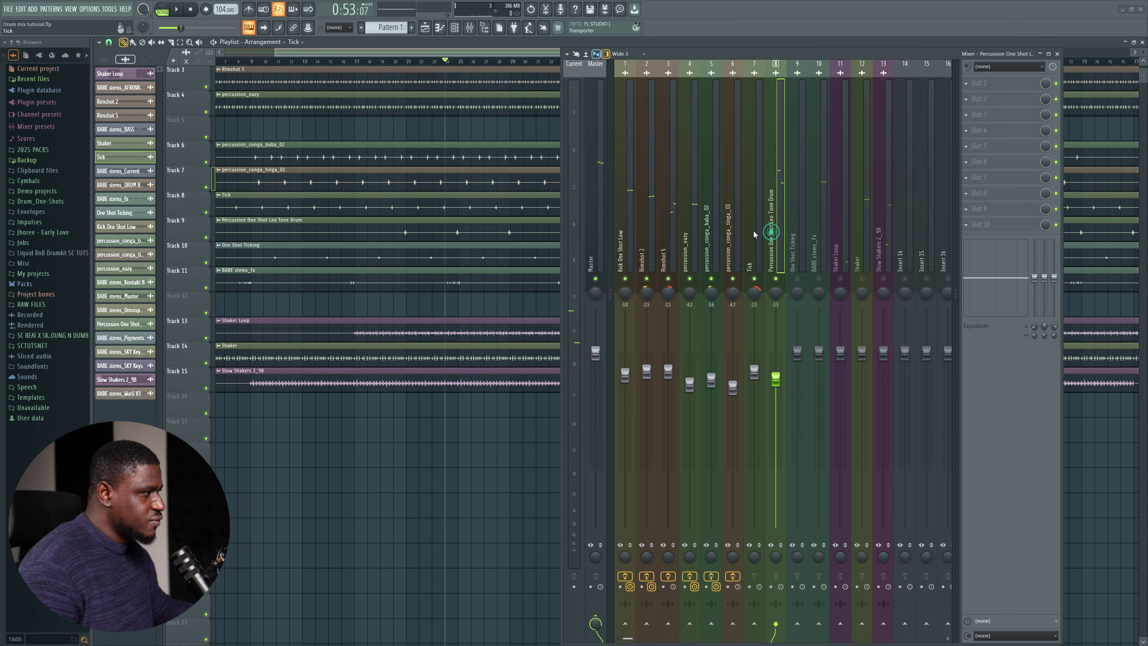
# Add Fruity Parametric EQ 2 to the Leo Tone Drum track and set its band 1 high-pass cutoff to about 39 Hz during playback
pyautogui.click(969, 84)
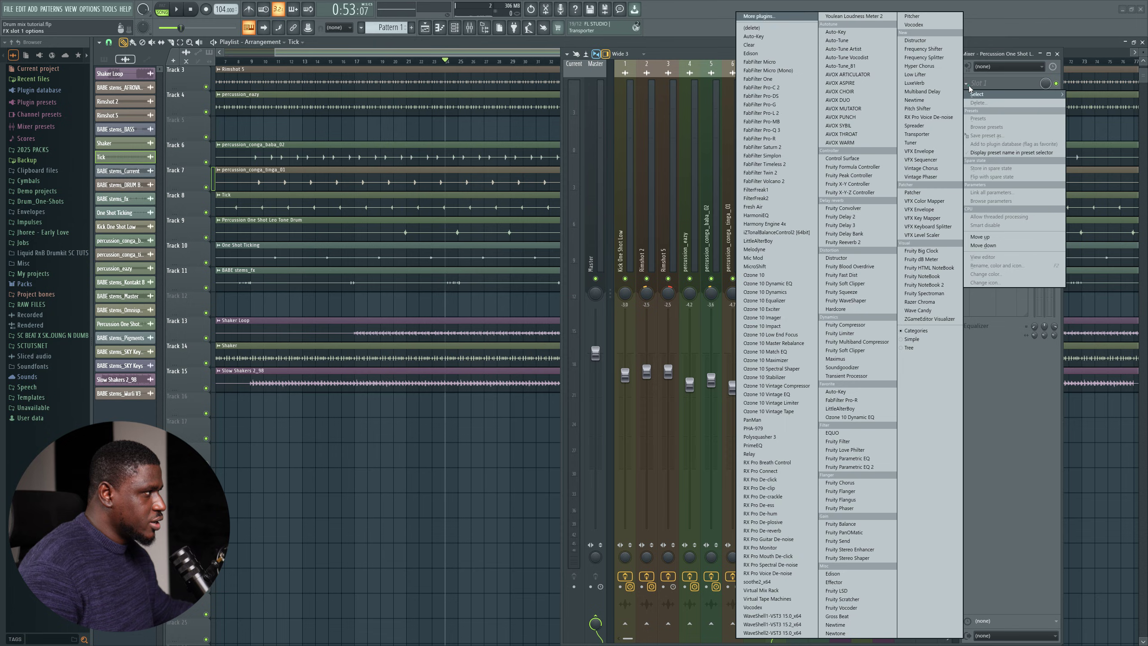
pyautogui.click(849, 467)
pyautogui.press('space')
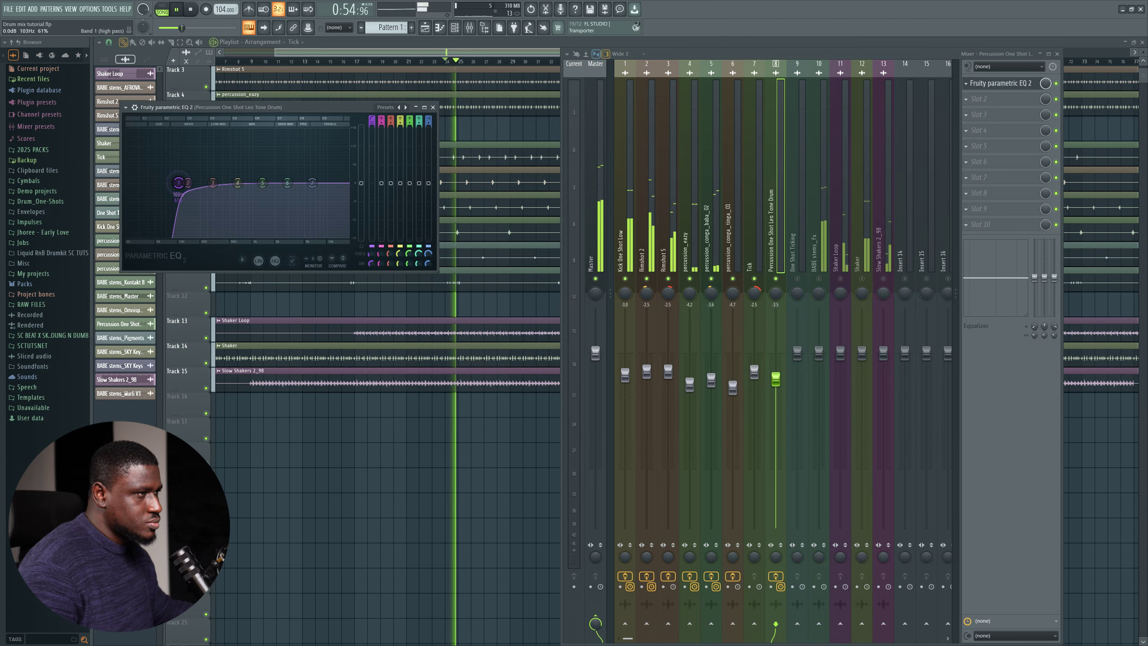
pyautogui.moveTo(179, 183); pyautogui.dragTo(148, 182)
pyautogui.press('space')
pyautogui.press('space')
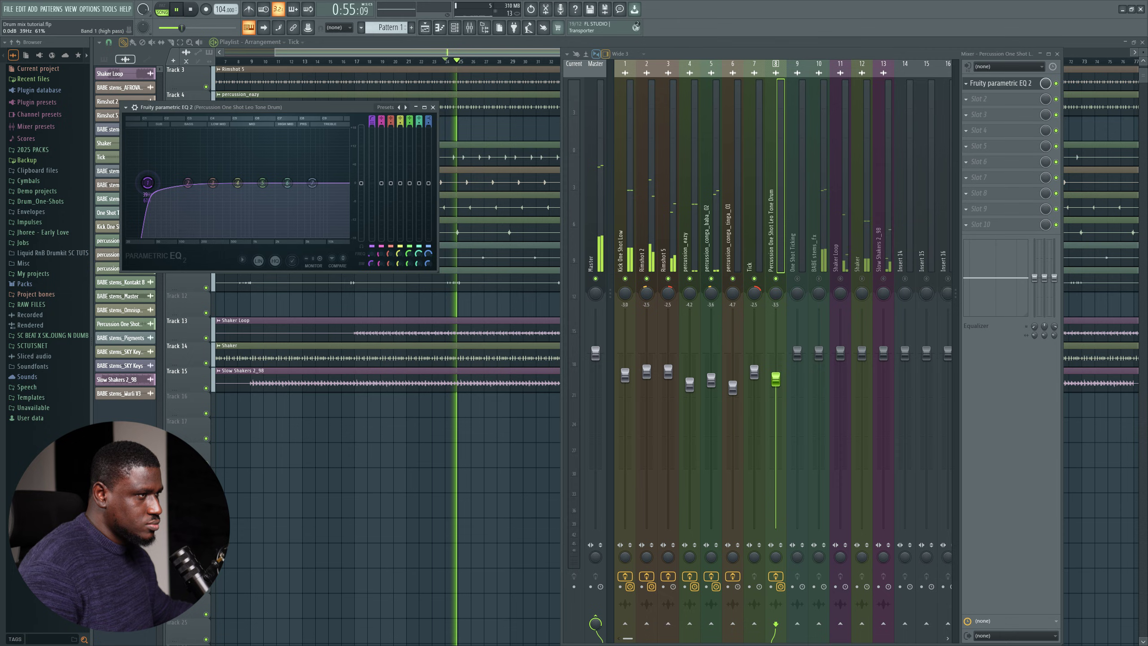
pyautogui.press('space')
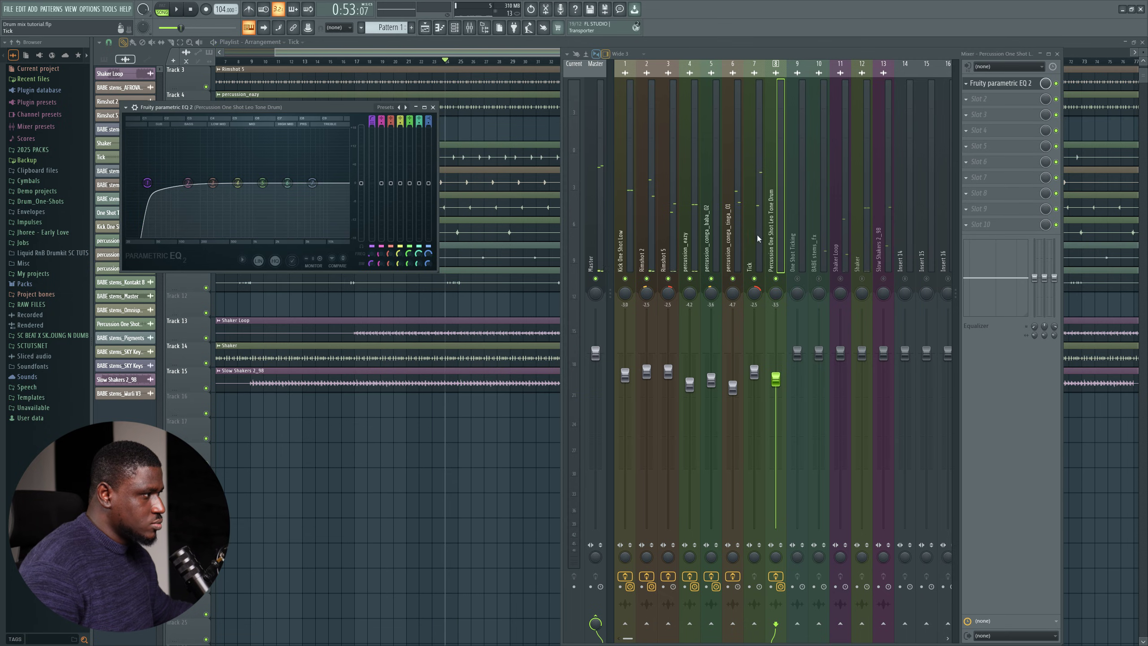
# Insert Fruity Parametric EQ 2 in the first effect slot of the Tick mixer track and start playback
pyautogui.click(757, 237)
pyautogui.click(968, 85)
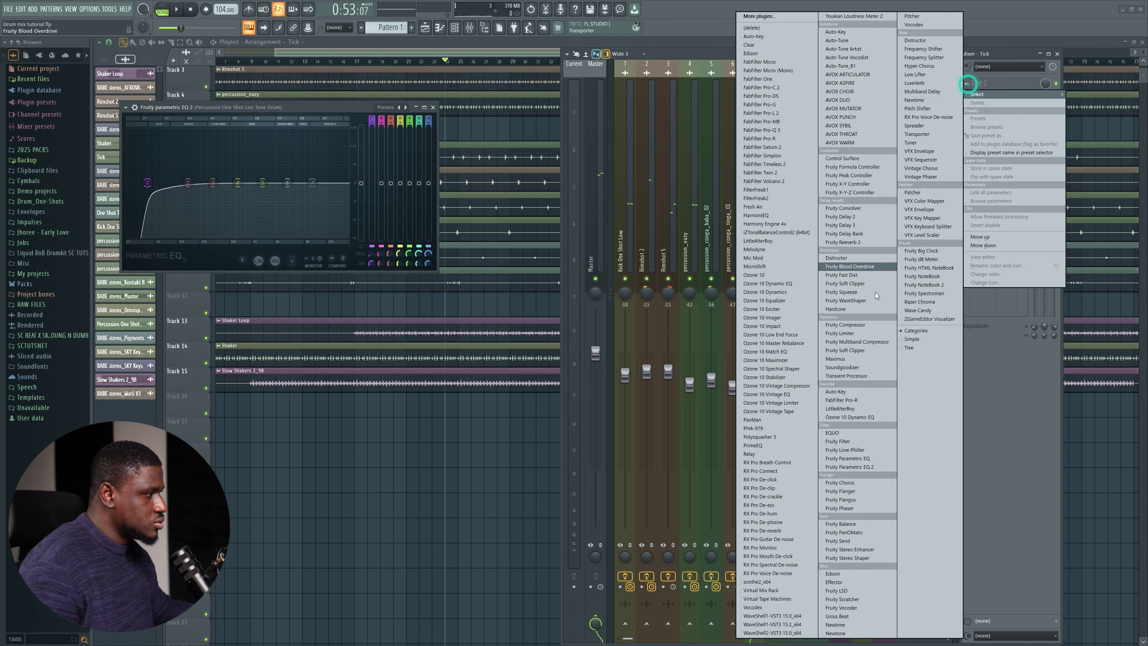
pyautogui.click(848, 467)
pyautogui.press('space')
# Change band 1 of the Tick EQ to a high-pass filter and raise its cutoff frequency
pyautogui.rightClick(224, 308)
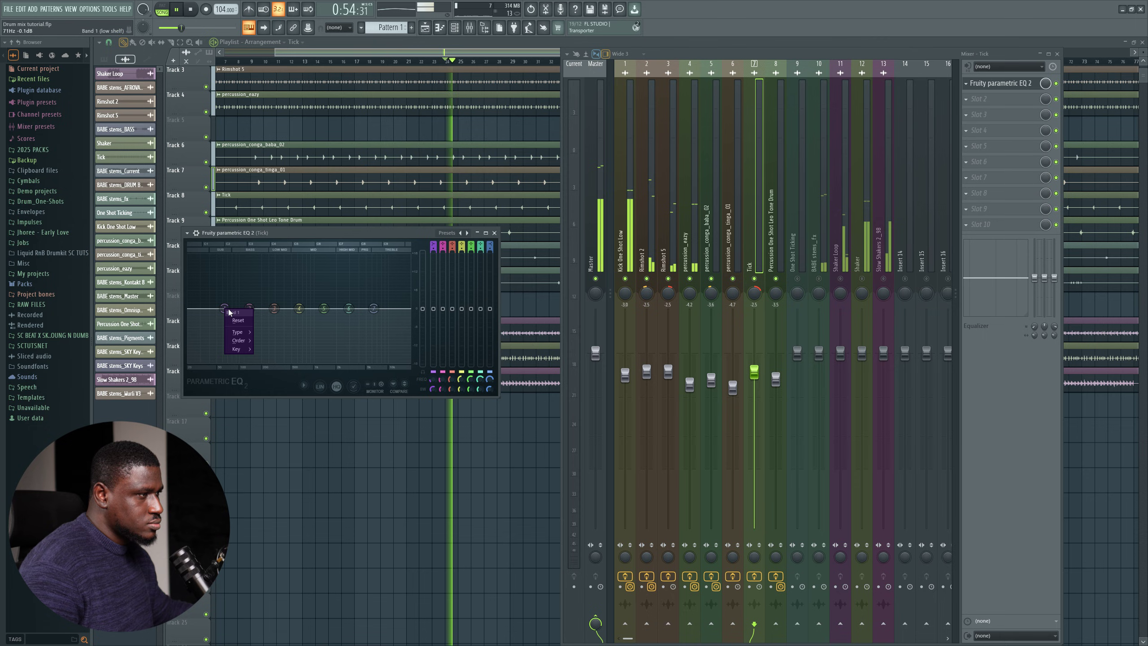
pyautogui.moveTo(246, 333)
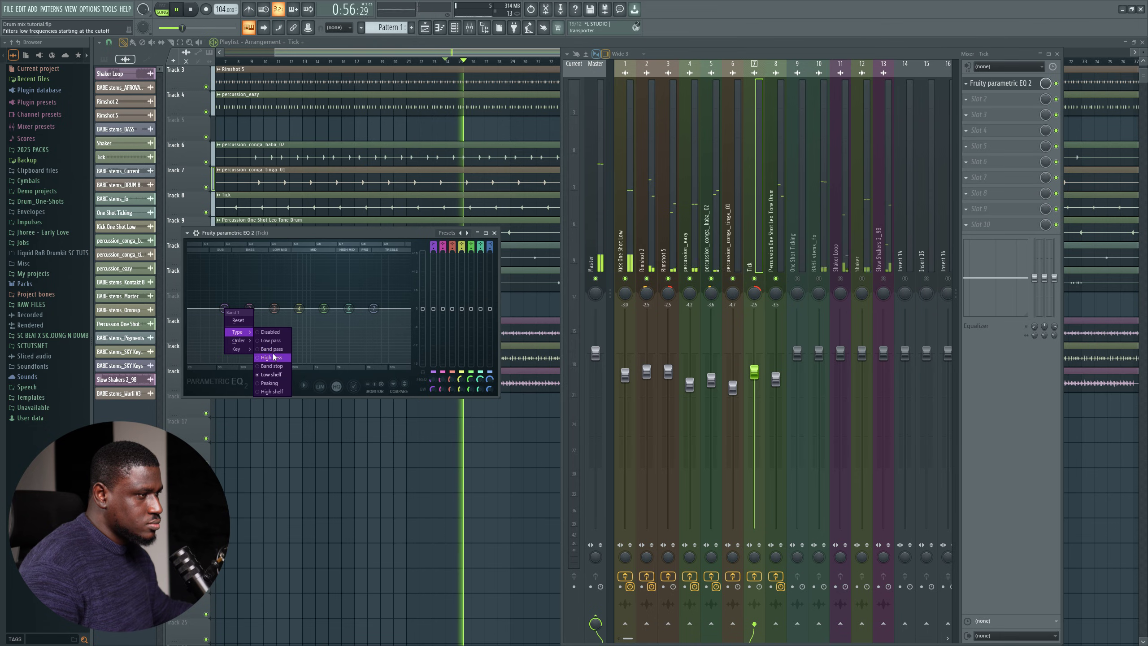
pyautogui.rightClick(274, 358)
pyautogui.click(266, 341)
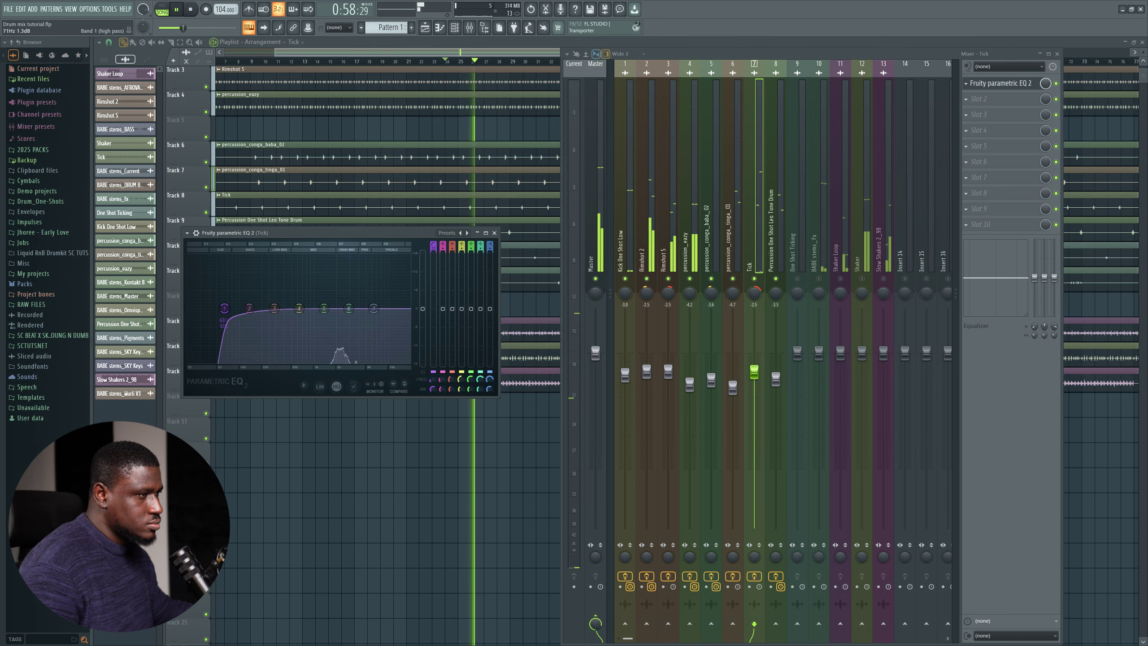
pyautogui.moveTo(224, 309); pyautogui.dragTo(271, 309)
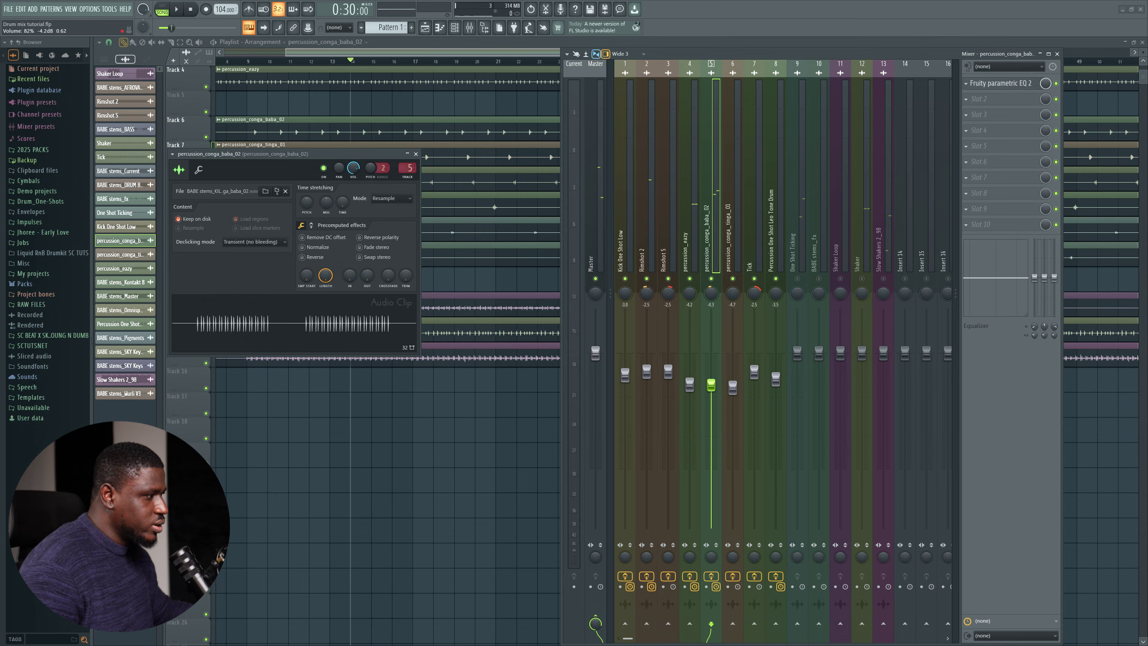
# Fine-tune the percussion_conga_baba_02 fader to about -4.3 dB during playback
pyautogui.press('space')
pyautogui.rightClick(392, 446)
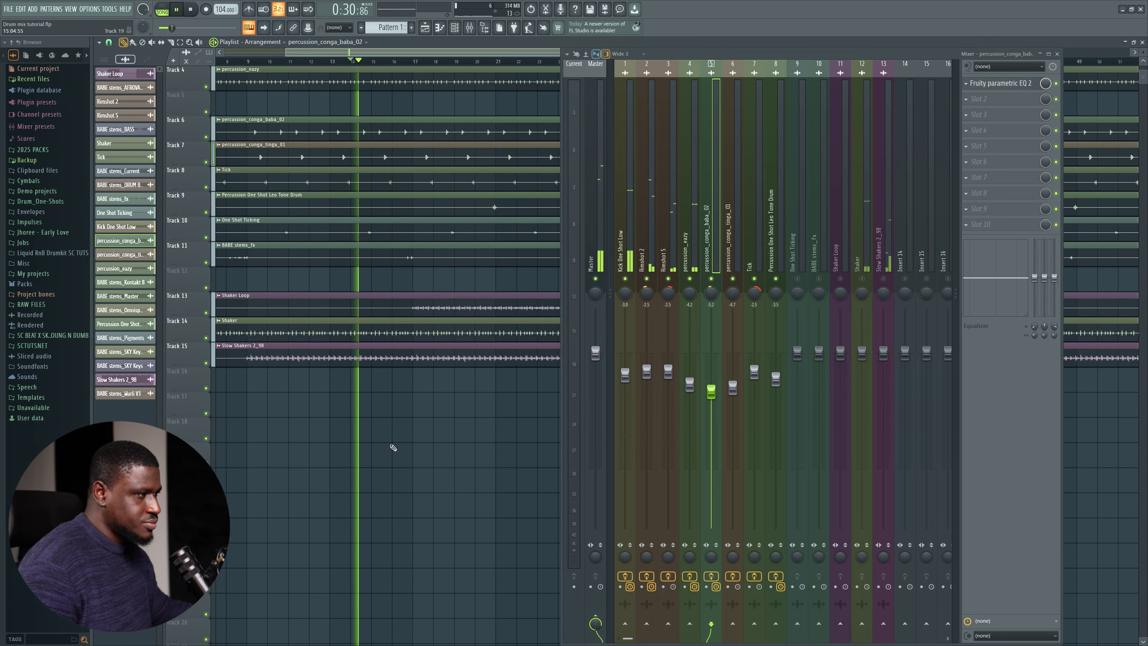
pyautogui.scroll(-3, 393, 419)
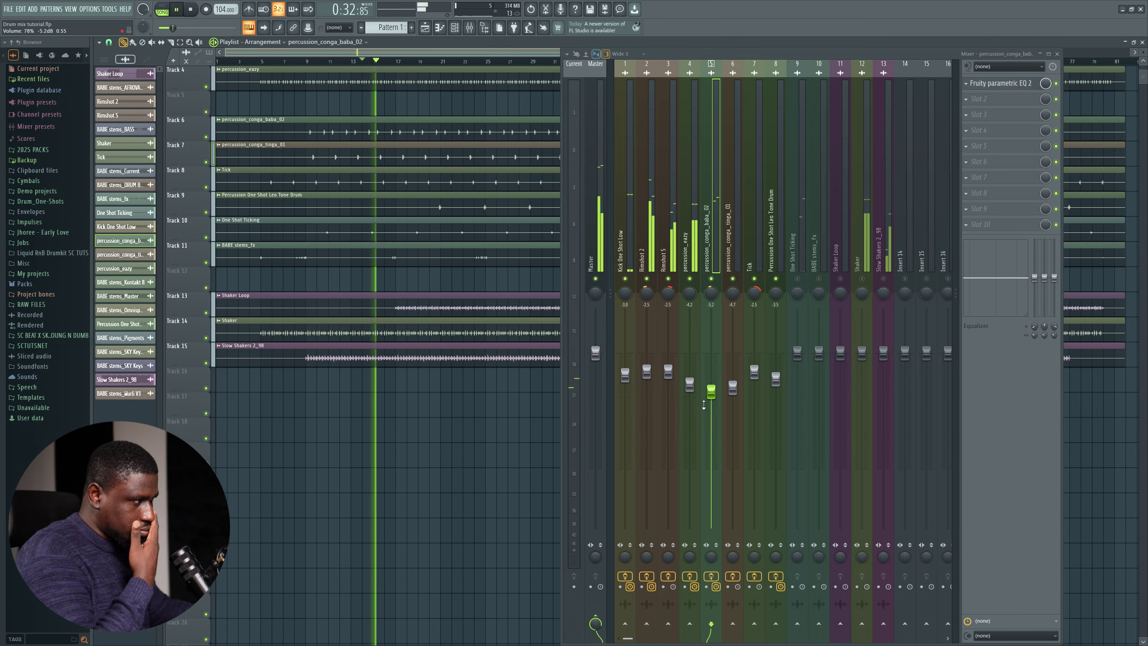
pyautogui.moveTo(711, 400); pyautogui.dragTo(709, 388)
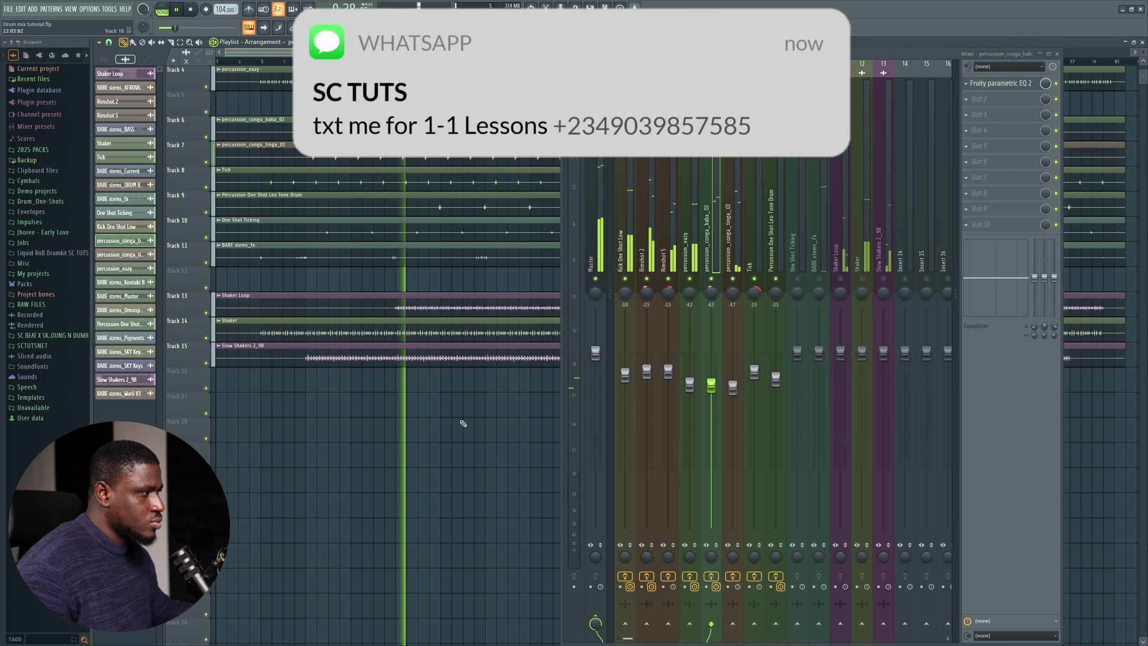
# Select the One Shot Ticking mixer track through its clip, unmute it and pan it slightly left
pyautogui.scroll(-2, 376, 270)
pyautogui.press('space')
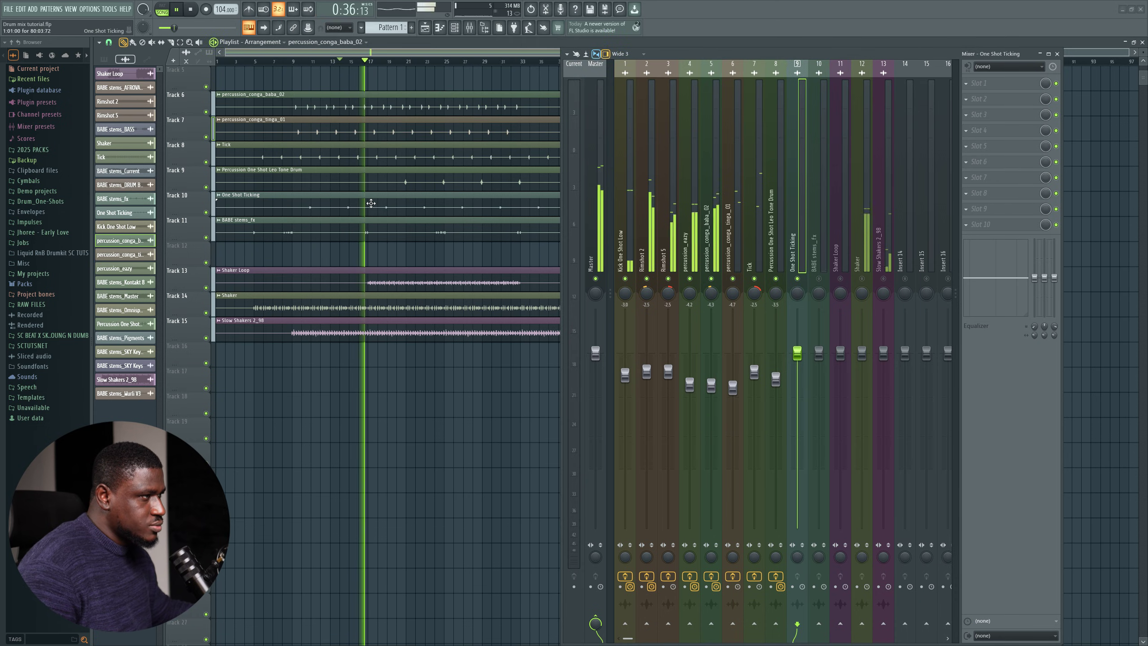
pyautogui.doubleClick(392, 208)
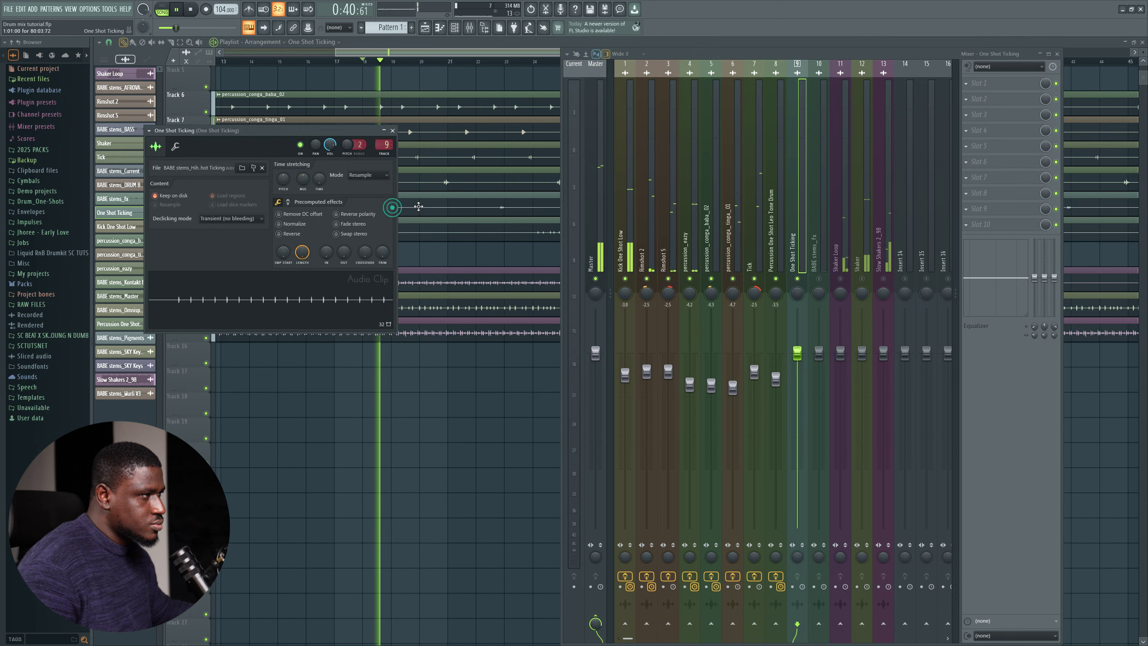
pyautogui.press('Escape')
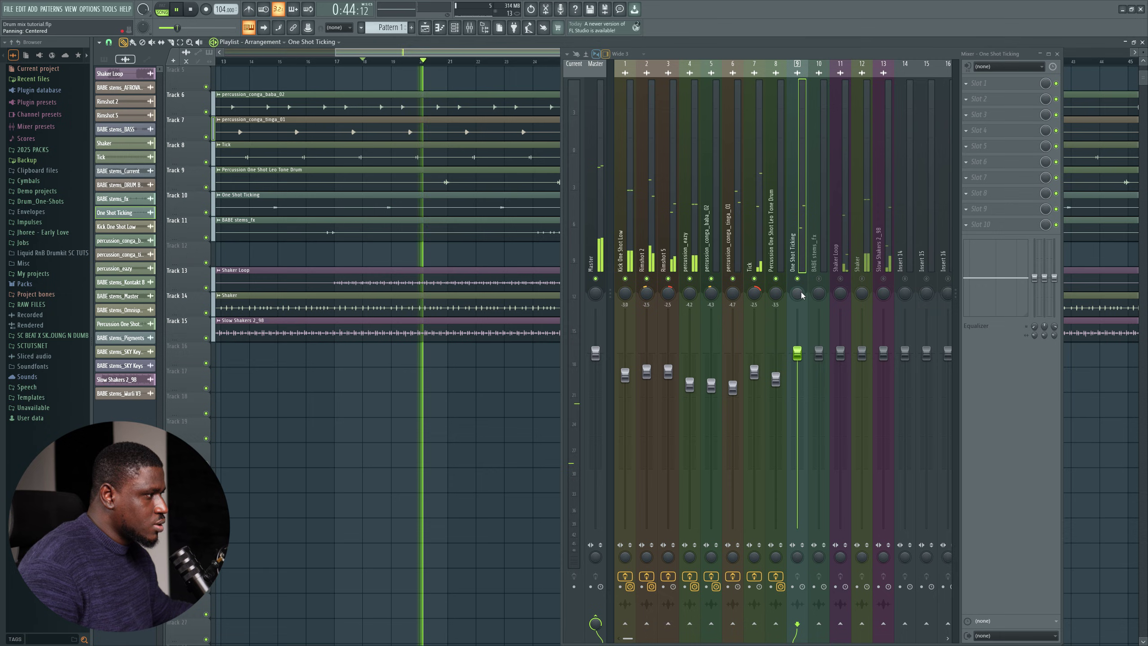
pyautogui.press('space')
pyautogui.moveTo(798, 292); pyautogui.dragTo(798, 308)
# Solo the One Shot Ticking playlist track, enable the Tick playlist track alongside it, and play both to compare their panning
pyautogui.click(753, 245)
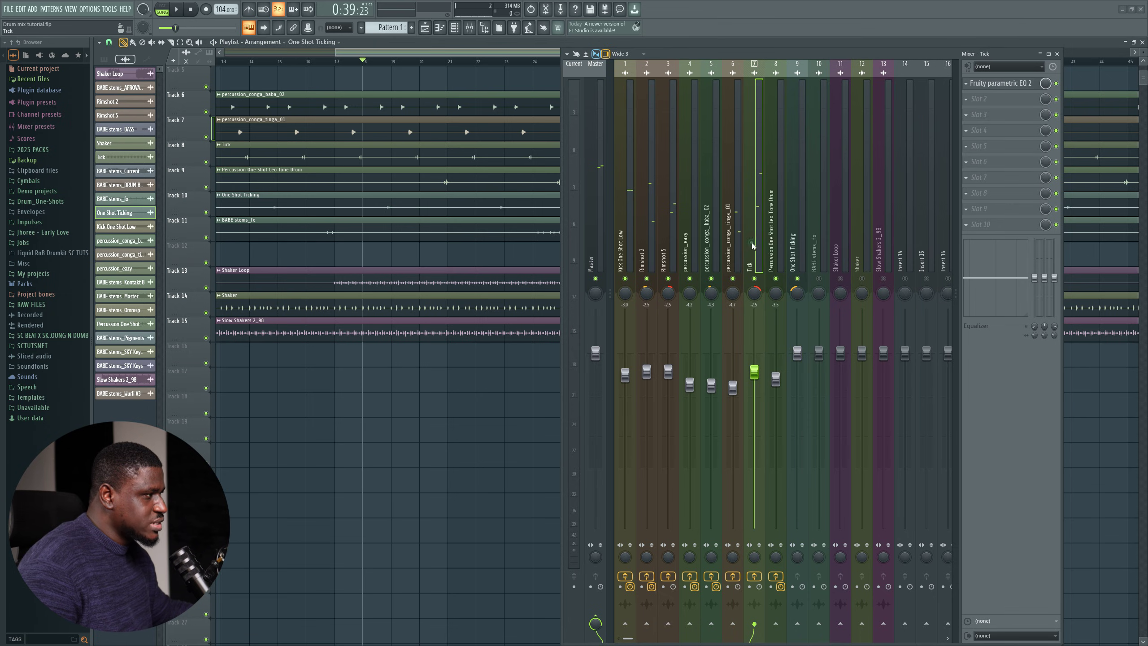
pyautogui.rightClick(206, 212)
pyautogui.press('space')
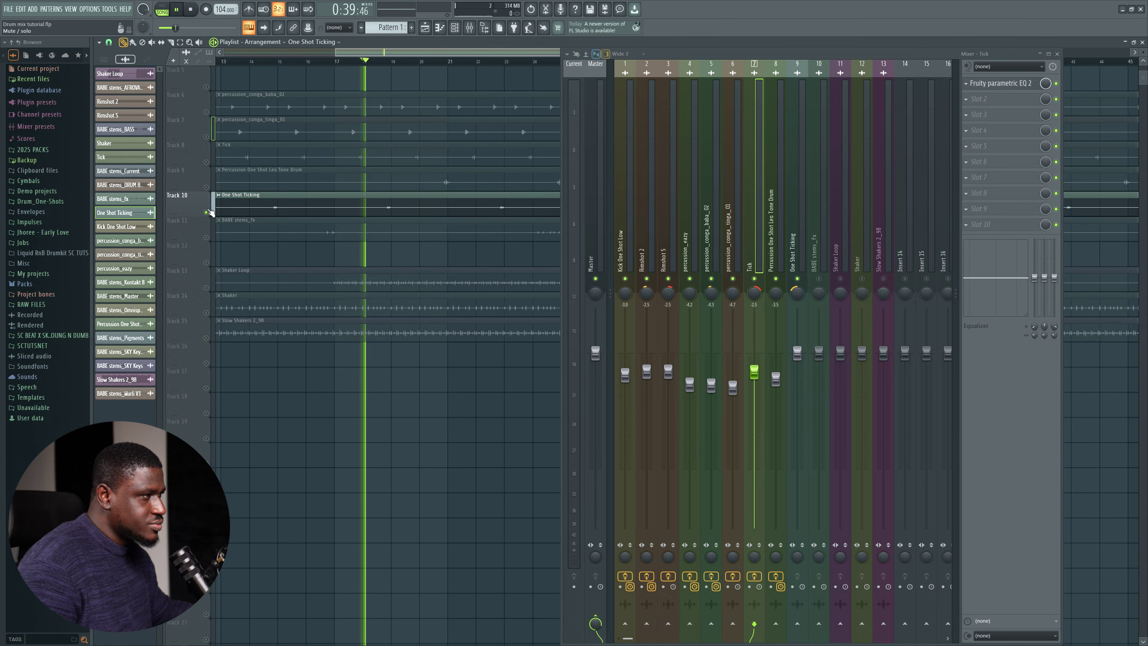
pyautogui.press('space')
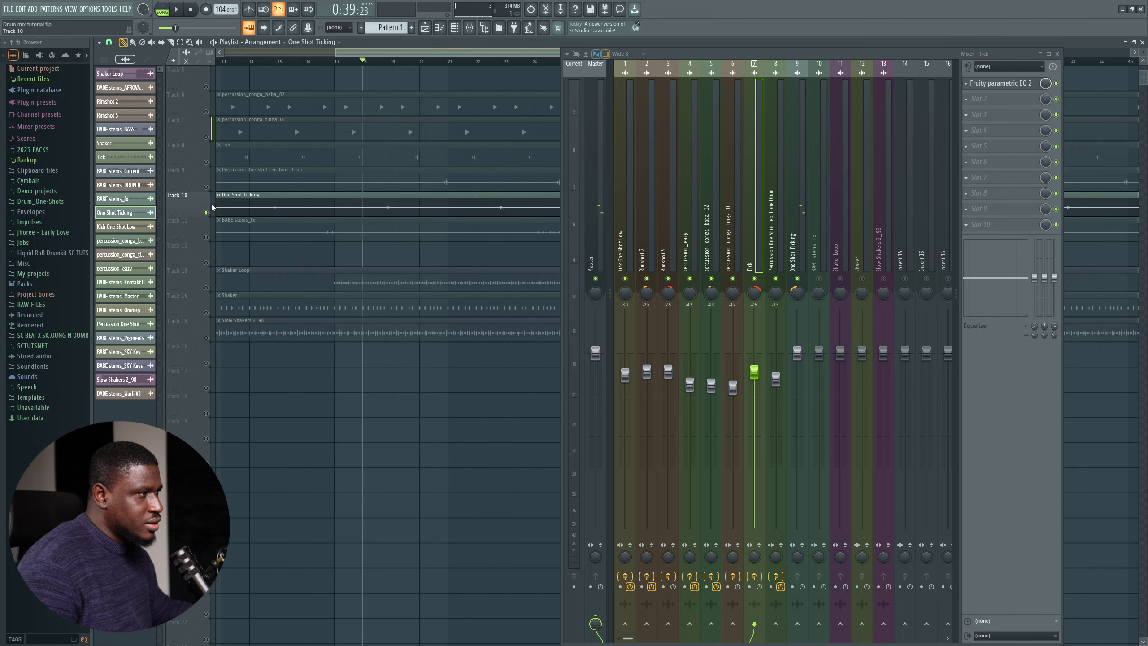
pyautogui.click(207, 162)
pyautogui.press('space')
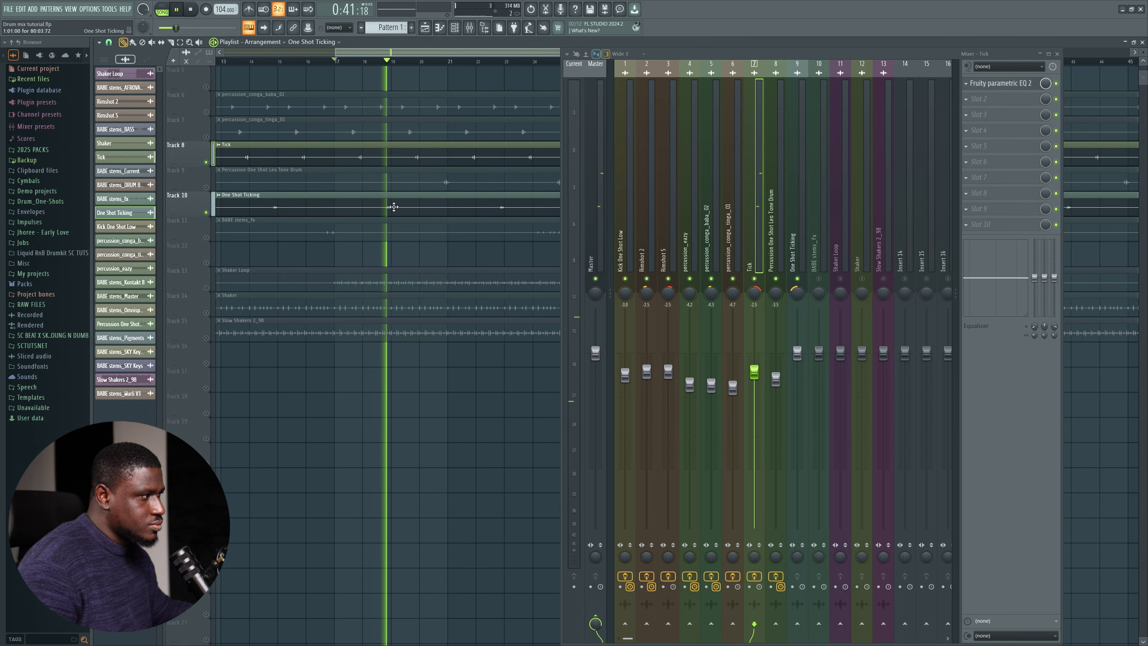
pyautogui.press('space')
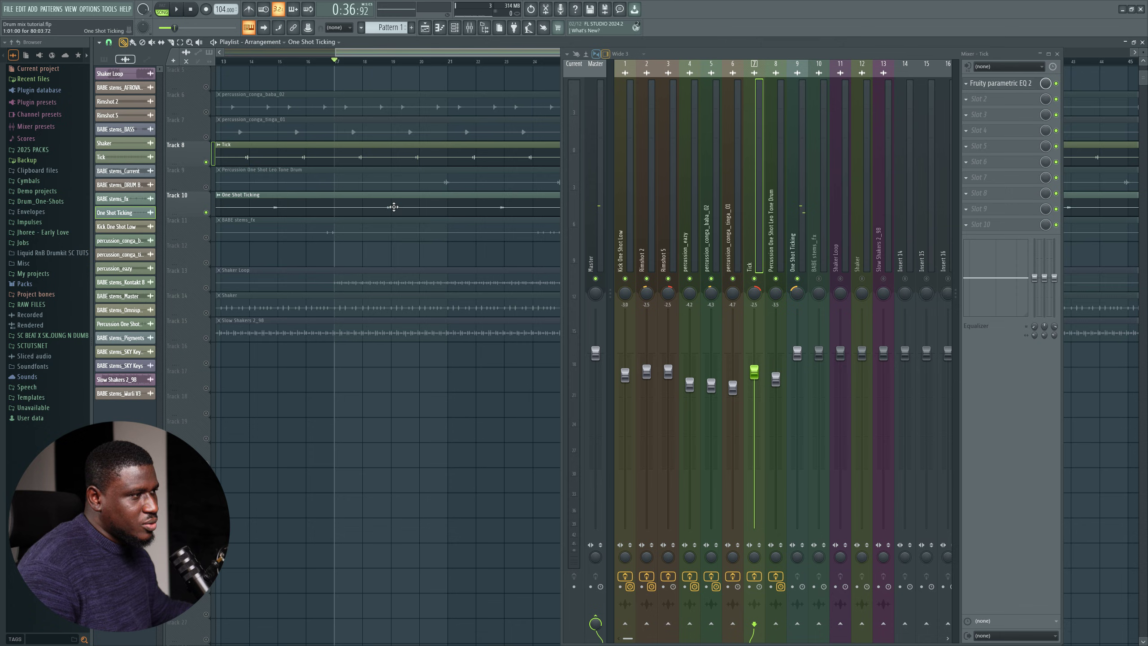
# Unsolo the playlist tracks and load Fruity Parametric EQ 2 on One Shot Ticking with band 1 as a steep high-pass filter
pyautogui.rightClick(207, 213)
pyautogui.rightClick(206, 213)
pyautogui.click(990, 84)
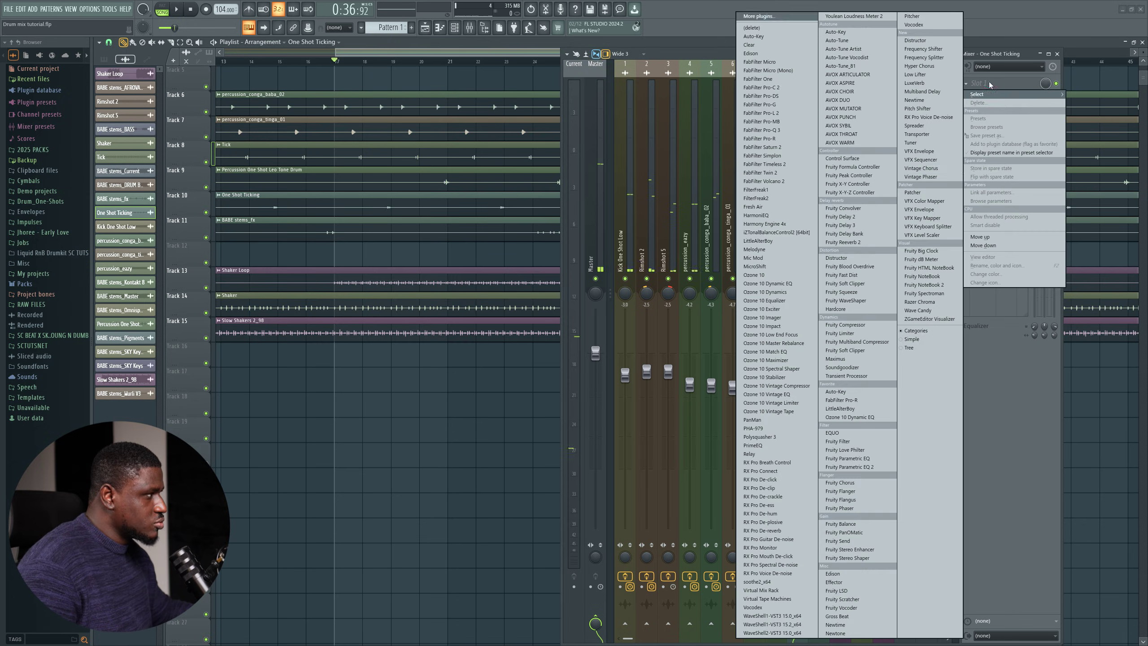
pyautogui.click(871, 468)
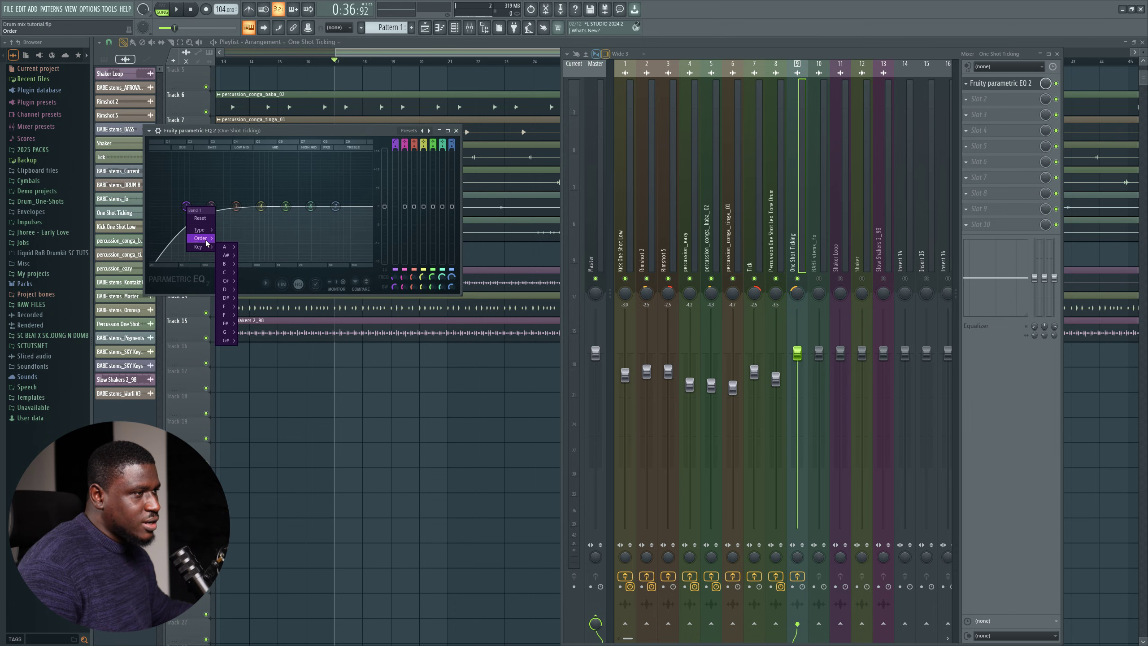
pyautogui.click(237, 222)
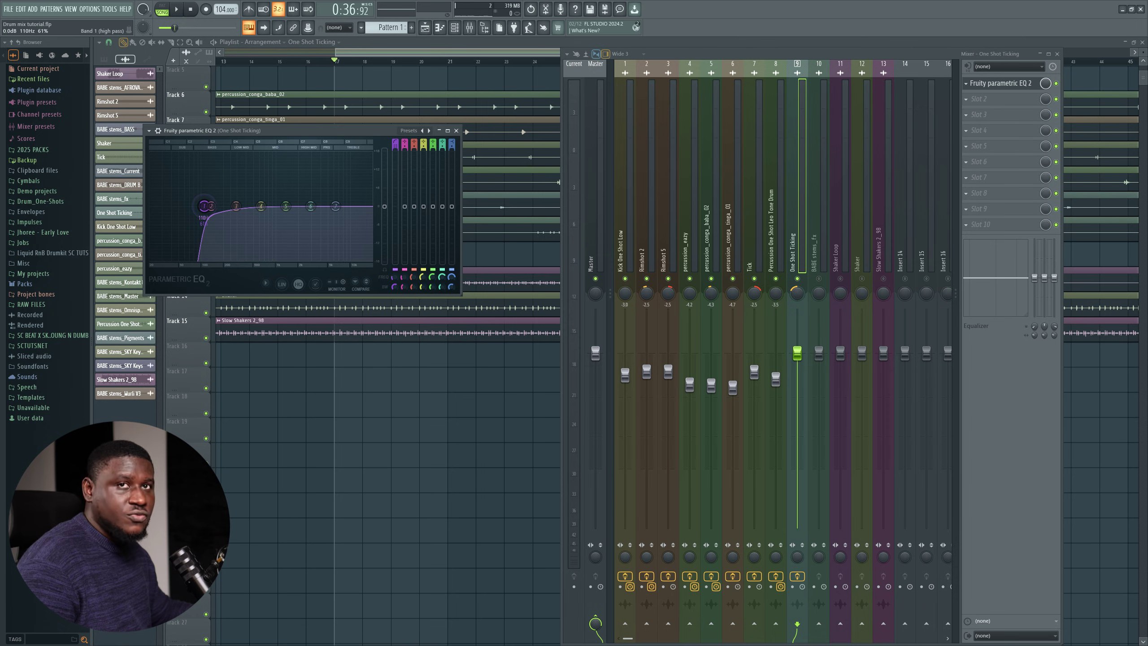
# Raise the high-pass cutoff in the One Shot Ticking EQ during playback and close the EQ
pyautogui.press('space')
pyautogui.moveTo(204, 206); pyautogui.dragTo(268, 206)
pyautogui.press('Escape')
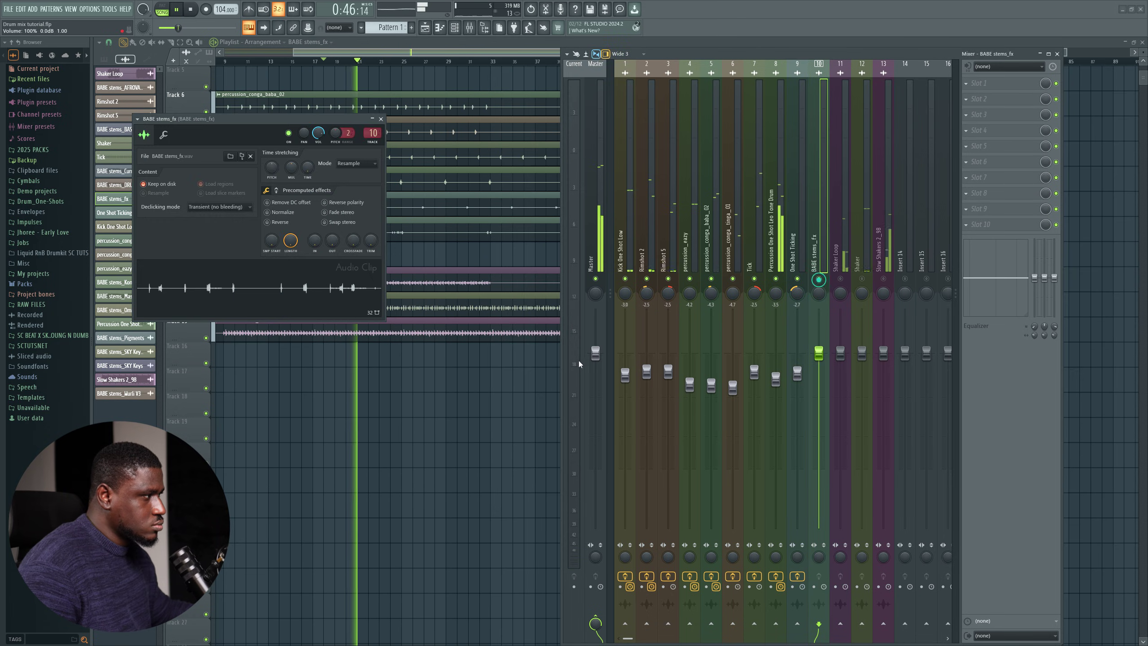
# Select the BABE stems_fx mixer track through its clip and play its section in the mix
pyautogui.press('Escape')
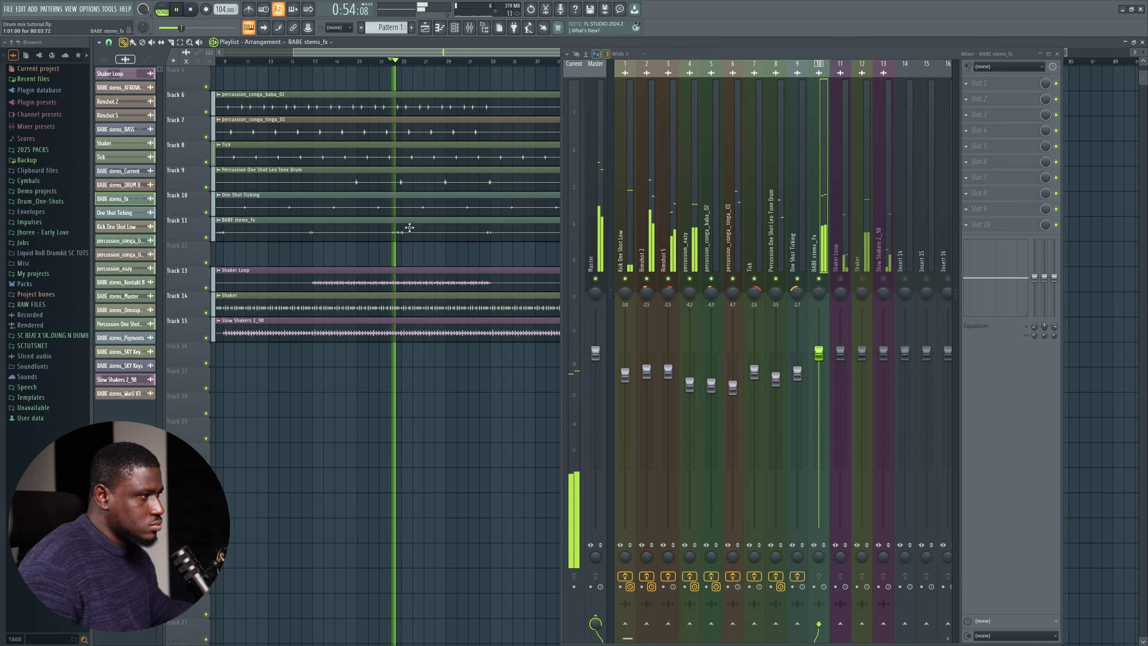
pyautogui.doubleClick(409, 227)
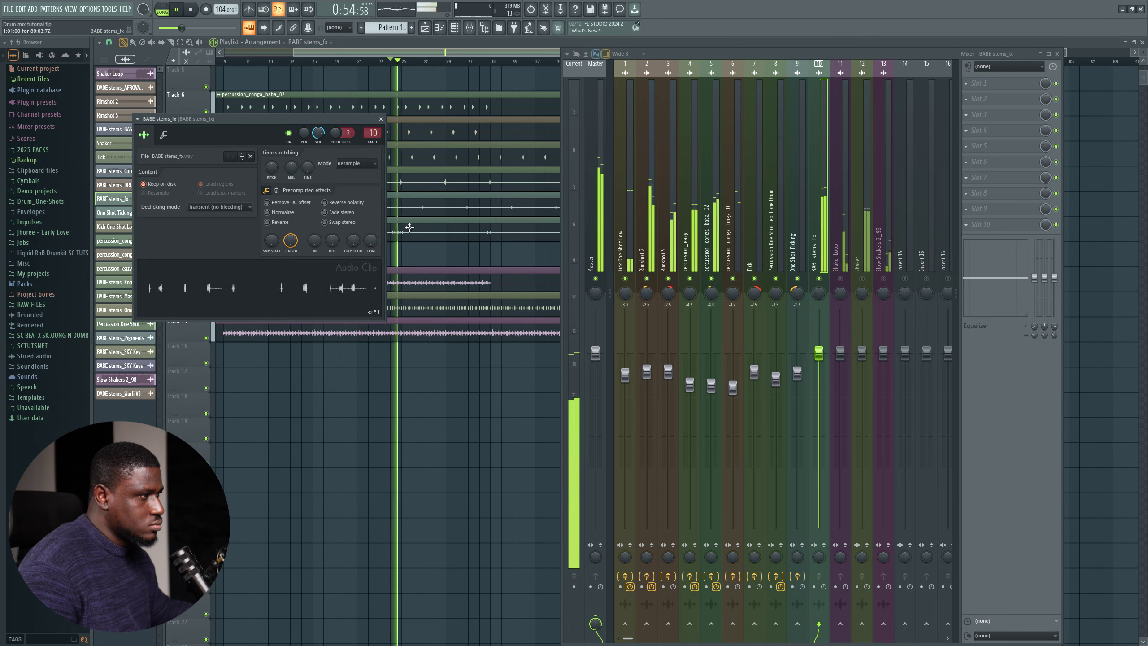
pyautogui.press('space')
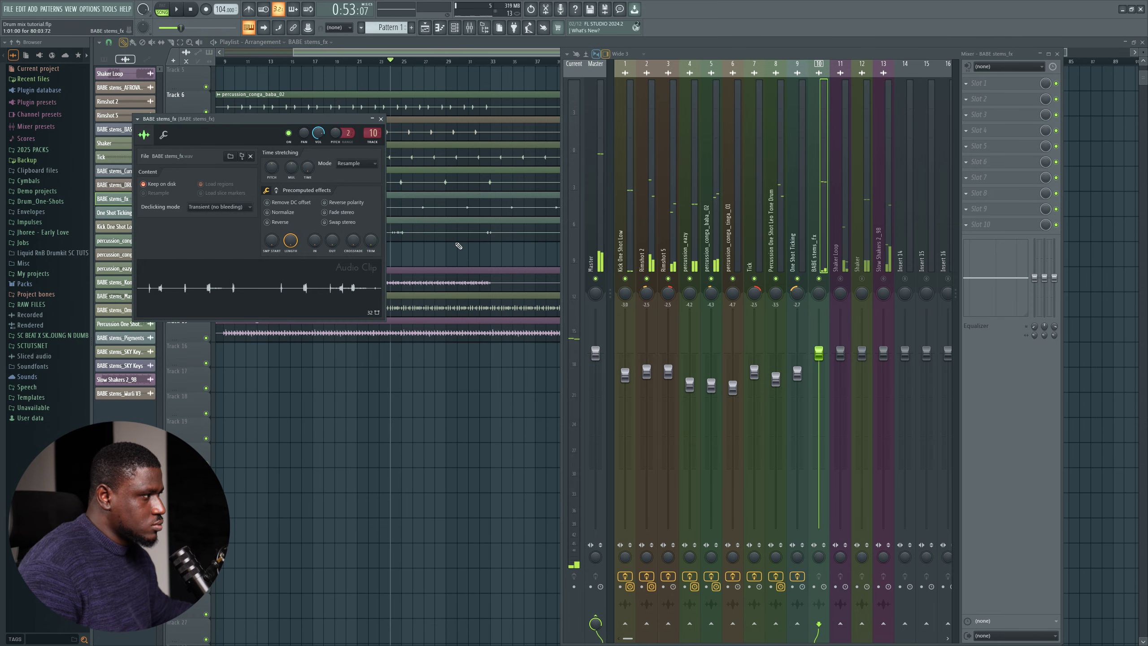
pyautogui.press('Escape')
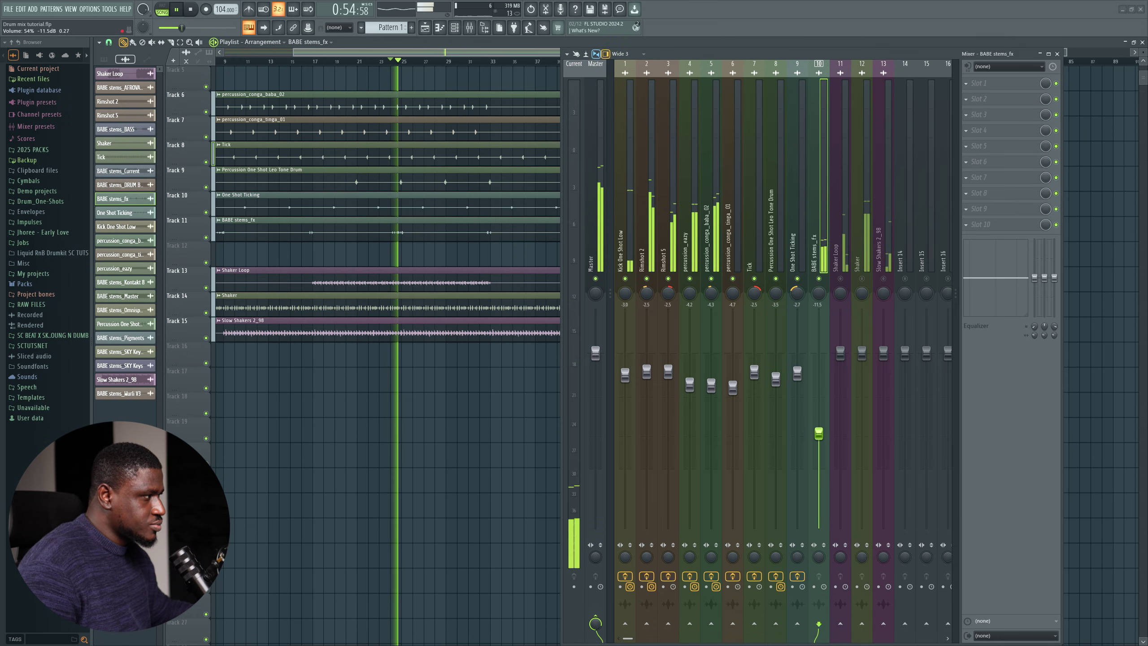
# Bring the BABE stems_fx fader to about -3.0 dB during playback
pyautogui.press('space')
pyautogui.moveTo(819, 418); pyautogui.dragTo(819, 383)
pyautogui.press('space')
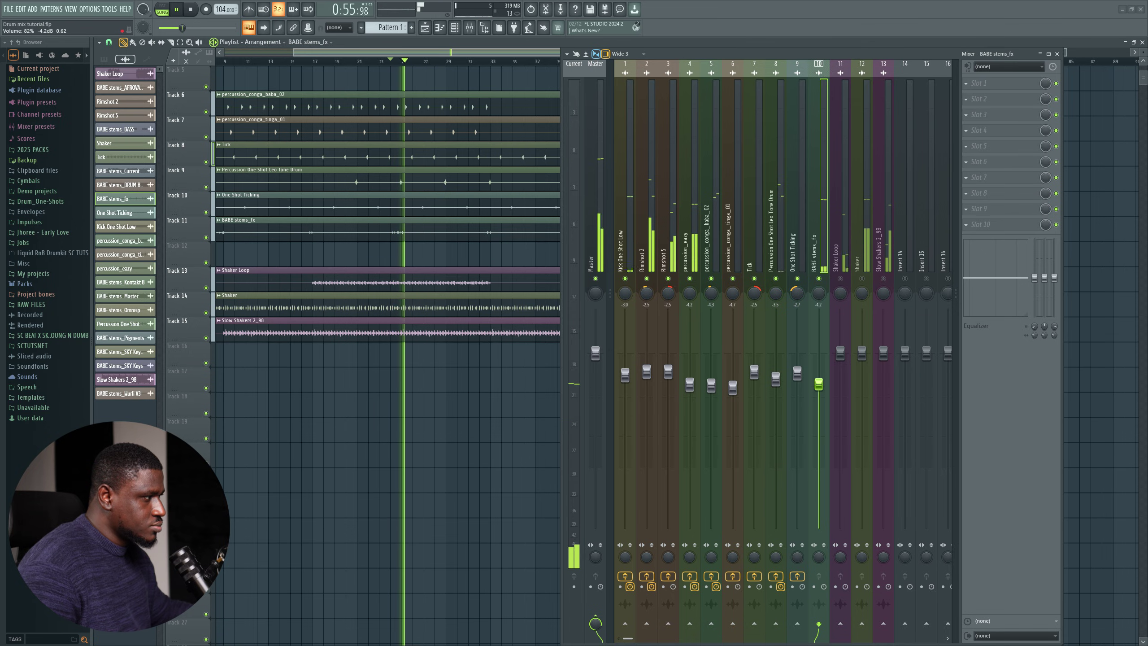
pyautogui.moveTo(818, 383); pyautogui.dragTo(819, 375)
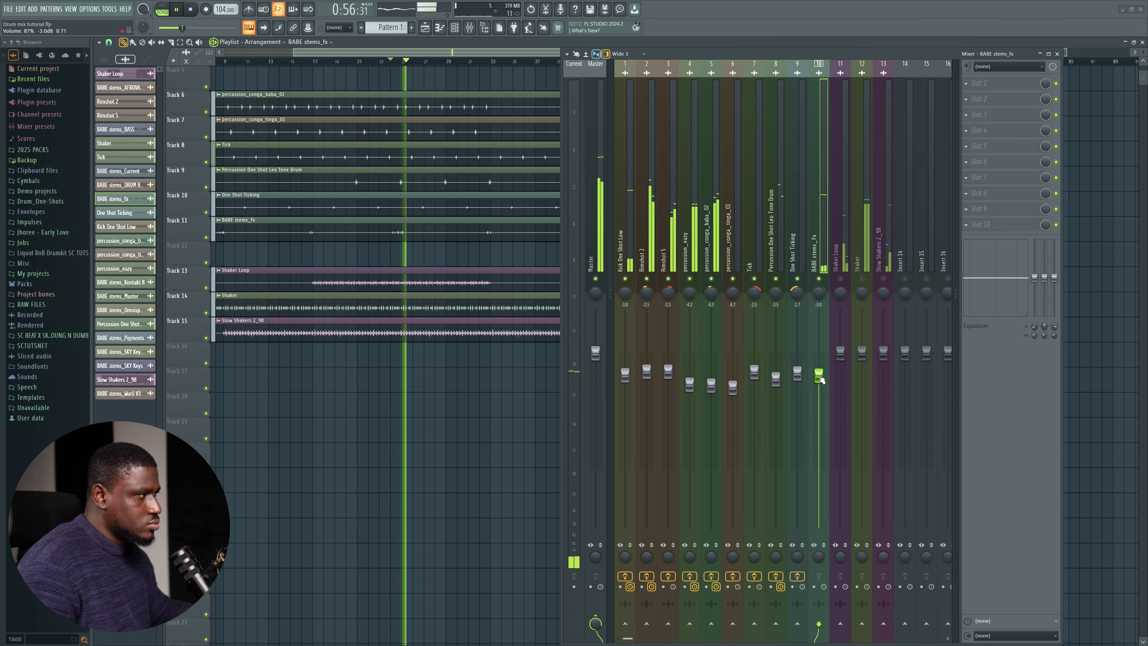
pyautogui.press('space')
# Load Fruity Parametric EQ 2 on BABE stems_fx and set band 1 to a steep high-pass filter
pyautogui.click(978, 83)
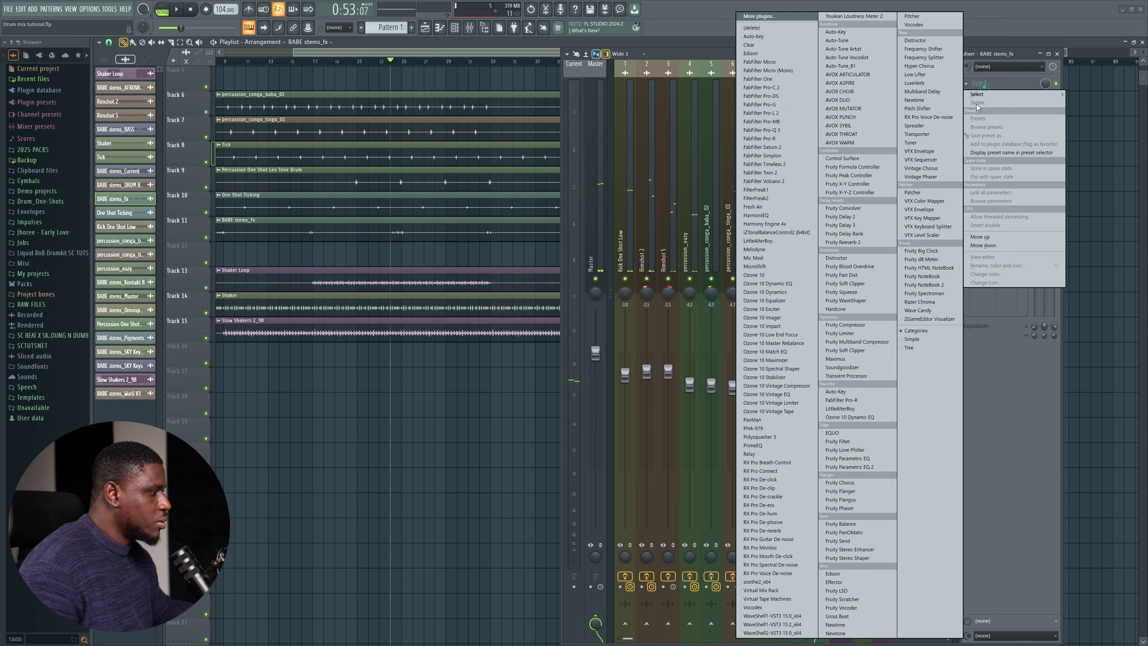
pyautogui.click(842, 468)
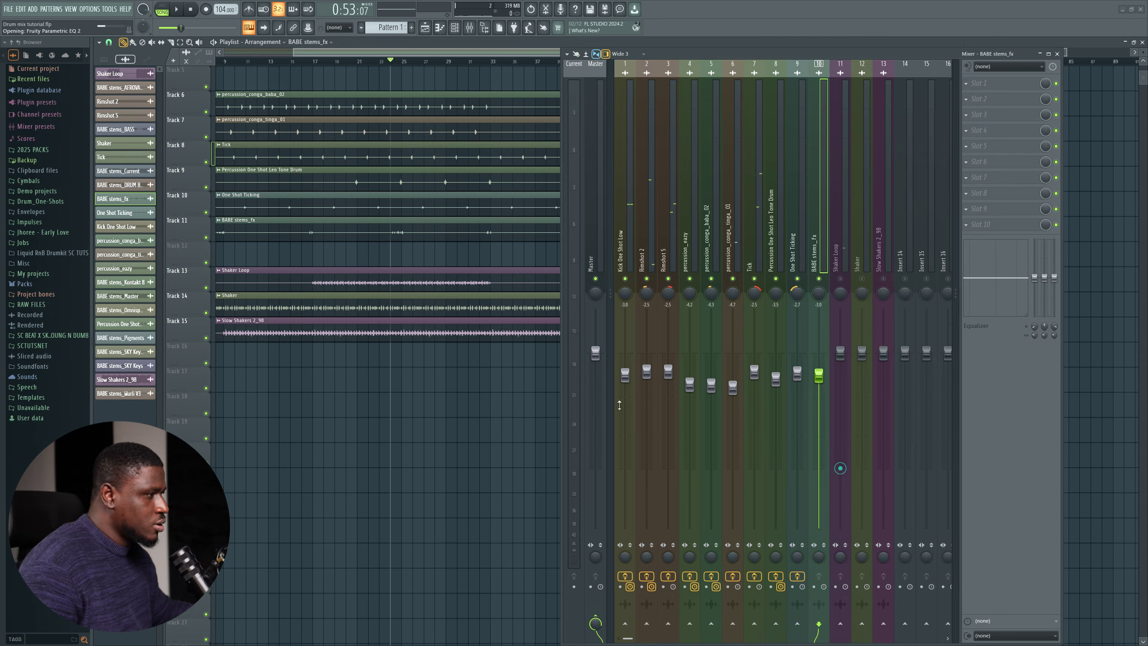
pyautogui.moveTo(229, 254)
pyautogui.click(253, 279)
# Raise the high-pass cutoff in the BABE stems_fx EQ slightly during playback and close the EQ
pyautogui.press('space')
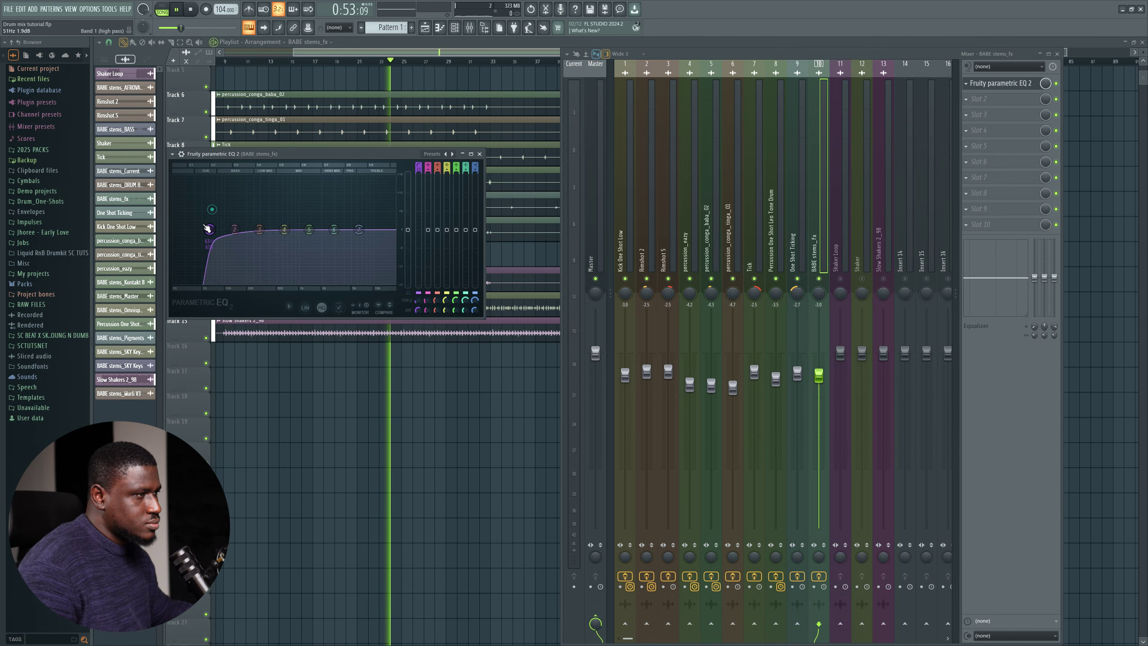
pyautogui.moveTo(209, 229); pyautogui.dragTo(222, 229)
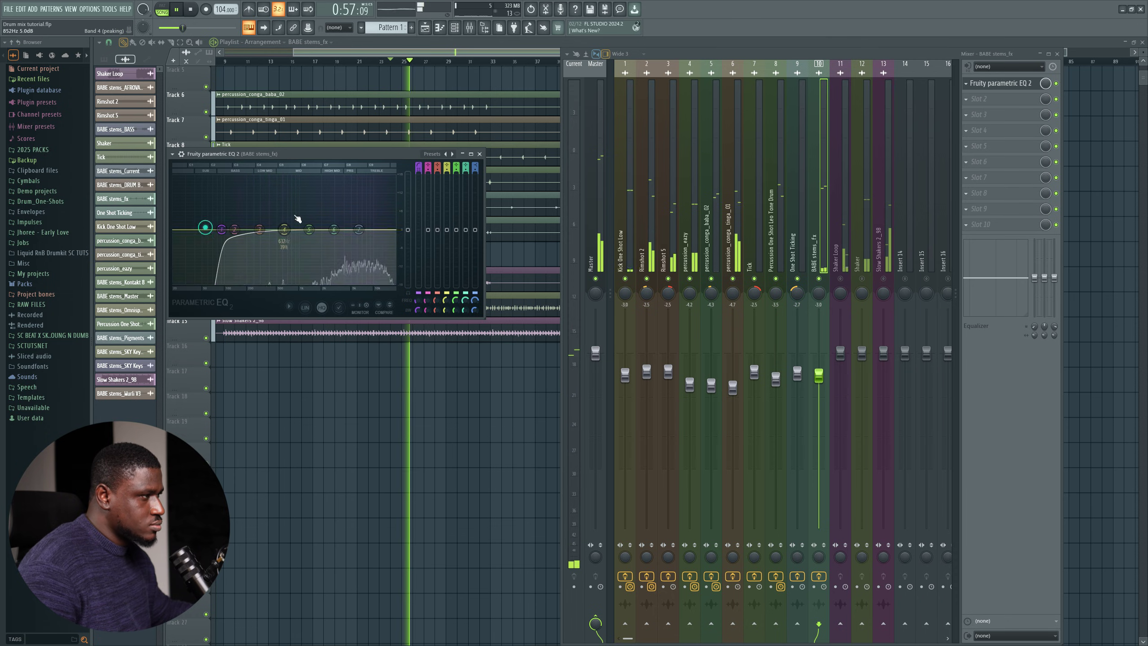
pyautogui.click(479, 154)
pyautogui.press('space')
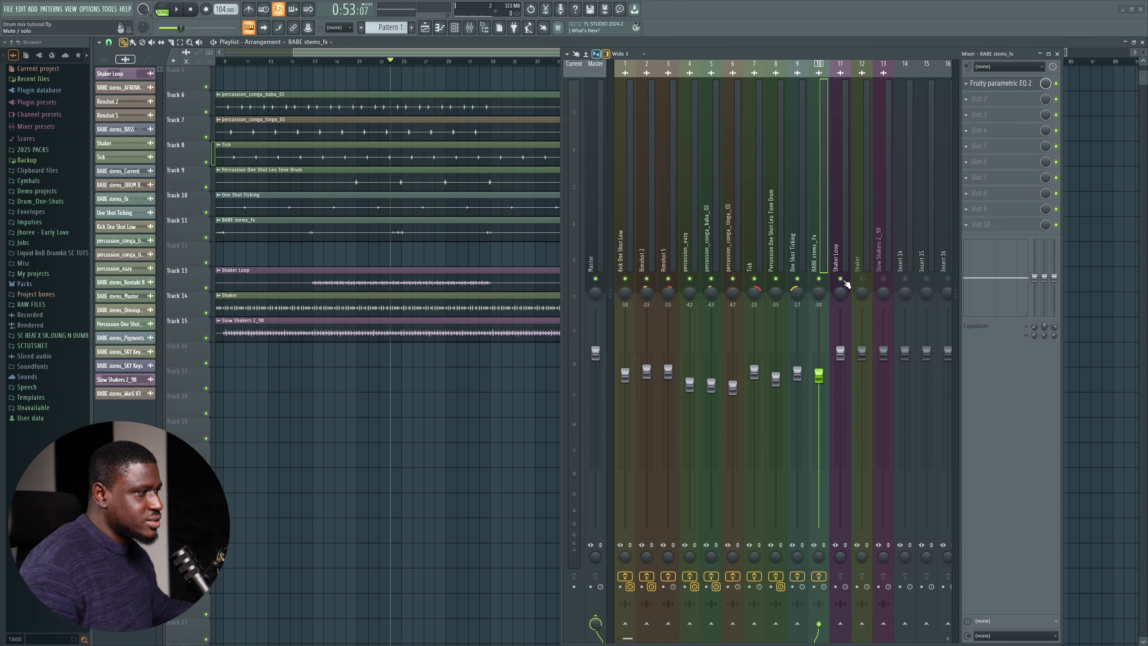
# Select the Shaker Loop mixer track through its clip and bring its fader to about -5.6 dB during playback
pyautogui.doubleClick(401, 285)
pyautogui.press('Escape')
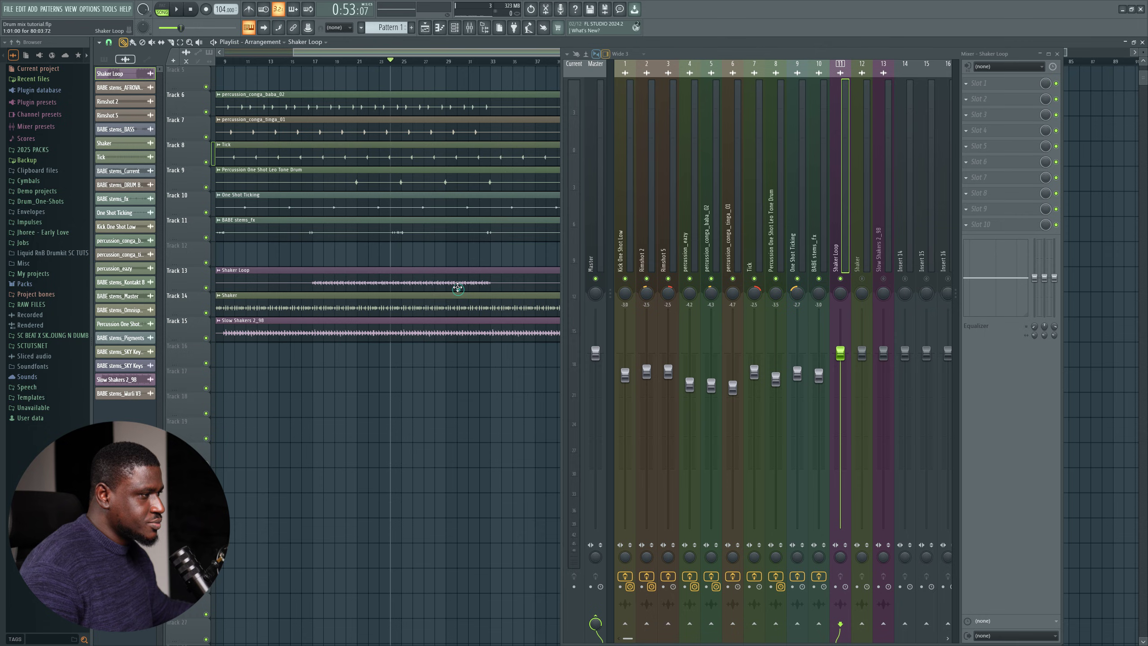
pyautogui.press('space')
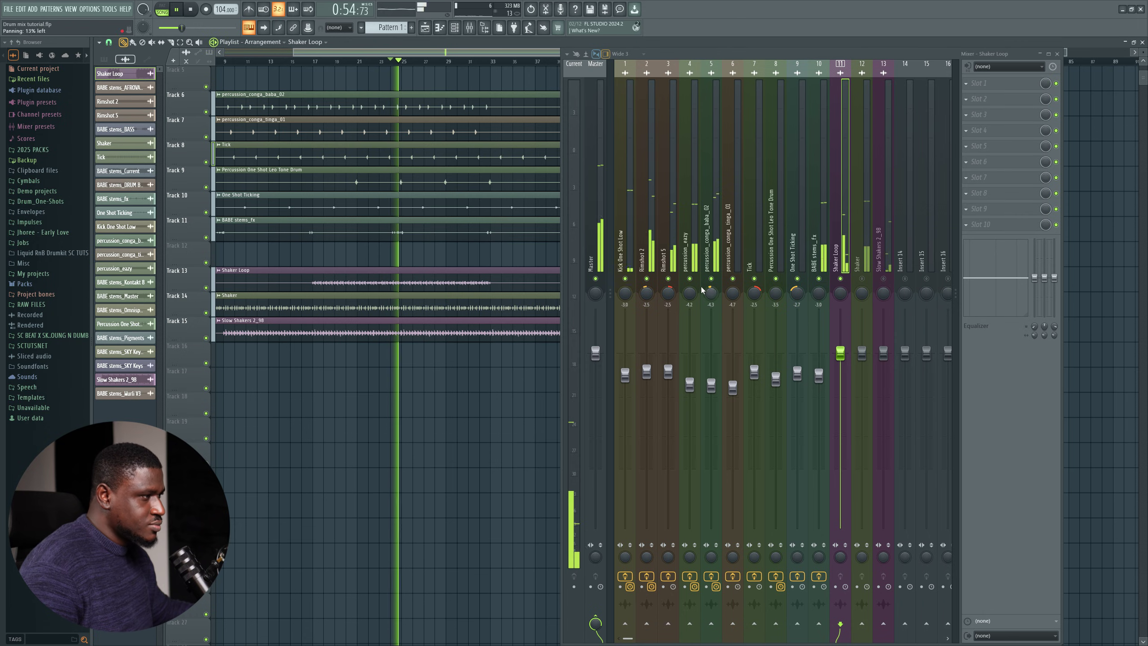
pyautogui.press('space')
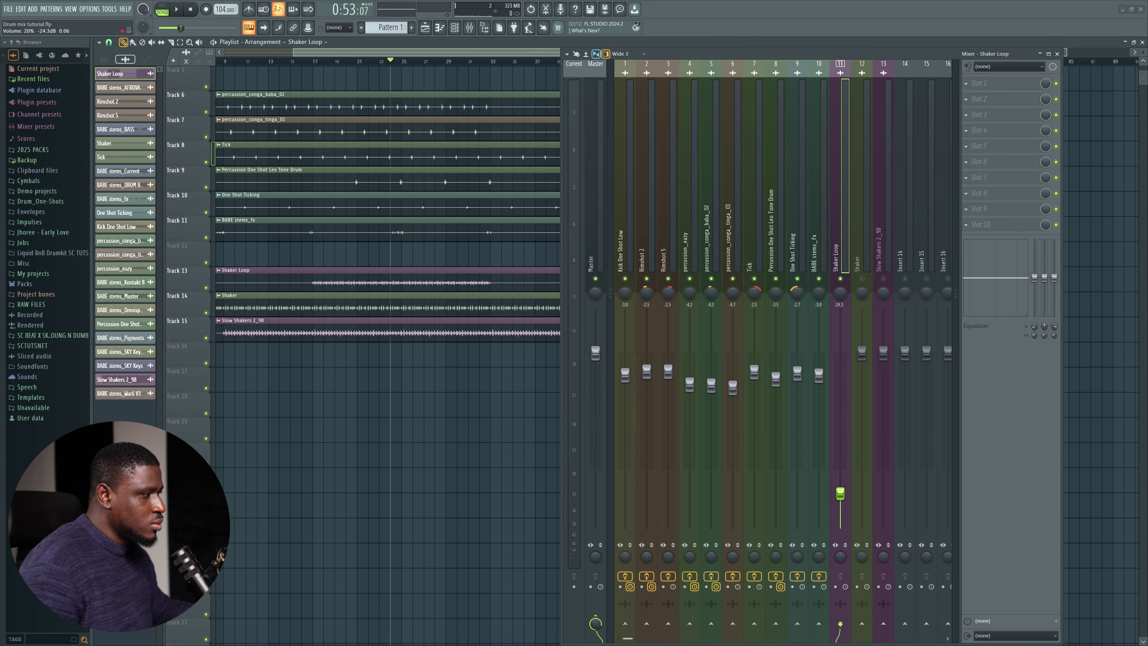
pyautogui.press('space')
pyautogui.moveTo(840, 494); pyautogui.dragTo(840, 394)
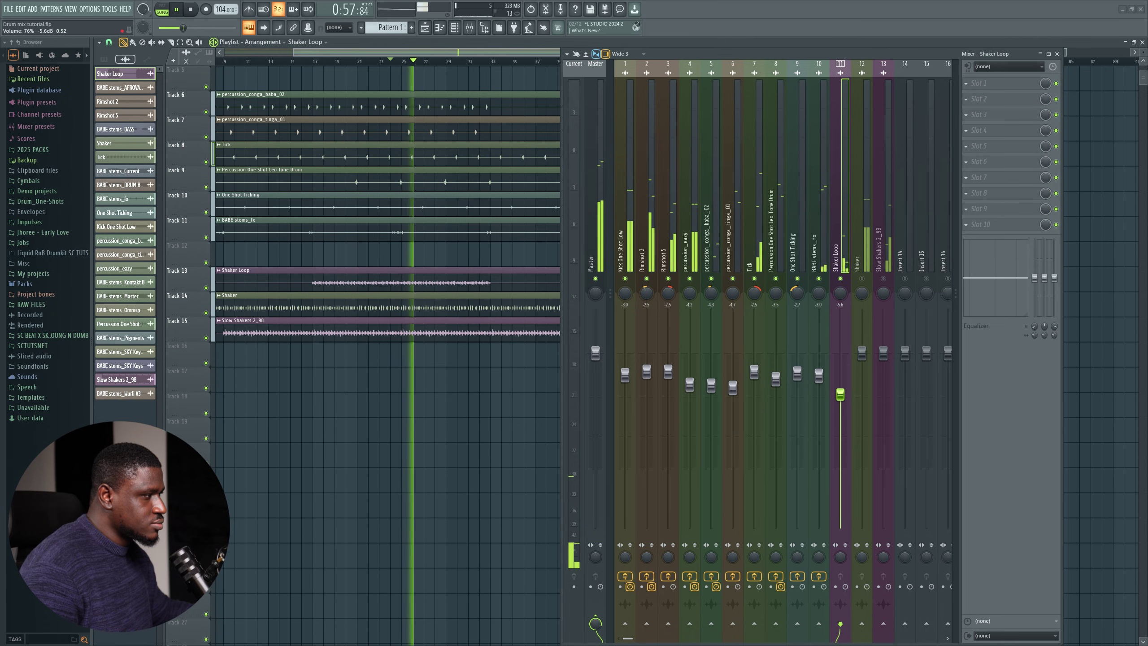
# Load Fruity Parametric EQ 2 on Shaker Loop and set band 1 to a steep high-pass filter
pyautogui.click(995, 91)
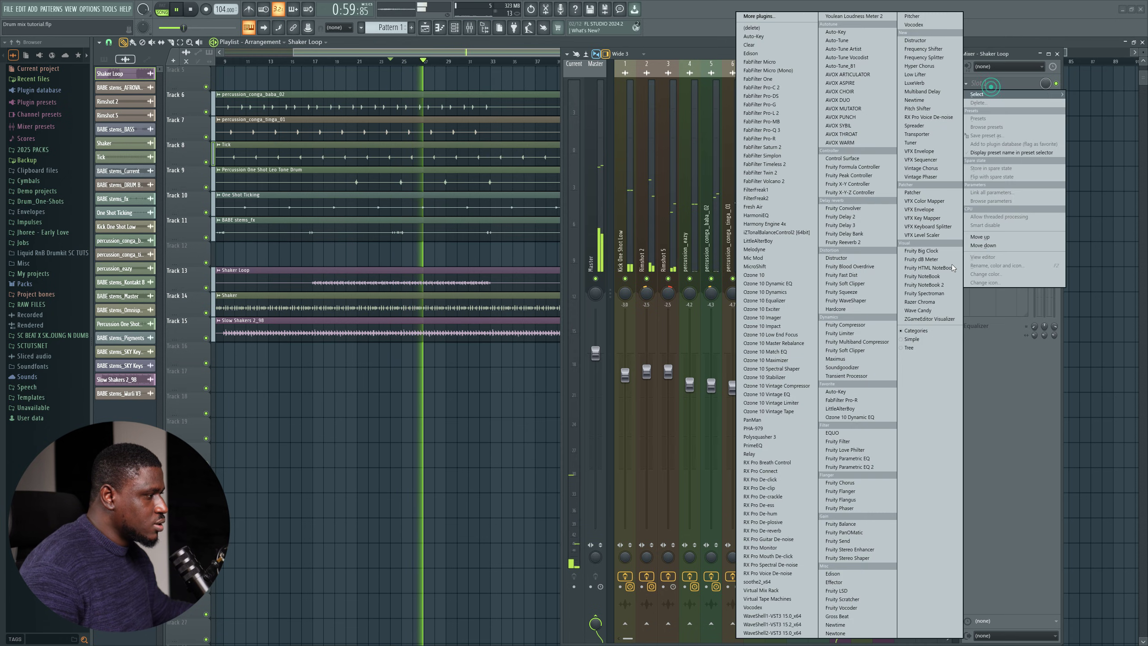
pyautogui.click(871, 462)
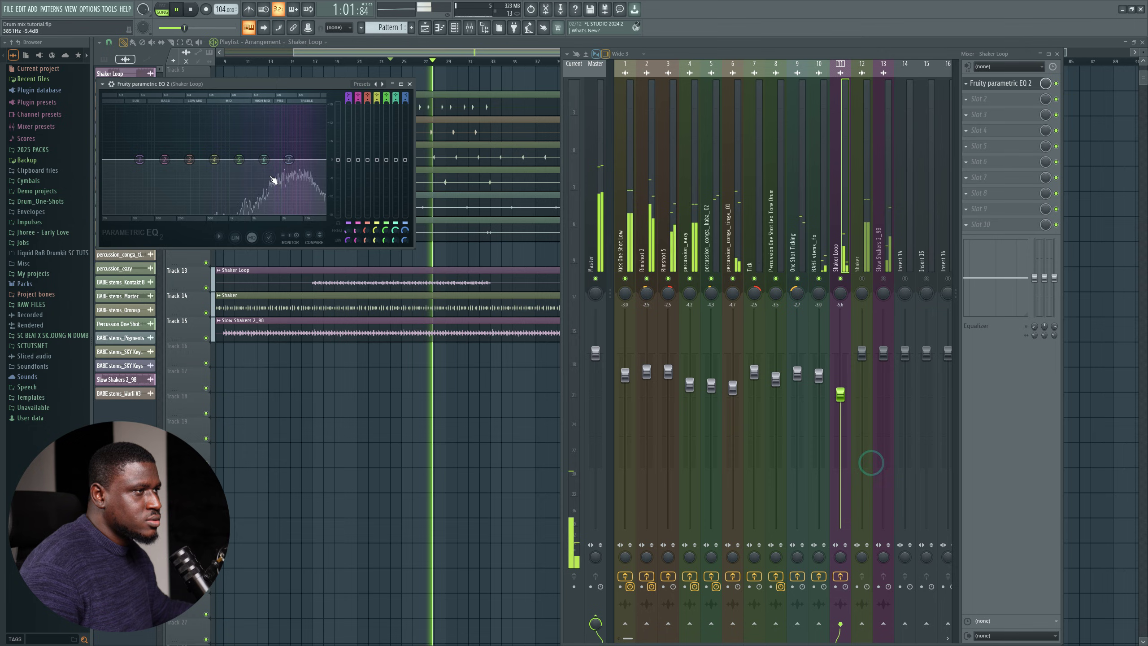
pyautogui.rightClick(140, 159)
pyautogui.moveTo(165, 189)
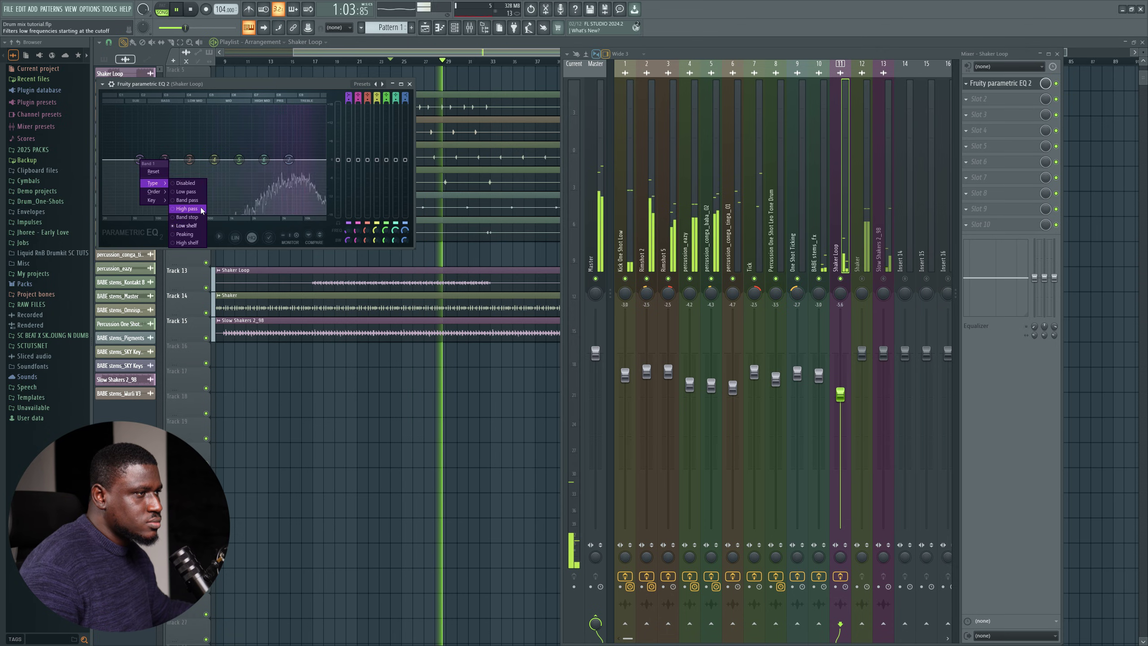
pyautogui.rightClick(199, 209)
pyautogui.rightClick(179, 192)
pyautogui.click(131, 134)
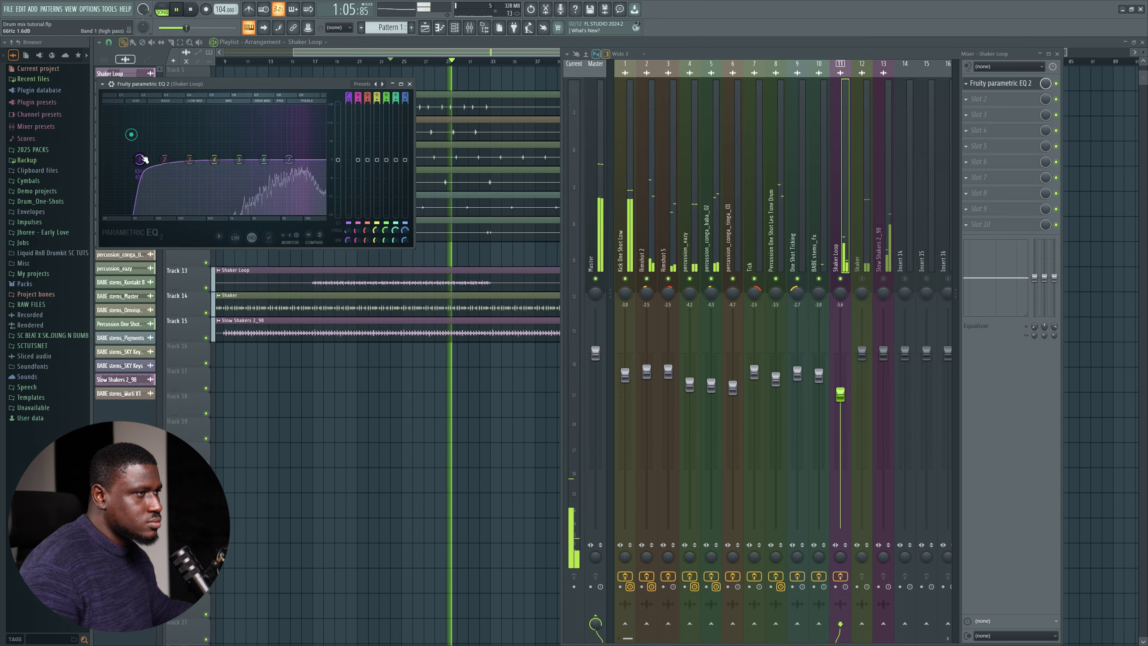
# Raise the high-pass cutoff in the Shaker Loop EQ, close the EQ and stop playback
pyautogui.moveTo(141, 154); pyautogui.dragTo(293, 170)
pyautogui.press('Escape')
pyautogui.press('space')
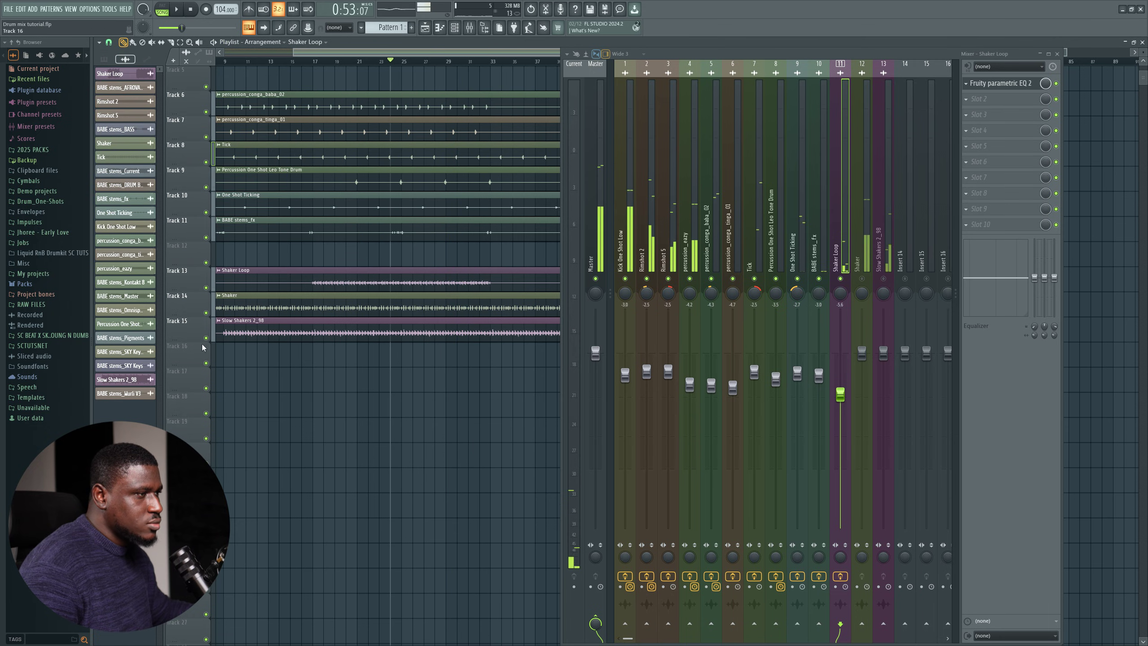
# Select the Shaker mixer track through its clip and audition it briefly in the mix
pyautogui.doubleClick(267, 303)
pyautogui.press('space')
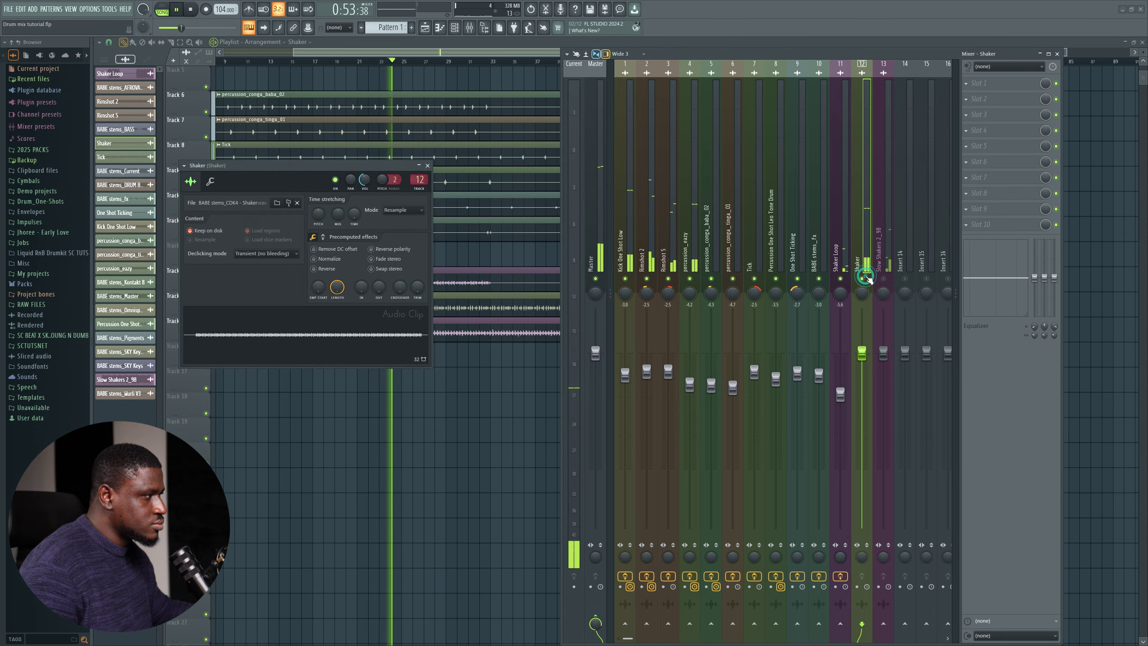
pyautogui.rightClick(415, 369)
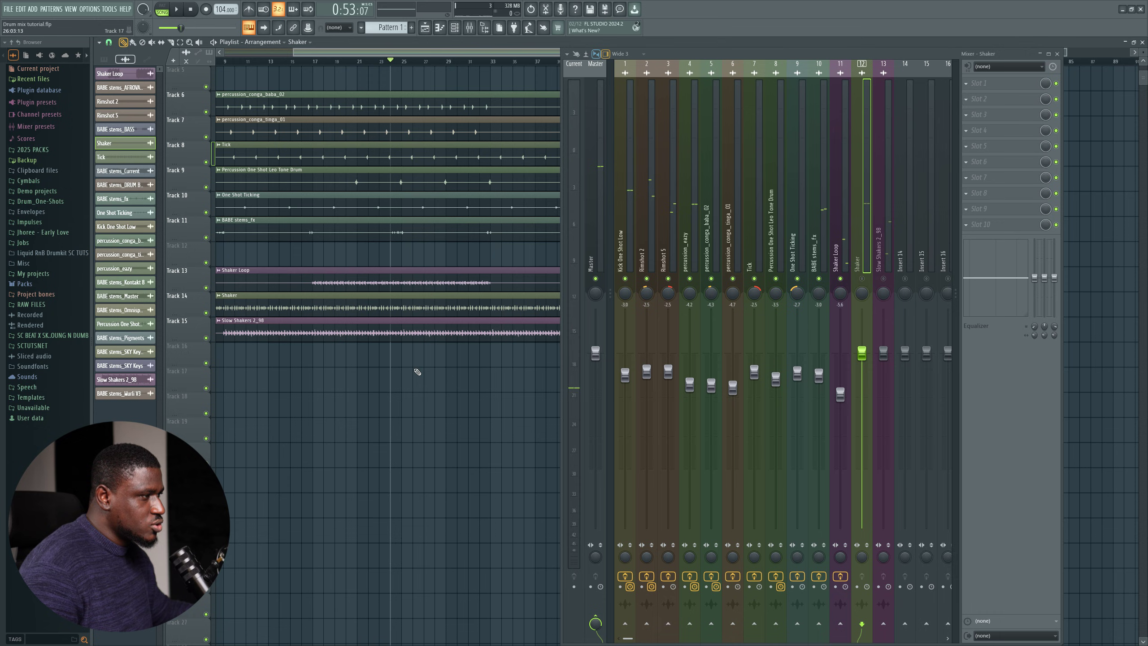
# Select the Slow Shakers 2_98 mixer track through its clip and play it in the mix
pyautogui.doubleClick(290, 332)
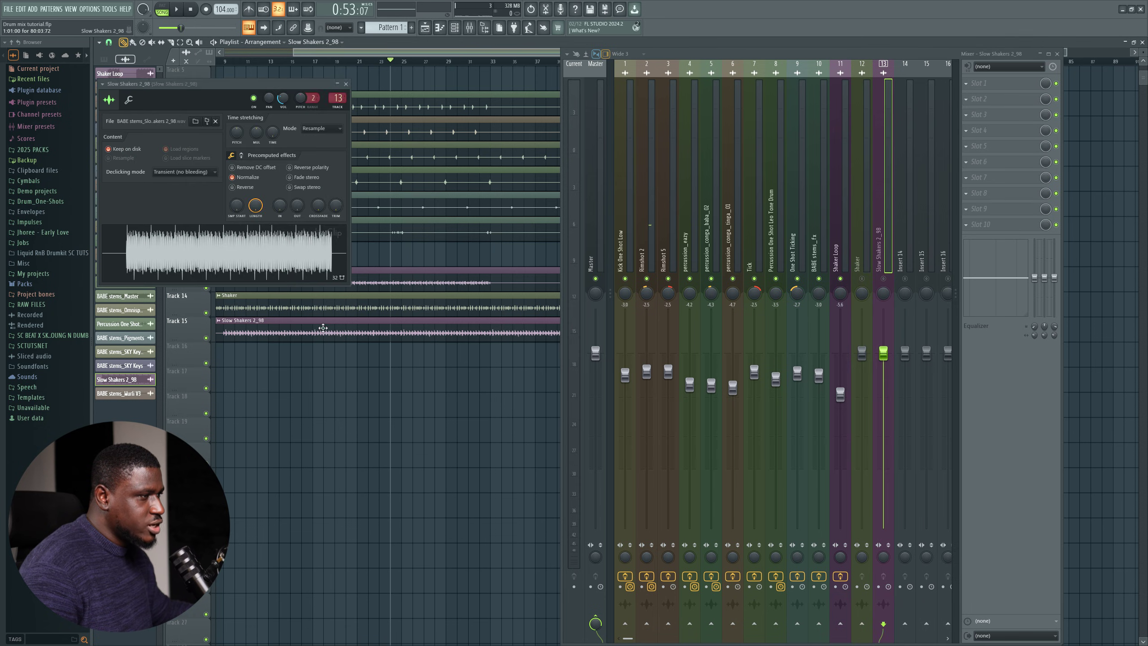
pyautogui.press('Escape')
pyautogui.press('space')
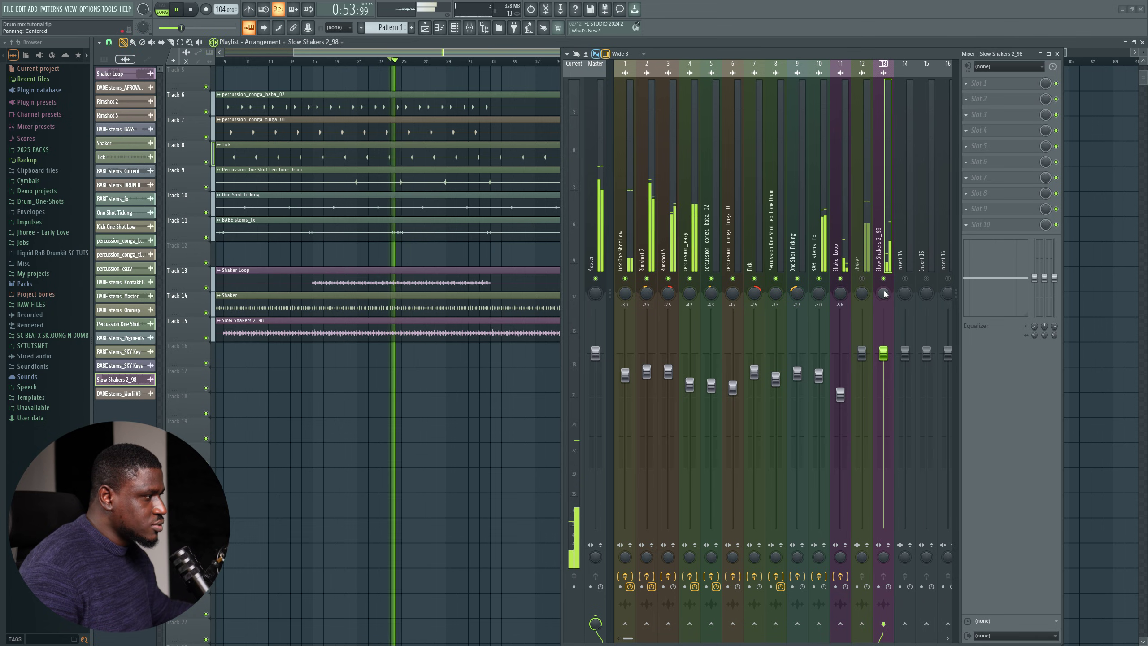
# Solo the Shaker Loop playlist track, compare it with the Slow Shakers 2_98 track, and restore all tracks
pyautogui.rightClick(207, 287)
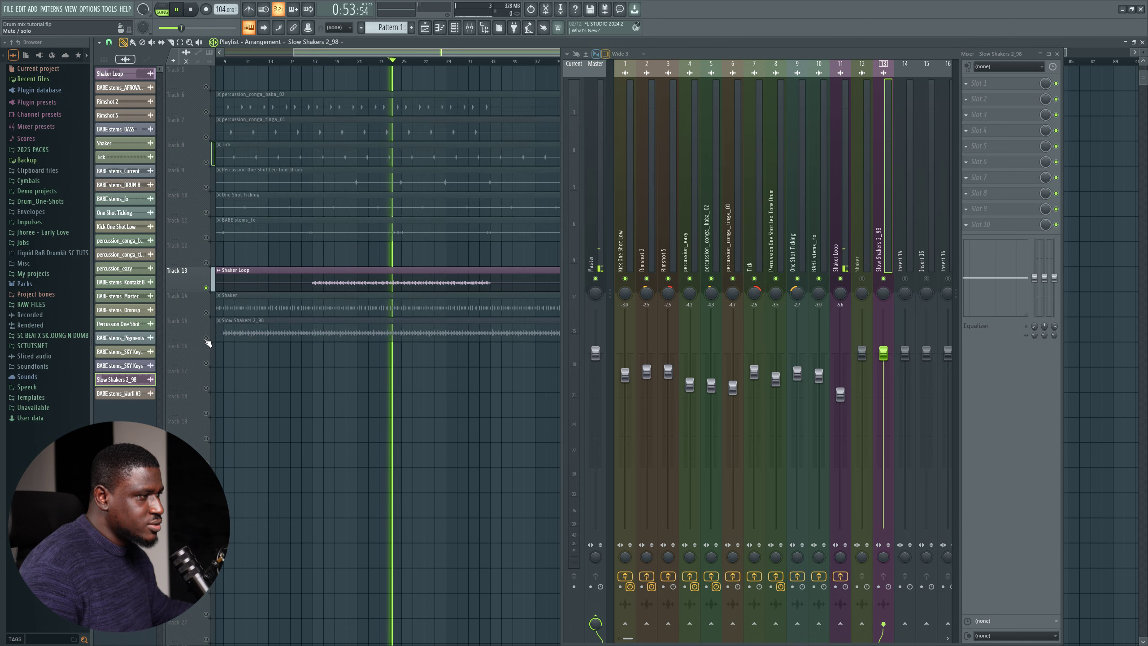
pyautogui.click(207, 338)
pyautogui.press('space')
pyautogui.click(207, 338)
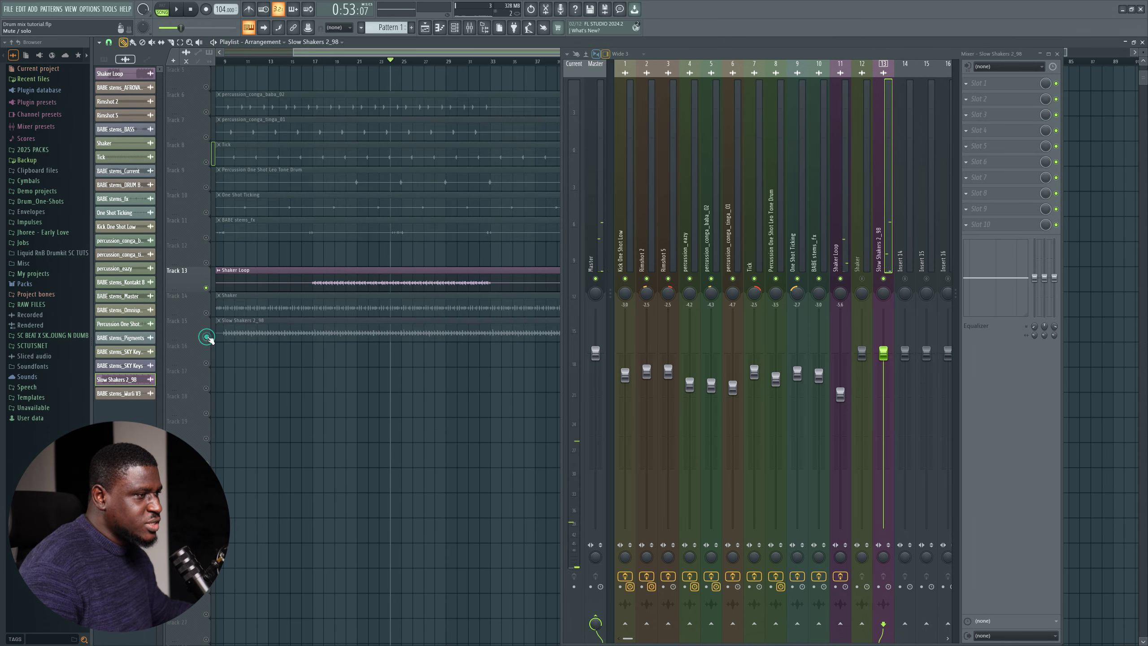
pyautogui.rightClick(208, 338)
pyautogui.rightClick(207, 338)
# Mute the Shaker playlist track and lower the Slow Shakers 2_98 fader to about -6.6 dB during playback
pyautogui.click(207, 313)
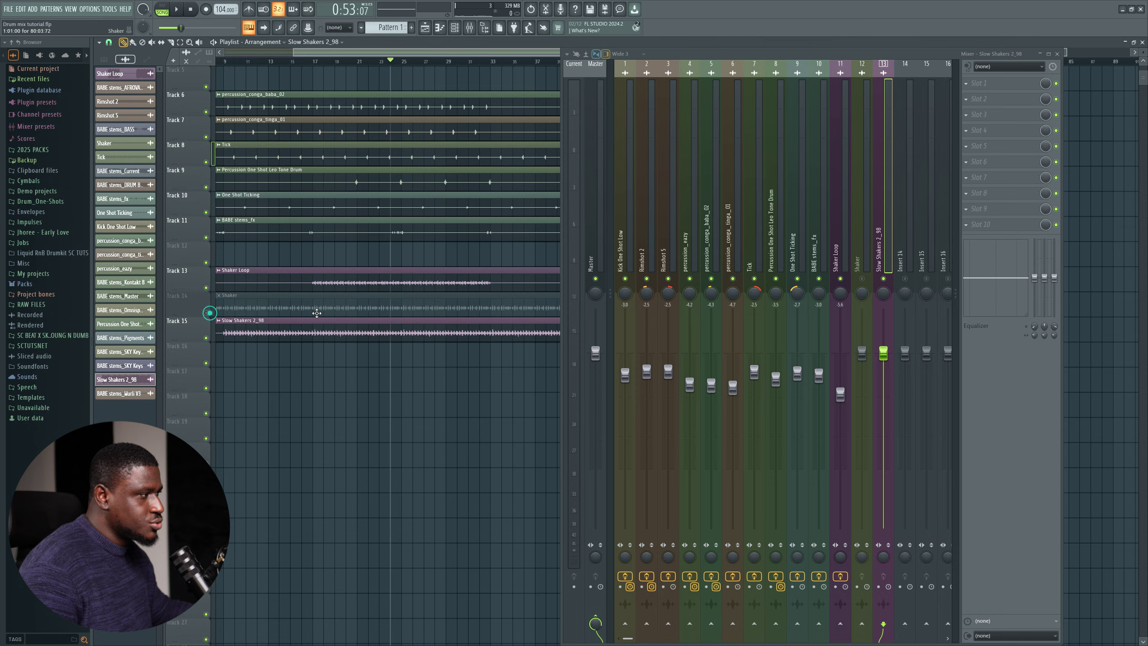
pyautogui.press('space')
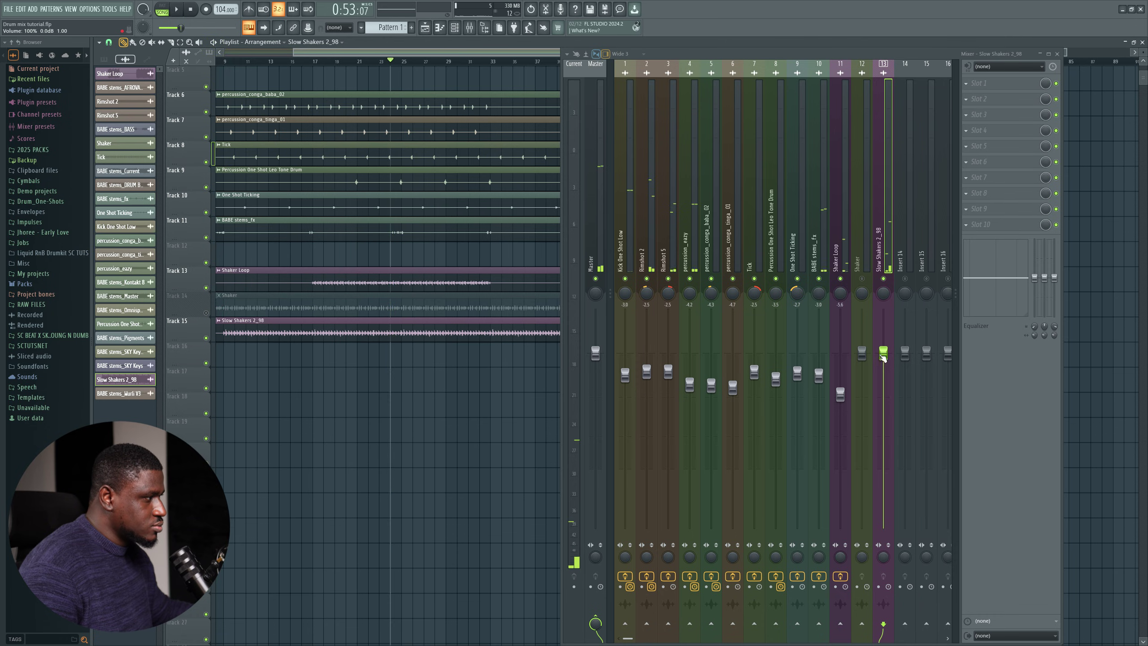
pyautogui.moveTo(883, 354); pyautogui.dragTo(883, 401)
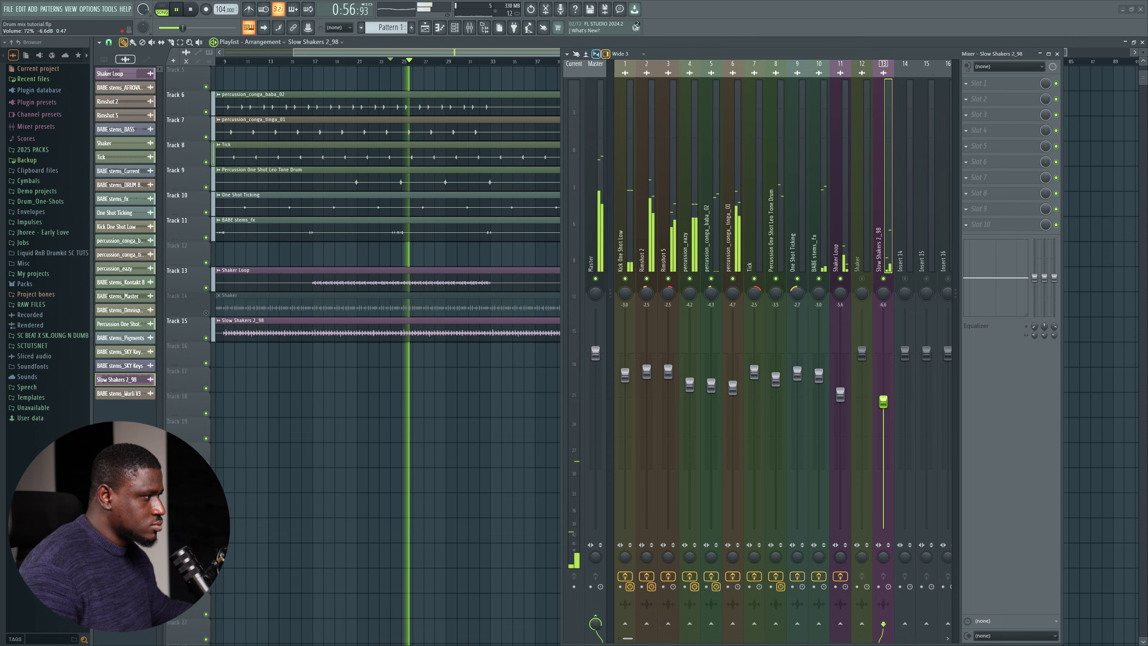
pyautogui.press('space')
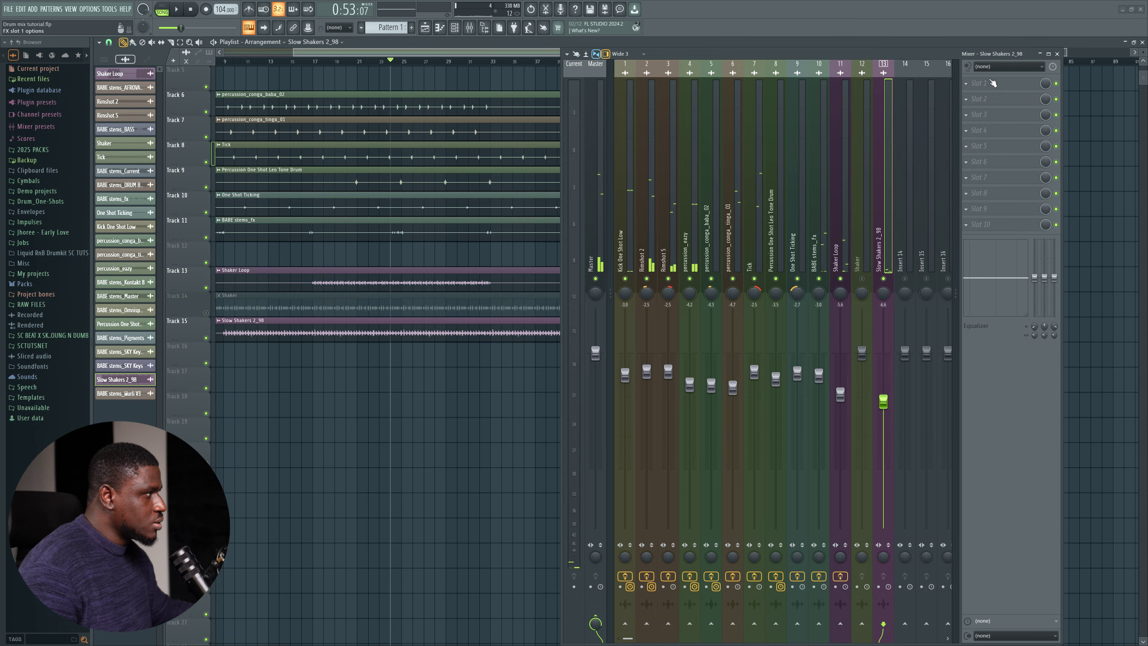
# Add Fruity Parametric EQ 2 to the Slow Shakers 2_98 track and high-pass it at about 646 Hz during playback
pyautogui.click(989, 81)
pyautogui.click(860, 467)
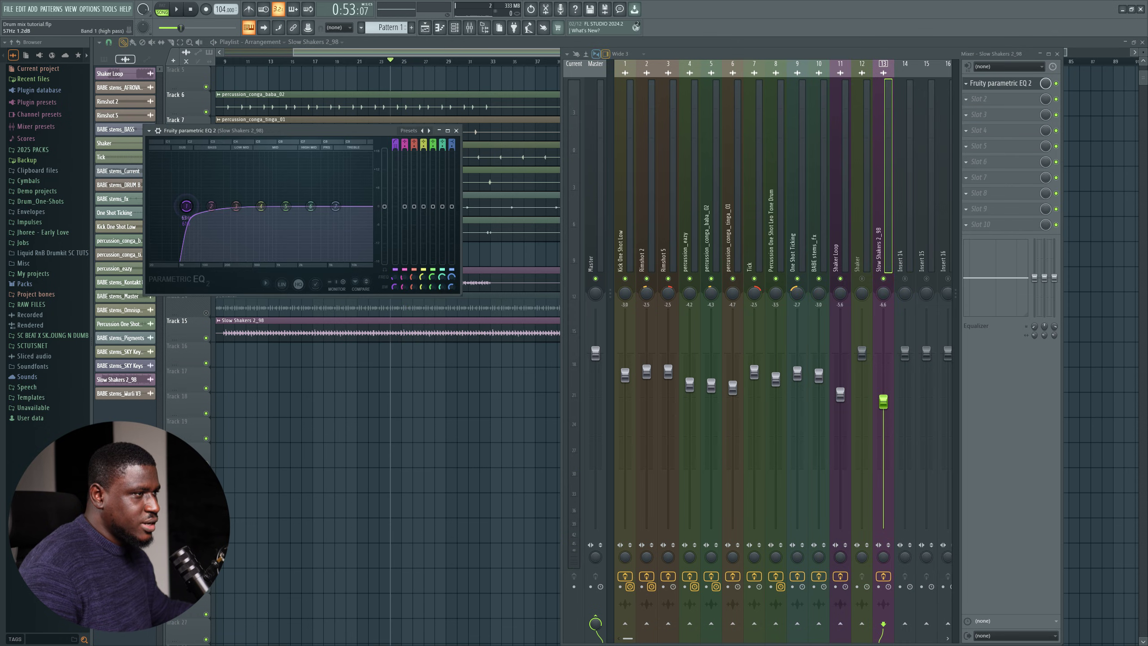
pyautogui.press('space')
pyautogui.moveTo(192, 207); pyautogui.dragTo(262, 206)
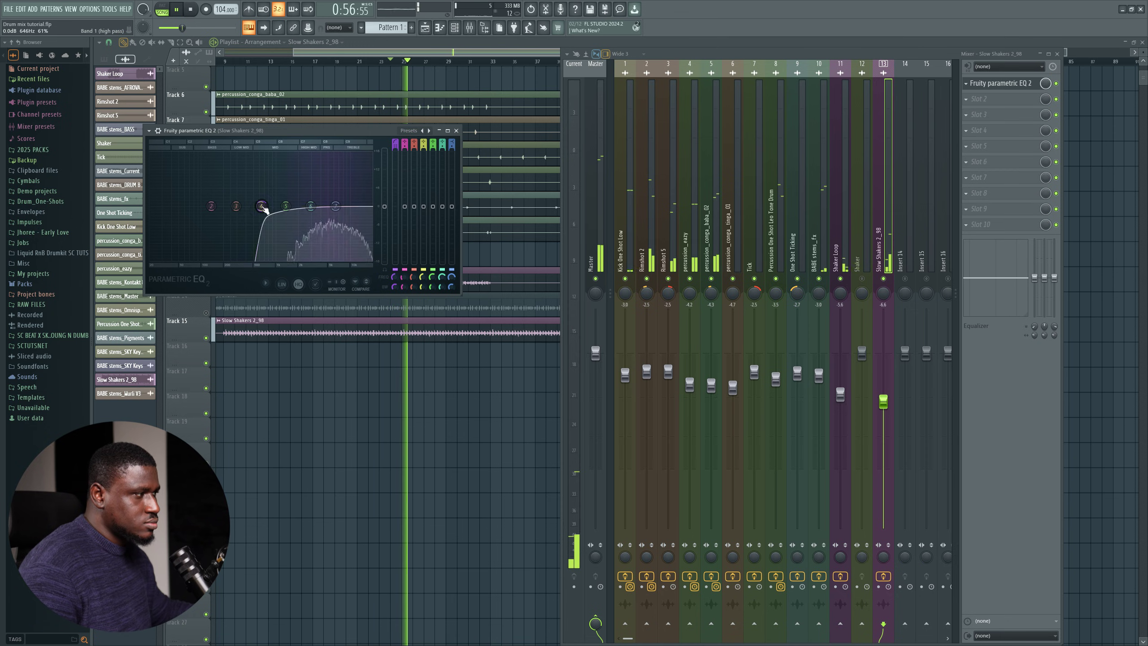
pyautogui.press('Escape')
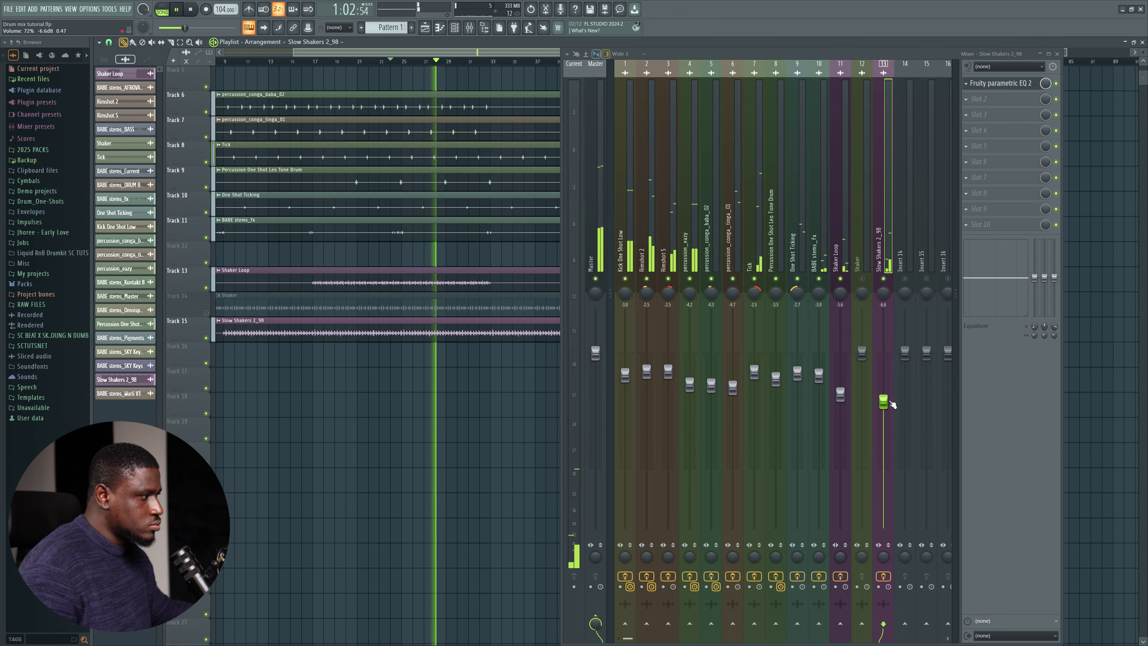
# Lower the Slow Shakers 2_98 fader to about -8.2 dB and the Shaker Loop fader to about -6.8 dB
pyautogui.moveTo(888, 401)
pyautogui.mouseDown()
pyautogui.moveTo(888, 412)
pyautogui.moveTo(840, 401)
pyautogui.mouseUp()
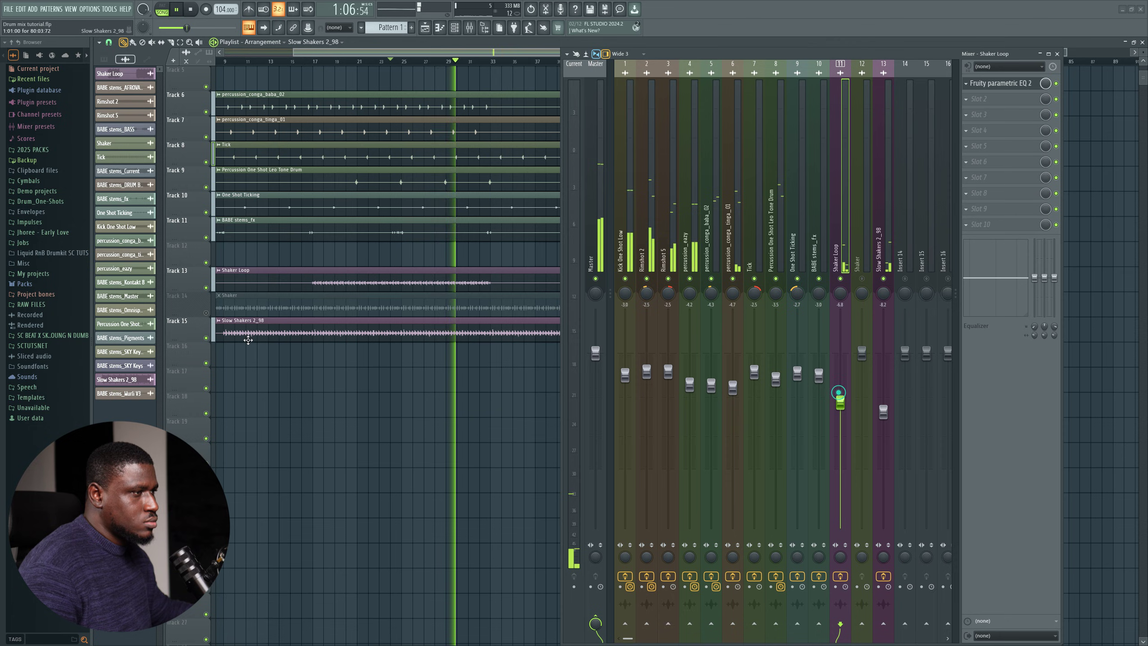
pyautogui.press('space')
# Unmute the Shaker playlist track, audition it in the mix, and lower its mixer fader to about -0.4 dB
pyautogui.click(206, 313)
pyautogui.doubleClick(367, 307)
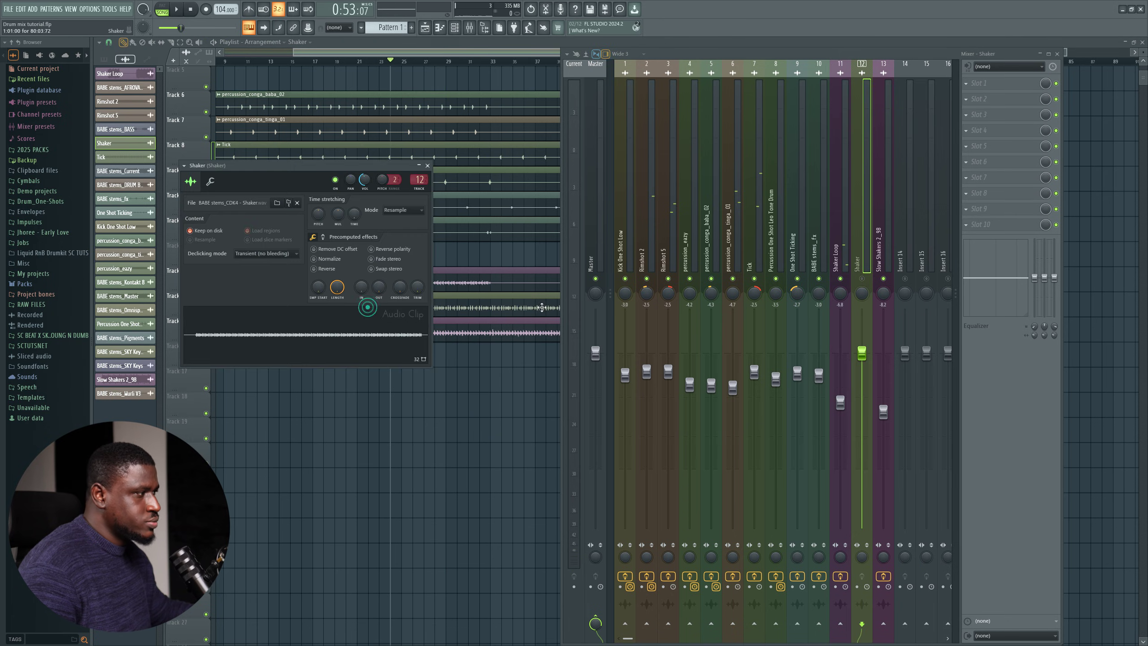
pyautogui.press('space')
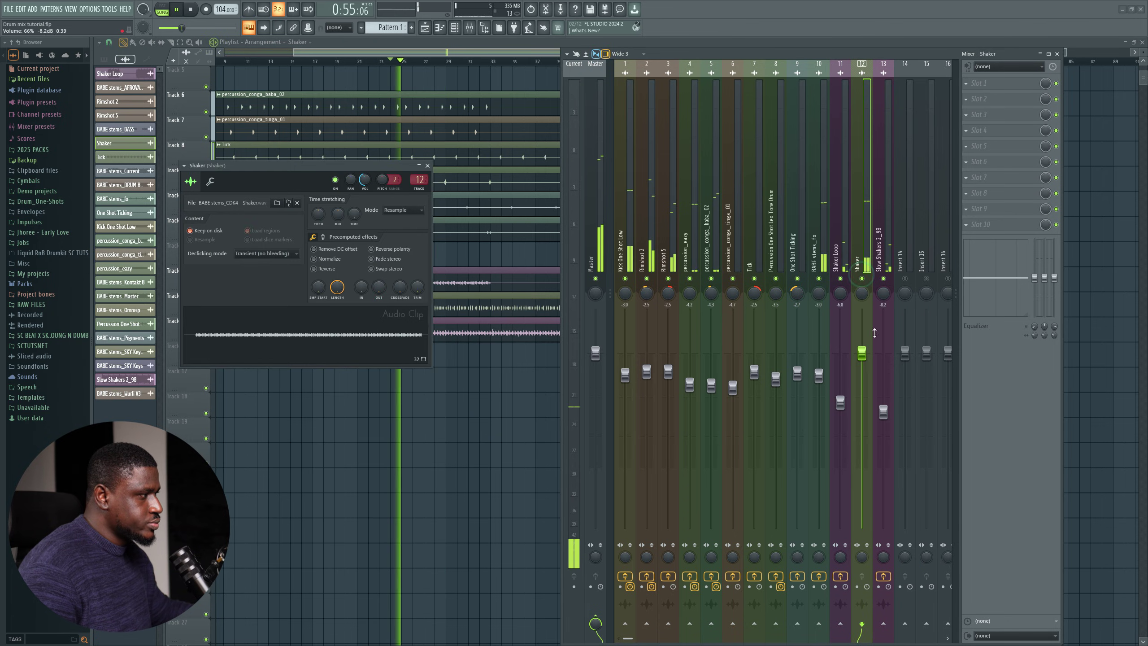
pyautogui.press('space')
pyautogui.moveTo(862, 353); pyautogui.dragTo(864, 358)
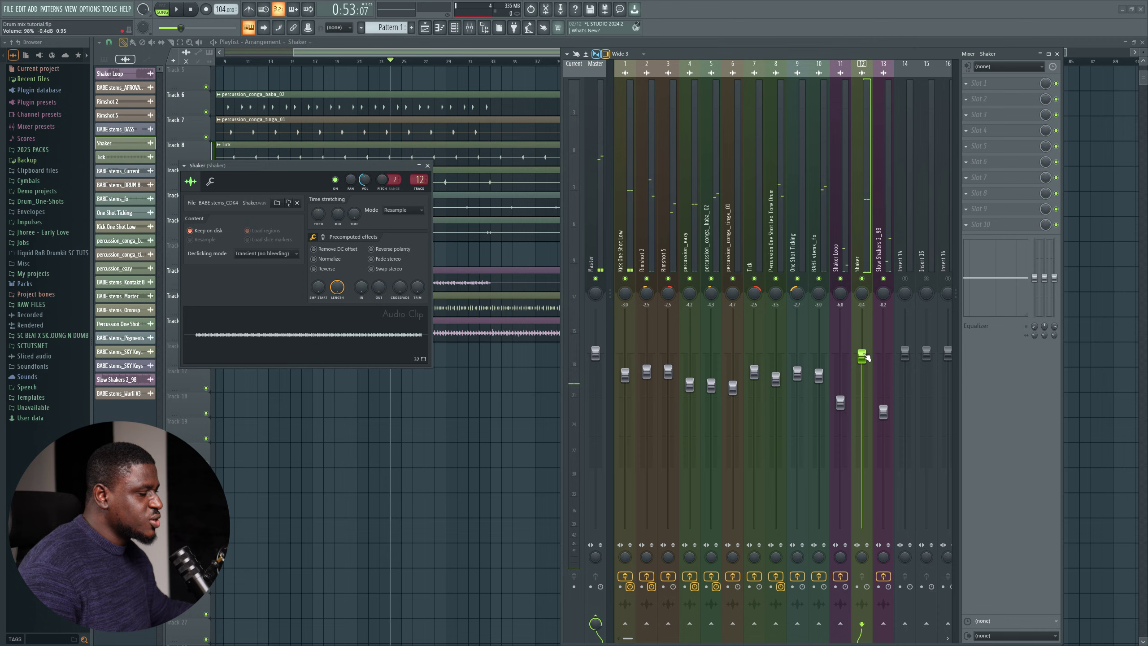
pyautogui.rightClick(473, 395)
# Solo the Shaker Loop, Shaker and Slow Shakers 2_98 playlist tracks in turn to compare them, and restore all tracks
pyautogui.moveTo(380, 276); pyautogui.dragTo(348, 357)
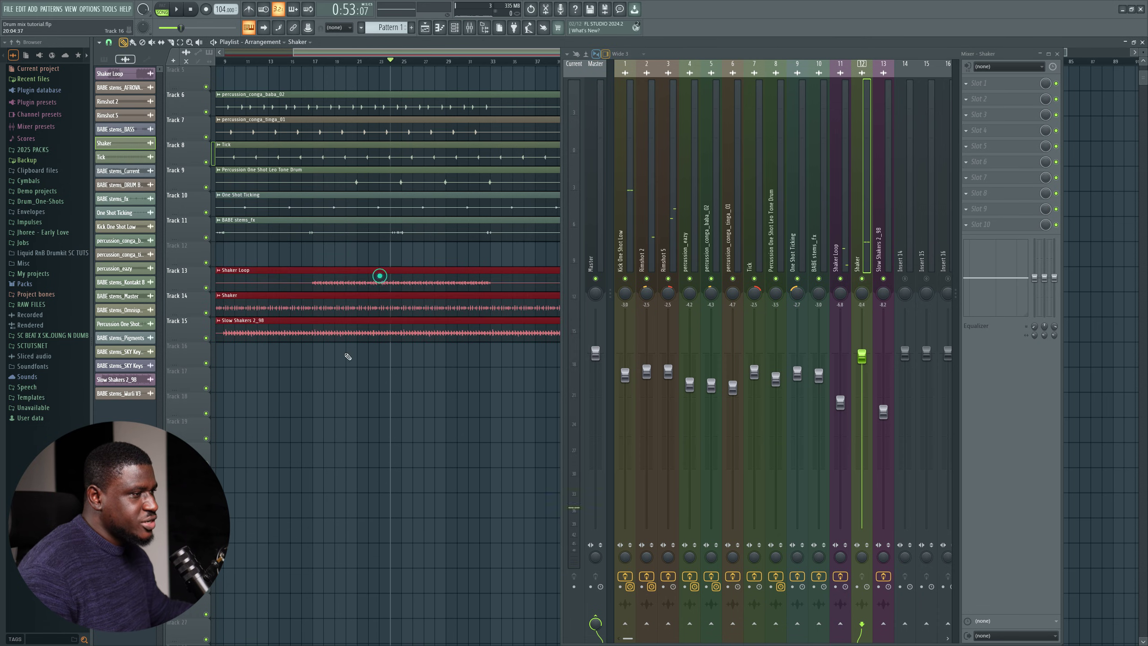
pyautogui.keyDown('ctrl'); pyautogui.click(206, 287); pyautogui.keyUp('ctrl')
pyautogui.press('space')
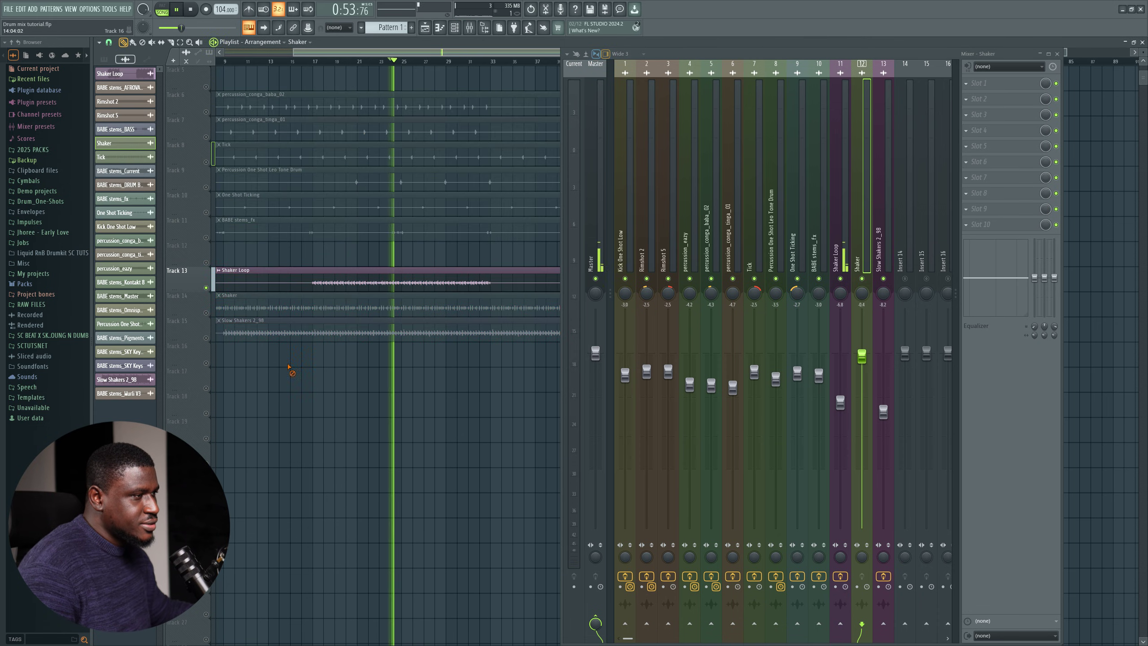
pyautogui.keyDown('ctrl'); pyautogui.click(206, 312); pyautogui.keyUp('ctrl')
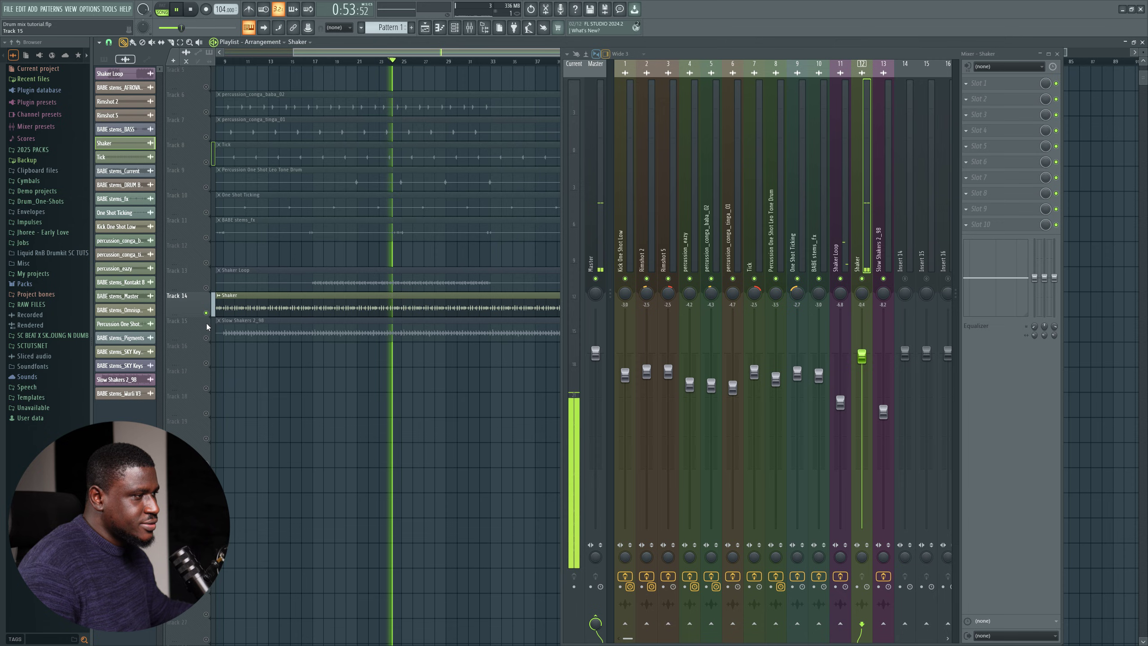
pyautogui.keyDown('ctrl'); pyautogui.click(206, 338); pyautogui.keyUp('ctrl')
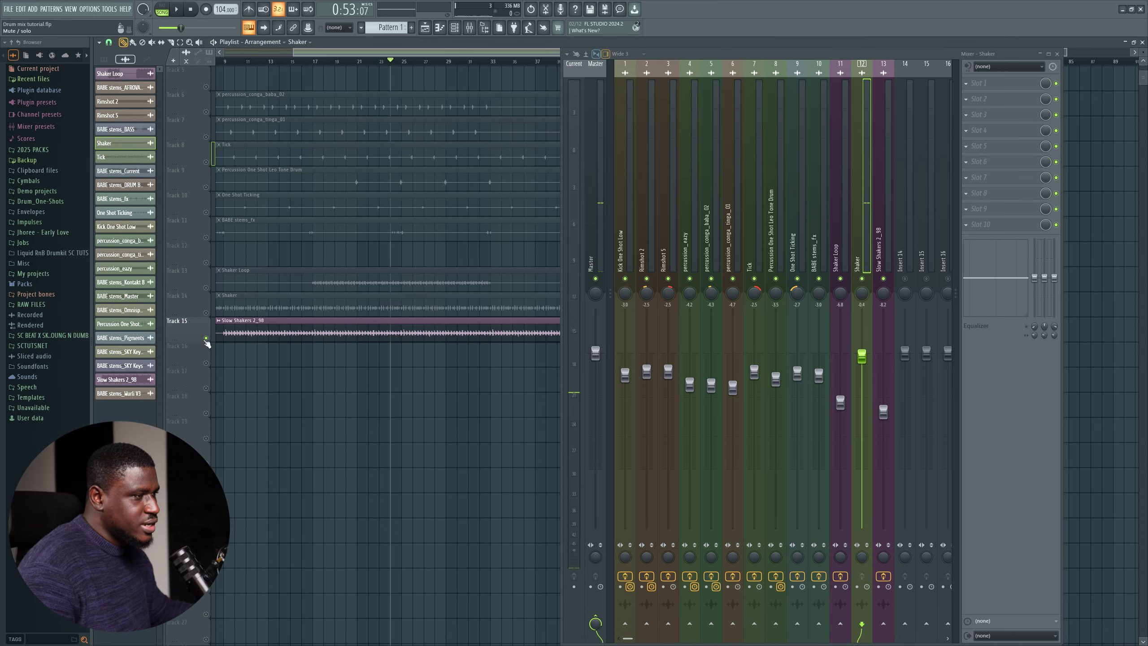
pyautogui.press('space')
pyautogui.keyDown('ctrl'); pyautogui.click(206, 338); pyautogui.keyUp('ctrl')
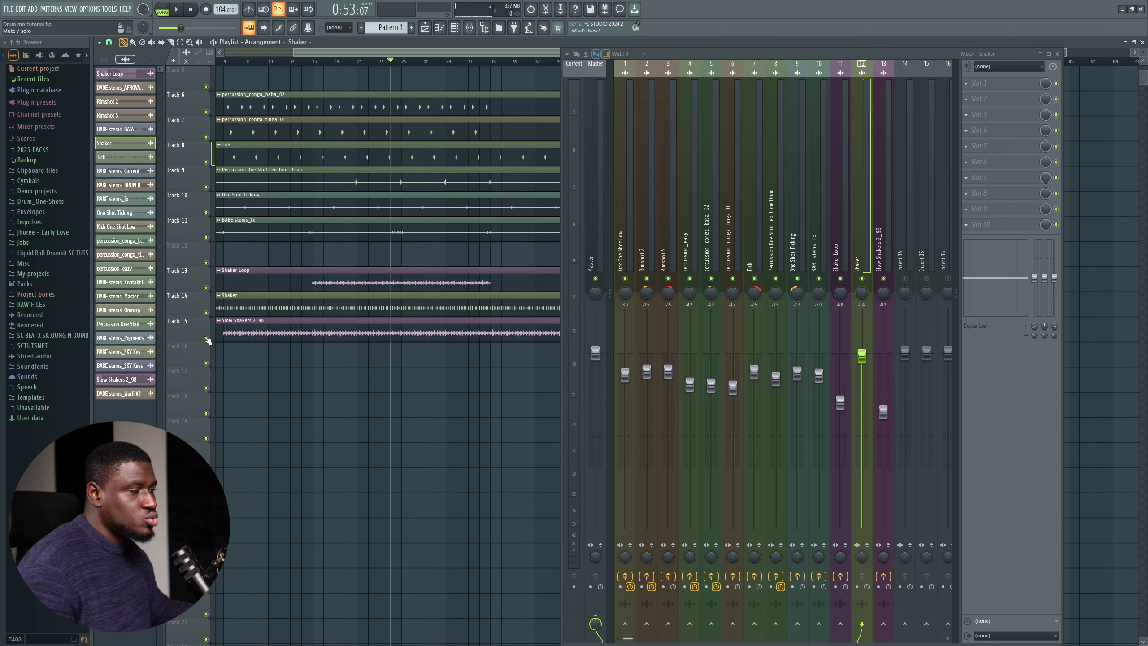
# Lower the Shaker mixer fader to about -4 dB while playing the full mix
pyautogui.press('space')
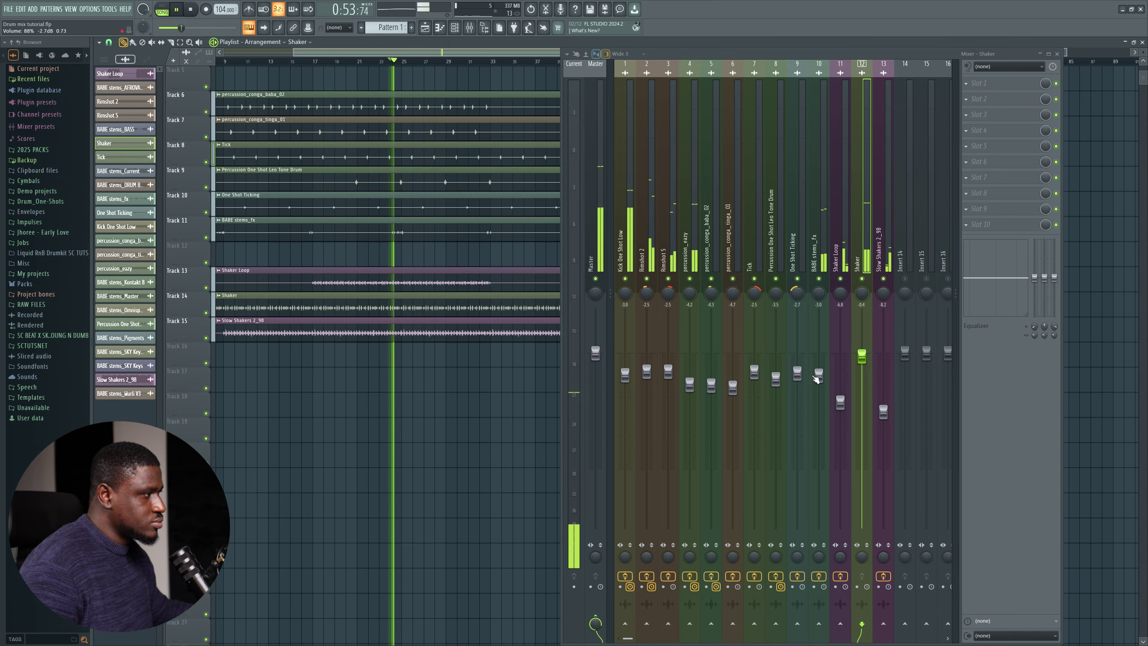
pyautogui.moveTo(861, 356); pyautogui.dragTo(863, 392)
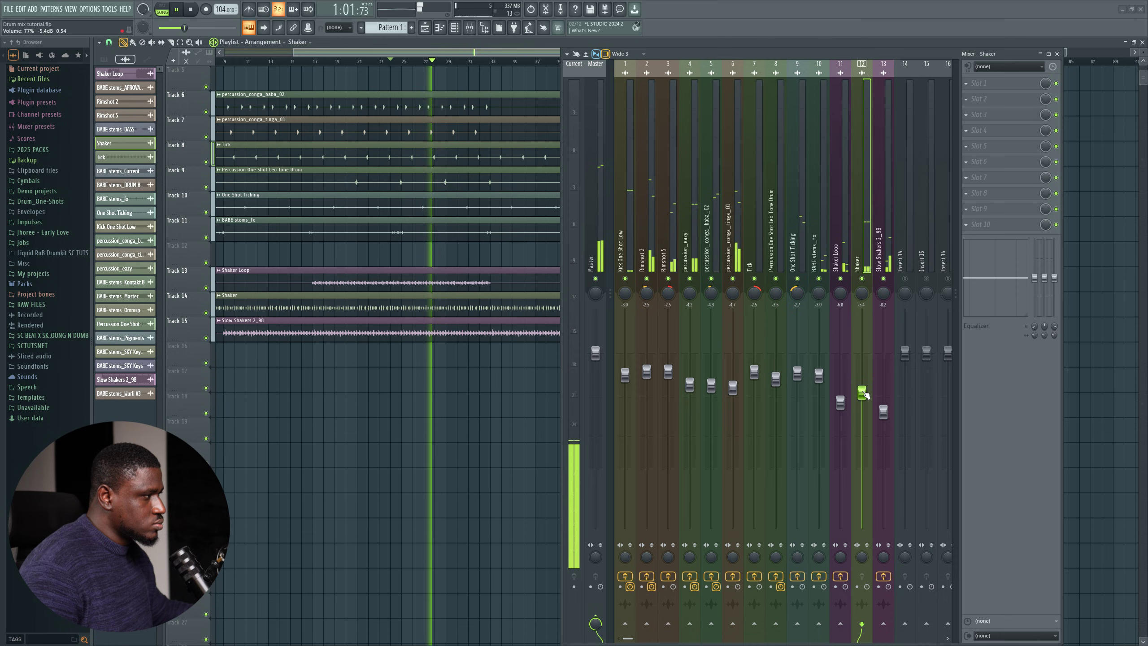
pyautogui.press('space')
# Add Fruity Parametric EQ 2 to the Shaker track, high-pass it at about 488 Hz, and dip the highest band slightly
pyautogui.click(985, 84)
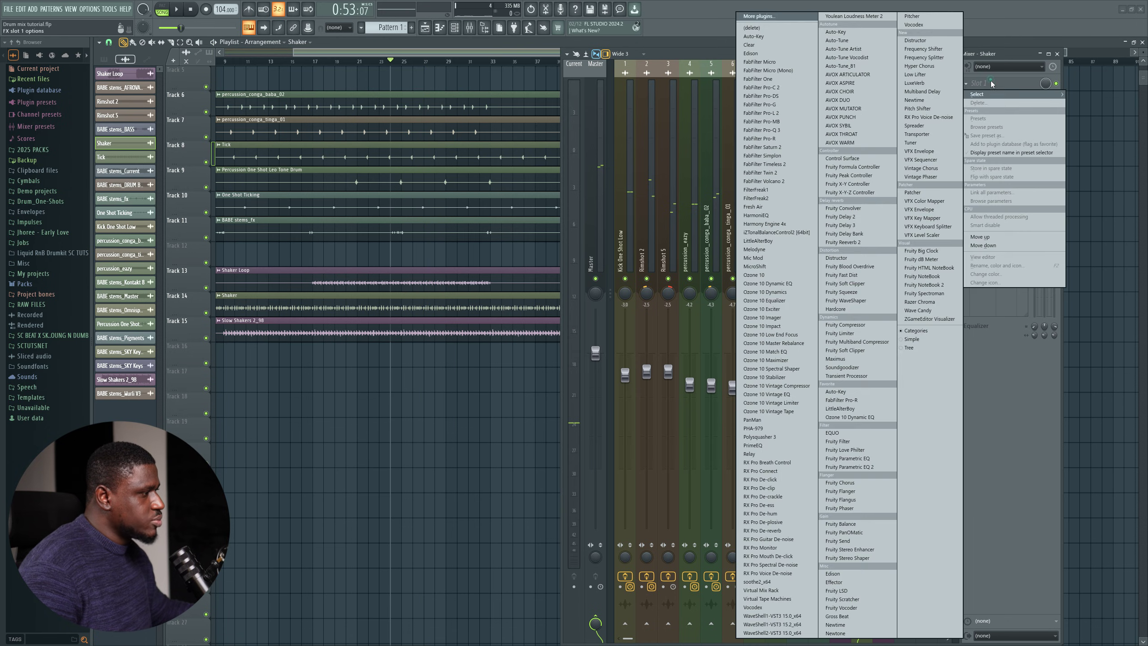
pyautogui.click(852, 467)
pyautogui.press('space')
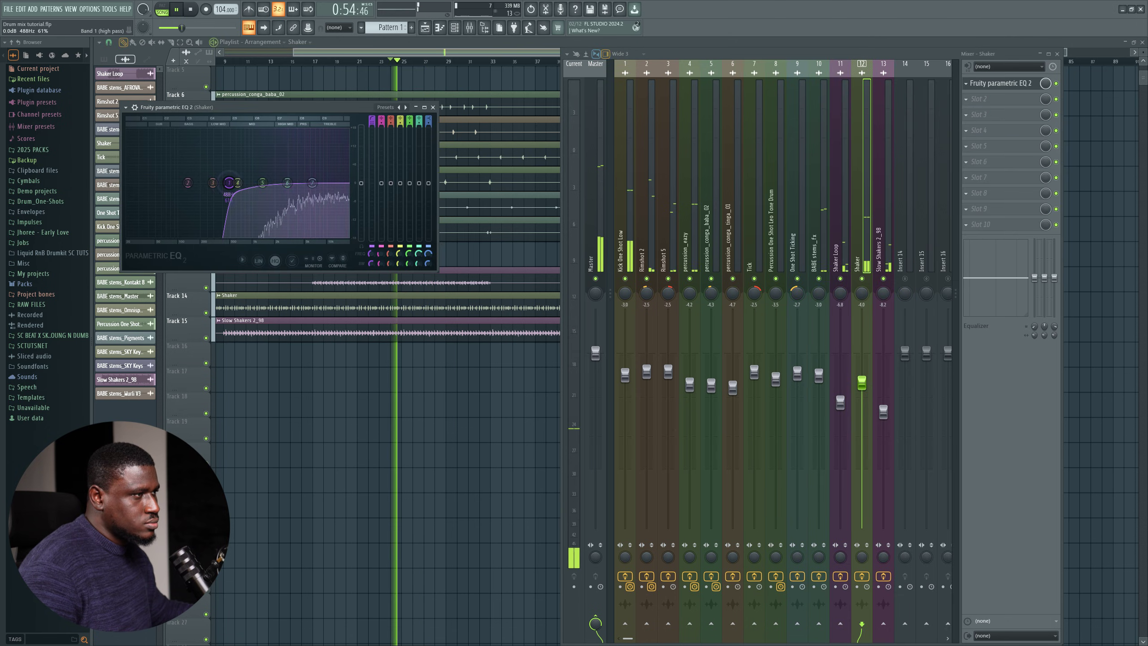
pyautogui.moveTo(313, 183); pyautogui.dragTo(312, 192)
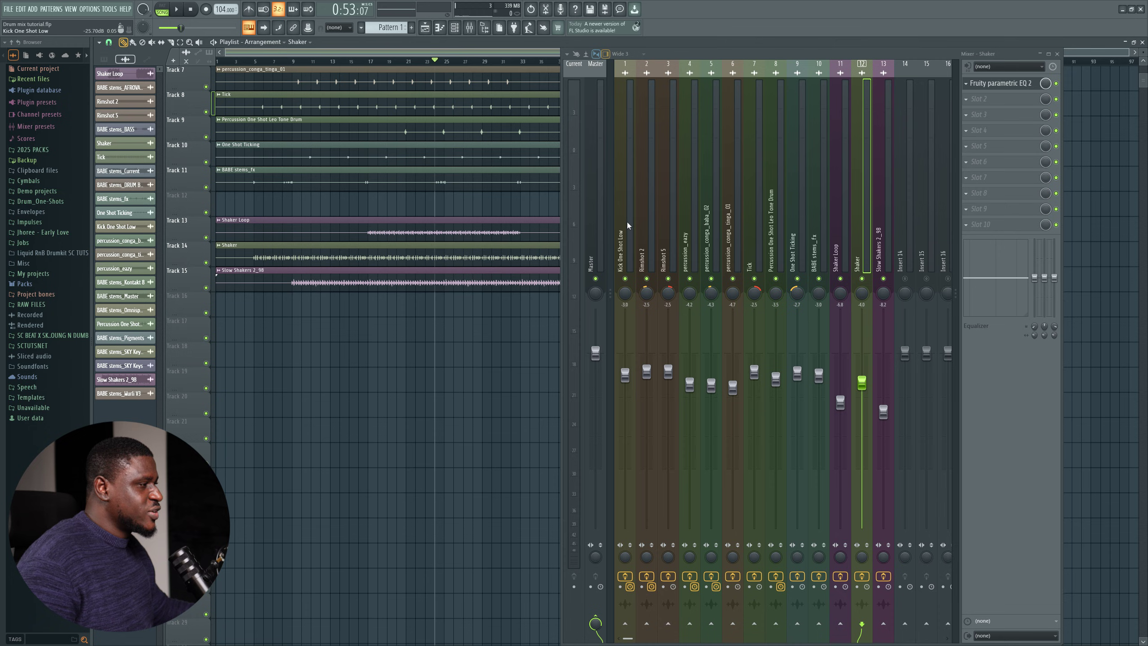
# Route the mixer tracks from Rimshot 2 through Slow Shakers 2_98 to Insert 14 only, leaving out the kick
pyautogui.moveTo(629, 232); pyautogui.dragTo(896, 242)
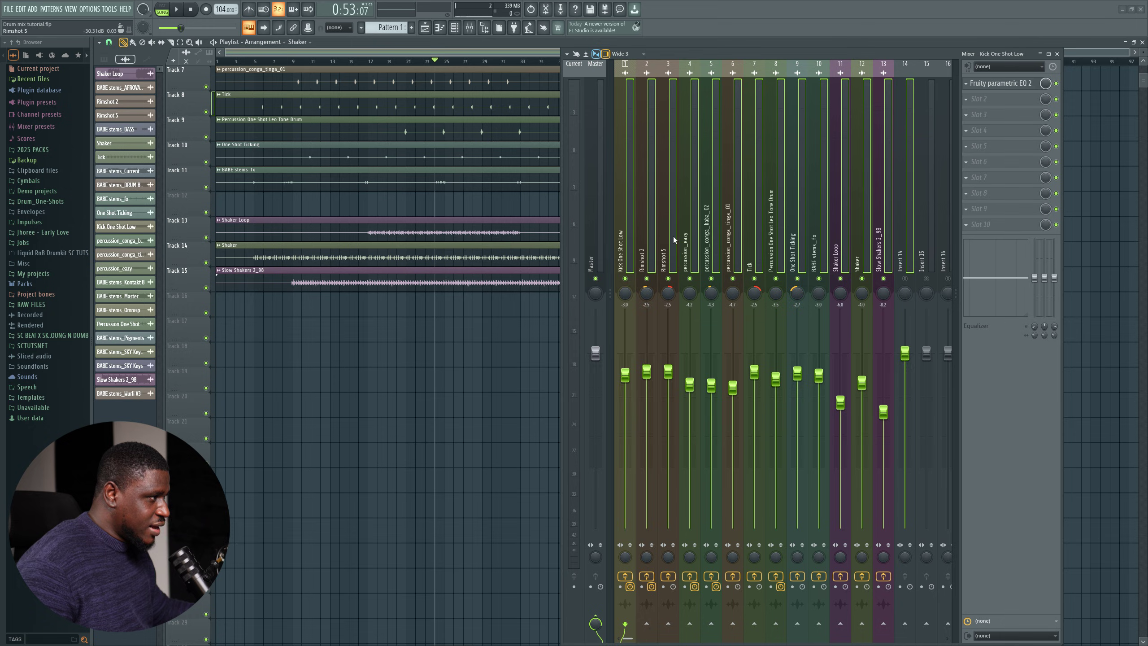
pyautogui.click(639, 235)
pyautogui.moveTo(646, 236); pyautogui.dragTo(901, 253)
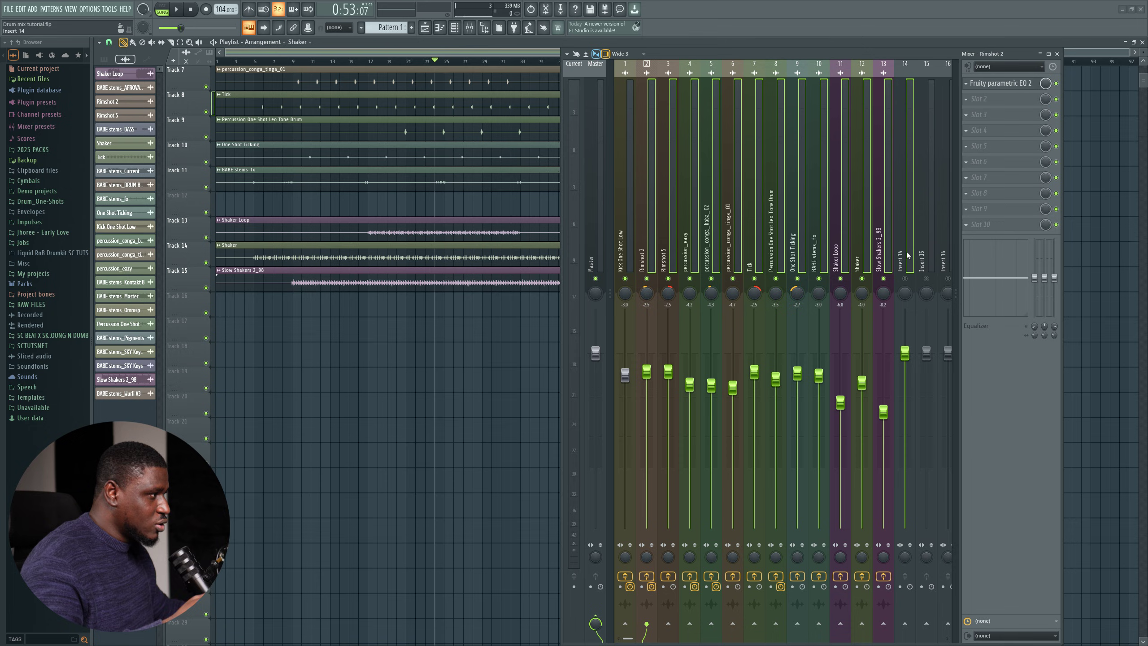
pyautogui.rightClick(906, 64)
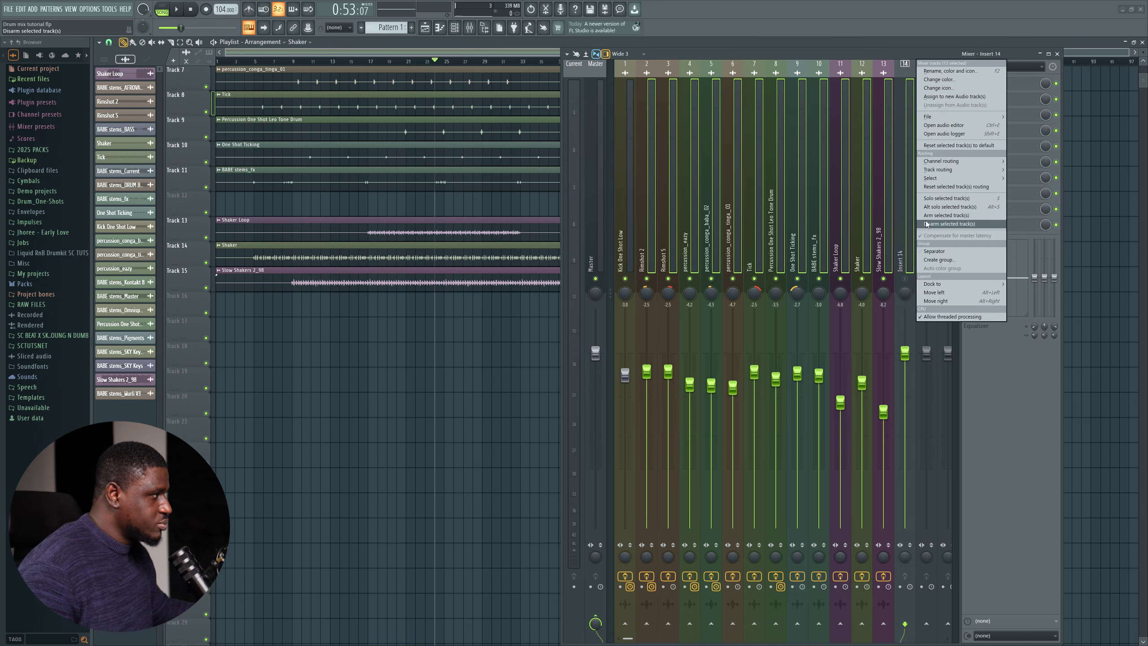
pyautogui.moveTo(940, 170)
pyautogui.click(792, 186)
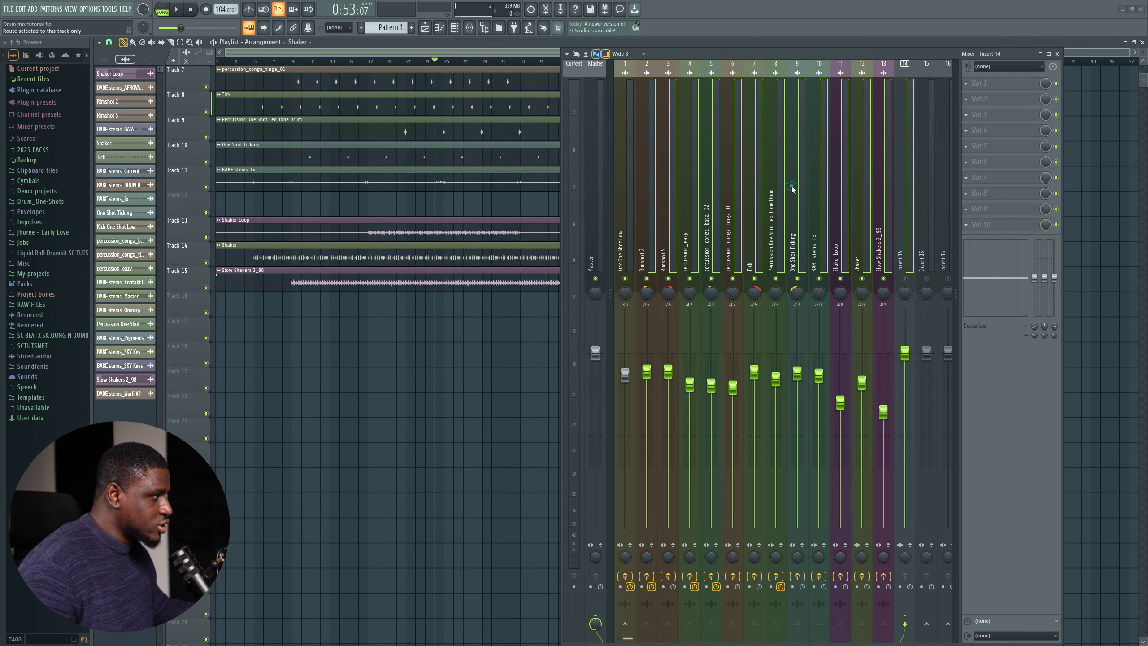
pyautogui.click(840, 217)
# Rename the Insert 14 mixer track as Perc buss
pyautogui.rightClick(895, 224)
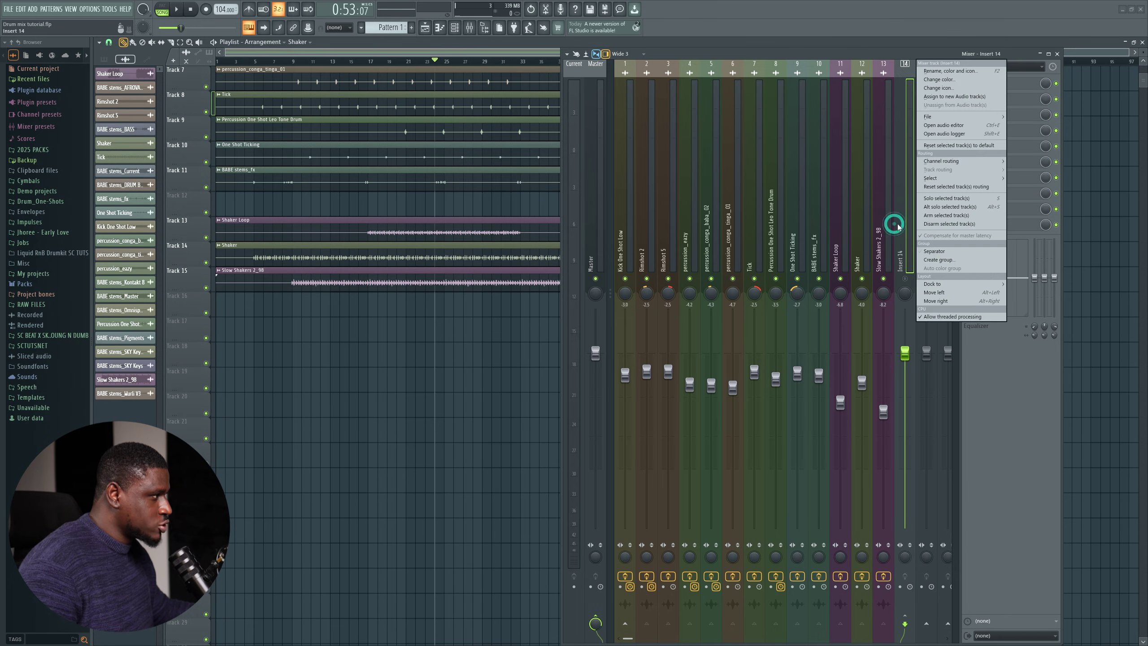
pyautogui.click(935, 72)
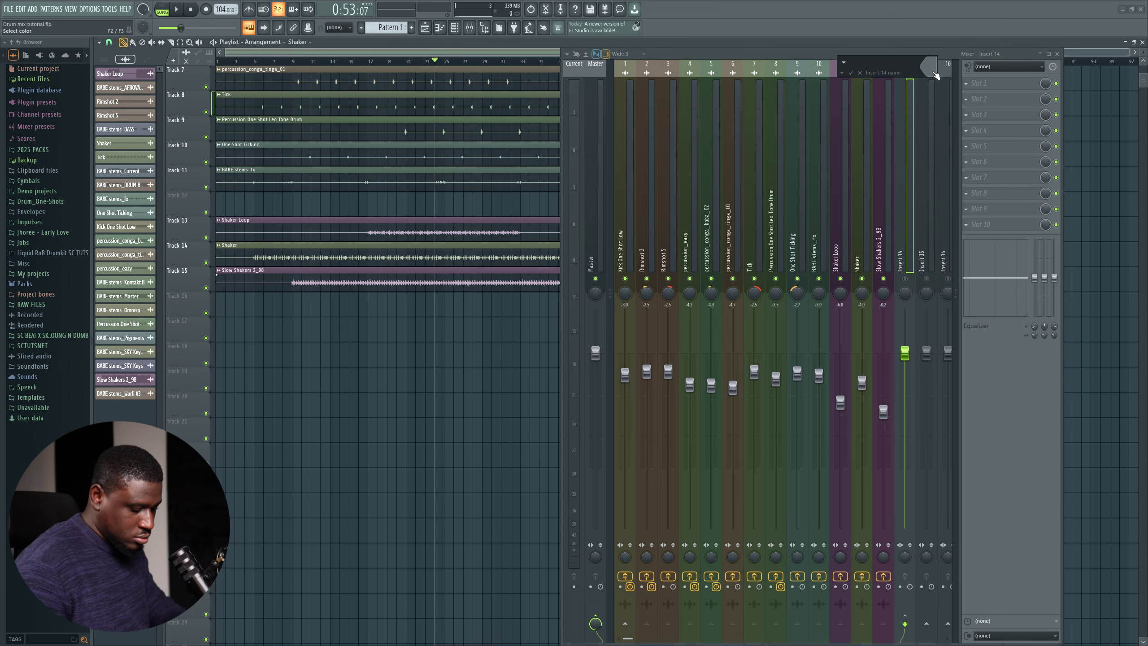
pyautogui.press('capslock')
pyautogui.press('capslock')
pyautogui.write('Perc buss')
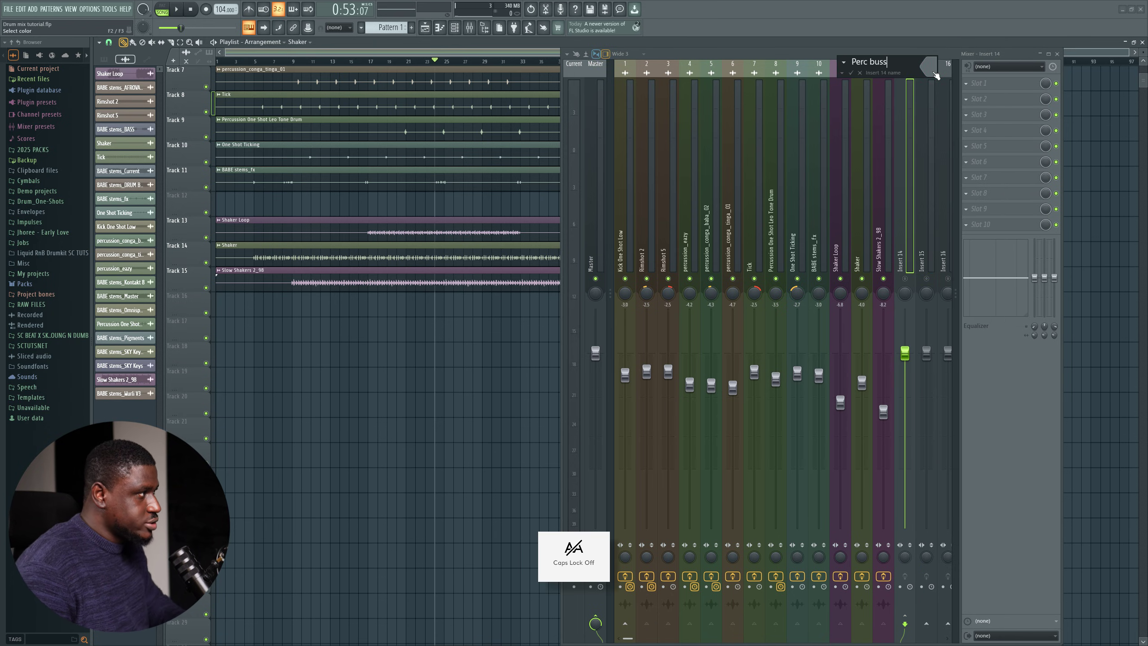
pyautogui.press('Return')
# Play the mix and check the routing of the Rimshot 2, Kick One Shot Low and Perc buss tracks
pyautogui.press('space')
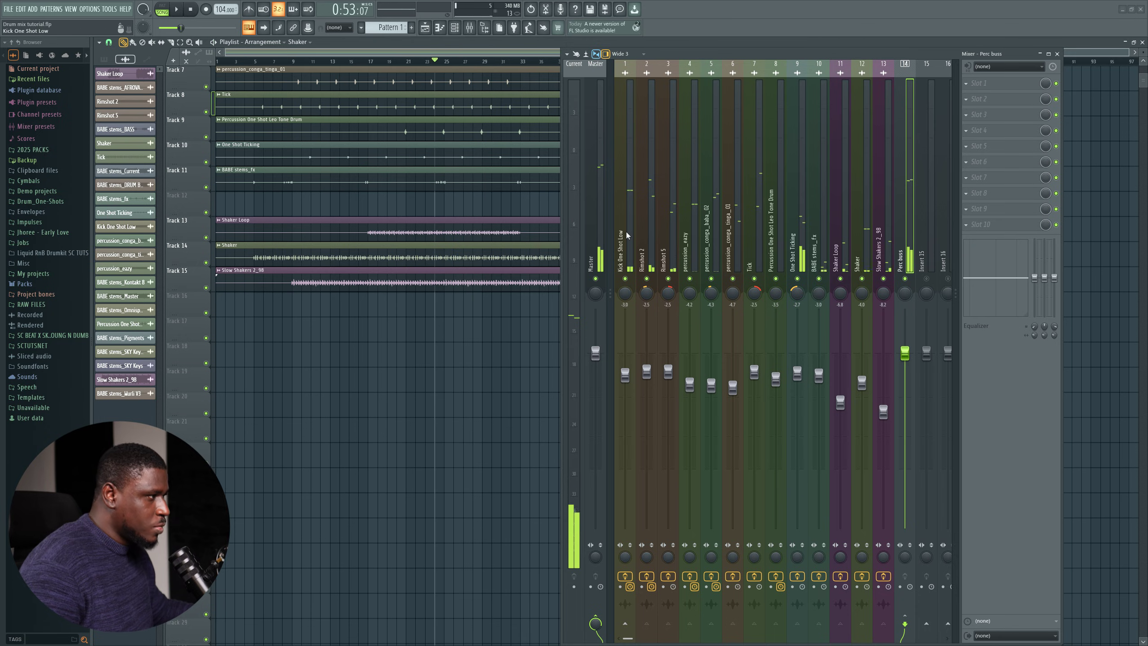
pyautogui.press('space')
pyautogui.click(652, 248)
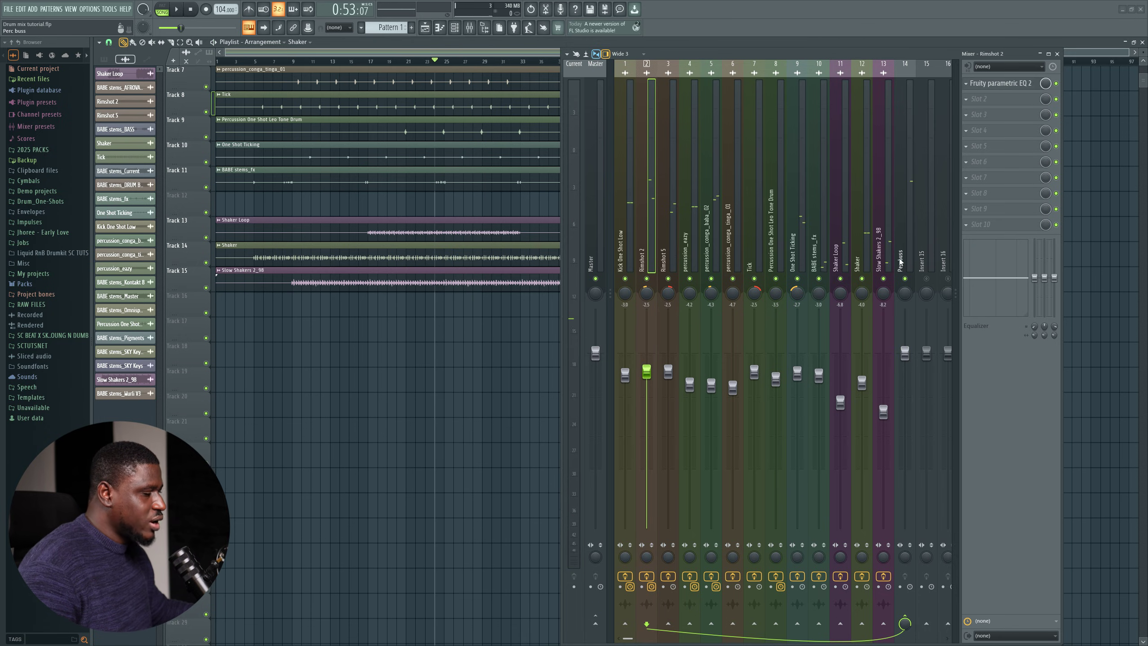
pyautogui.click(903, 246)
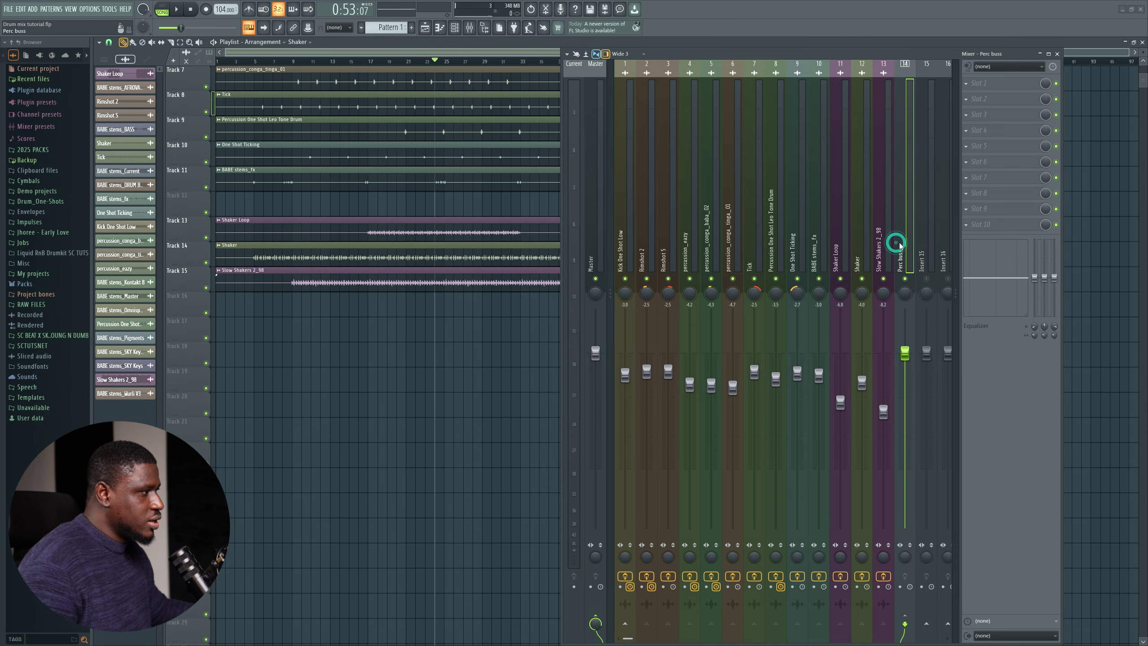
pyautogui.click(623, 240)
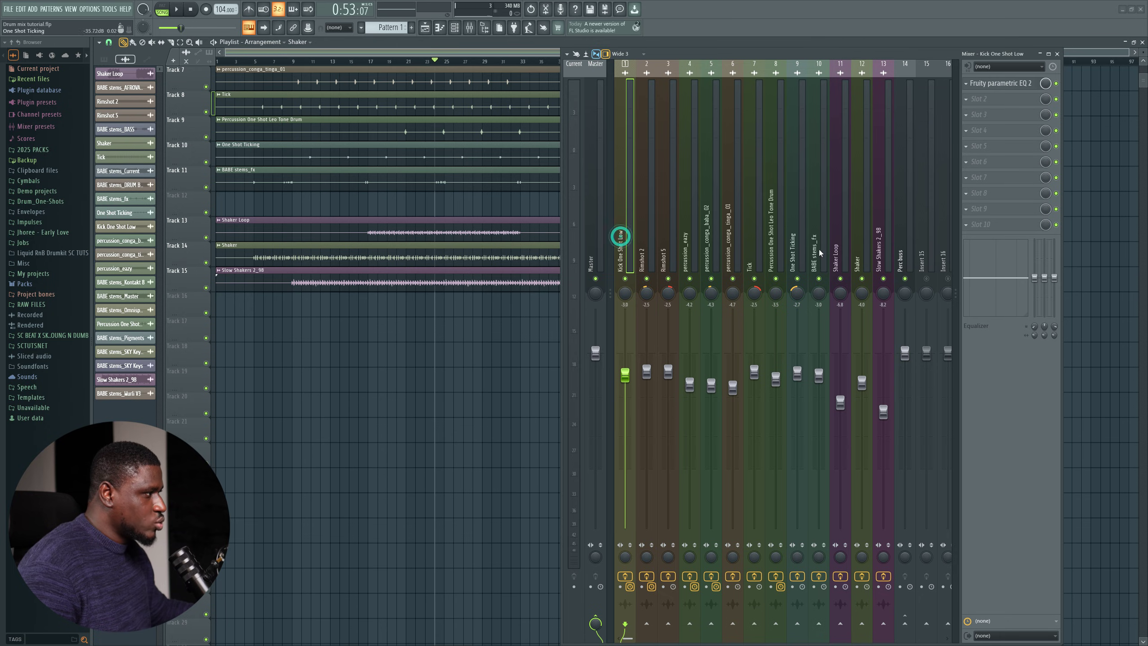
pyautogui.click(908, 247)
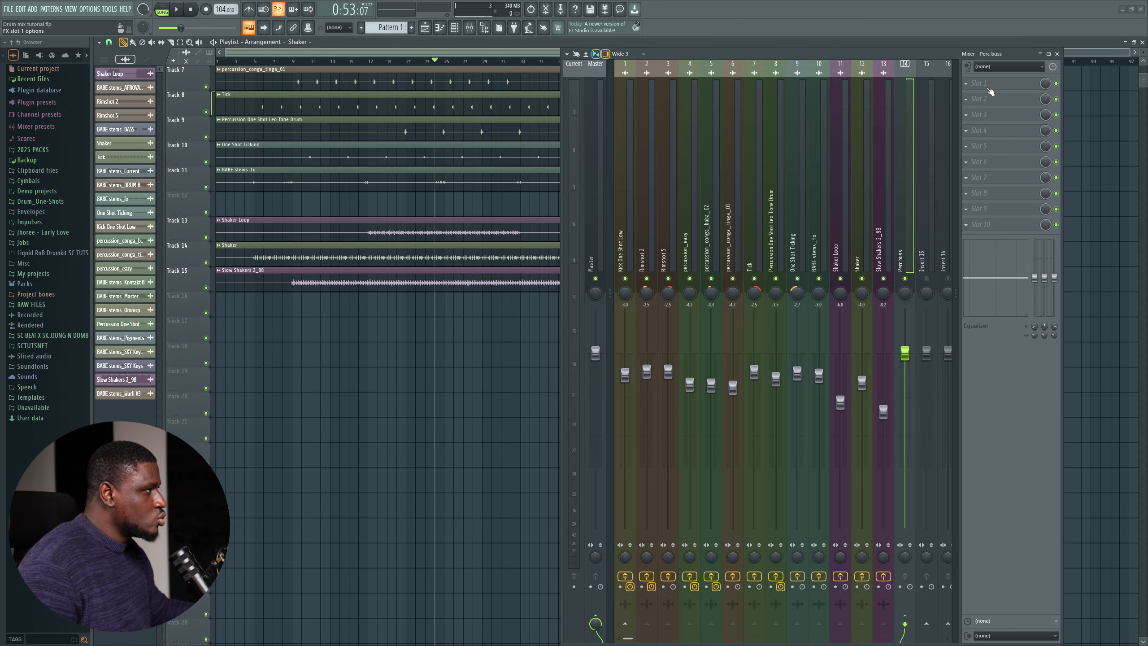
pyautogui.press('space')
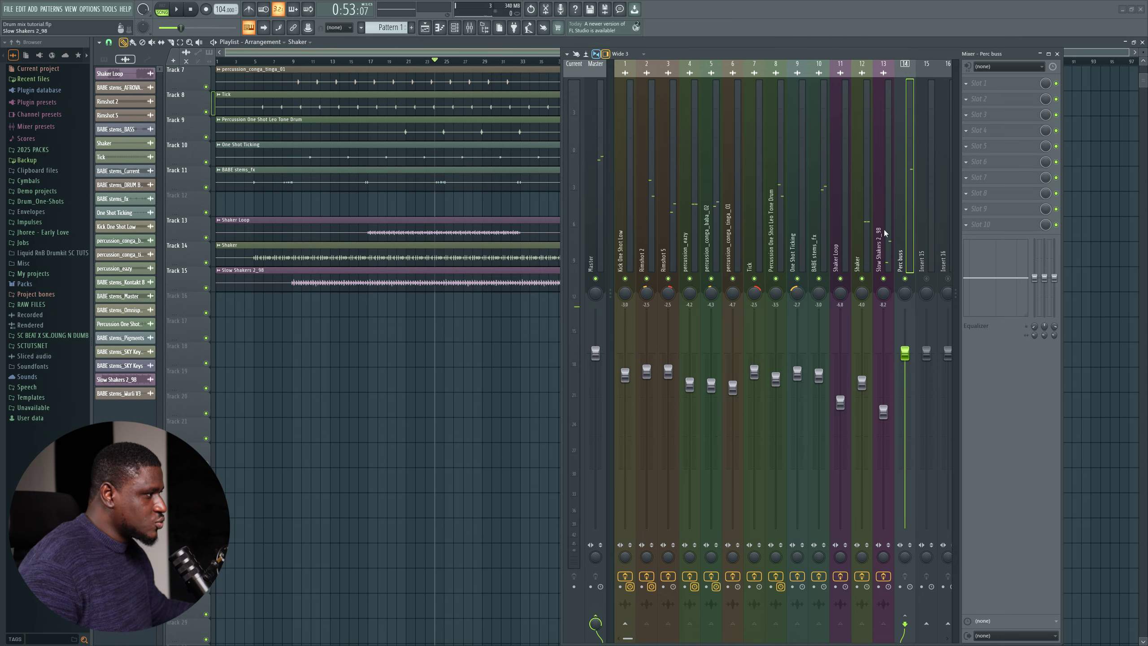
# Route the Perc buss and Kick One Shot Low mixer tracks to Insert 15 only
pyautogui.click(922, 244)
pyautogui.keyDown('ctrl'); pyautogui.click(899, 231); pyautogui.keyUp('ctrl')
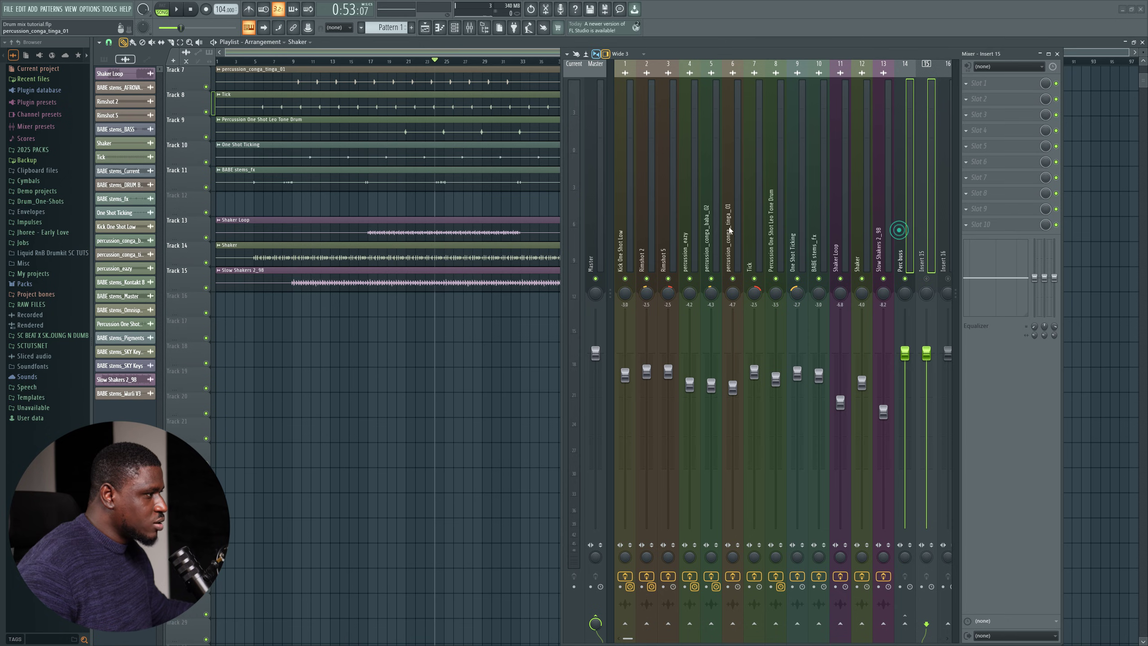
pyautogui.keyDown('ctrl'); pyautogui.click(623, 235); pyautogui.keyUp('ctrl')
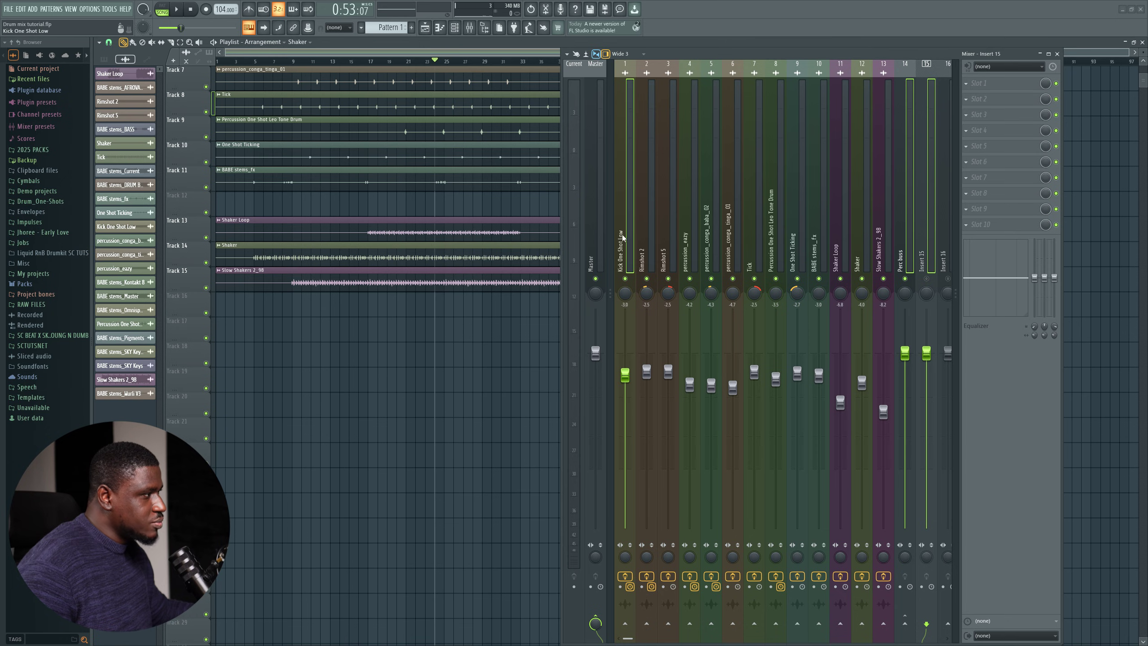
pyautogui.rightClick(922, 249)
pyautogui.moveTo(968, 170)
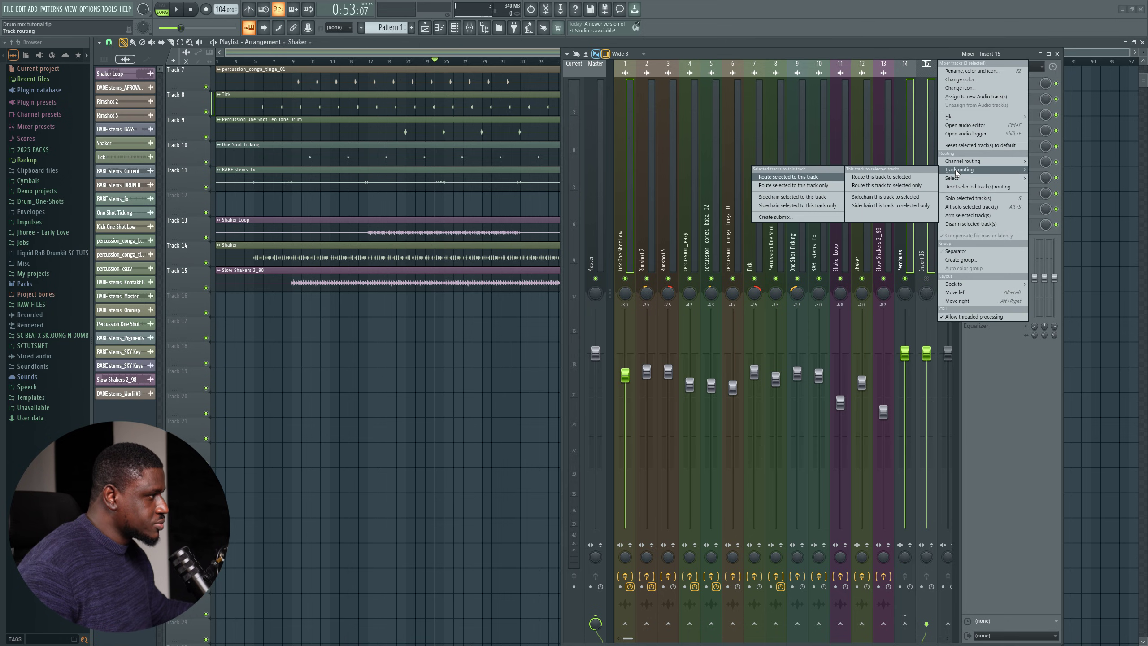
pyautogui.click(796, 186)
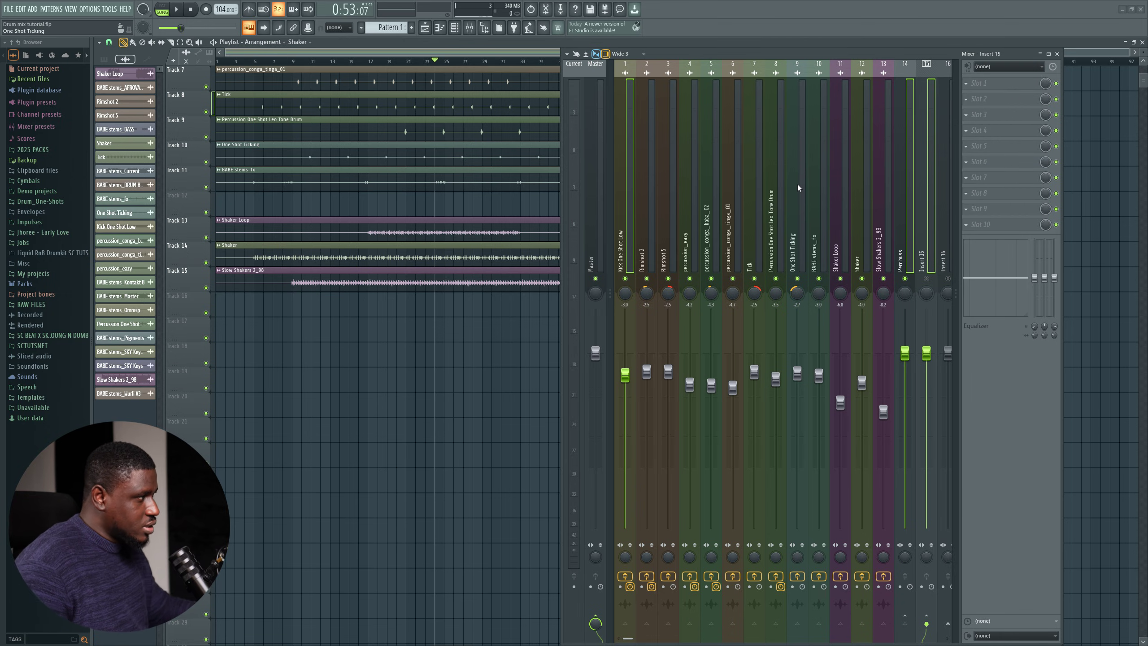
# Rename the Insert 15 mixer track as Drum buss and briefly play the mix
pyautogui.rightClick(920, 221)
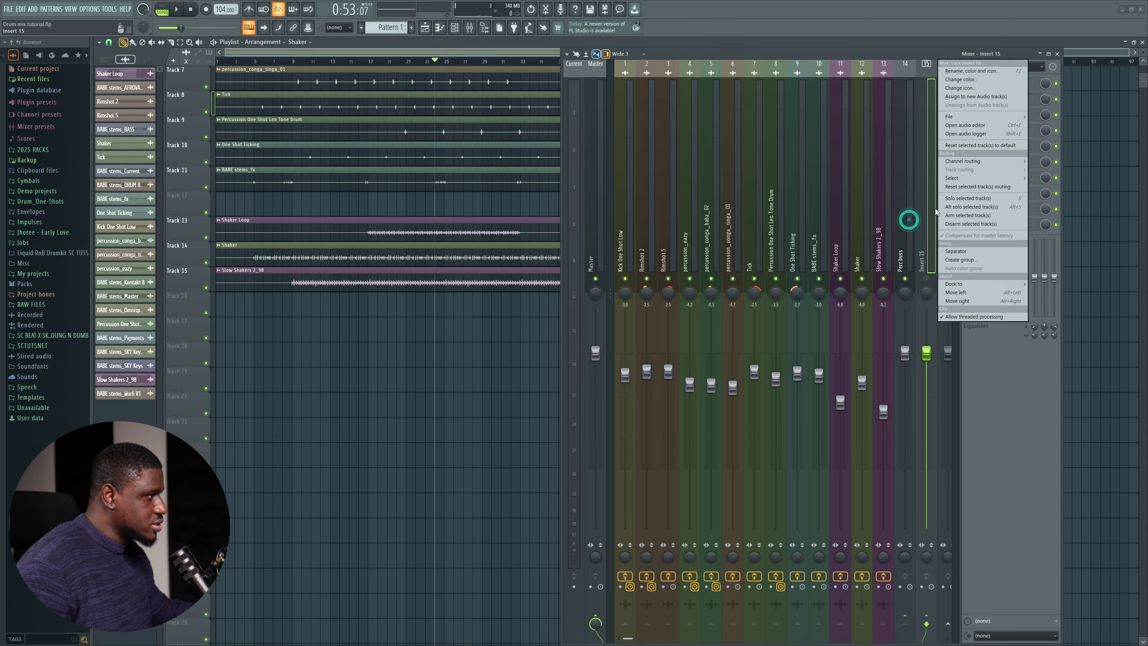
pyautogui.click(972, 71)
pyautogui.press('capslock')
pyautogui.write('Drum bu')
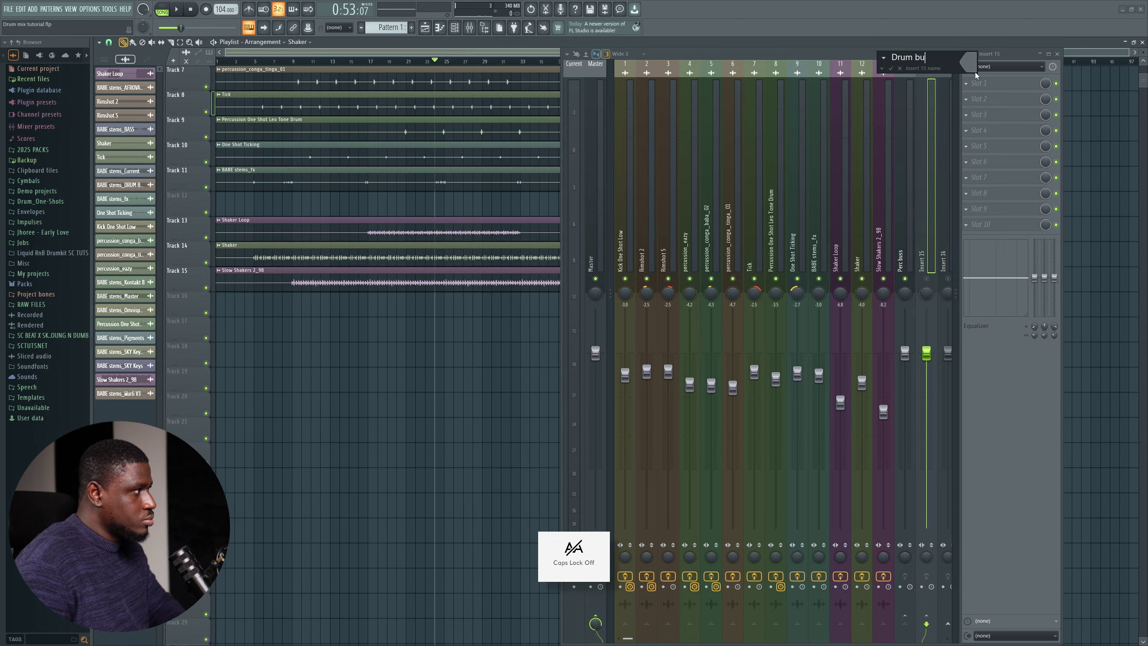
pyautogui.write('ss')
pyautogui.press('Return')
pyautogui.press('space')
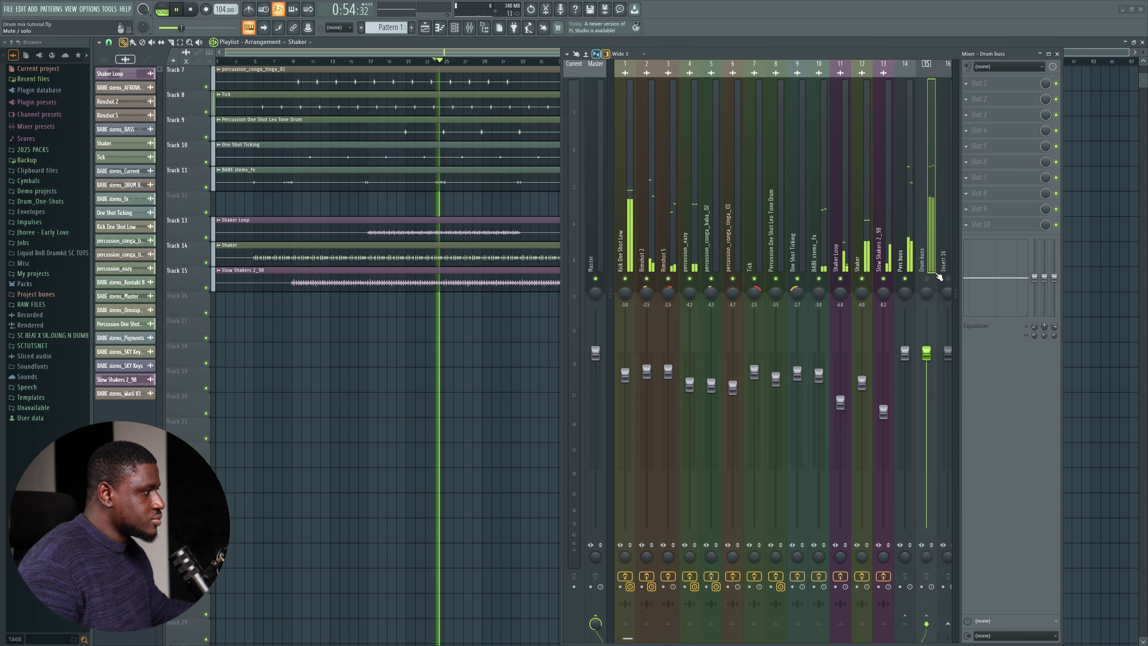
pyautogui.press('space')
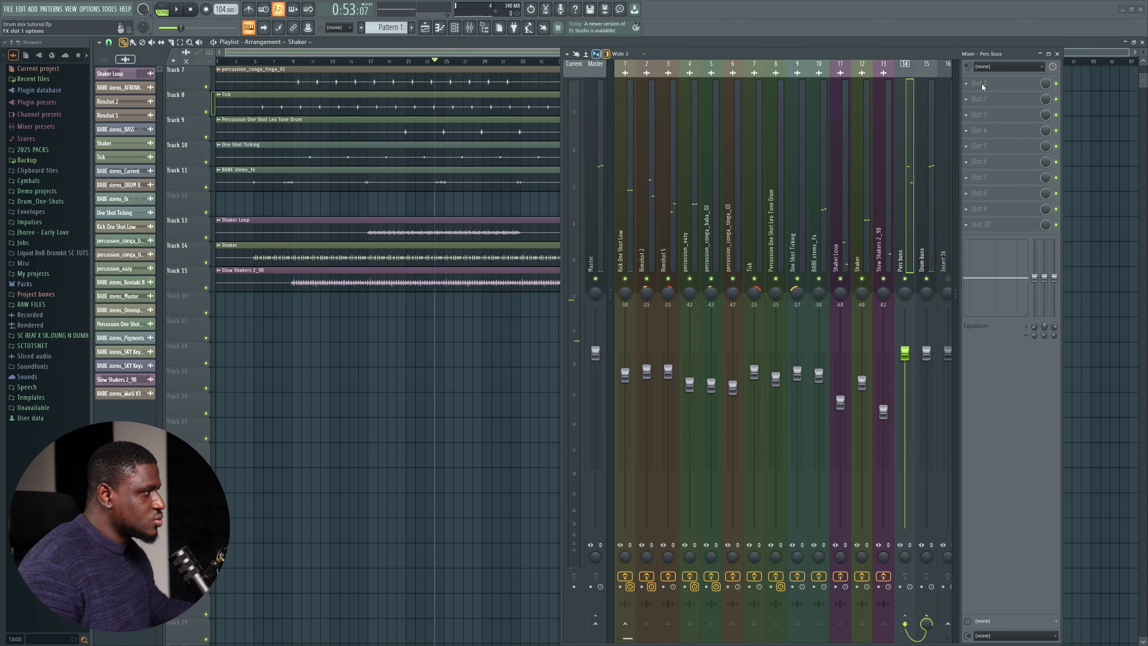
# Add Fruity Parametric EQ 2 to the Perc buss and pull down its band 7 high shelf while the mix plays
pyautogui.click(979, 85)
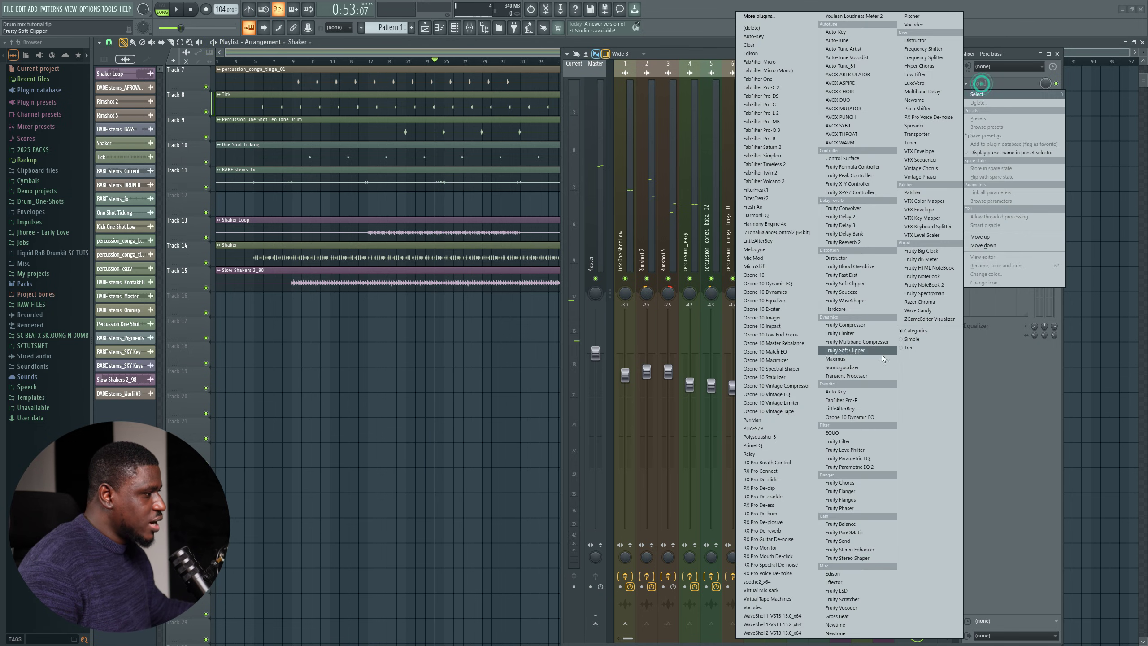
pyautogui.click(858, 467)
pyautogui.press('space')
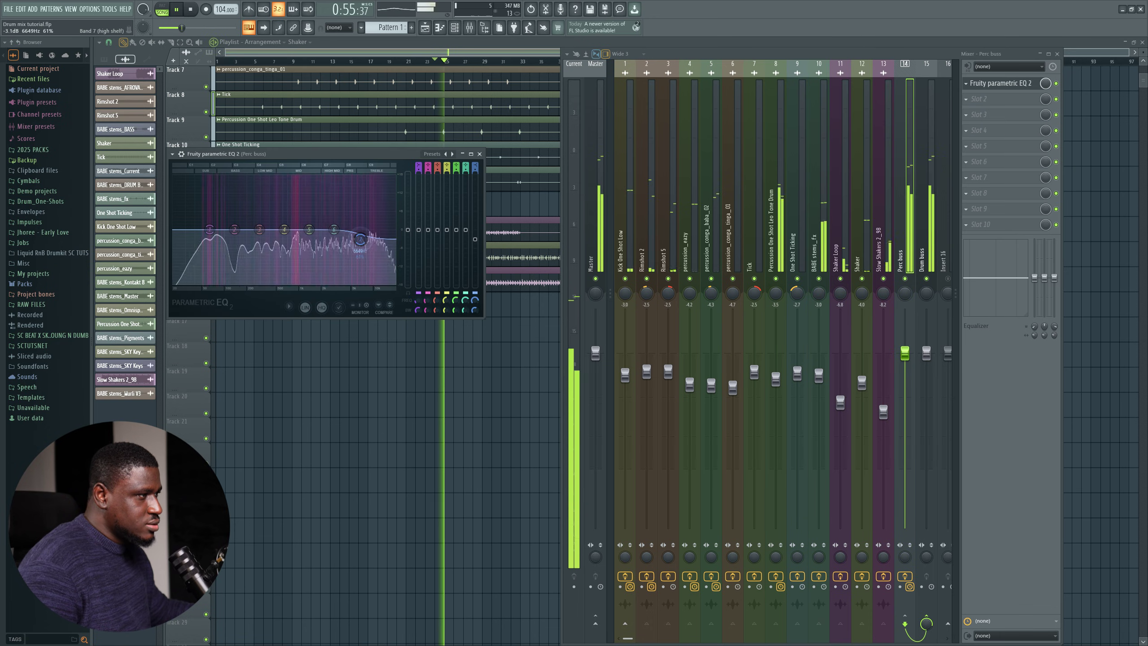
pyautogui.moveTo(359, 229); pyautogui.dragTo(364, 241)
pyautogui.press('space')
pyautogui.press('space')
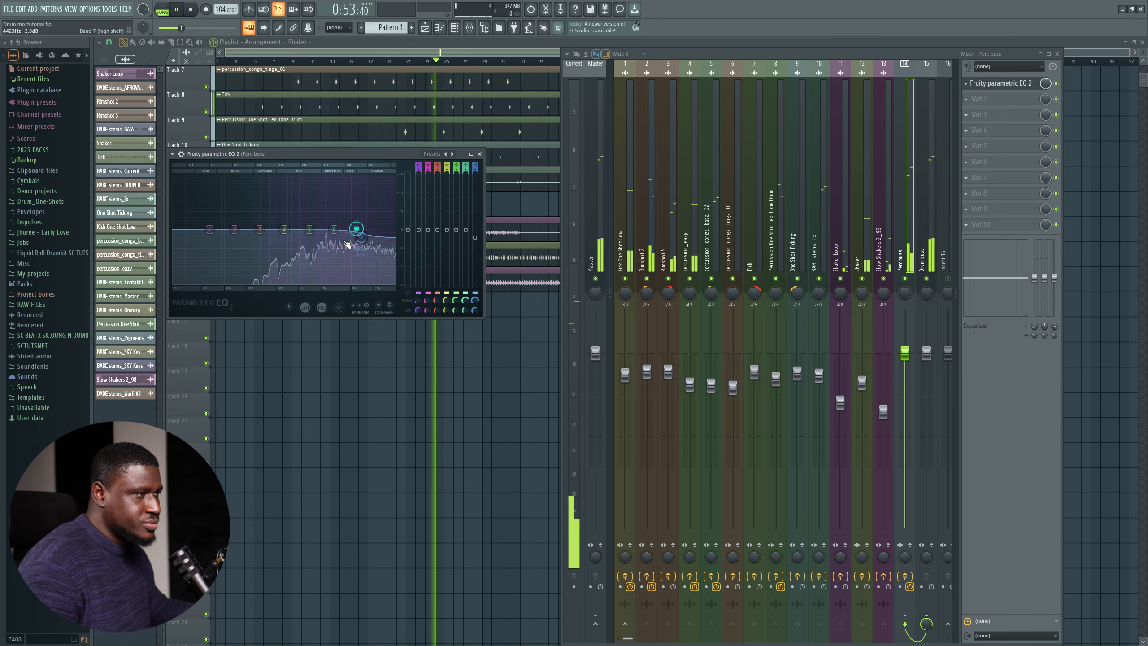
# Roll off the Perc buss low end with band 1 of the parametric EQ and close the EQ window
pyautogui.moveTo(209, 229); pyautogui.dragTo(182, 284)
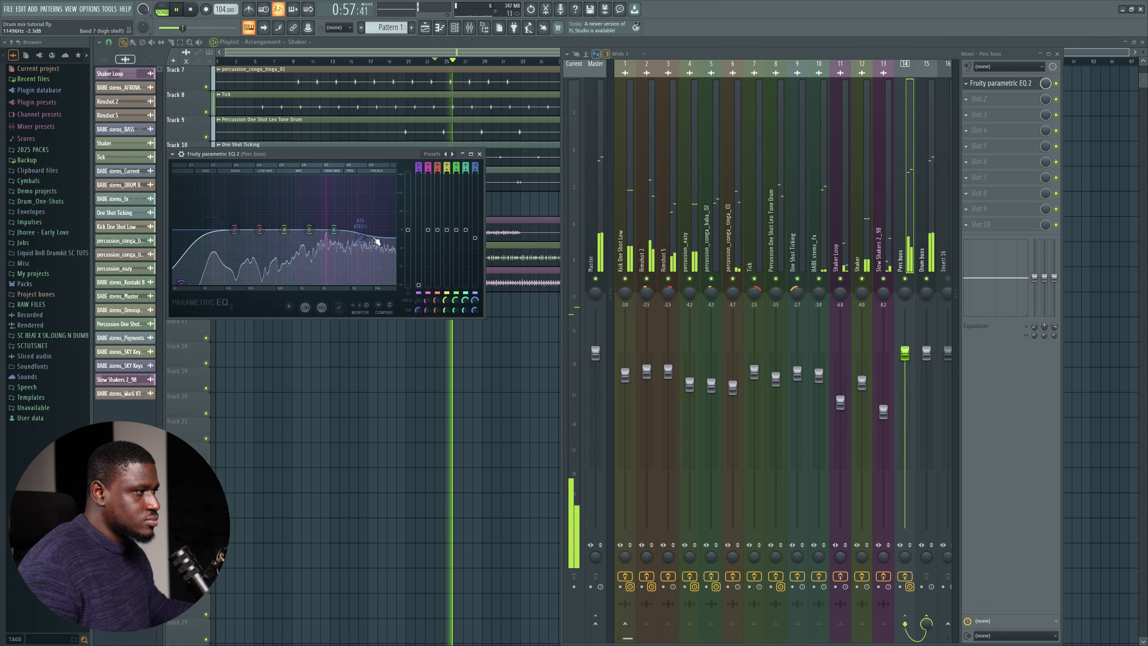
pyautogui.press('space')
pyautogui.click(480, 154)
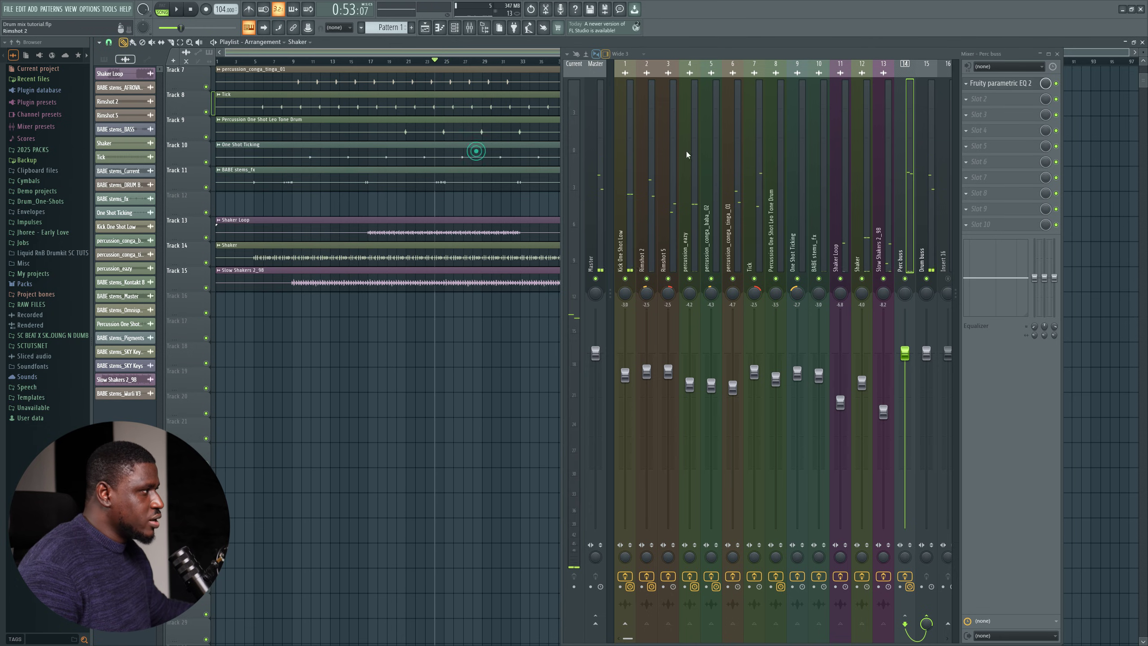
# Load the CLA-76 compressor on the Perc buss, choose the Bluey revision, and audition it
pyautogui.click(1004, 102)
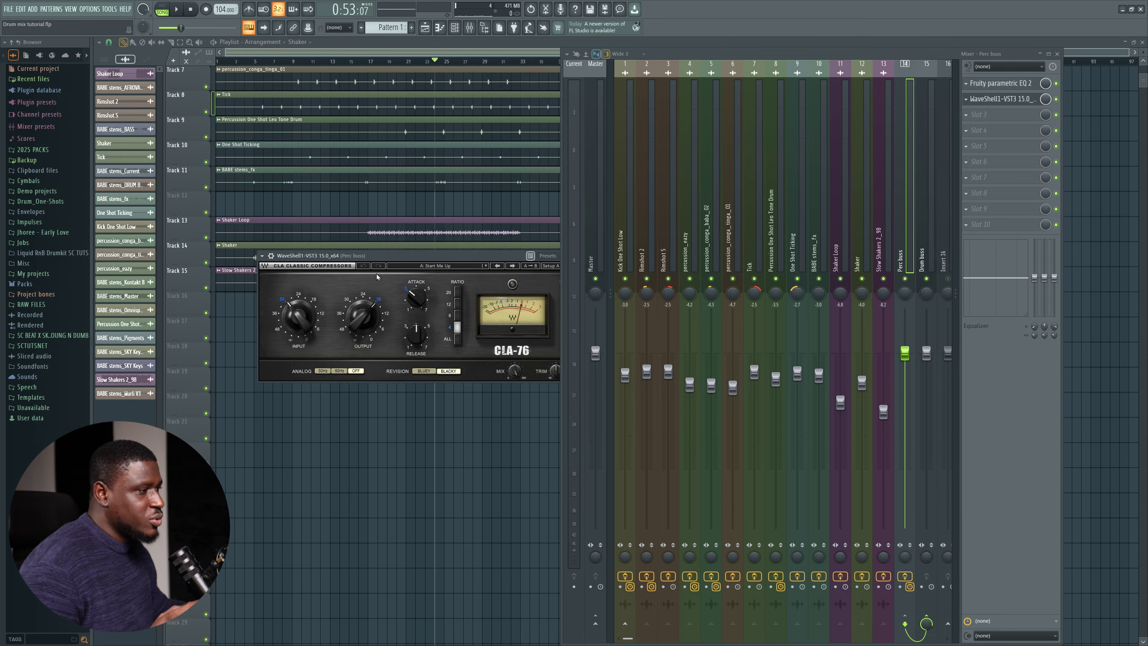
pyautogui.click(422, 371)
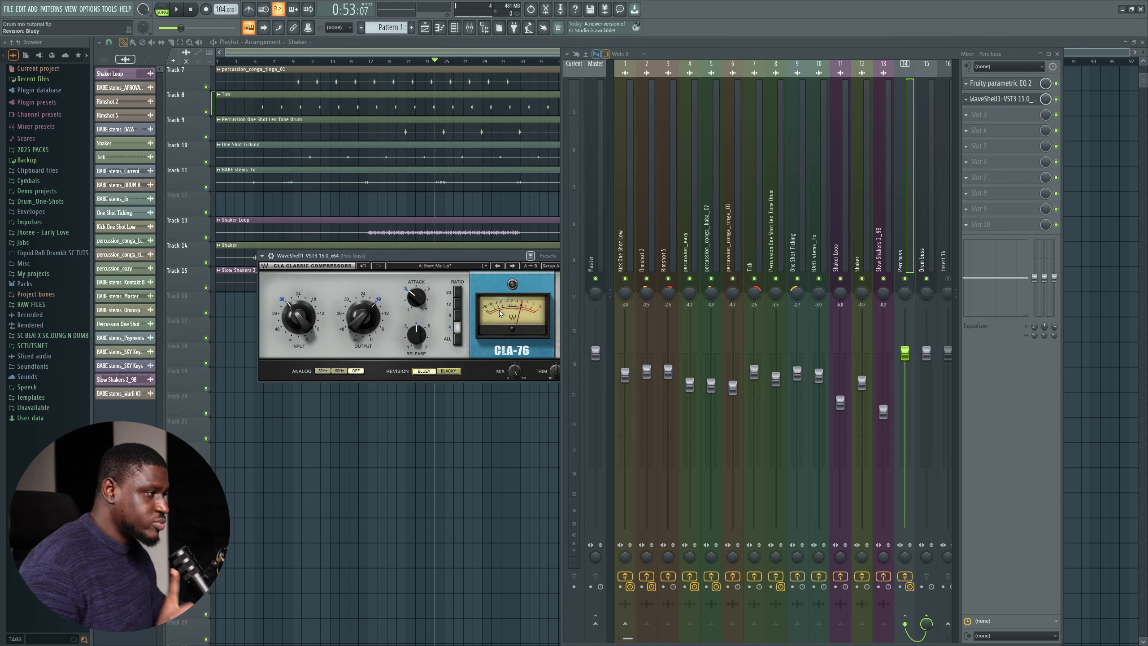
pyautogui.press('space')
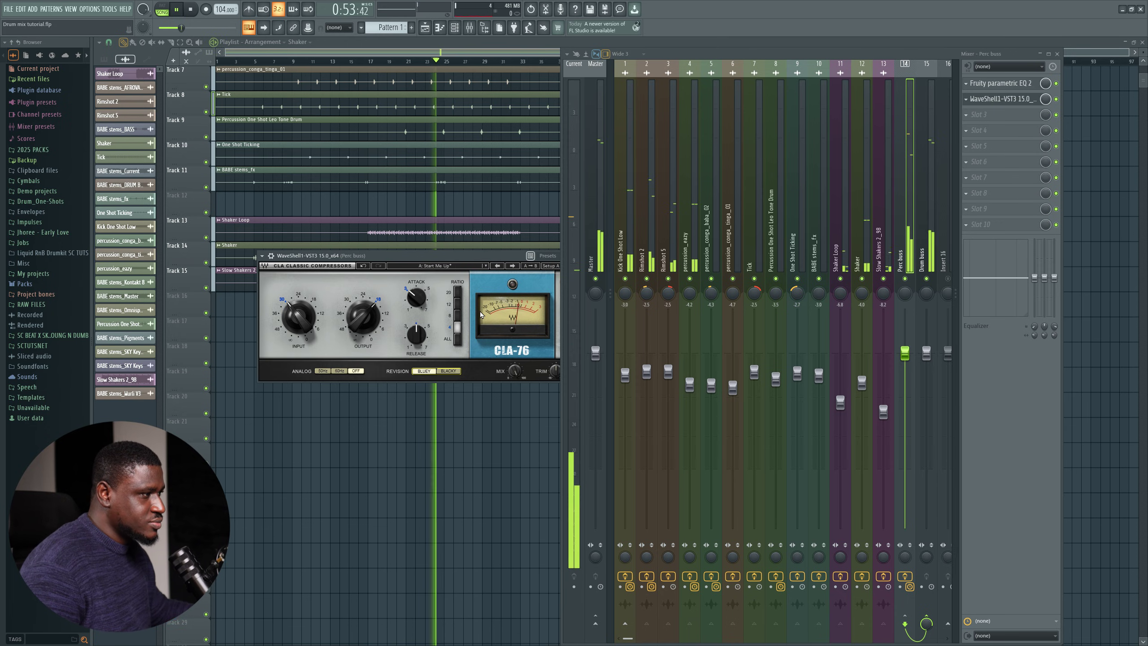
pyautogui.press('space')
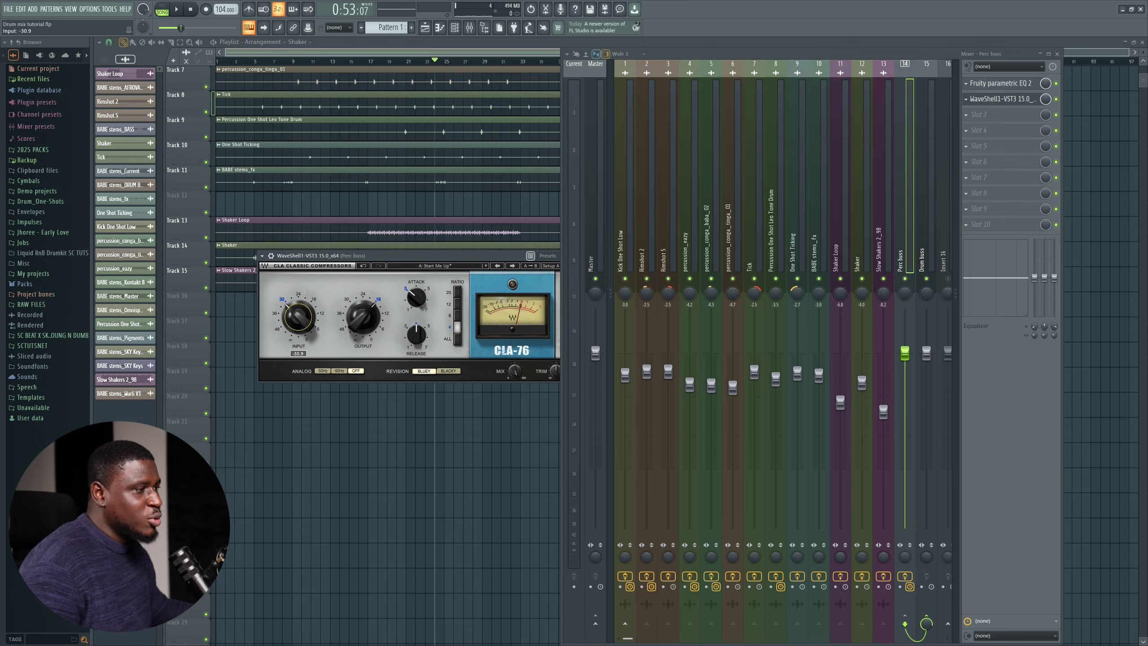
# Set the Perc buss compressor's input to about -25.6 and lower its output during playback
pyautogui.press('space')
pyautogui.moveTo(298, 317); pyautogui.dragTo(298, 305)
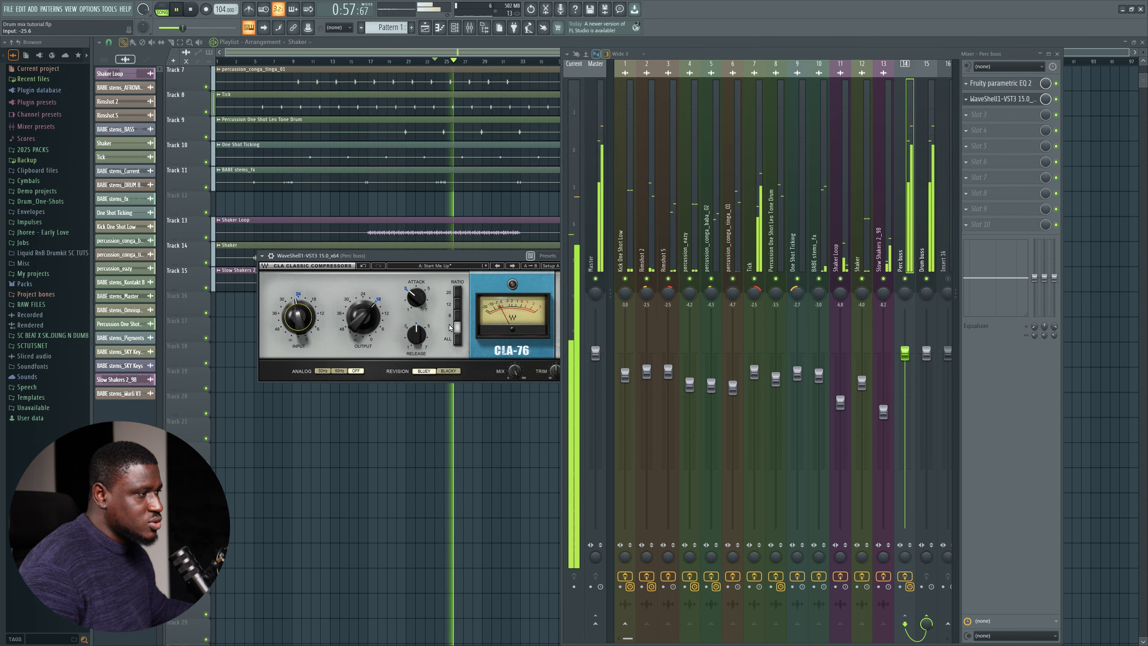
pyautogui.press('space')
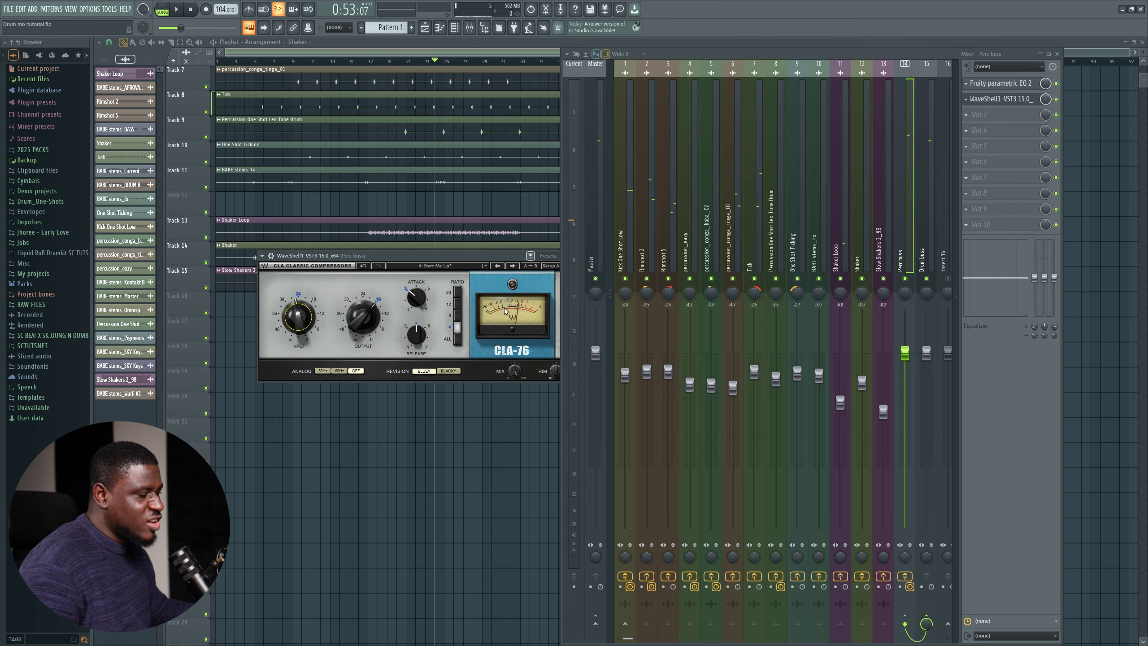
pyautogui.press('space')
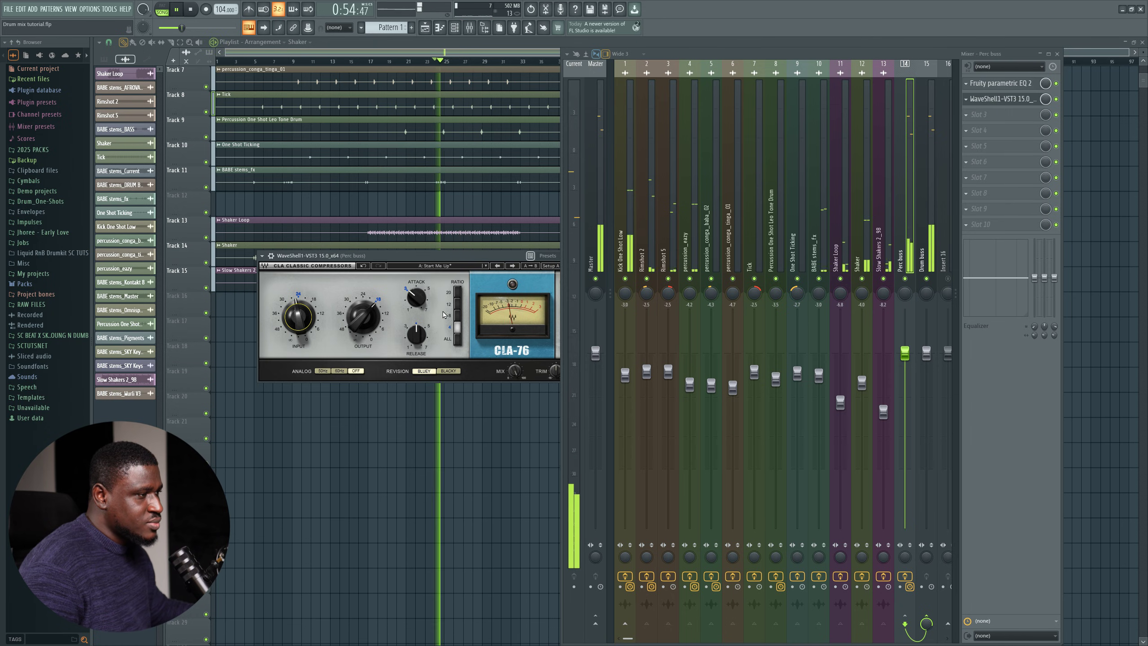
pyautogui.moveTo(372, 318); pyautogui.dragTo(372, 335)
pyautogui.press('space')
pyautogui.press('space')
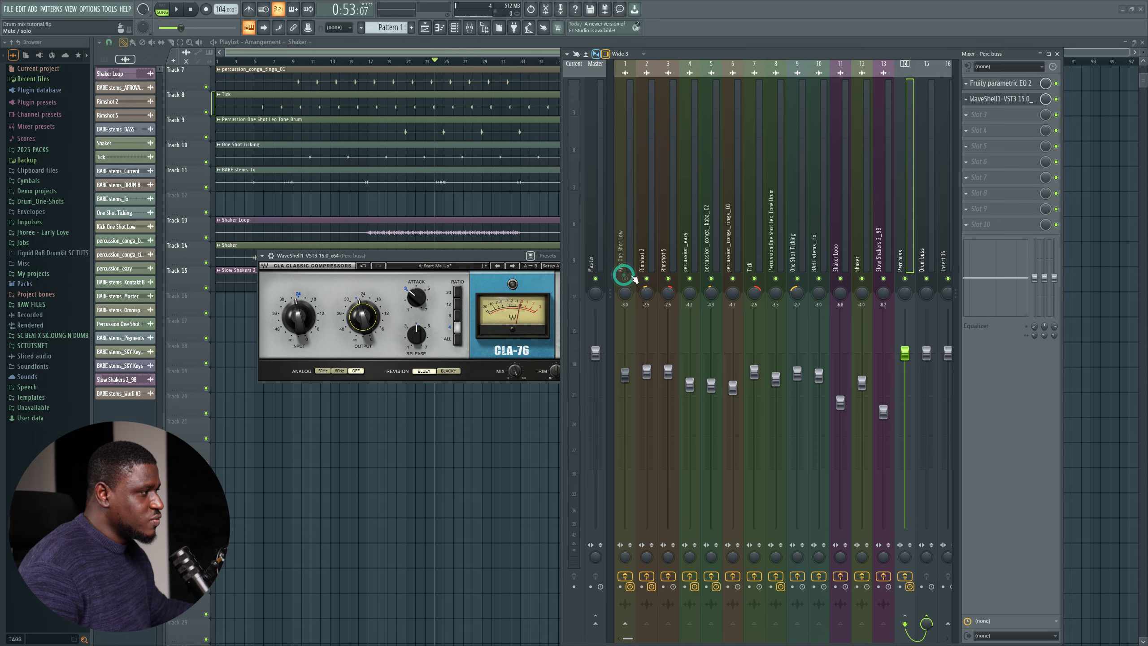
# Compare the percussion with the Perc buss compressor bypassed and active, keeping the kick muted during playback
pyautogui.click(271, 258)
pyautogui.moveTo(382, 260); pyautogui.dragTo(318, 282)
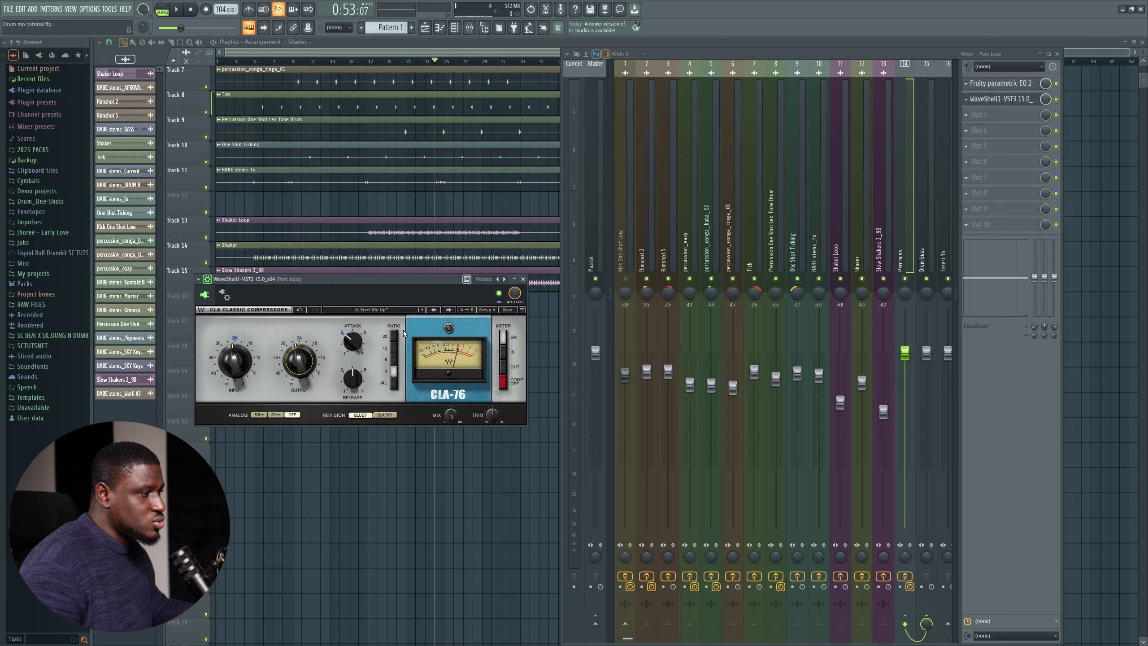
pyautogui.press('space')
pyautogui.click(499, 294)
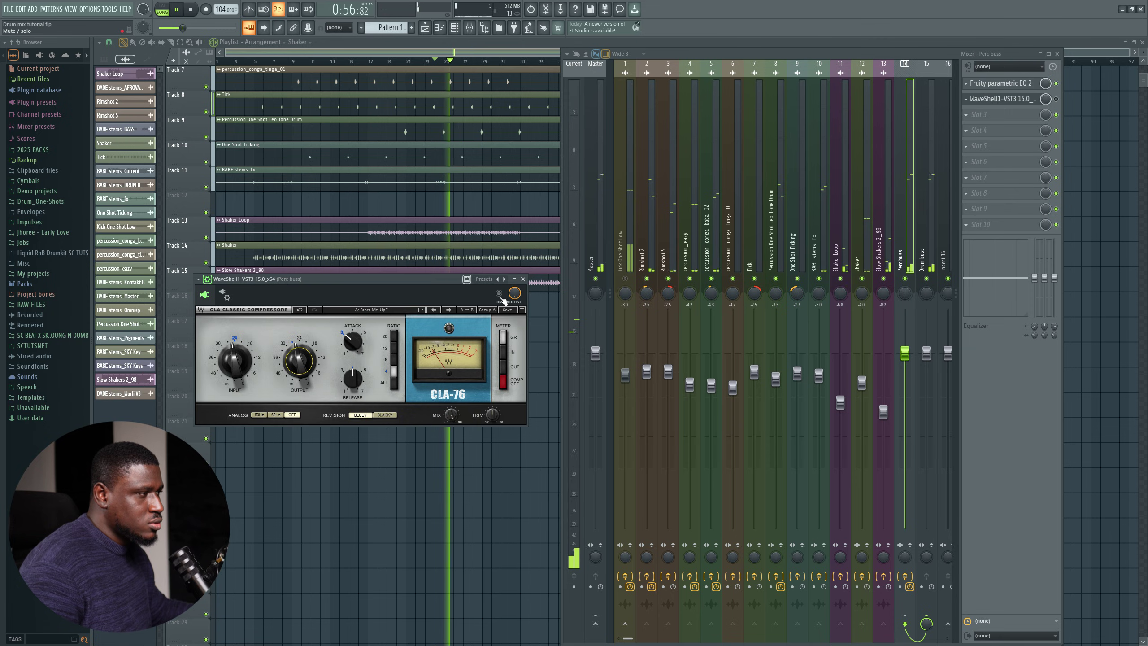
pyautogui.click(499, 293)
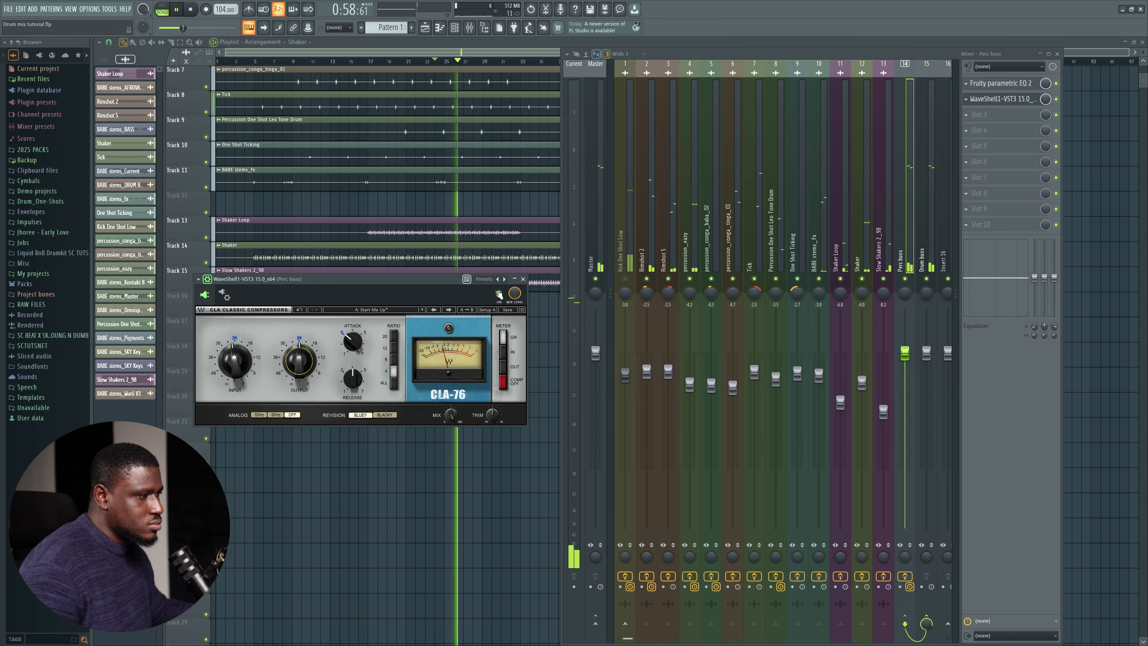
pyautogui.click(497, 293)
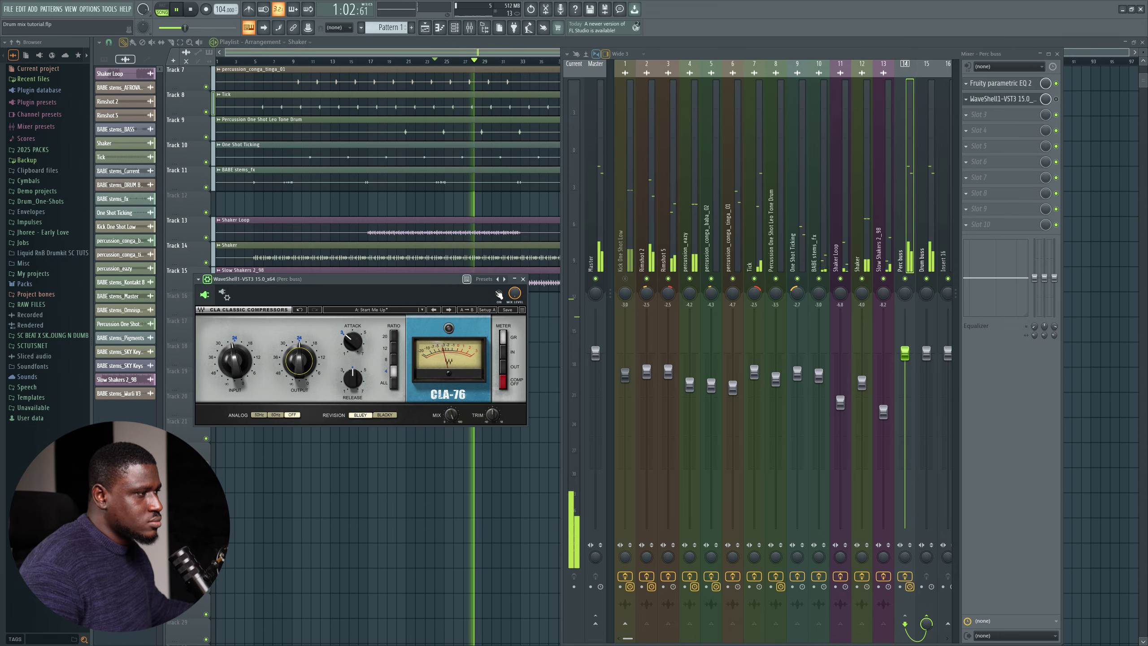
pyautogui.click(498, 294)
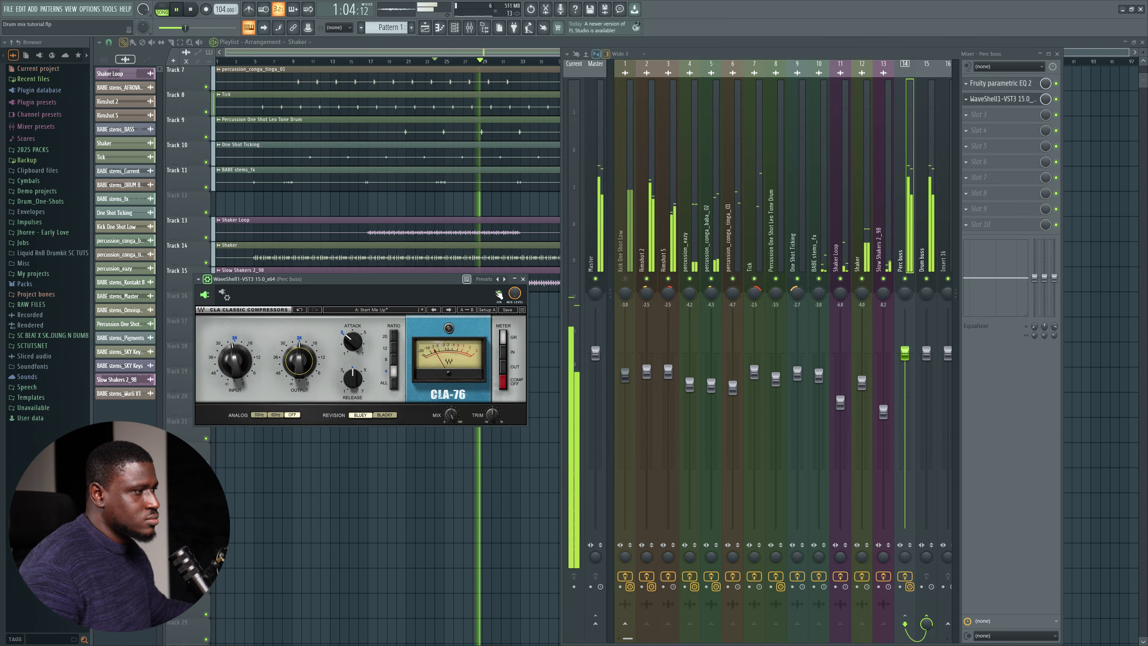
pyautogui.press('space')
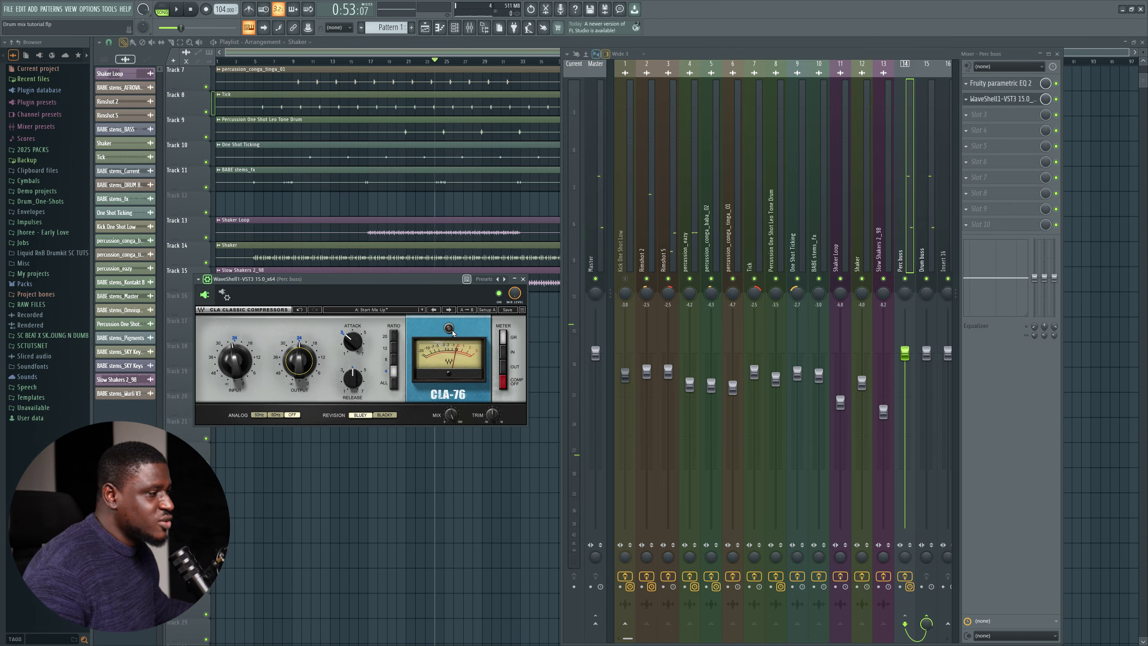
# Try the Blacky revision on the Perc buss CLA-76 and return it to Bluey
pyautogui.click(384, 415)
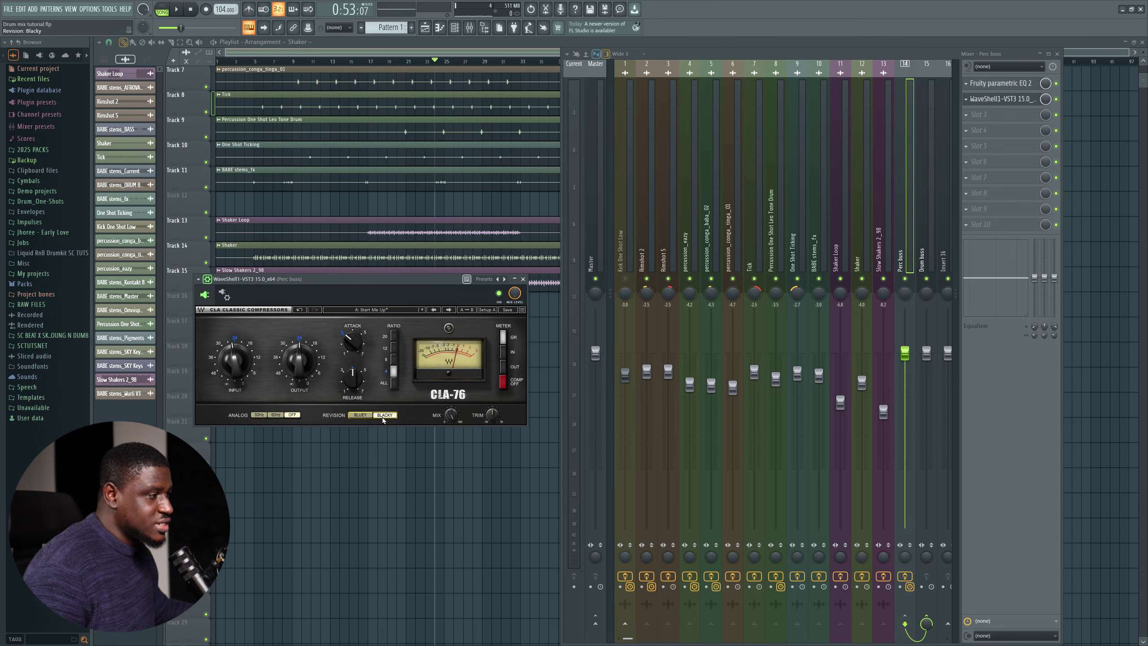
pyautogui.click(359, 415)
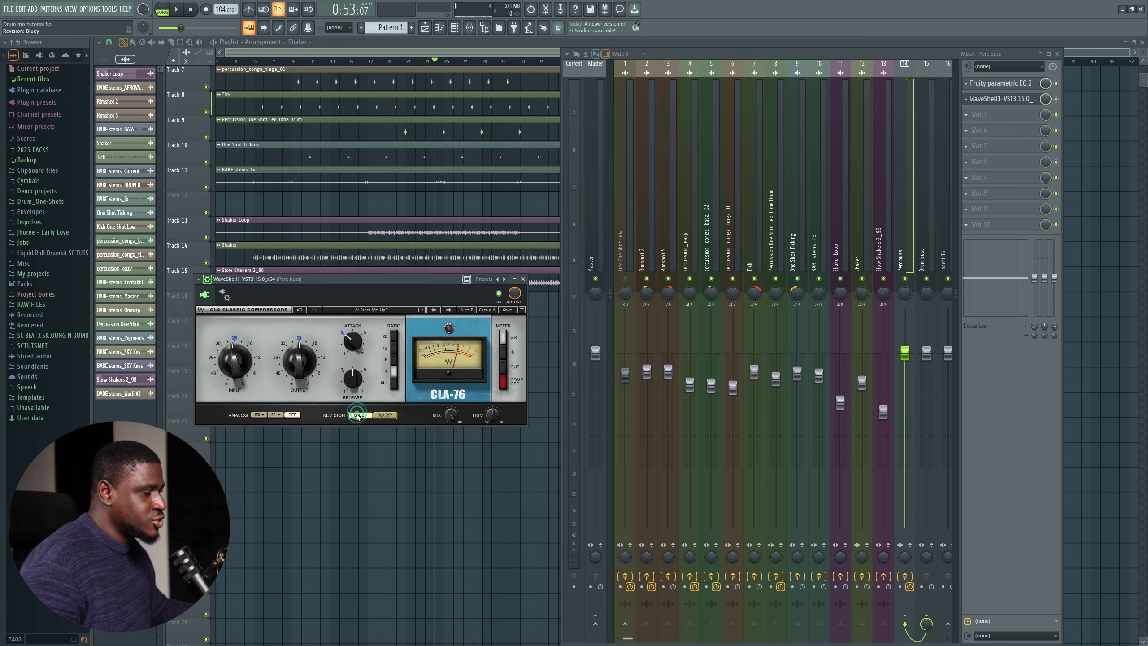
# Unmute Kick One Shot Low and fine-tune the Perc buss compressor's output against the full mix
pyautogui.press('space')
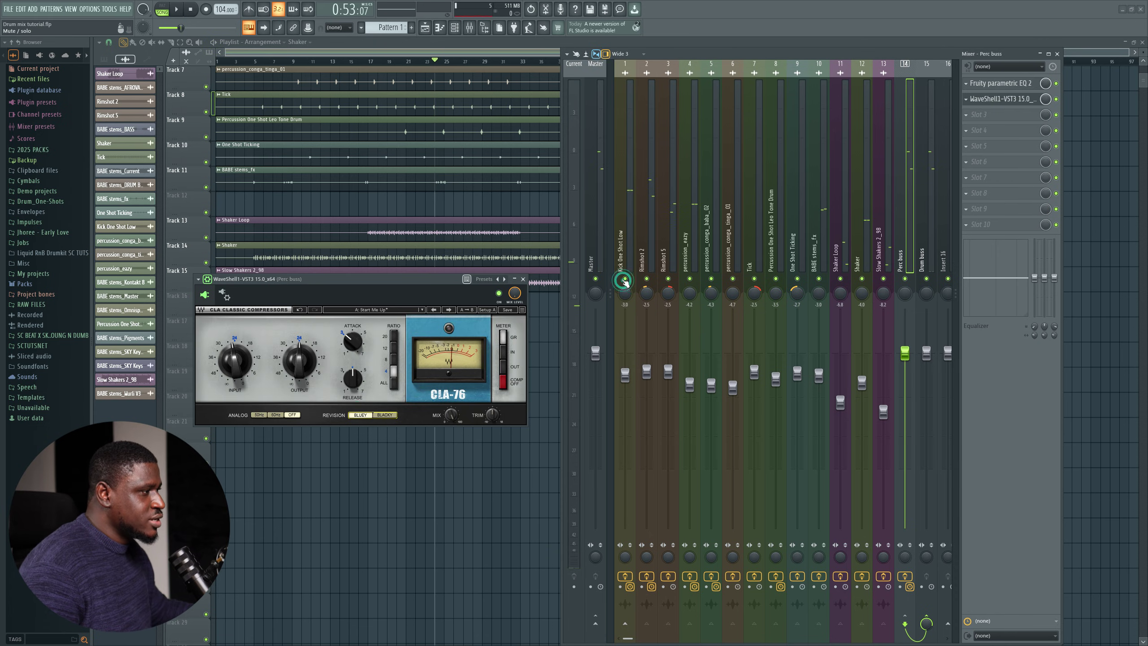
pyautogui.press('space')
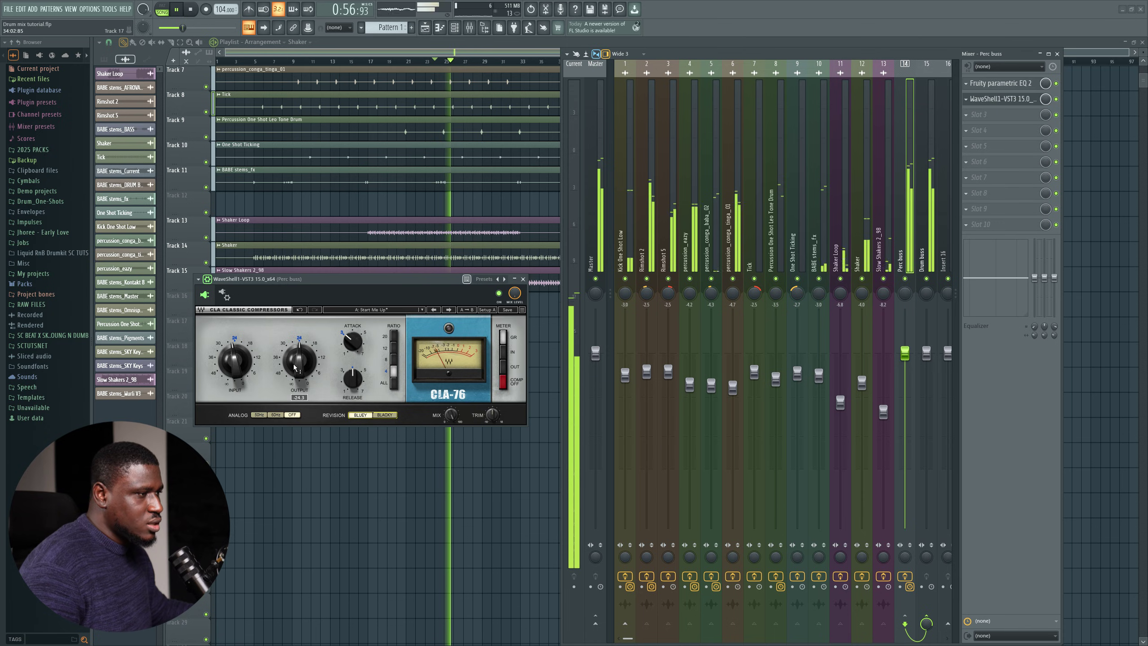
pyautogui.press('space')
# Load the CLA-76 compressor on the first effect slot of the Drum buss and audition the mix through it
pyautogui.click(928, 241)
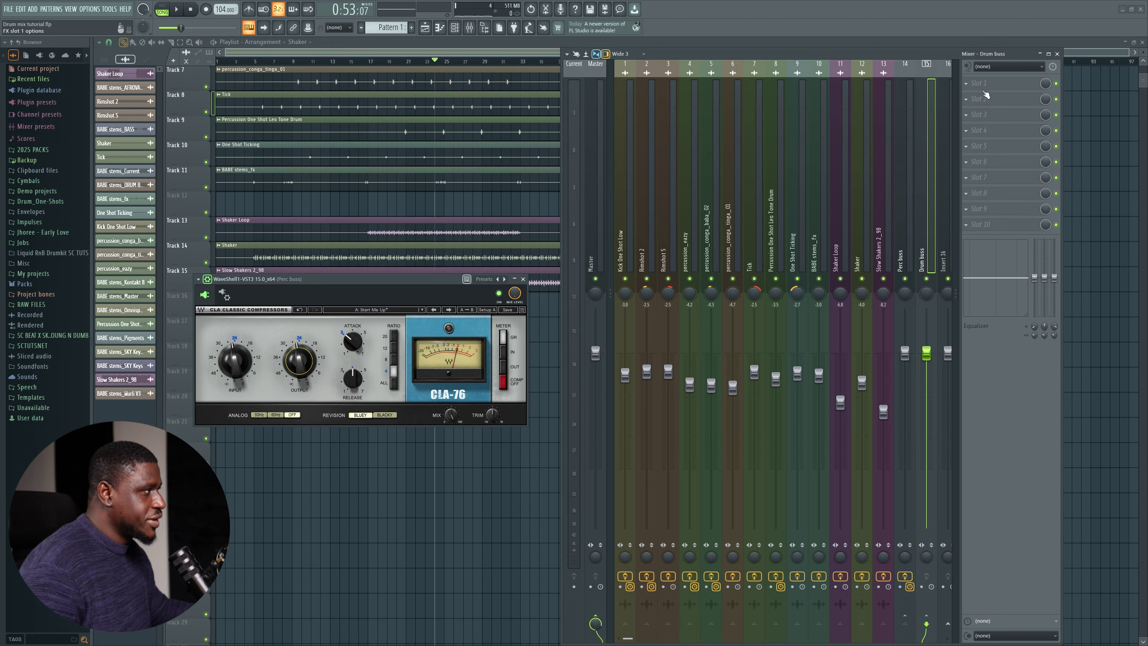
pyautogui.click(984, 92)
pyautogui.moveTo(978, 95)
pyautogui.click(920, 194)
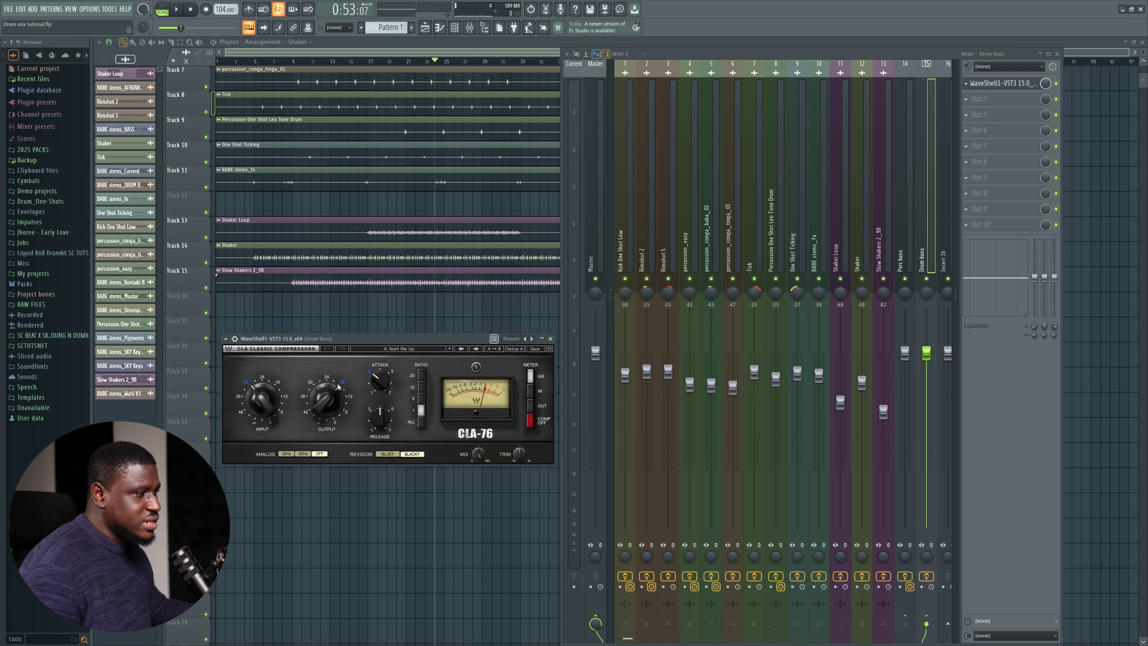
pyautogui.press('space')
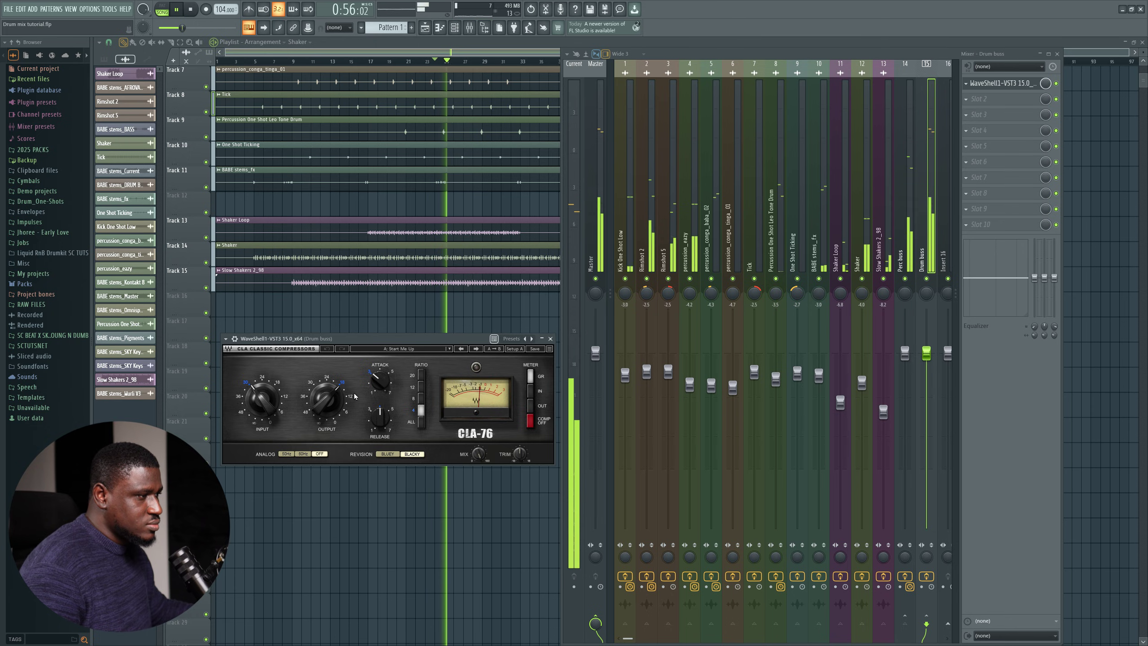
pyautogui.press('space')
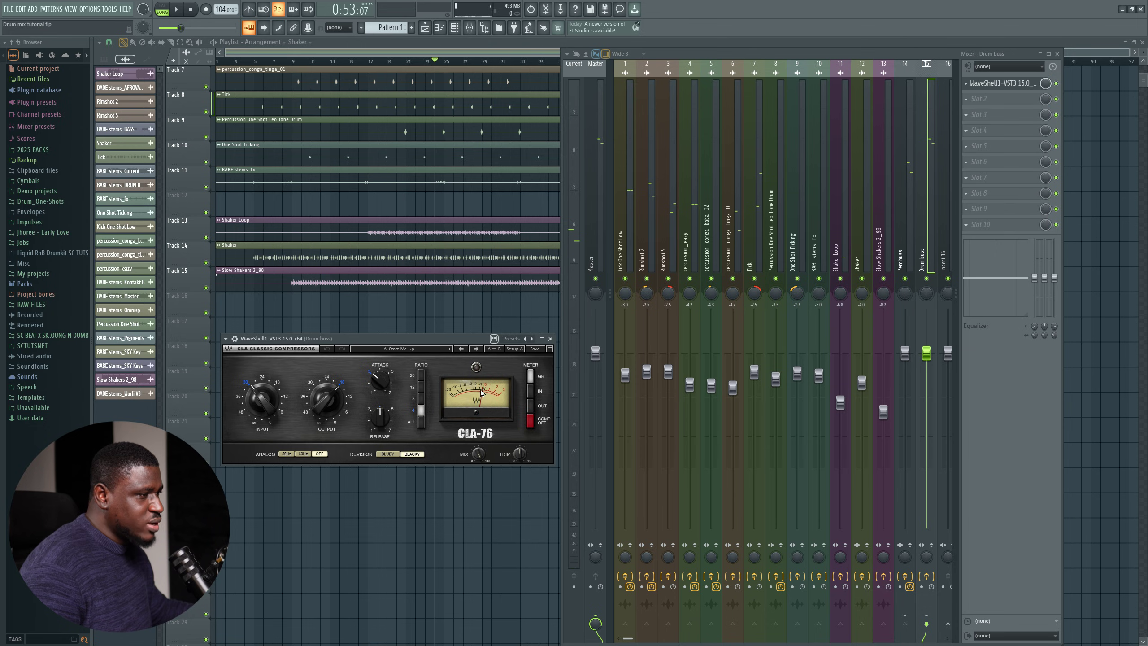
# Set the Drum buss compressor's input to about -27.8 while the mix plays
pyautogui.press('space')
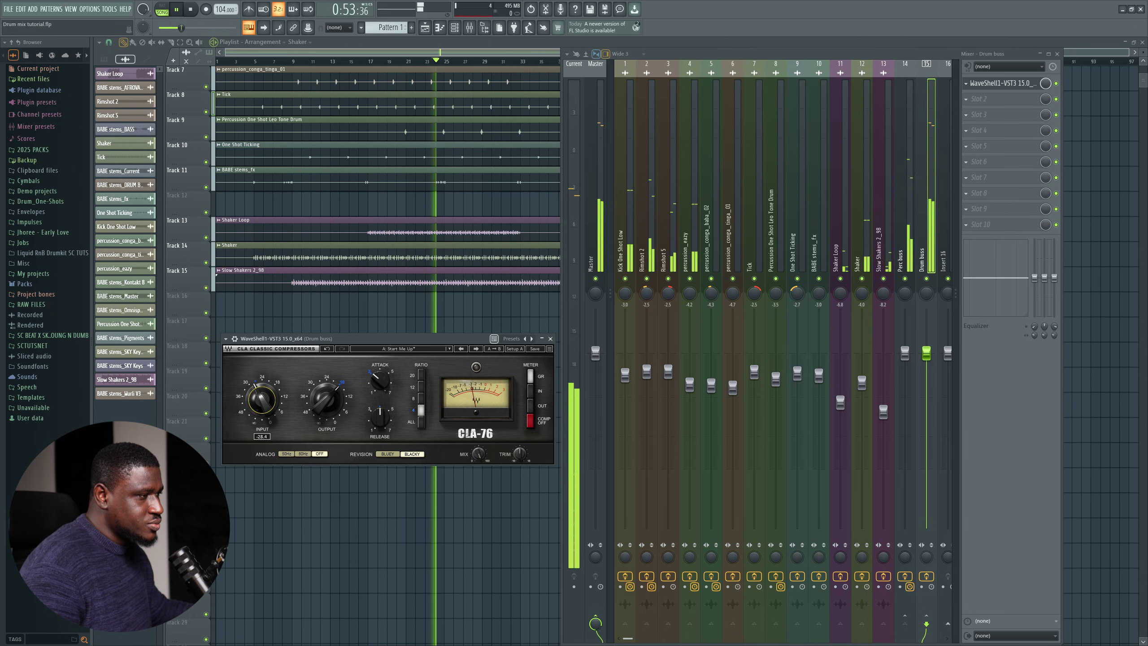
pyautogui.moveTo(271, 401); pyautogui.dragTo(270, 399)
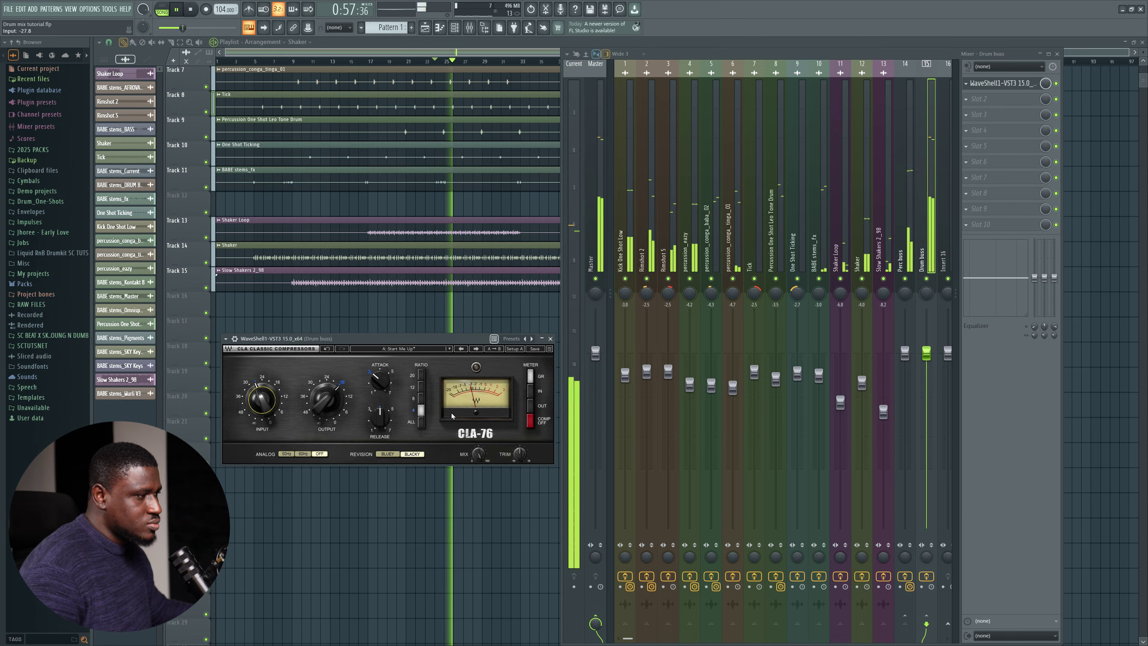
pyautogui.press('space')
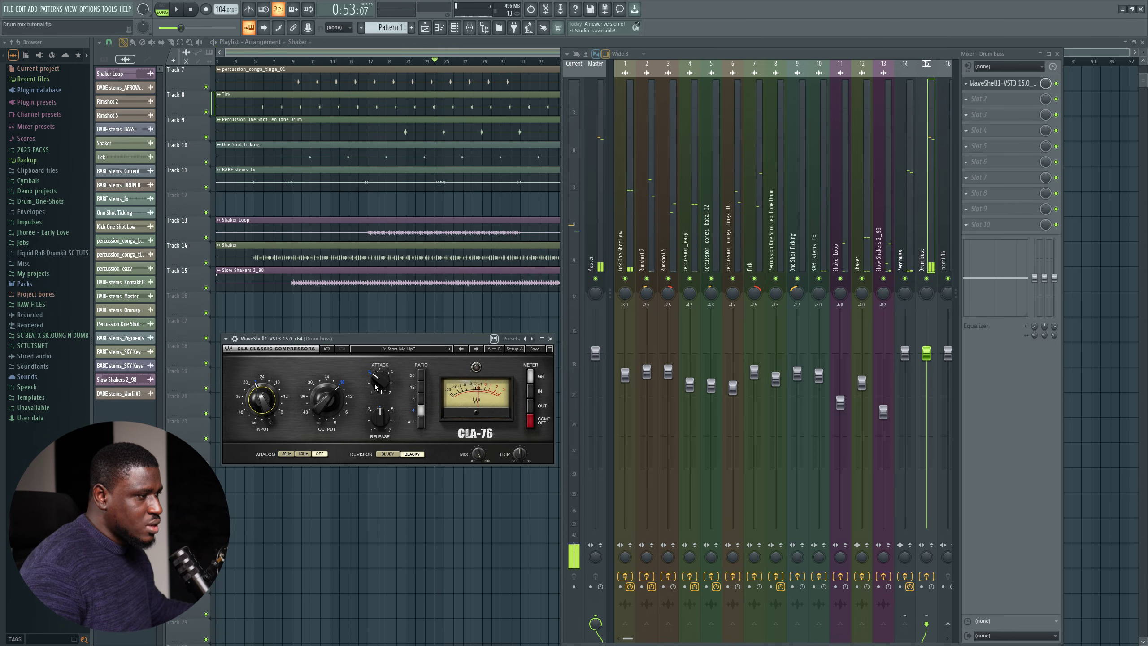
# Set the Drum buss compressor's attack to about 4.28 and listen to the mix
pyautogui.moveTo(380, 381); pyautogui.dragTo(375, 384)
pyautogui.press('space')
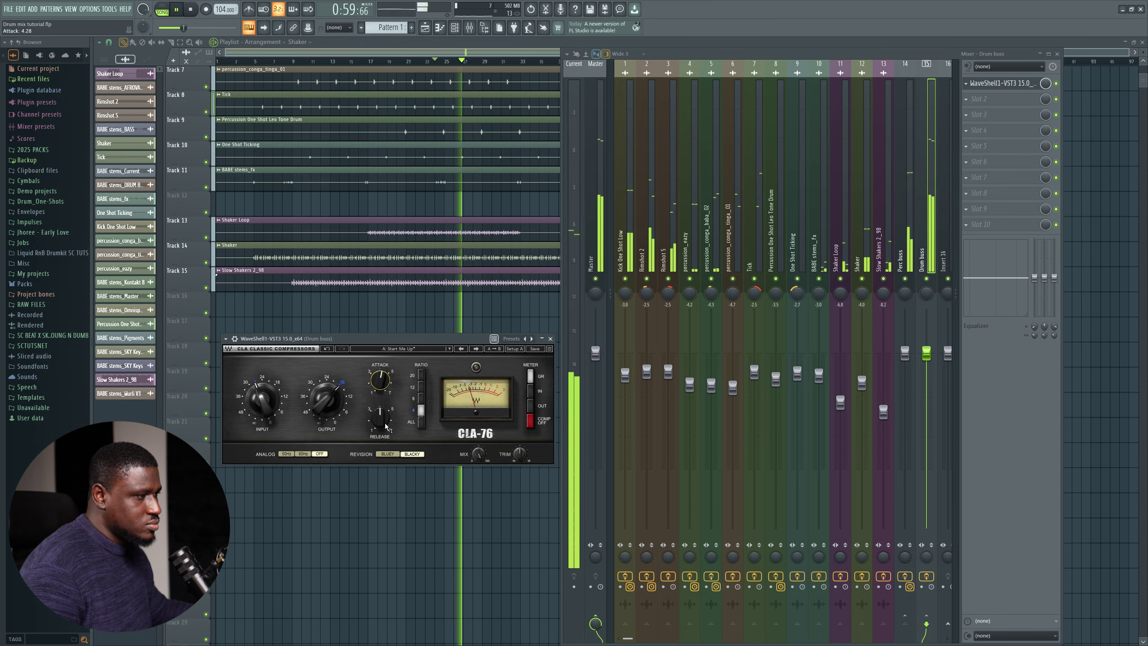
pyautogui.press('space')
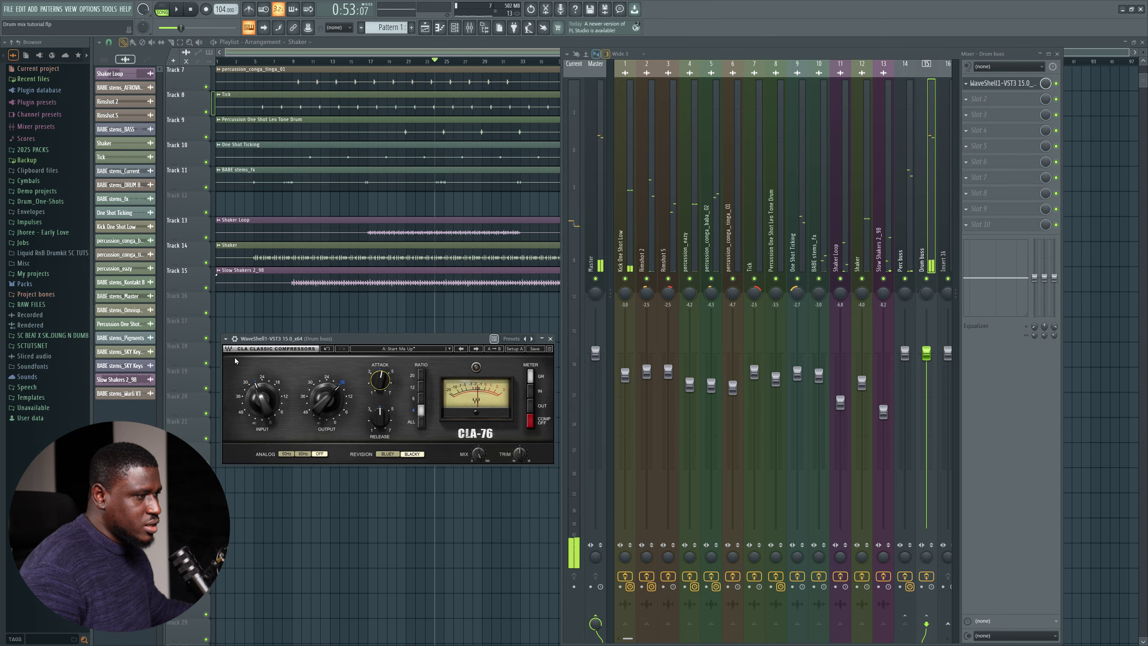
# Compare the mix with the Drum buss compressor bypassed and enabled, leaving the compressor switched on
pyautogui.click(235, 338)
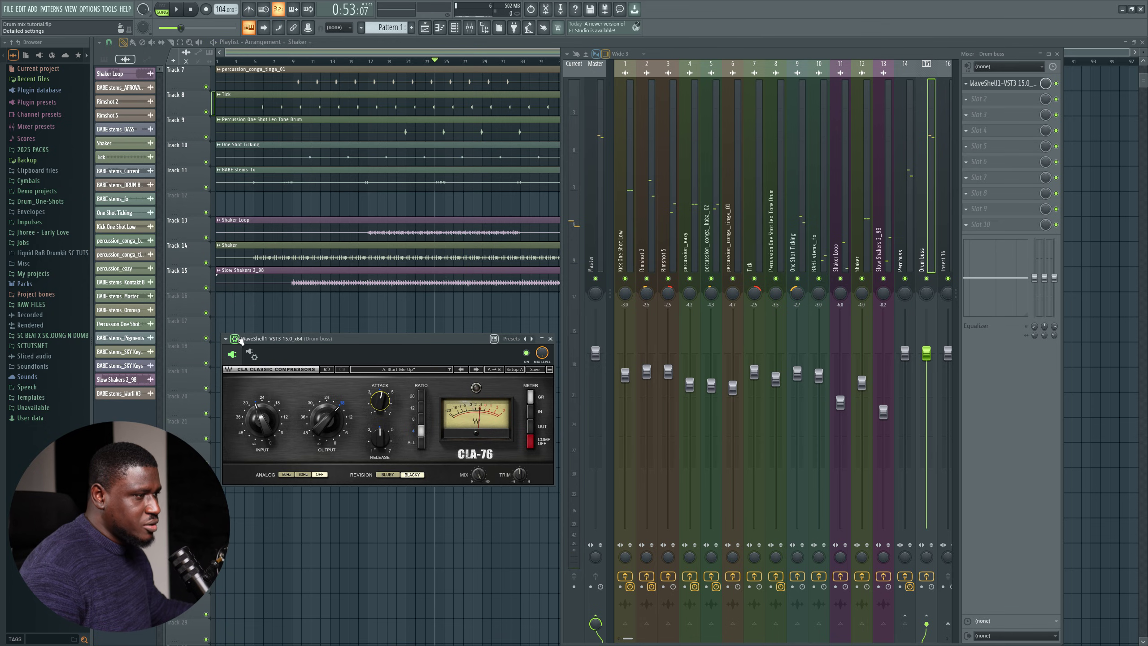
pyautogui.click(527, 354)
pyautogui.press('space')
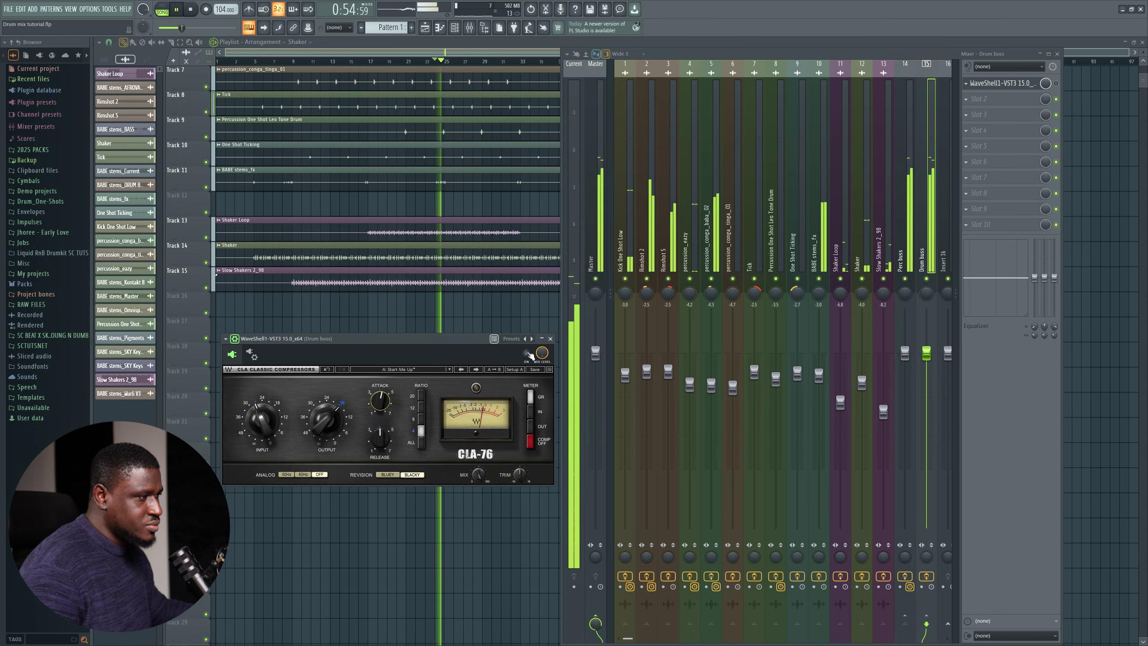
pyautogui.click(526, 353)
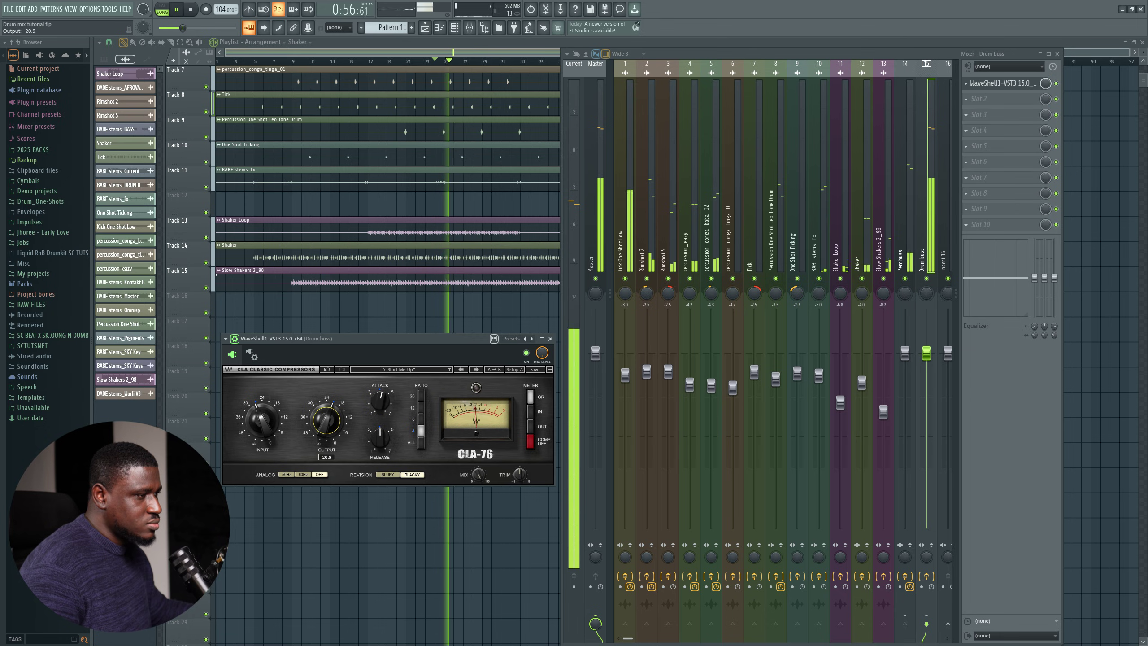
pyautogui.click(527, 353)
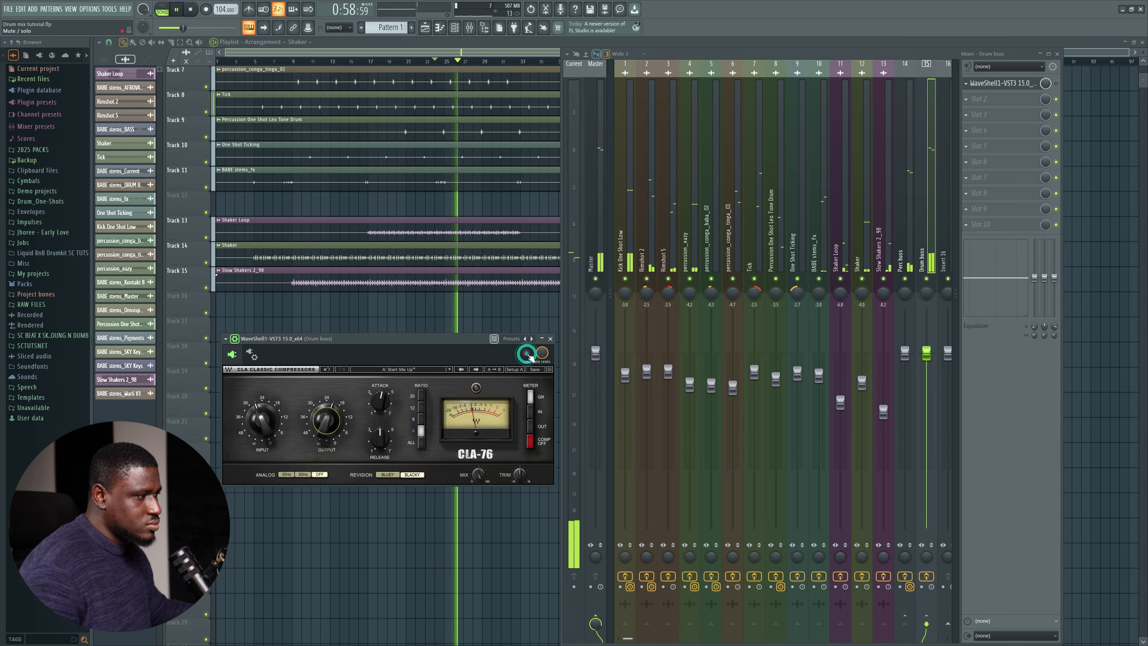
pyautogui.click(527, 353)
pyautogui.click(527, 353)
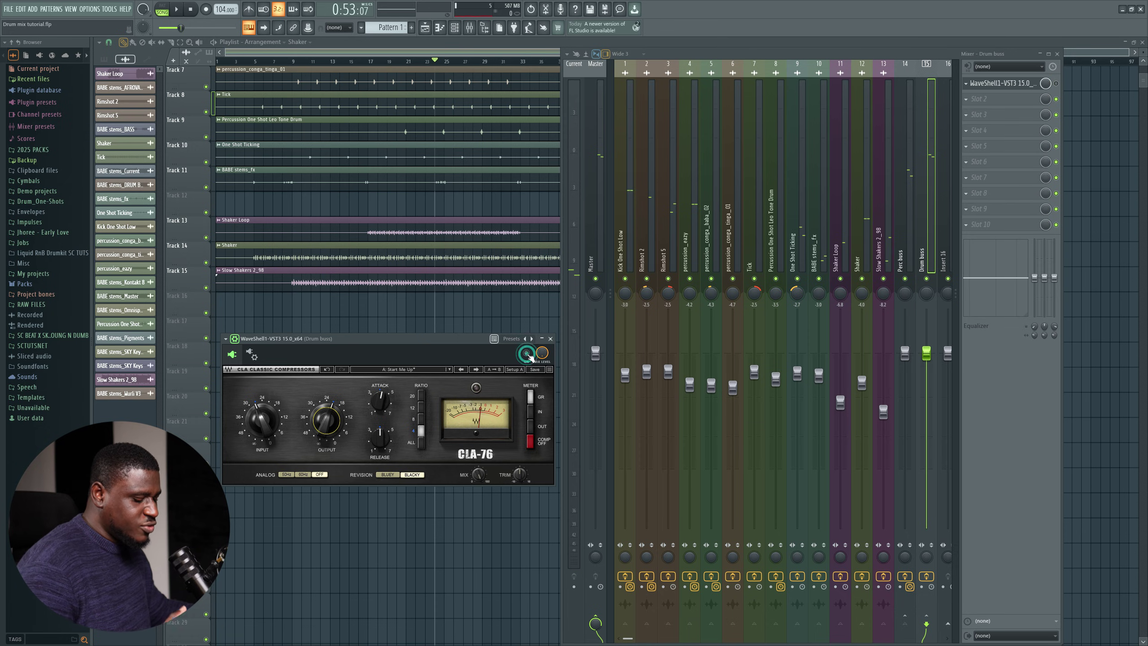
pyautogui.click(527, 353)
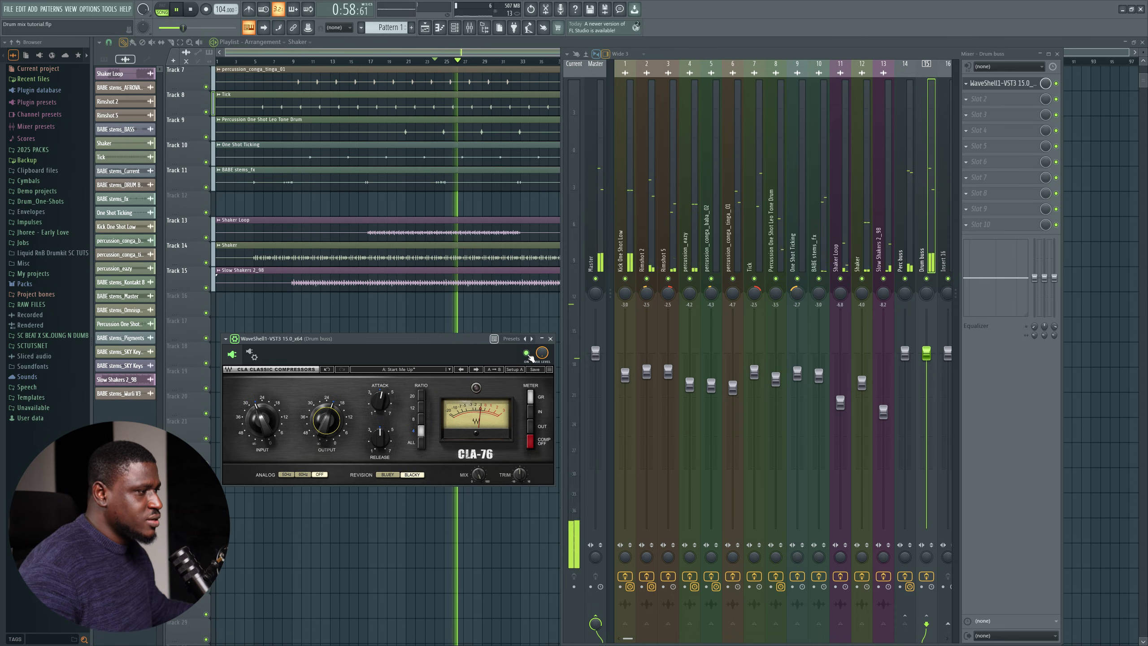
pyautogui.click(527, 353)
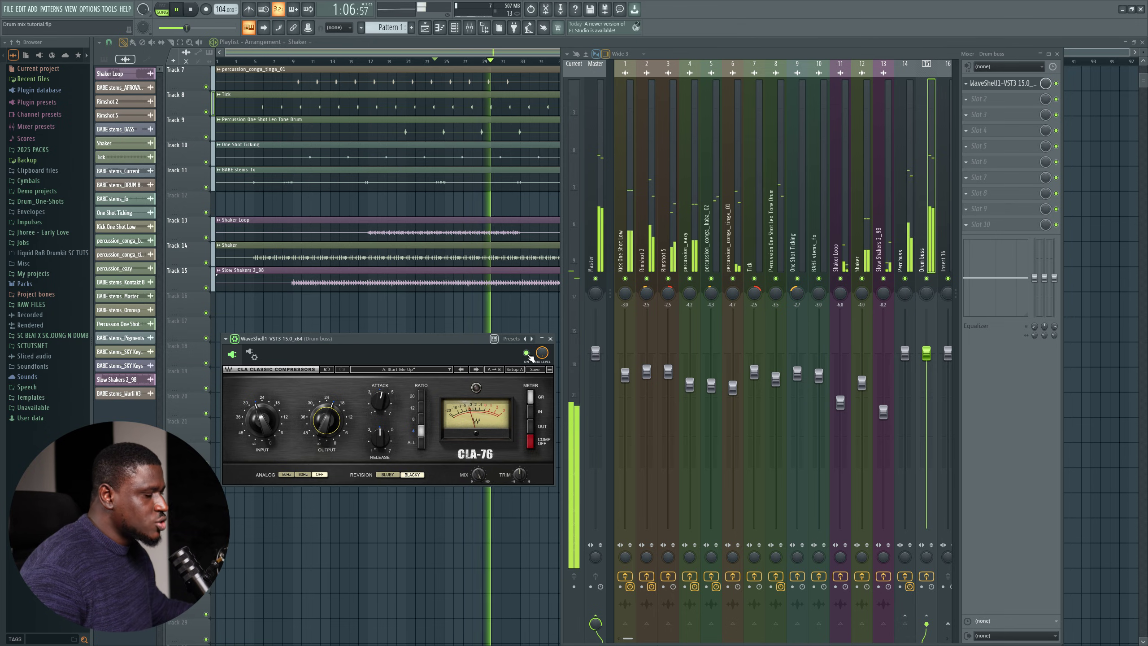
pyautogui.press('space')
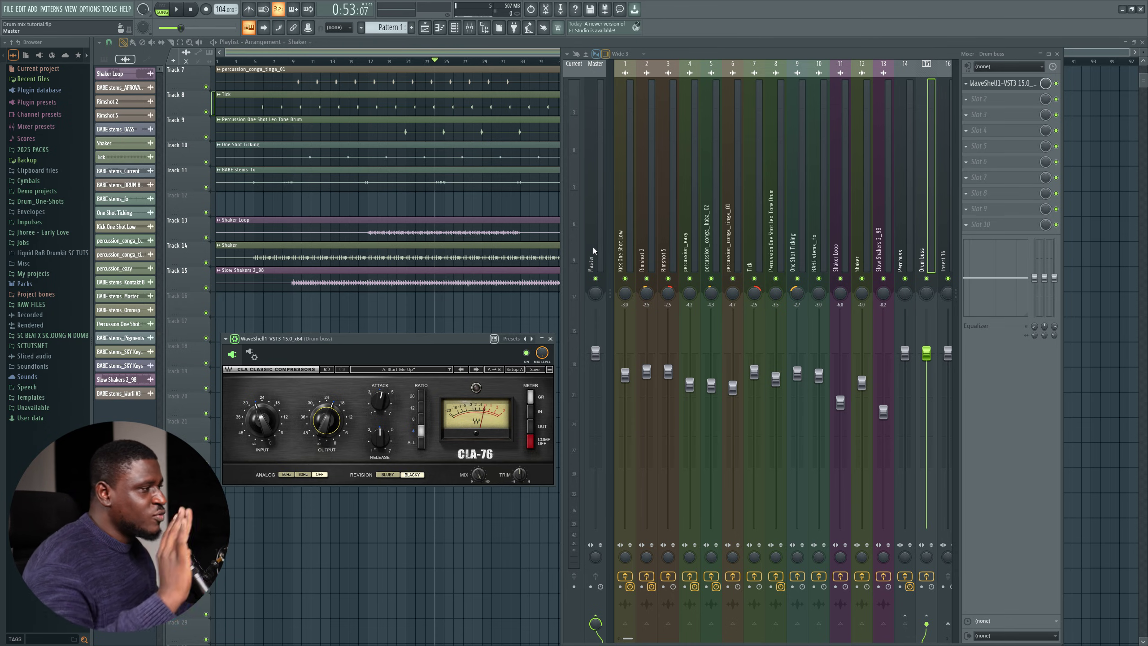
# Load Transient Processor on the second effect slot of Kick One Shot Low and solo the kick track
pyautogui.click(622, 258)
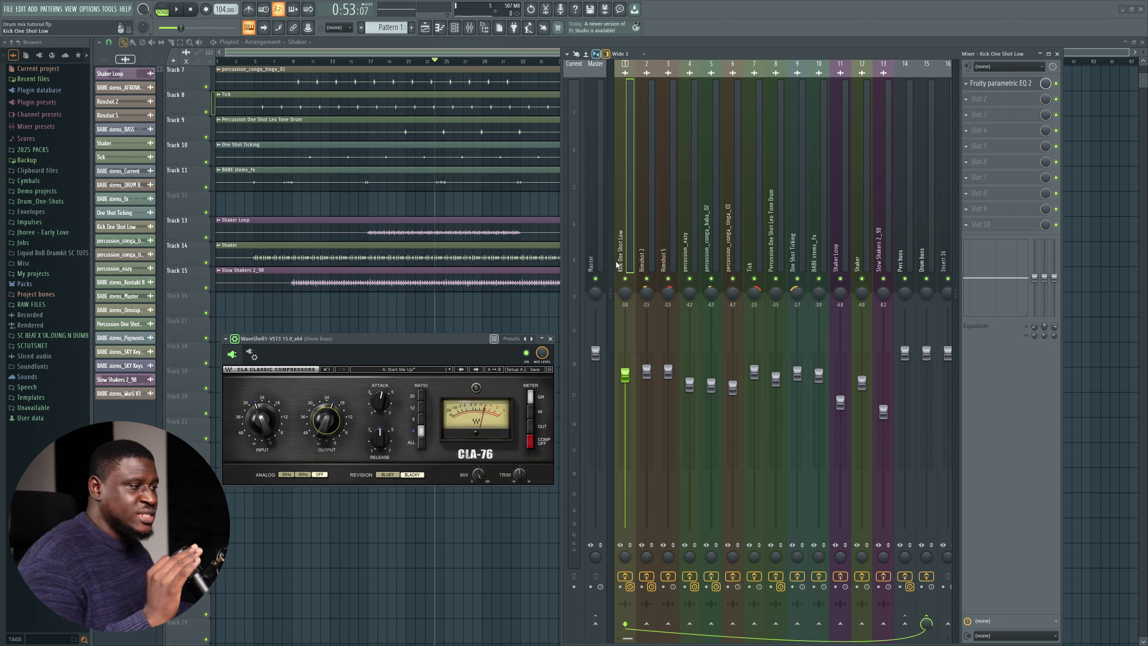
pyautogui.click(550, 338)
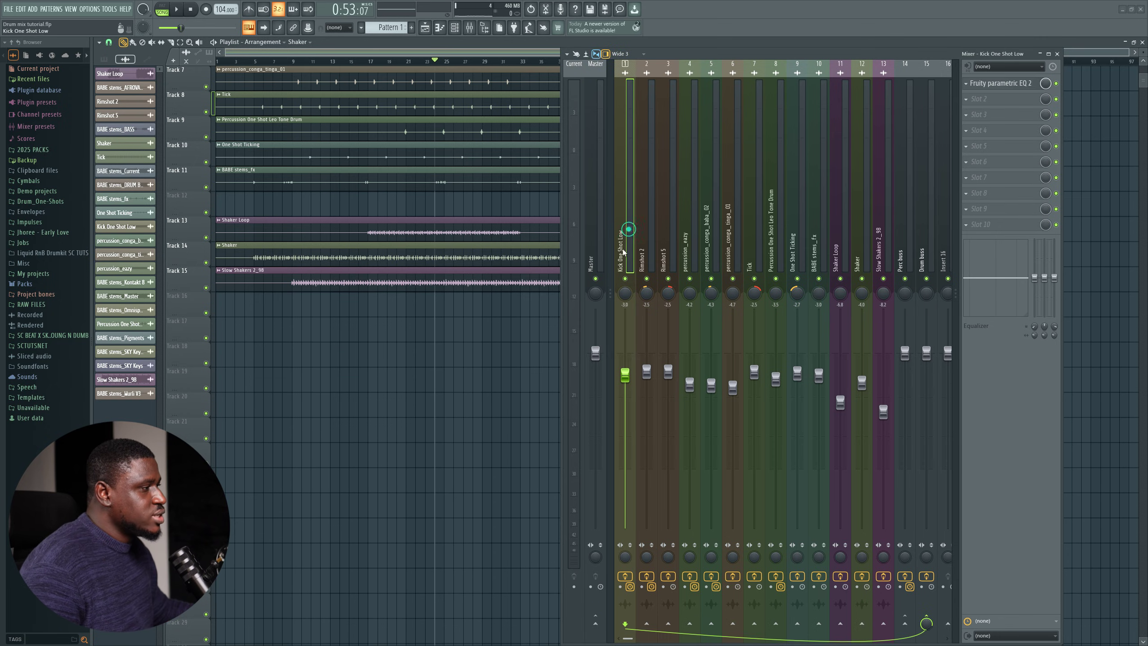
pyautogui.click(985, 103)
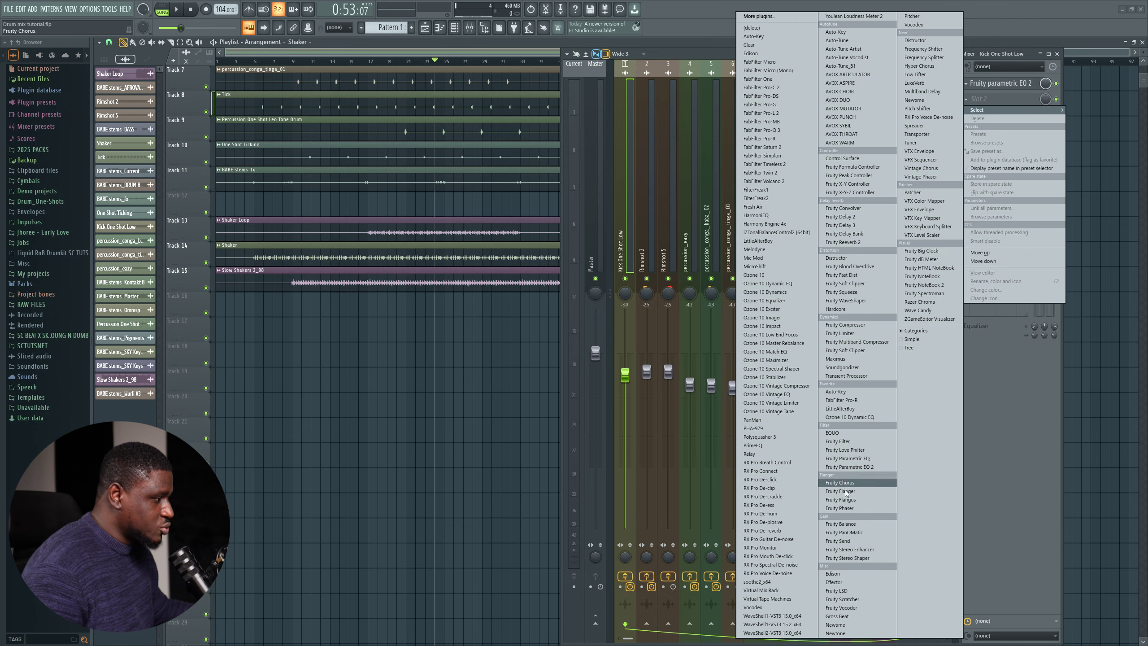
pyautogui.click(846, 376)
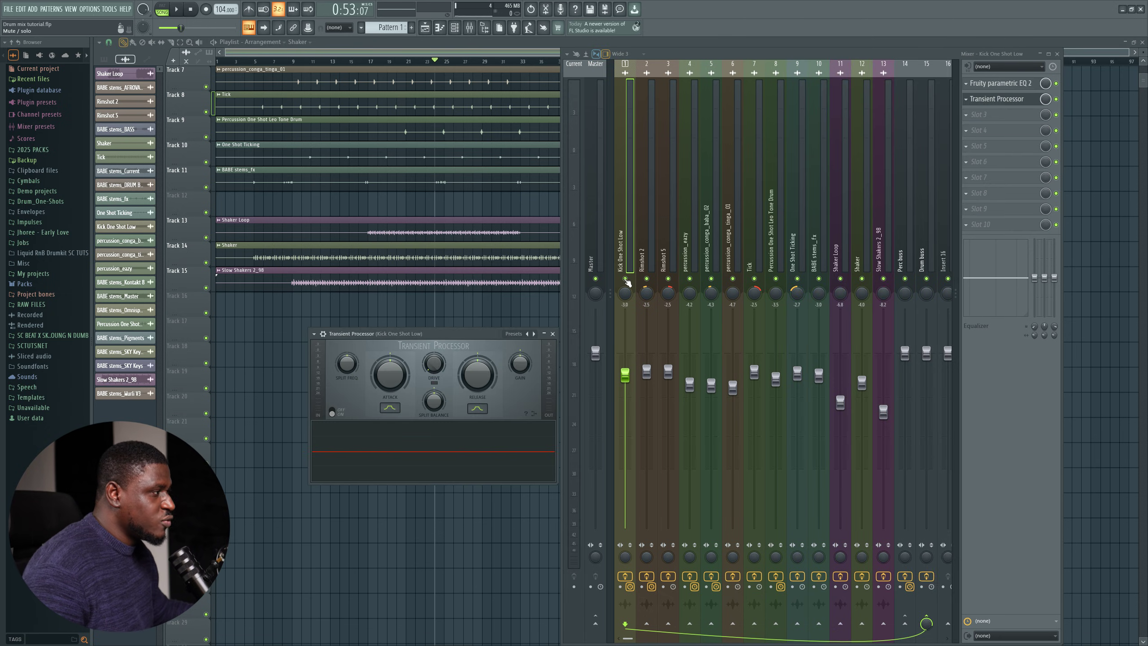
pyautogui.rightClick(626, 278)
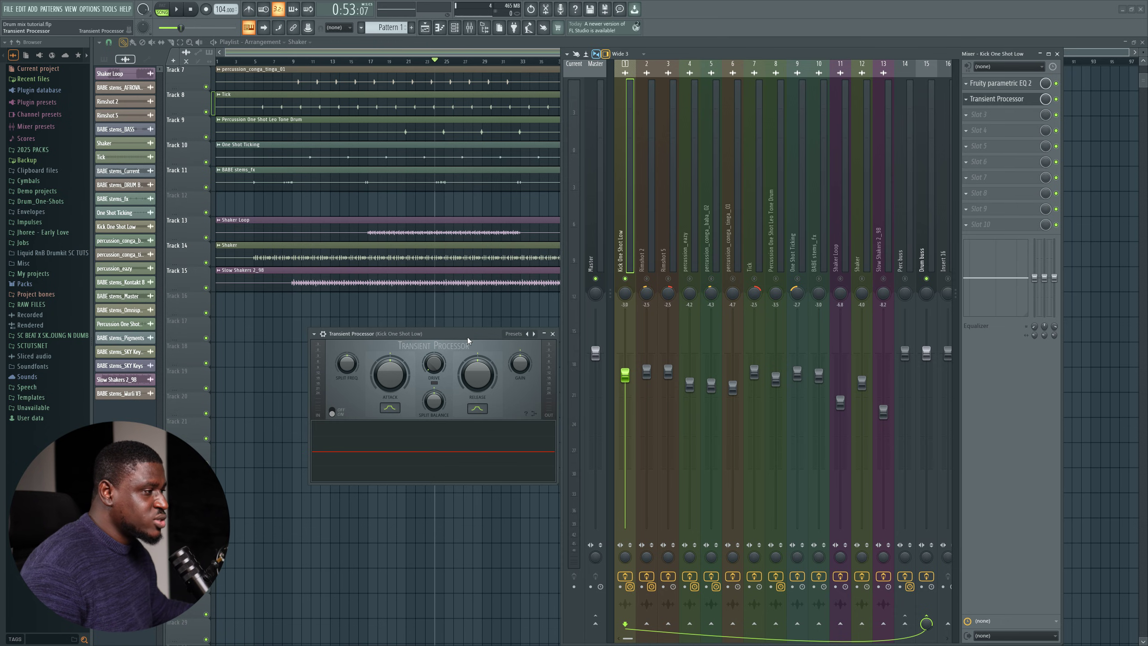
# Compare the soloed kick with the Transient Processor bypassed and enabled
pyautogui.click(328, 336)
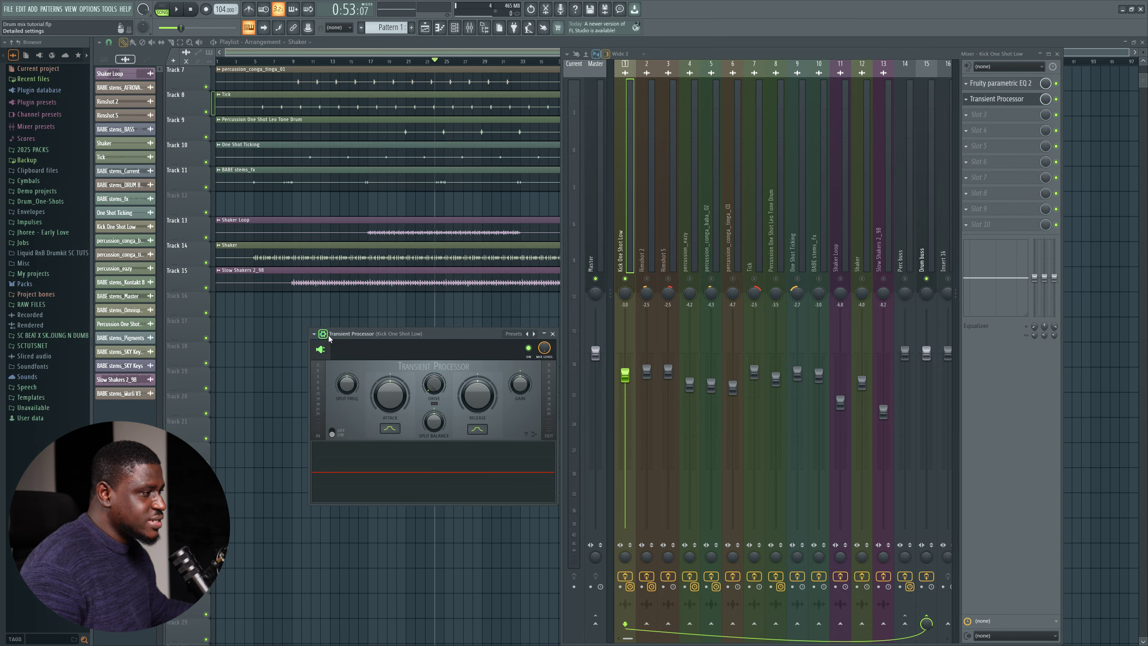
pyautogui.press('space')
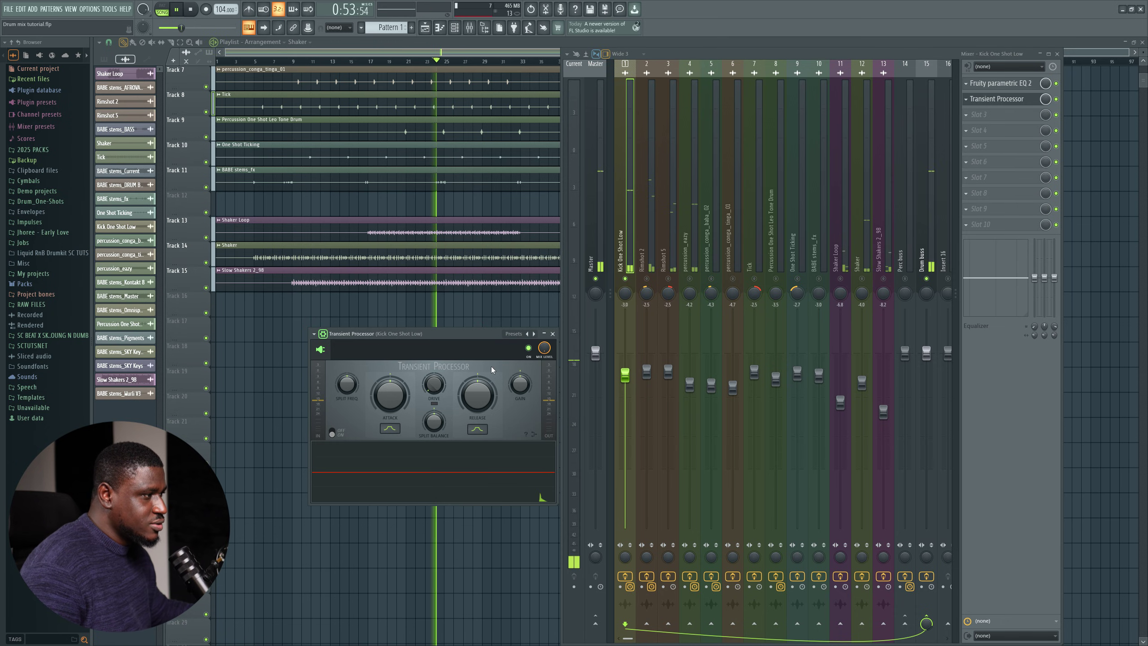
pyautogui.click(528, 348)
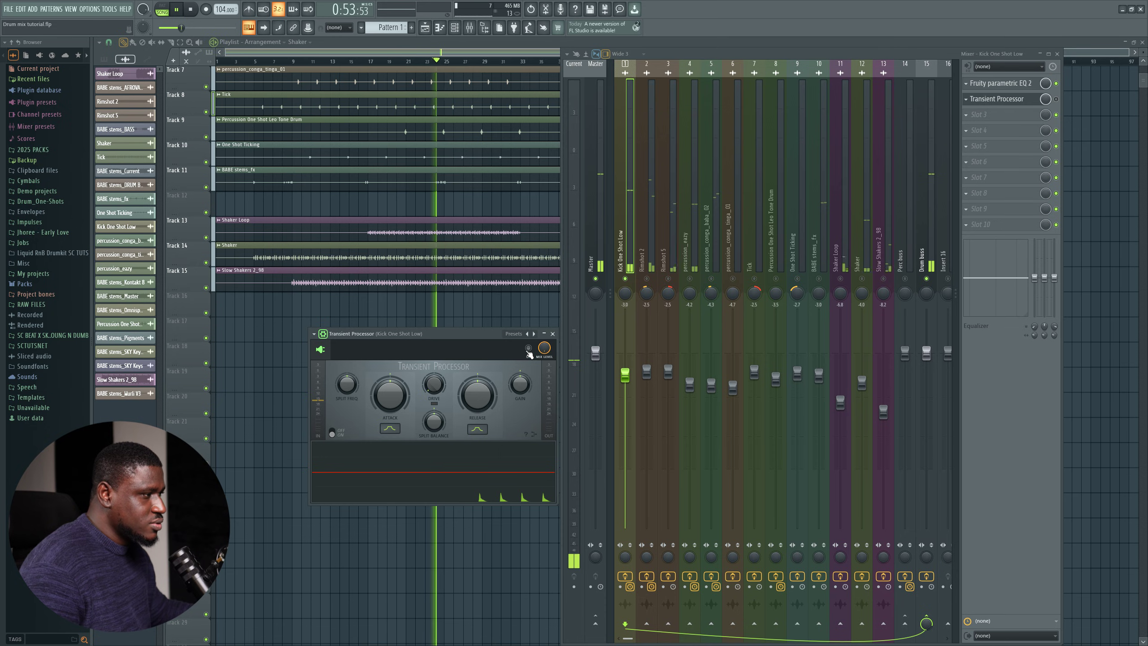
pyautogui.click(527, 348)
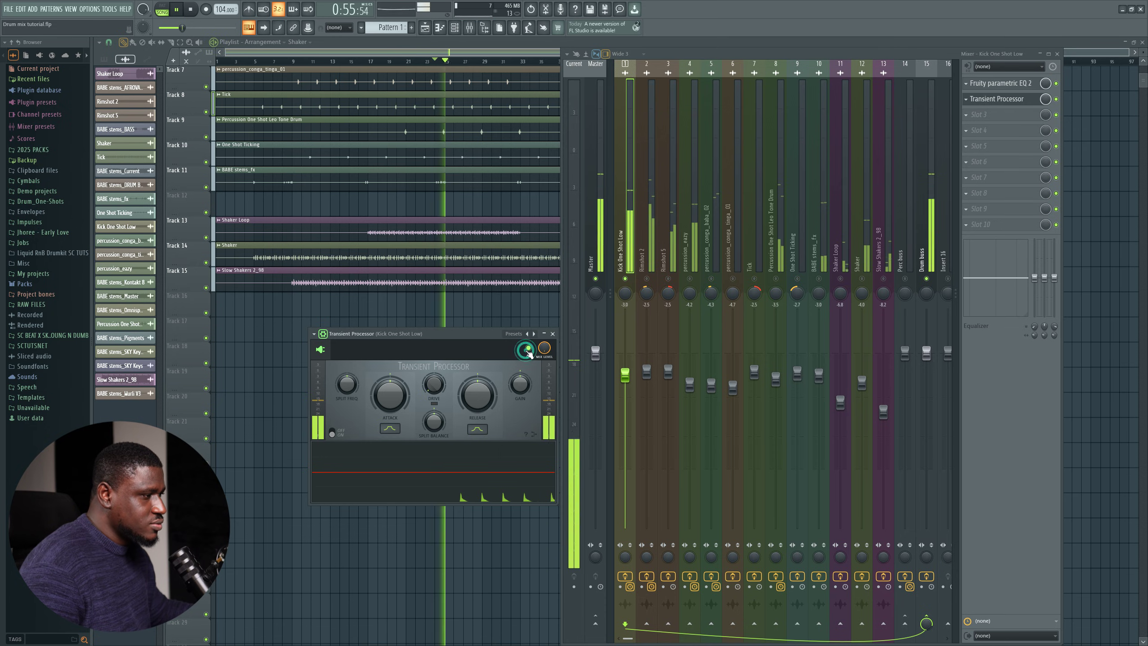
pyautogui.press('space')
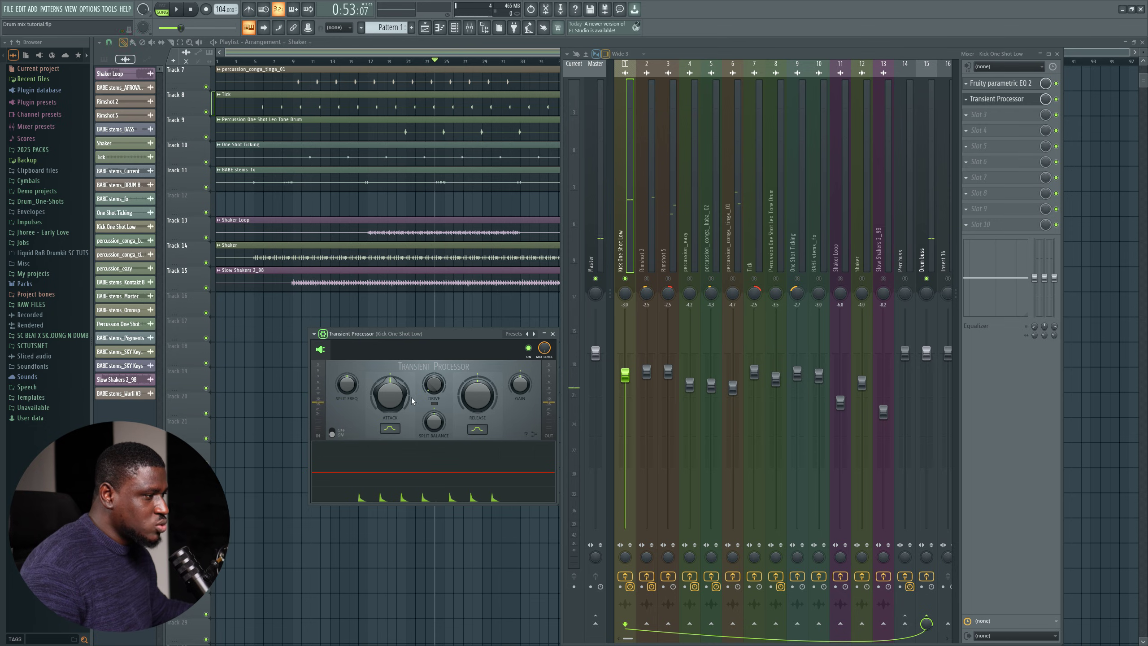
# Raise the Transient Processor's attack and change its attack shape while listening to the soloed kick
pyautogui.press('space')
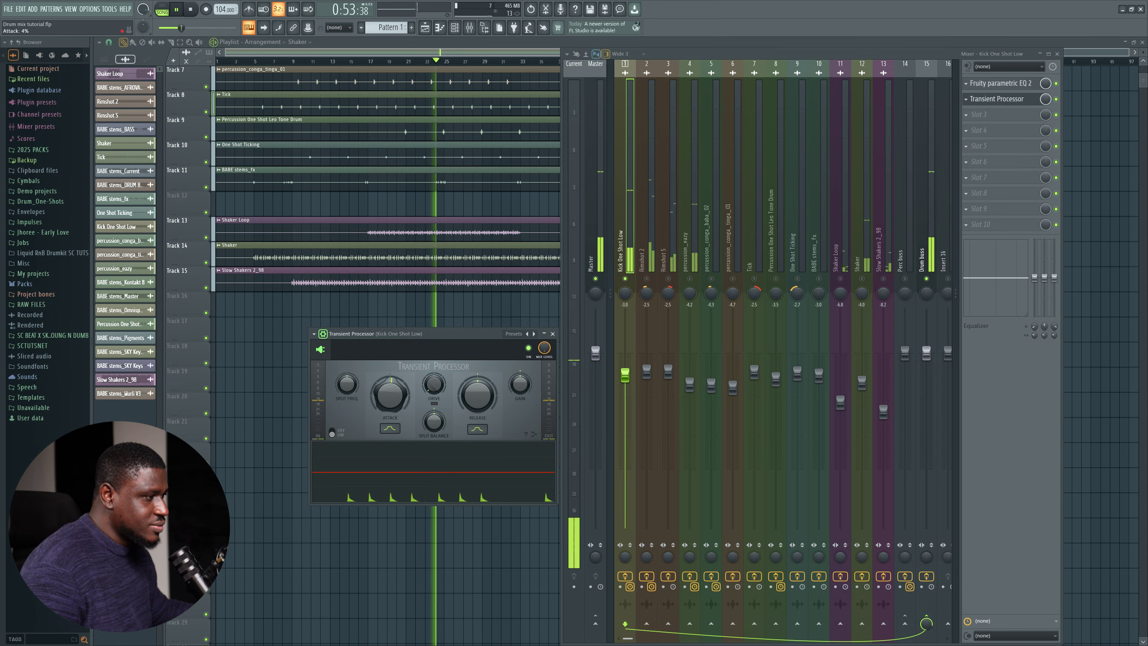
pyautogui.moveTo(388, 397); pyautogui.dragTo(388, 344)
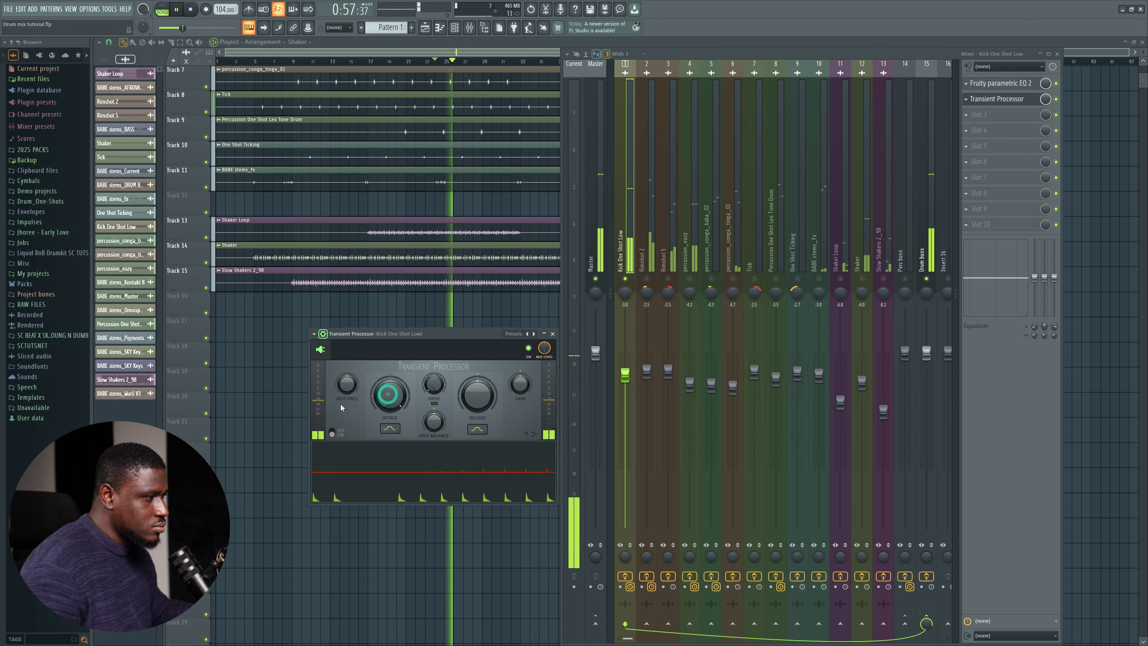
pyautogui.press('space')
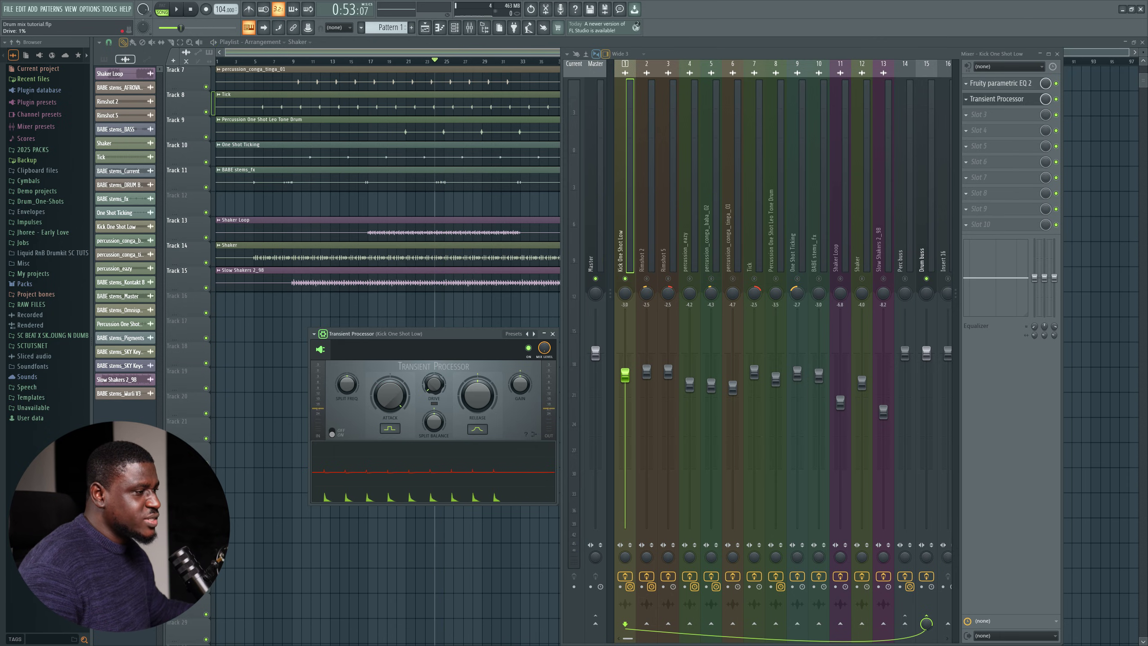
# Adjust the Transient Processor's drive while the soloed kick plays, and audition the result
pyautogui.press('space')
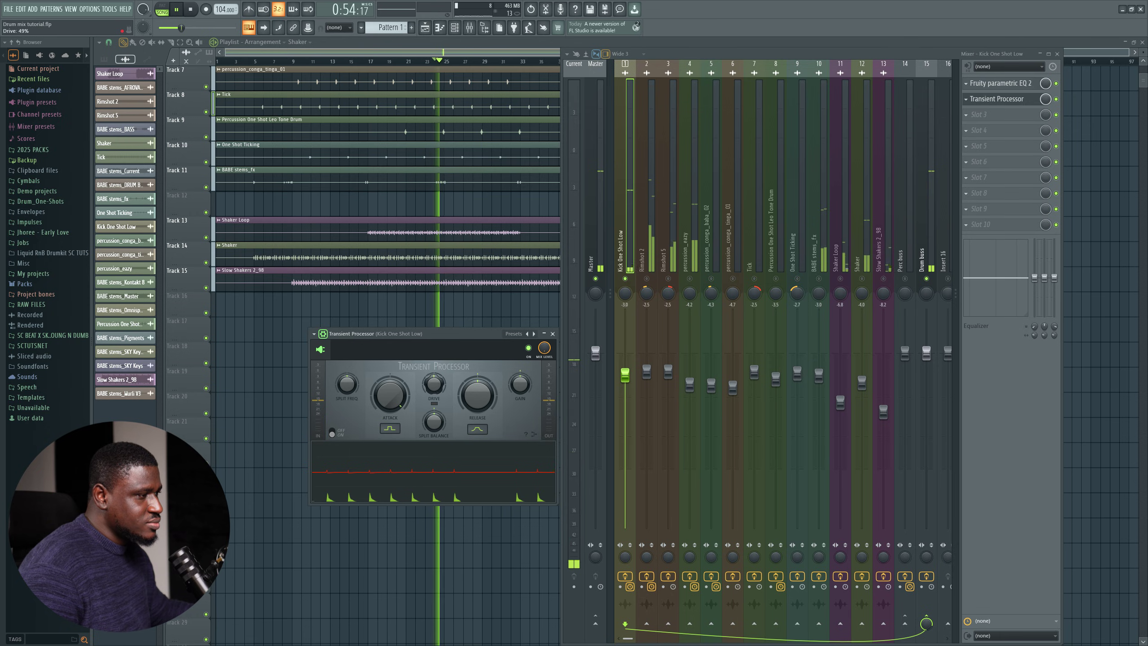
pyautogui.moveTo(434, 384)
pyautogui.mouseDown()
pyautogui.moveTo(434, 353)
pyautogui.moveTo(434, 388)
pyautogui.mouseUp()
pyautogui.press('space')
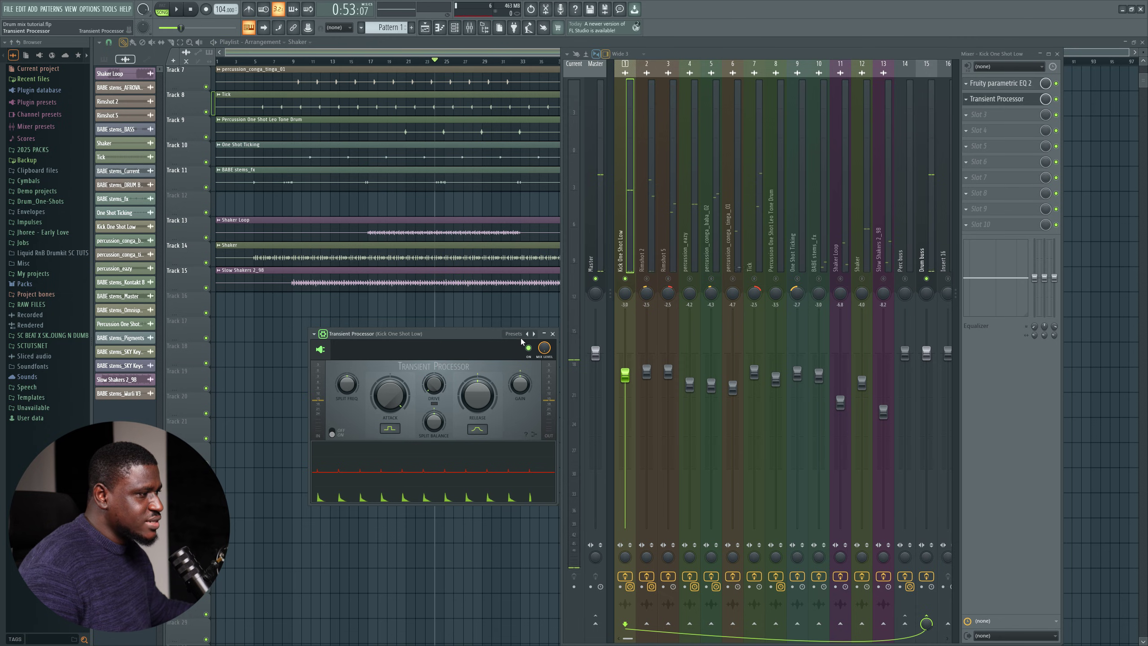
pyautogui.press('space')
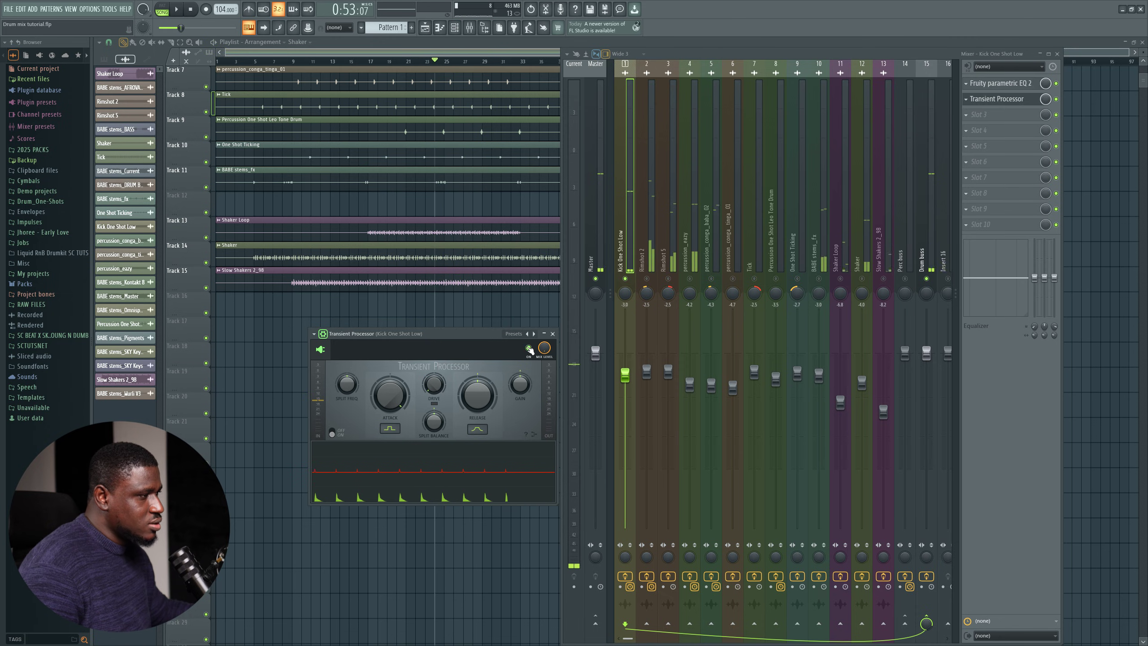
pyautogui.press('space')
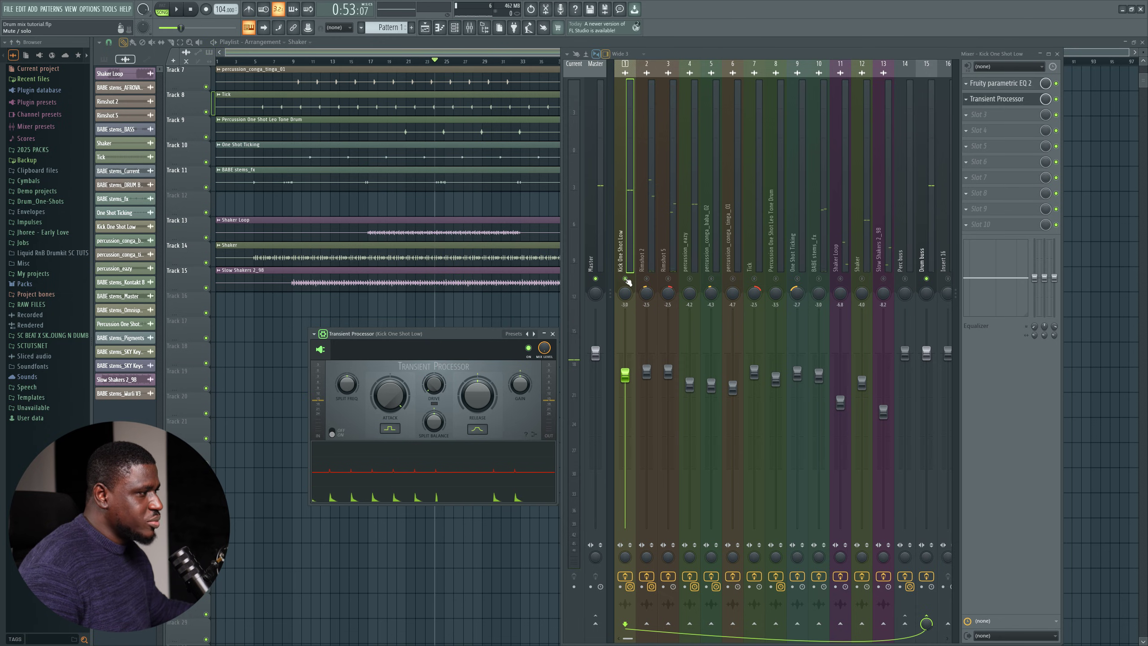
# Unsolo Kick One Shot Low and compare the full mix with the Transient Processor bypassed and enabled
pyautogui.rightClick(625, 278)
pyautogui.press('space')
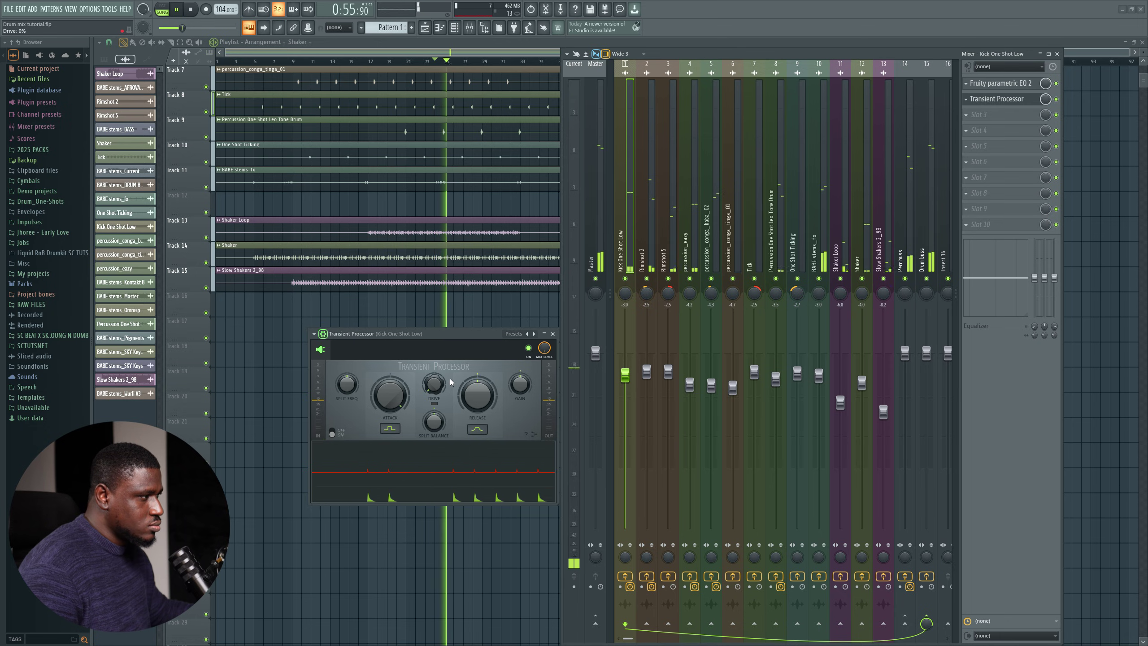
pyautogui.click(528, 347)
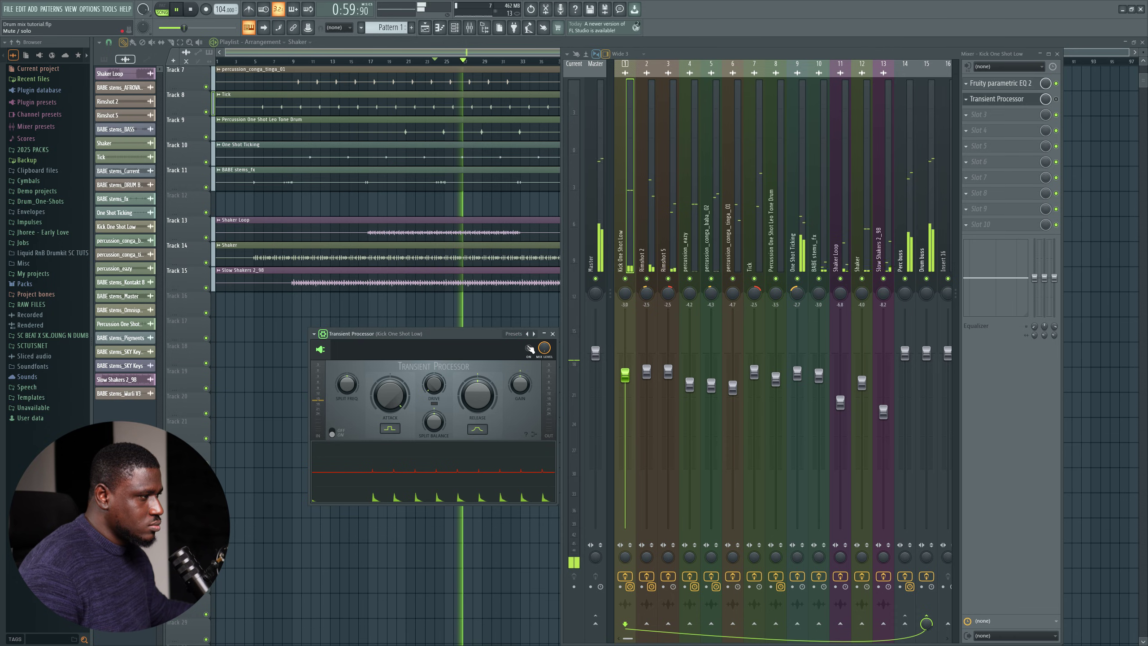
pyautogui.click(528, 348)
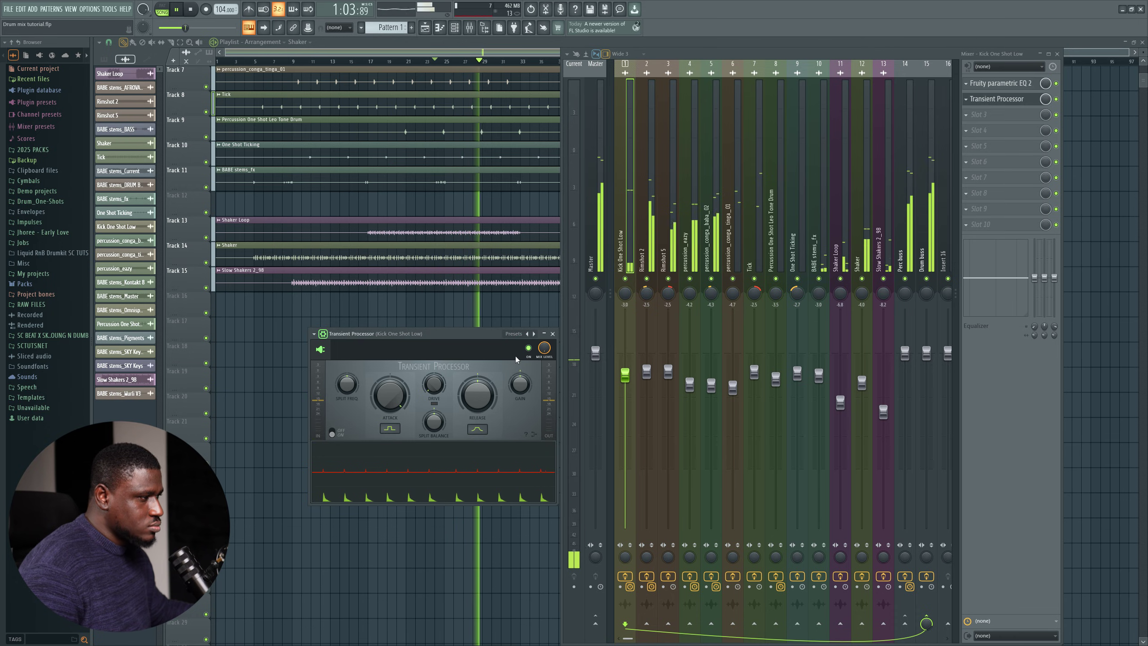
pyautogui.press('space')
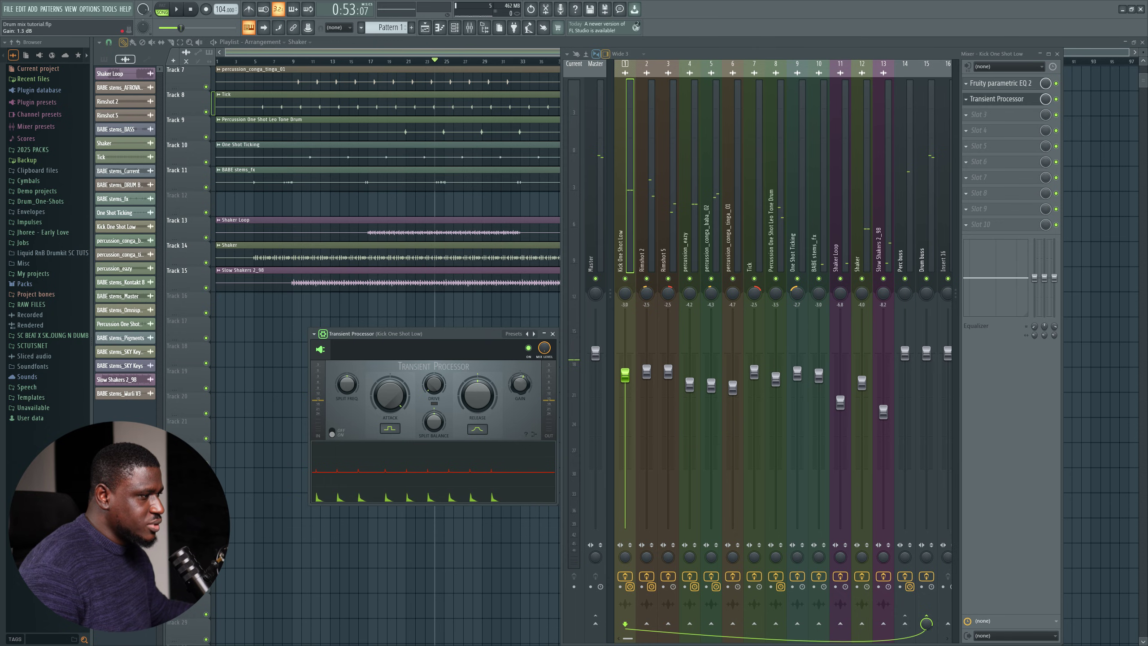
# Raise the Transient Processor's gain and compare the full mix with the effect off and on, leaving it enabled
pyautogui.press('space')
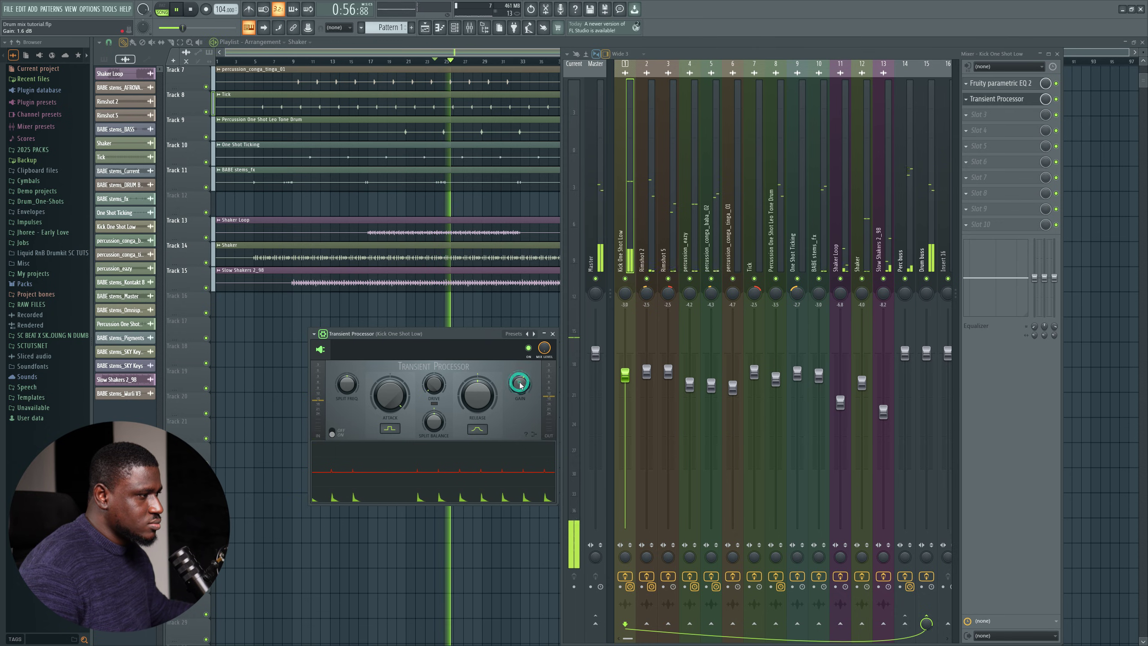
pyautogui.click(528, 348)
pyautogui.press('space')
pyautogui.press('space')
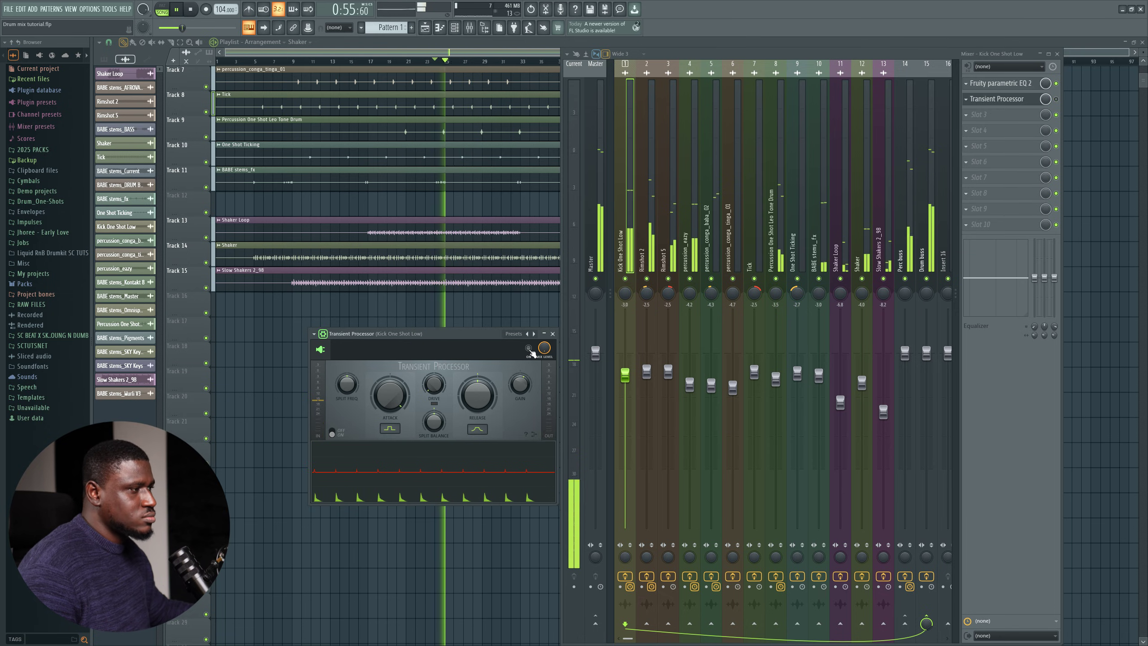
pyautogui.press('space')
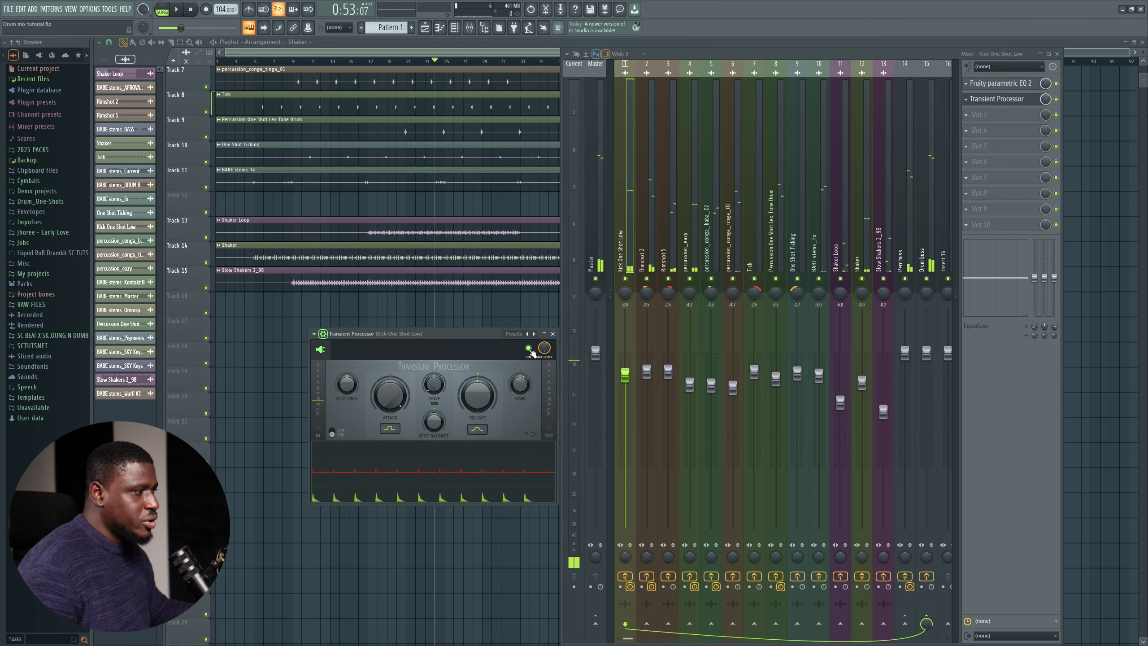
pyautogui.click(529, 349)
pyautogui.press('space')
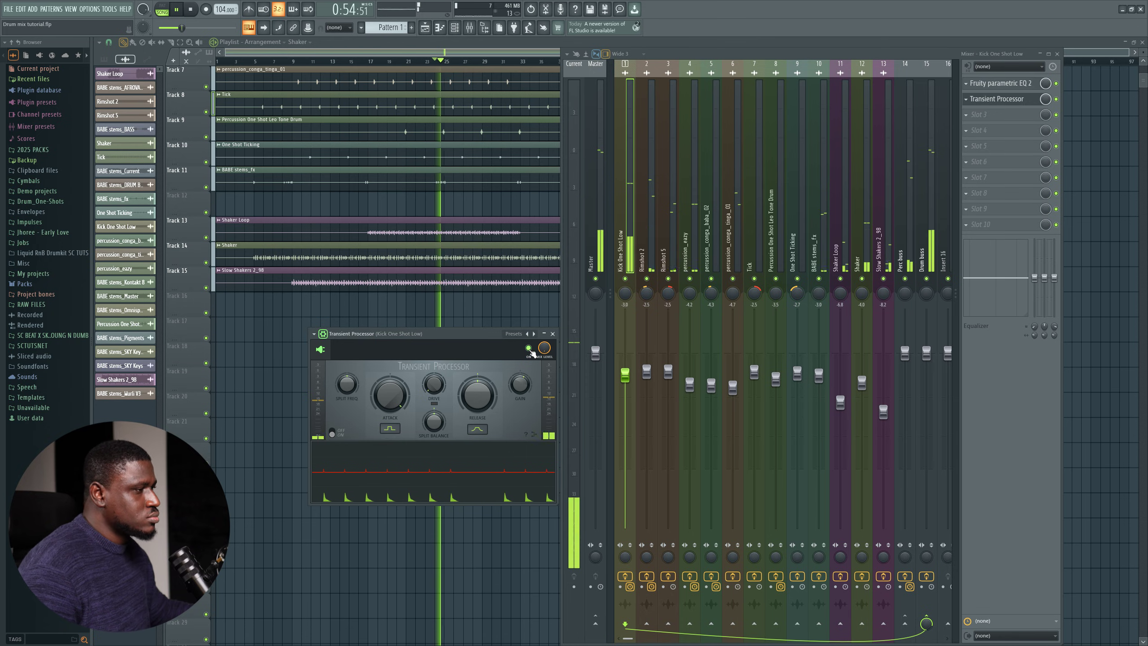